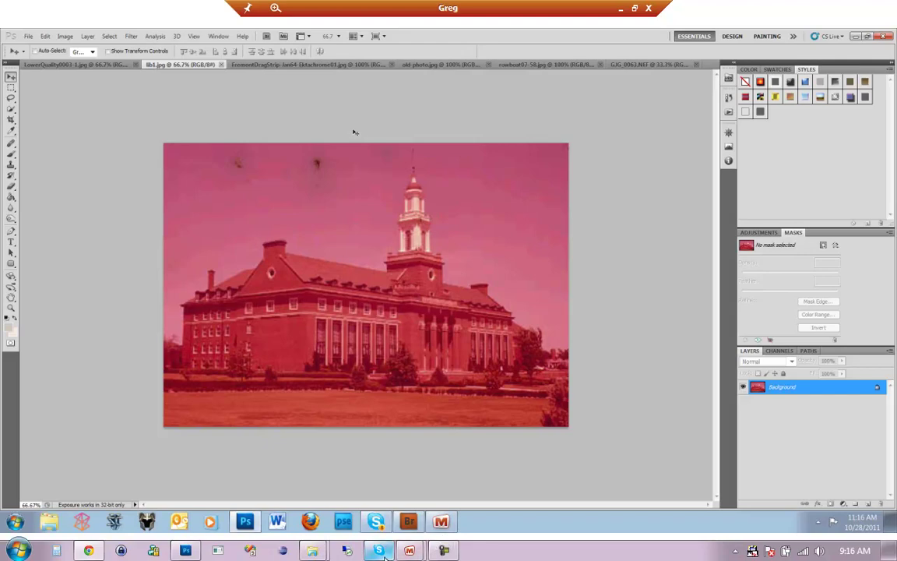
# Open the Curvemeister filter for lib1.jpg and bring up the dialog for loading a saved curve
pyautogui.moveTo(383, 557)
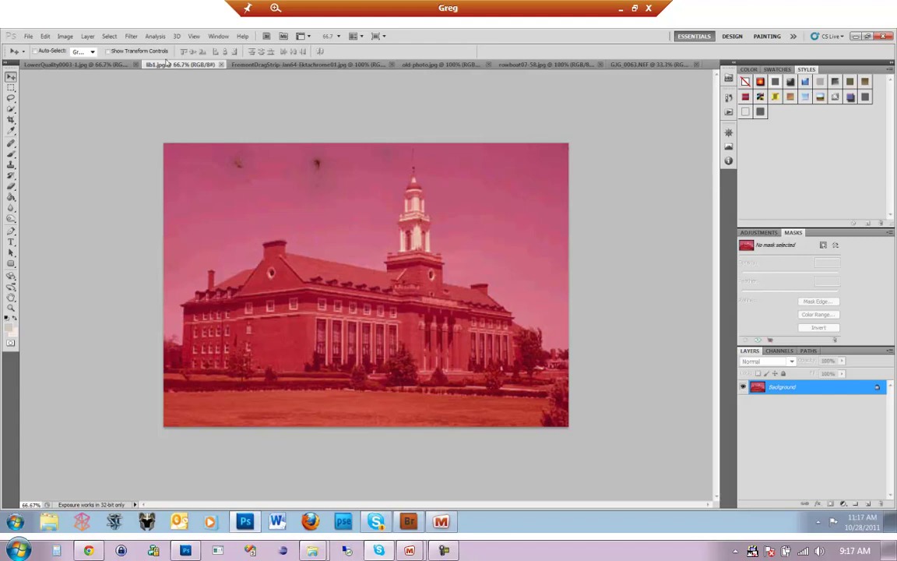
pyautogui.click(131, 37)
pyautogui.moveTo(156, 294)
pyautogui.click(91, 294)
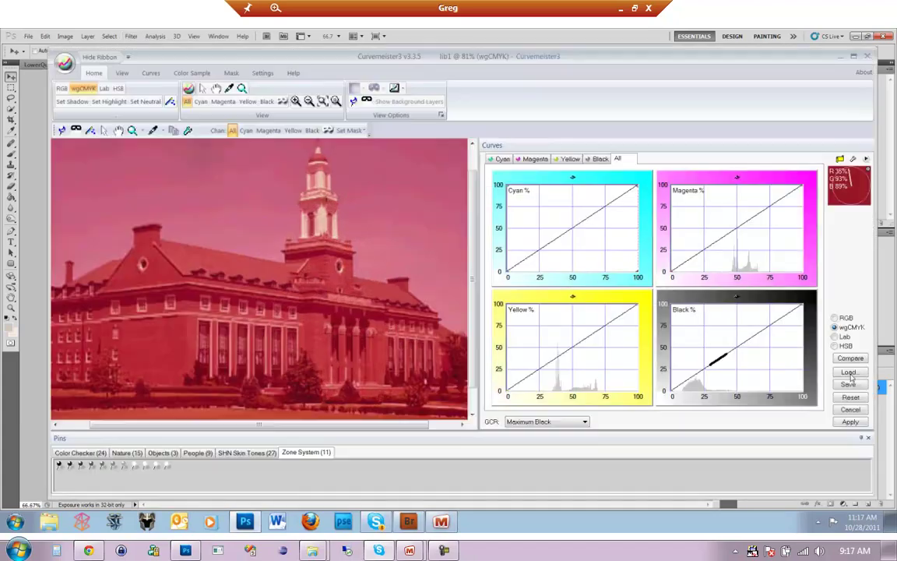
pyautogui.click(849, 373)
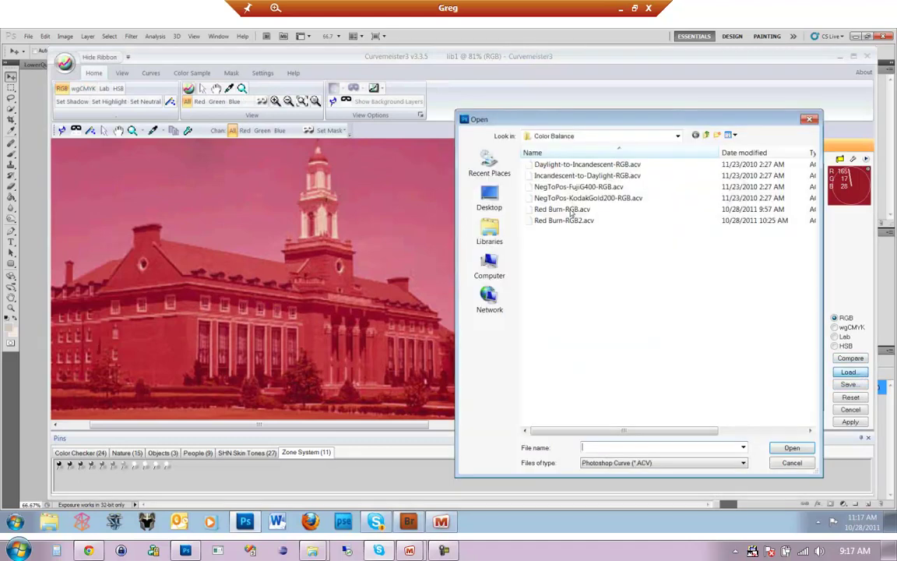
# Examine the curve files in the Overexposed, Underexposed and PinLibrary folders of the curve library
pyautogui.click(678, 136)
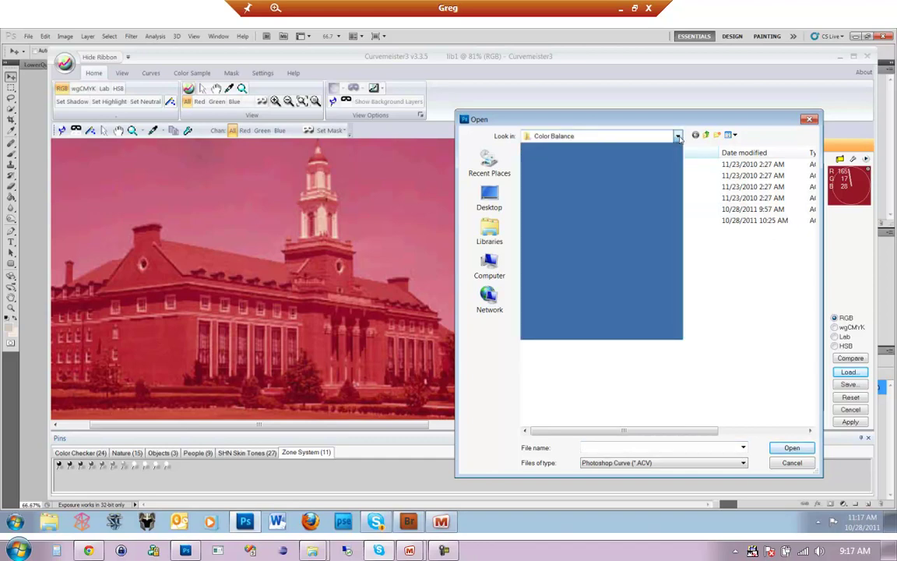
pyautogui.click(585, 216)
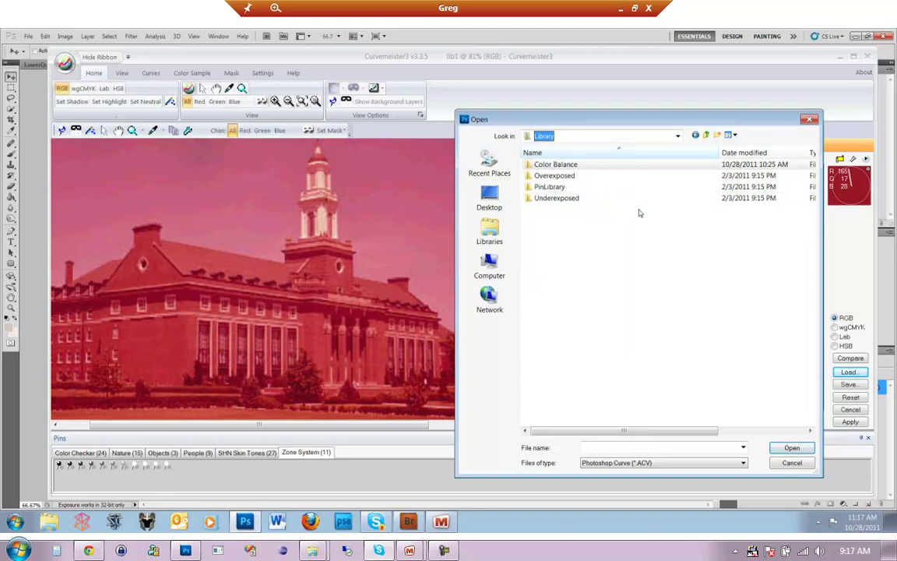
pyautogui.doubleClick(557, 176)
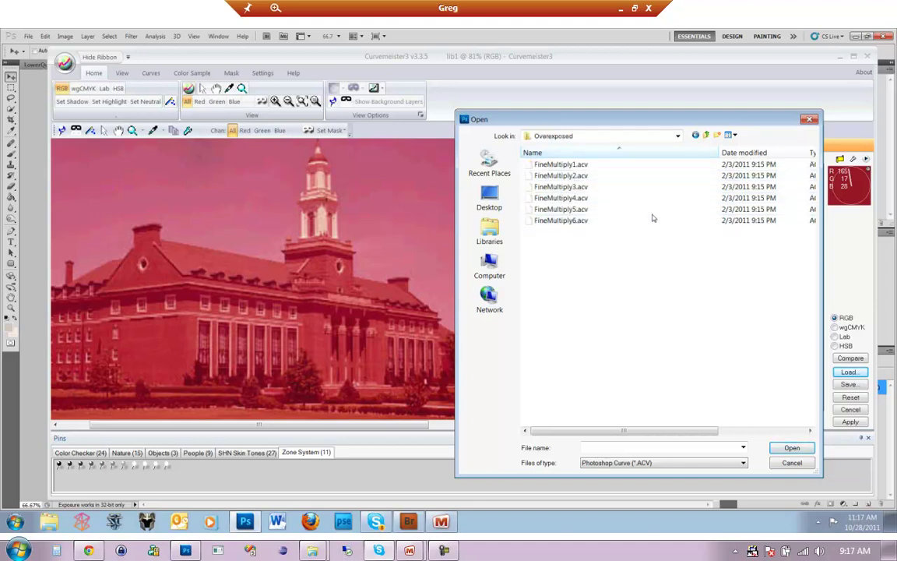
pyautogui.click(705, 136)
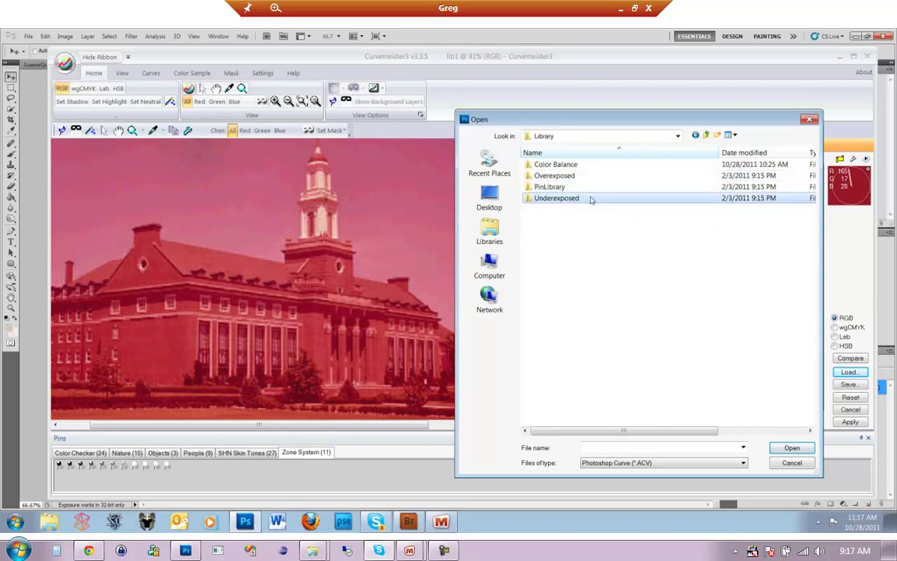
pyautogui.doubleClick(591, 198)
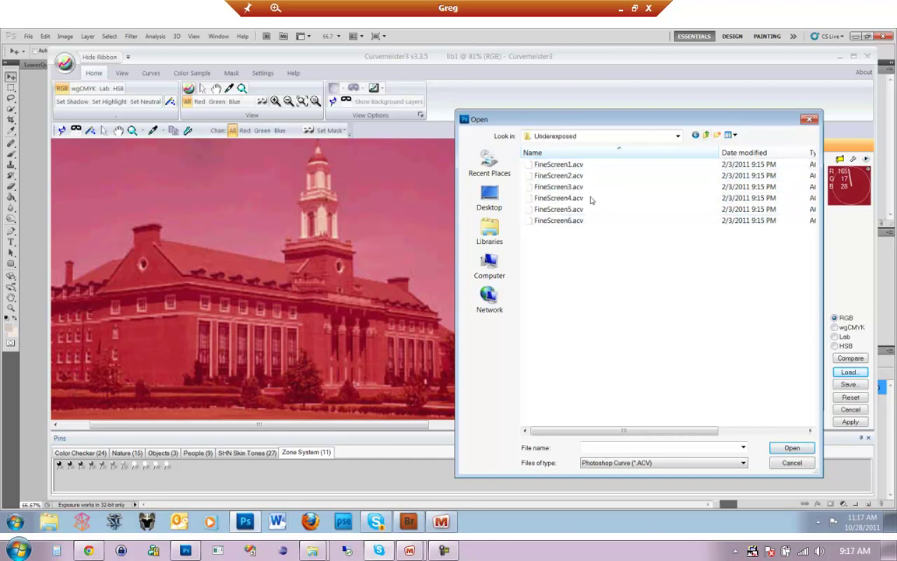
pyautogui.press('BackSpace')
pyautogui.doubleClick(545, 186)
pyautogui.doubleClick(555, 167)
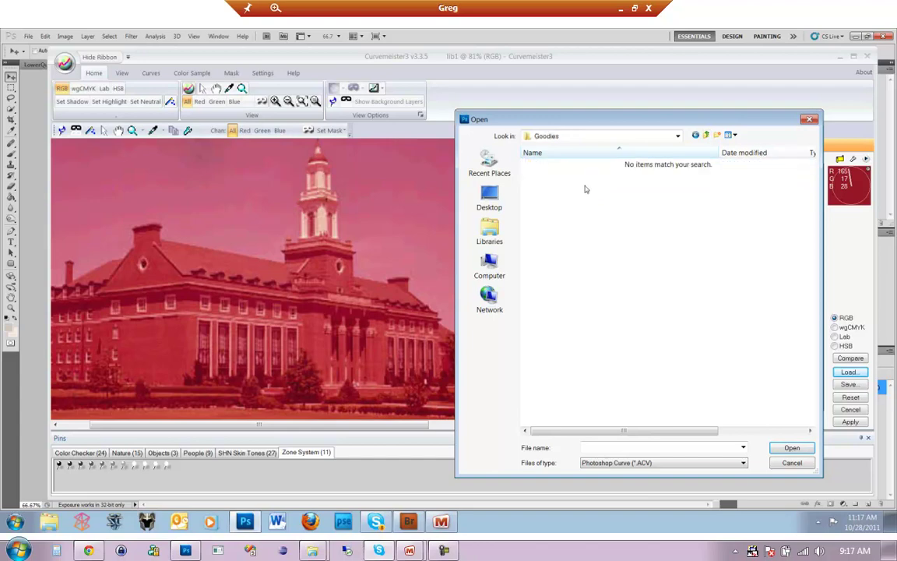
pyautogui.click(709, 137)
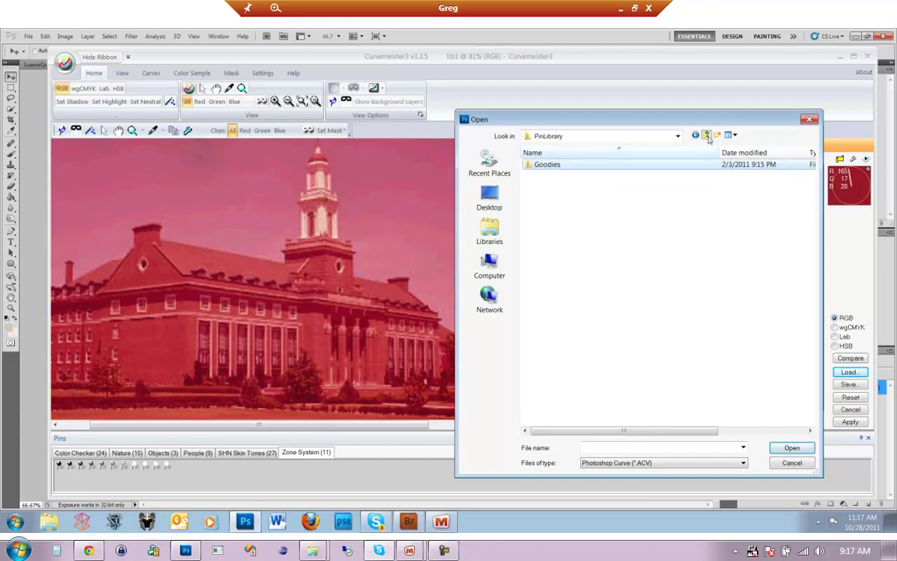
pyautogui.click(709, 137)
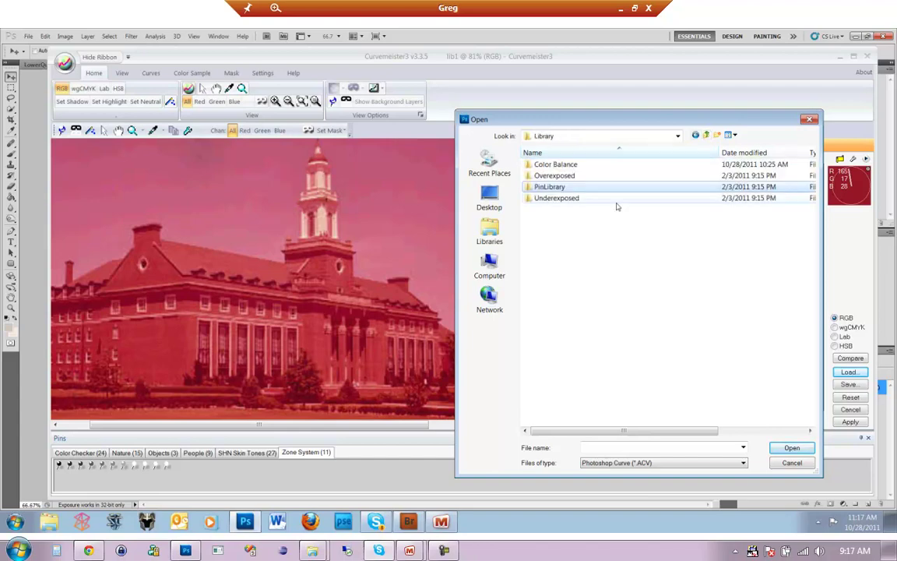
# Preview the Daylight-to-Incandescent-RGB.acv curve from the Color Balance folder on the photo
pyautogui.click(580, 165)
pyautogui.doubleClick(652, 165)
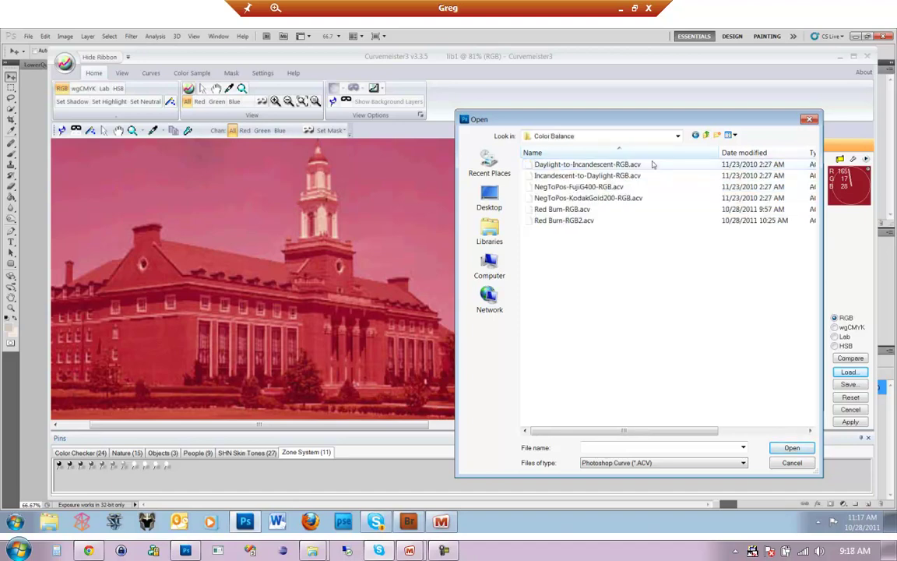
pyautogui.click(576, 164)
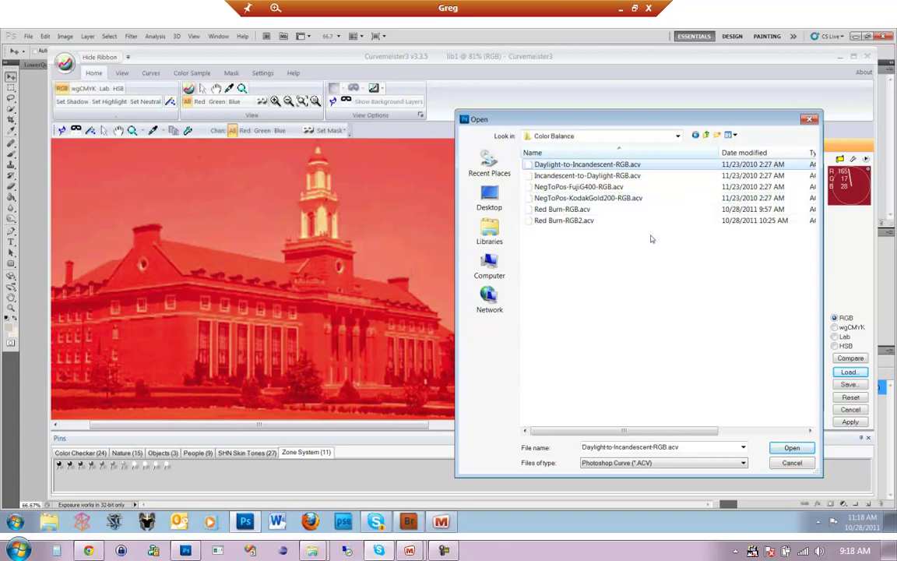
pyautogui.hotkey('ctrl', 'shift', 'Escape')
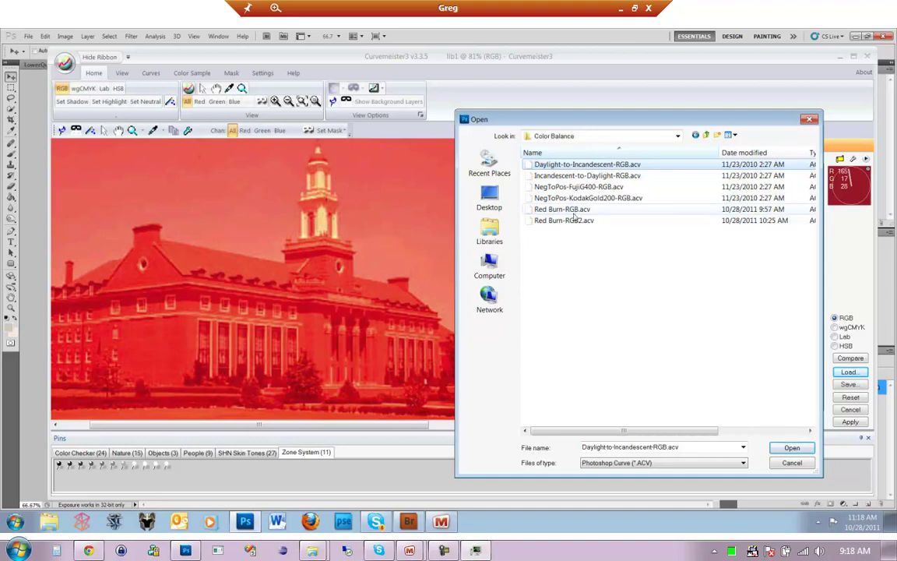
# Load the Red Burn-RGB.acv curve and apply it to the red-faded building photo
pyautogui.click(574, 213)
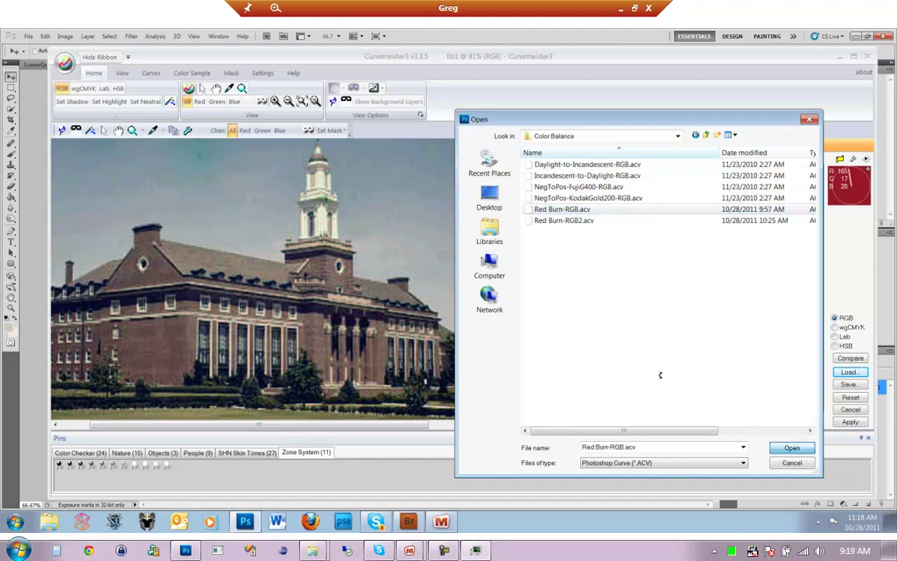
pyautogui.press('Return')
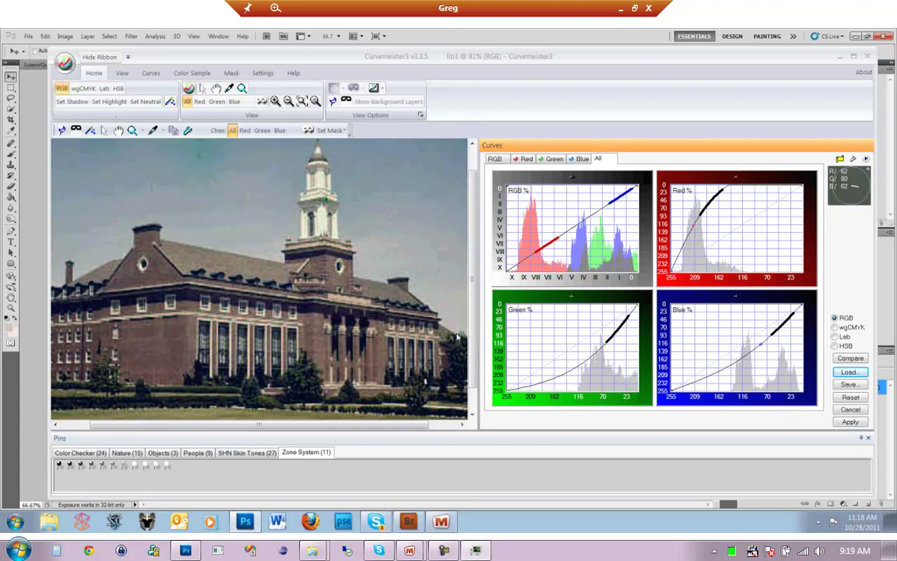
pyautogui.hotkey('ctrl', '0')
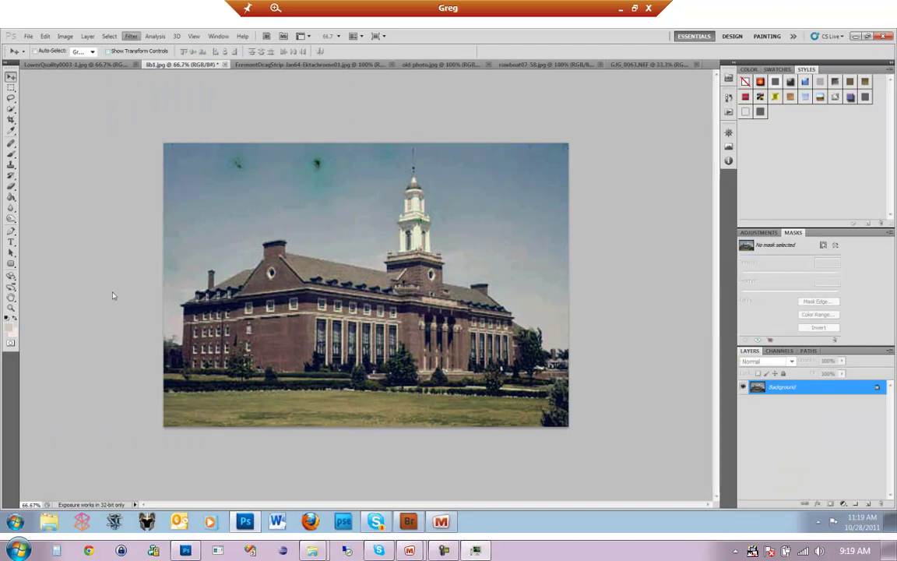
# Reopen the photo in the Curvemeister filter and set a neutral point of 130 in all channels on the white tower
pyautogui.click(131, 36)
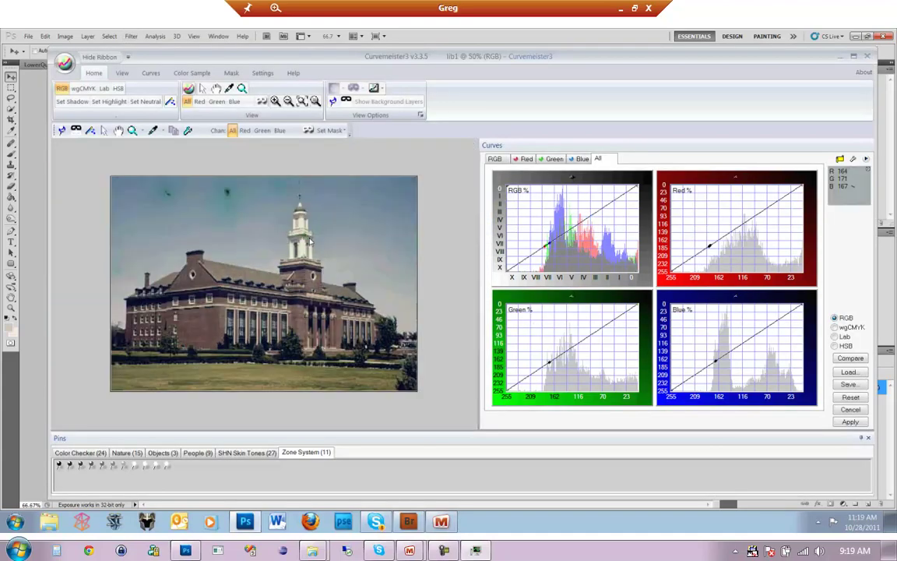
pyautogui.scroll(1, 312, 246)
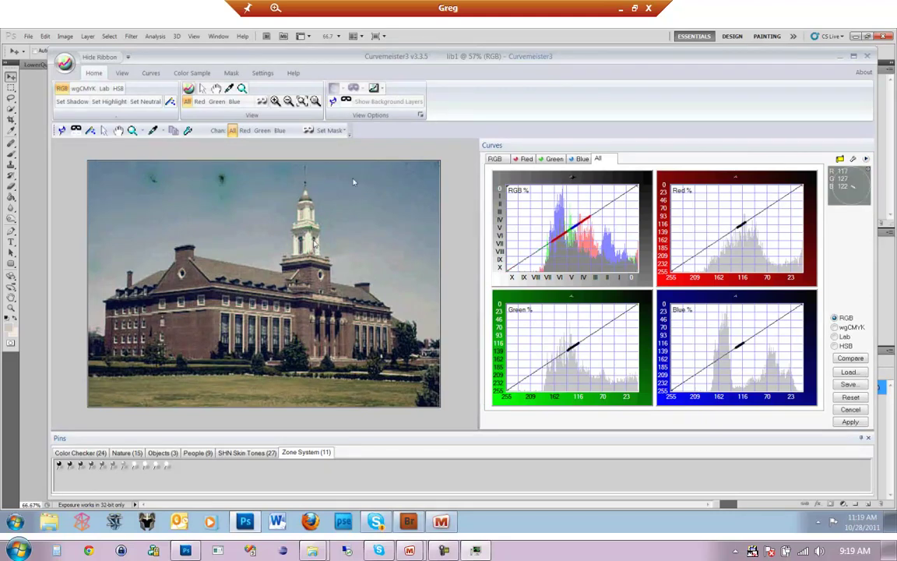
pyautogui.scroll(1, 384, 258)
pyautogui.scroll(1, 347, 260)
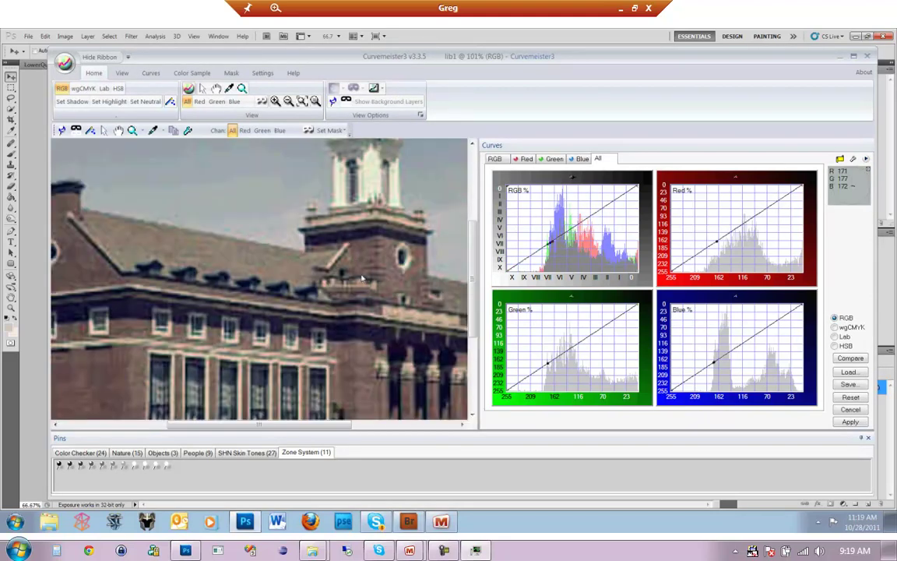
pyautogui.scroll(1, 350, 263)
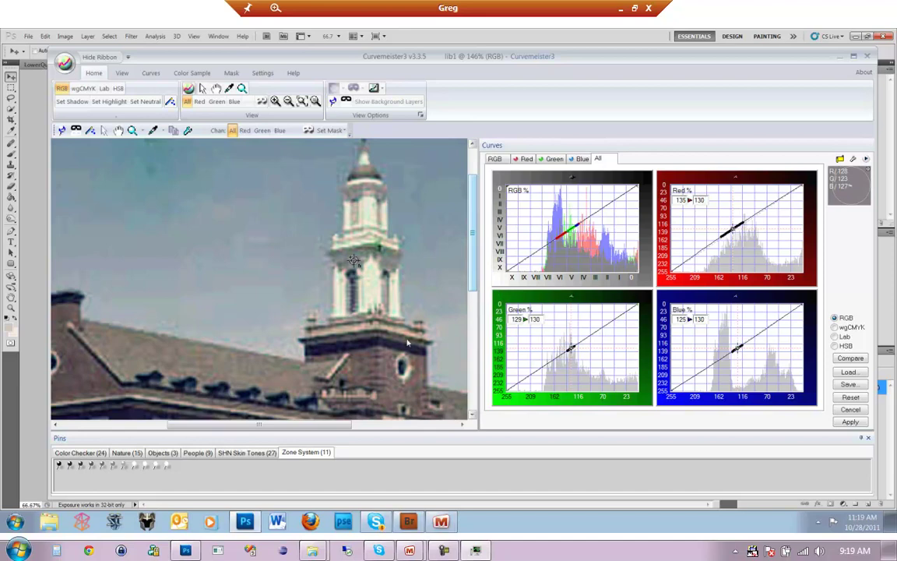
pyautogui.scroll(-3, 252, 301)
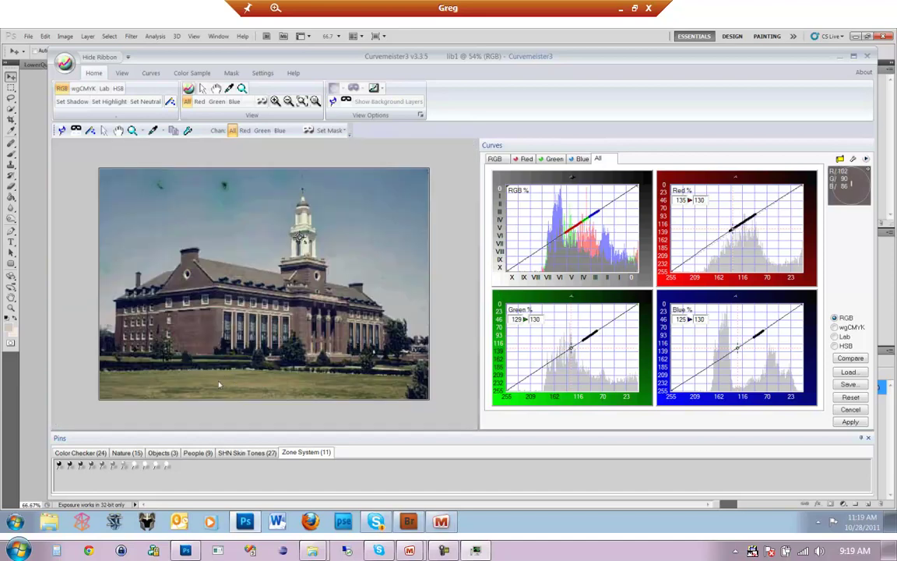
# Add a shadow sample on the dark shrubs before the building and move the blue curve's shadow endpoint to input 27, output 0
pyautogui.scroll(1, 265, 397)
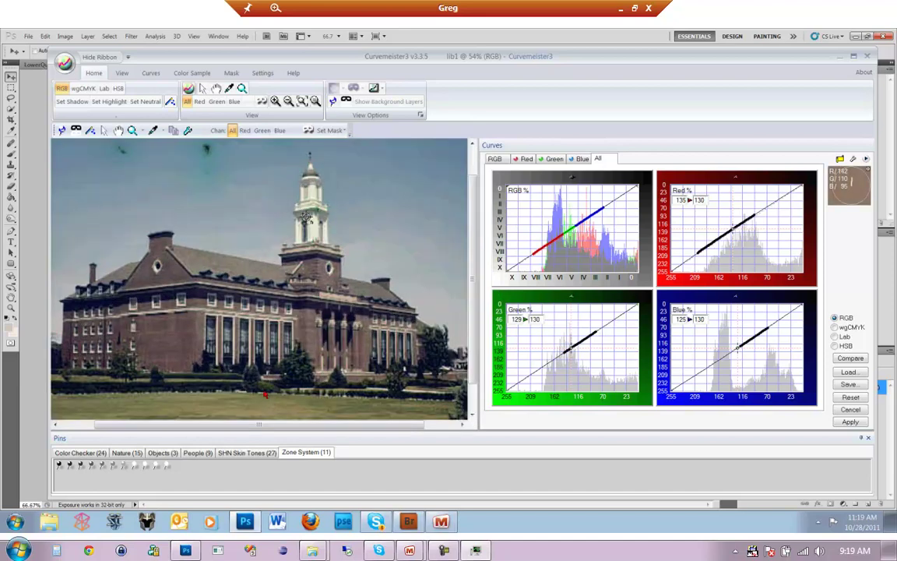
pyautogui.scroll(1, 306, 217)
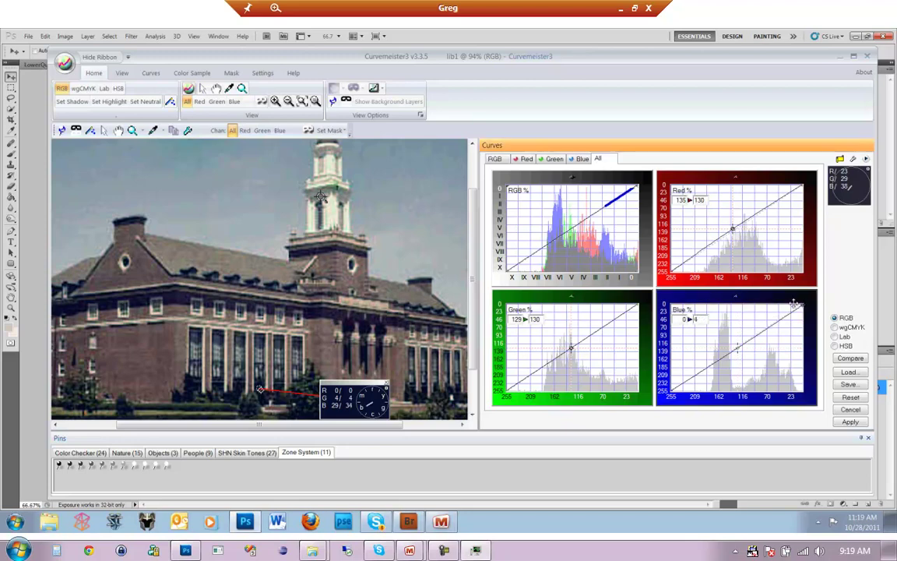
pyautogui.moveTo(789, 304); pyautogui.dragTo(787, 303)
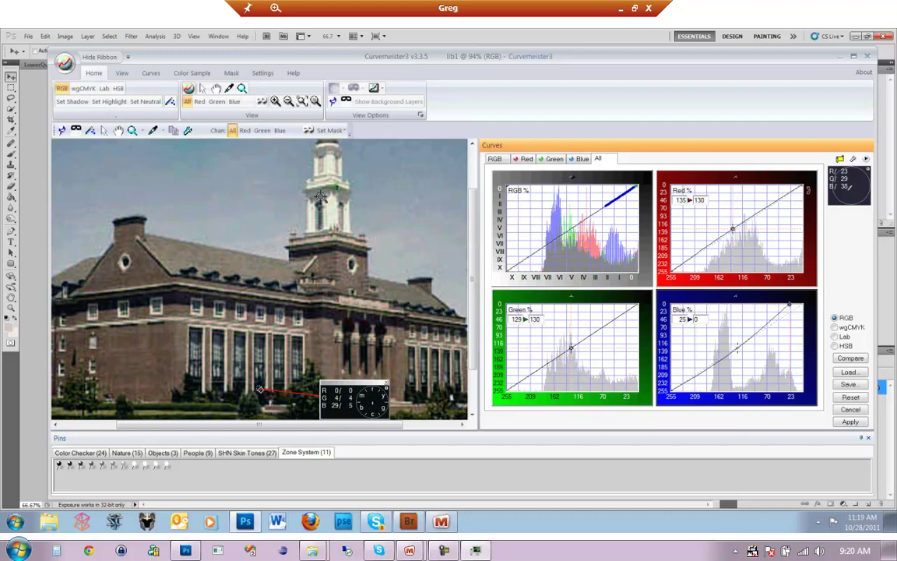
# Set the output of the red curve's shadow endpoint to 4
pyautogui.click(803, 184)
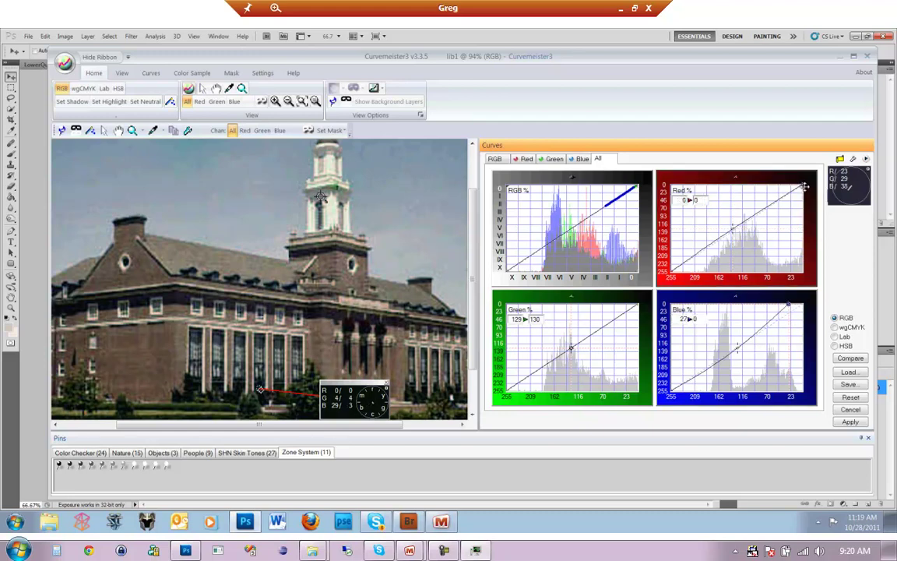
pyautogui.press('Down')
pyautogui.press('Down')
pyautogui.press('Down')
pyautogui.press('Down')
pyautogui.press('Down')
pyautogui.press('Down')
pyautogui.press('Down')
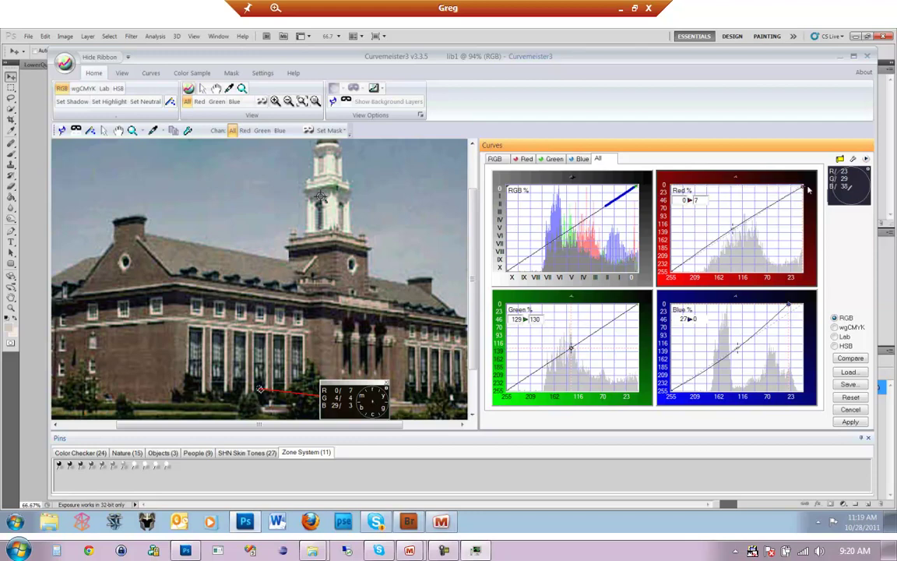
pyautogui.press('Up')
pyautogui.press('Up')
pyautogui.press('Up')
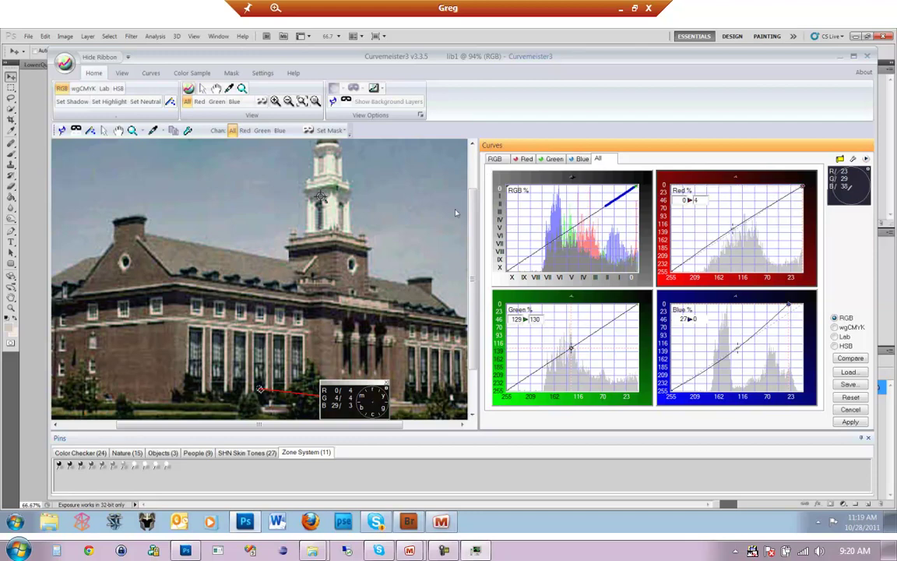
# Check the corrected photo up close and as a whole, and apply the curve adjustments to it
pyautogui.scroll(2, 455, 212)
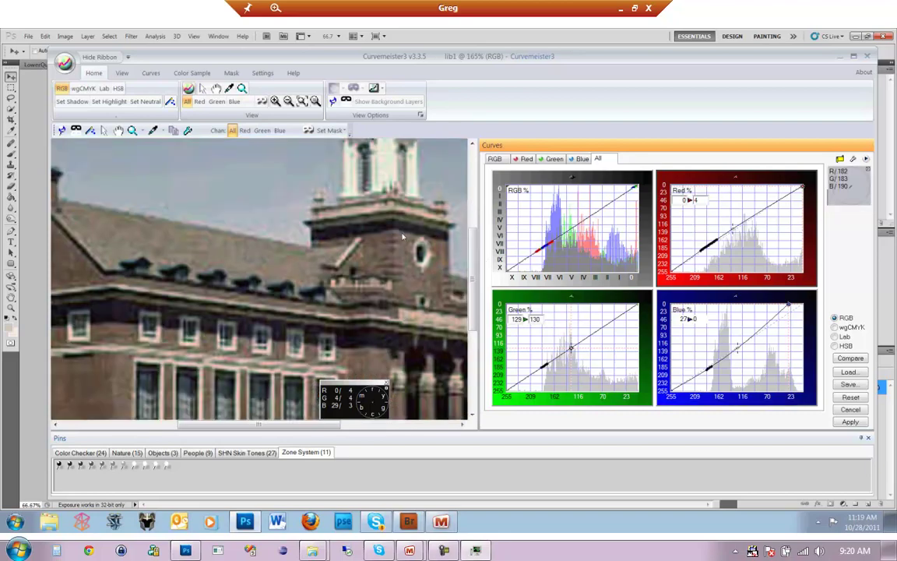
pyautogui.scroll(-2, 405, 236)
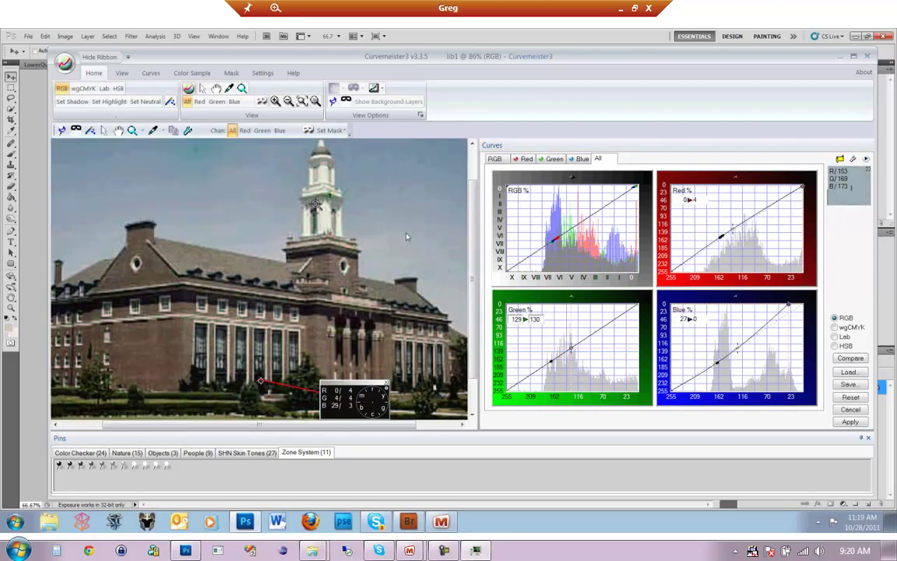
pyautogui.scroll(-1, 406, 236)
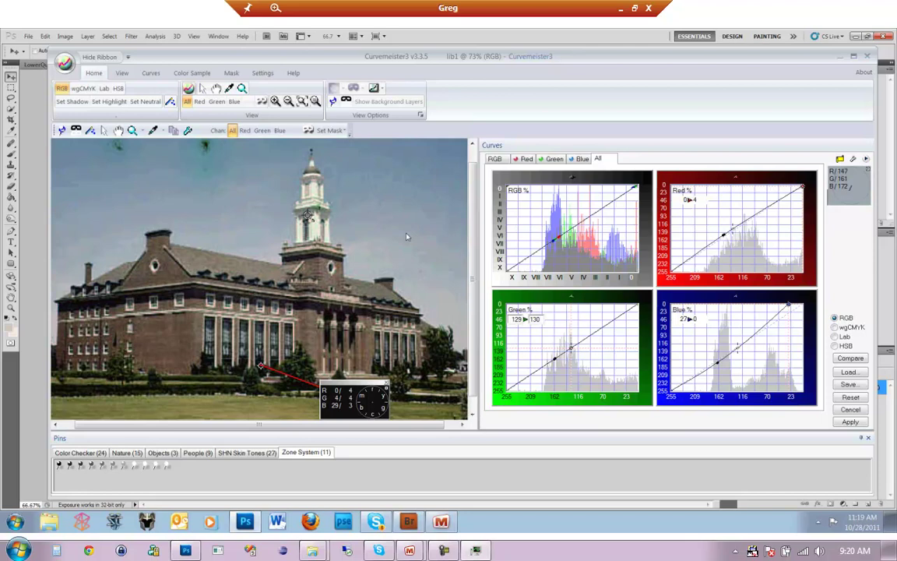
pyautogui.scroll(-1, 406, 236)
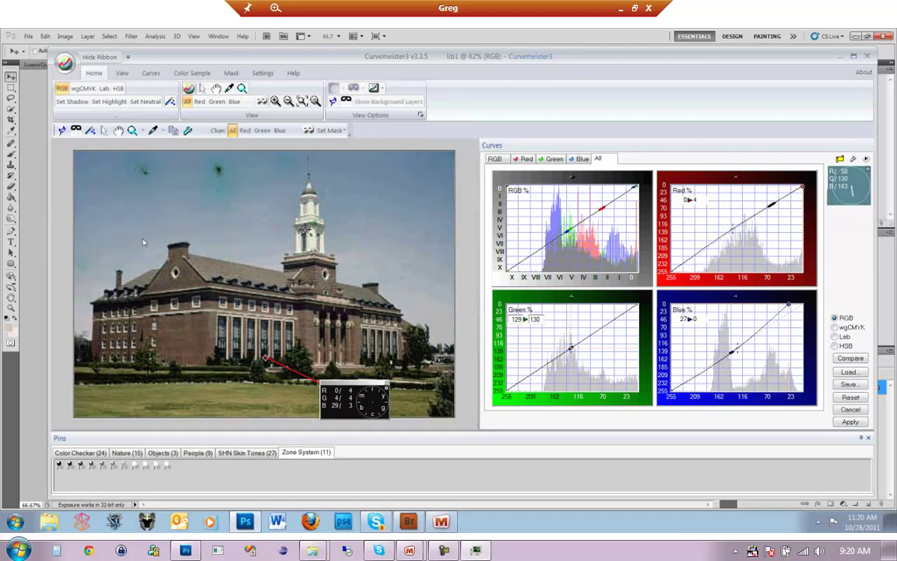
pyautogui.click(858, 423)
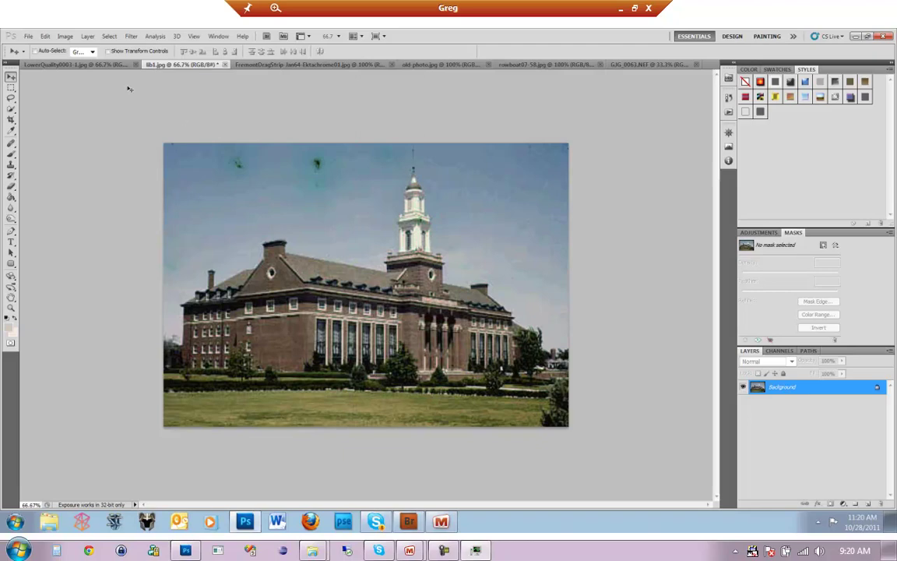
# Choose the Clone Stamp tool and set its brush size to 121 px
pyautogui.click(12, 163)
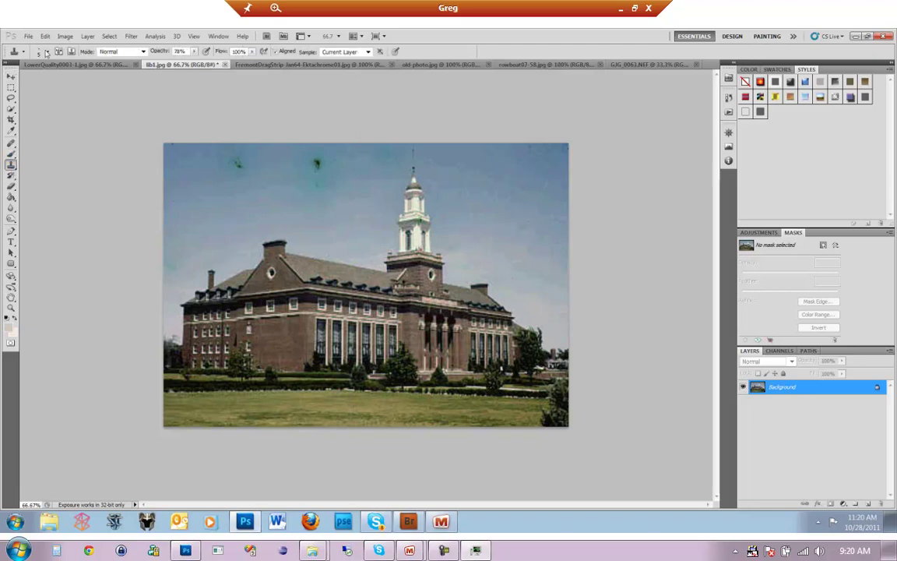
pyautogui.click(41, 52)
pyautogui.click(66, 80)
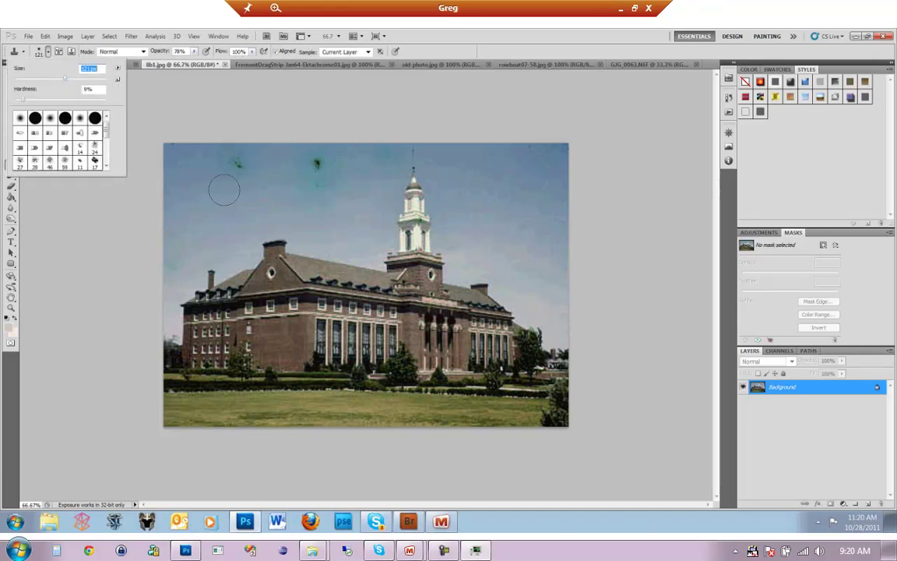
# Clone clean sky over the two dark green blemishes above the building and the greenish stain around them
pyautogui.click(201, 181)
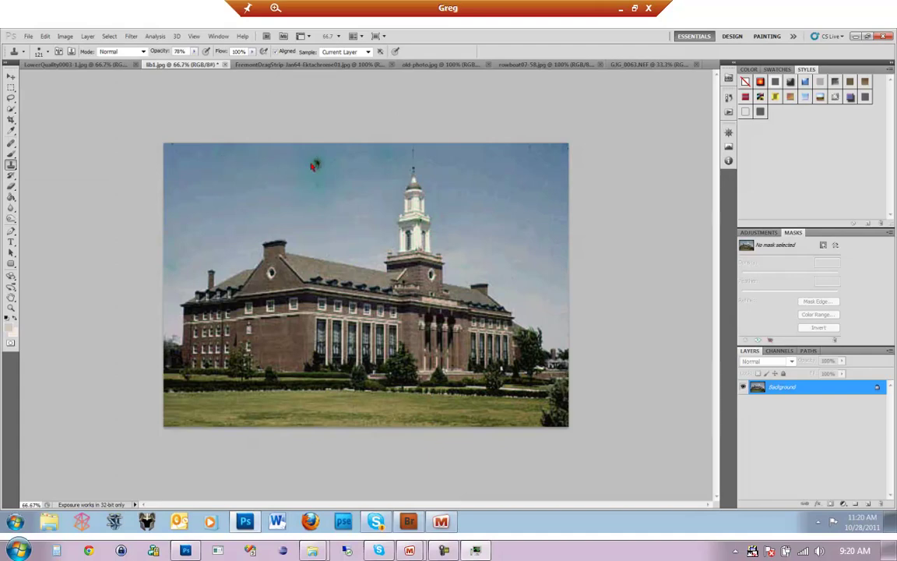
pyautogui.click(316, 165)
pyautogui.press('alt')
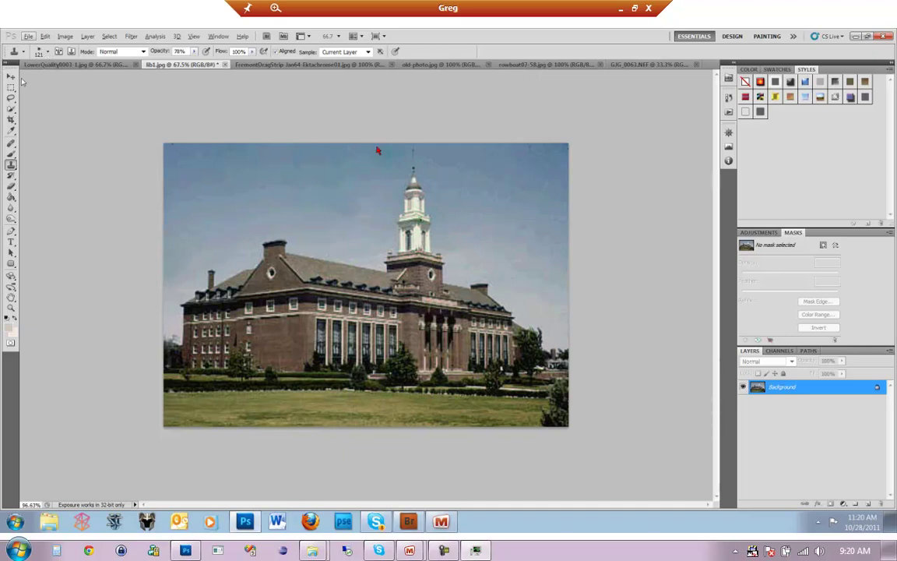
# Clone out the green specks on the white tower with a 9 px Clone Stamp brush and check the whole photo
pyautogui.hotkey('ctrl', '0')
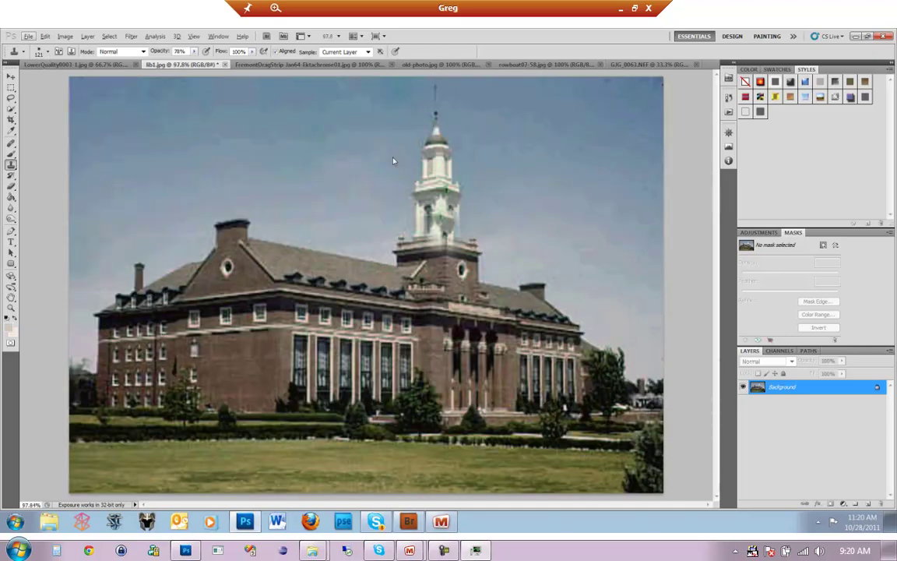
pyautogui.click(463, 173)
pyautogui.scroll(2, 464, 166)
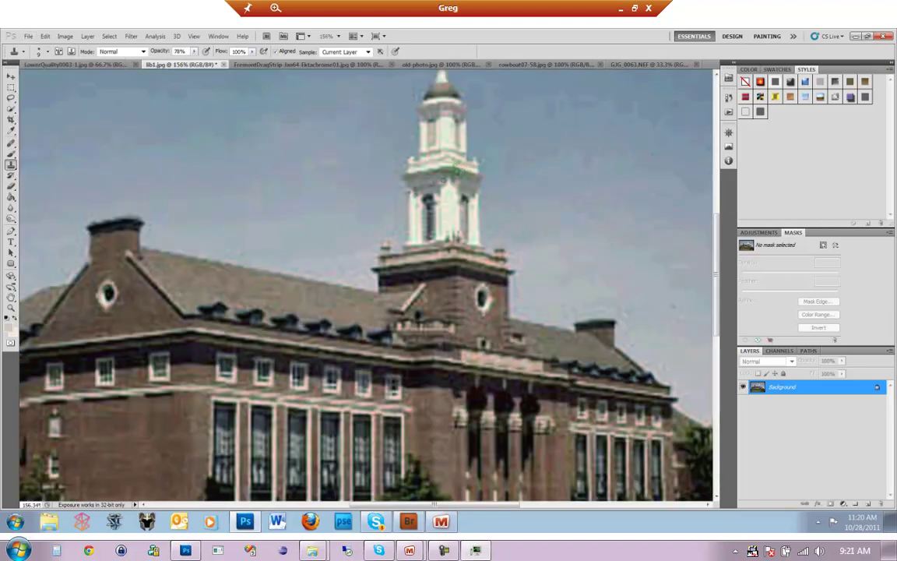
pyautogui.click(469, 186)
pyautogui.moveTo(469, 180); pyautogui.dragTo(459, 174)
pyautogui.scroll(-2, 612, 221)
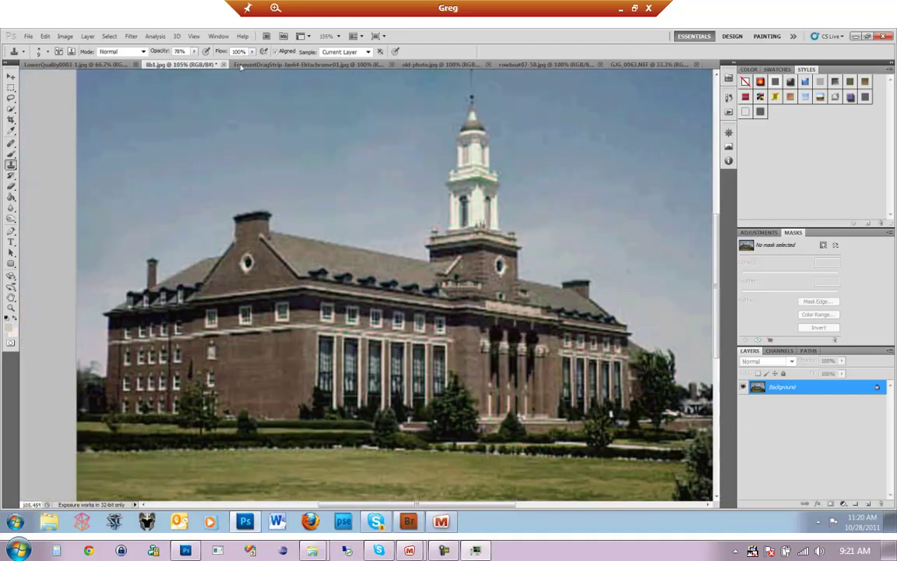
pyautogui.scroll(-1, 82, 71)
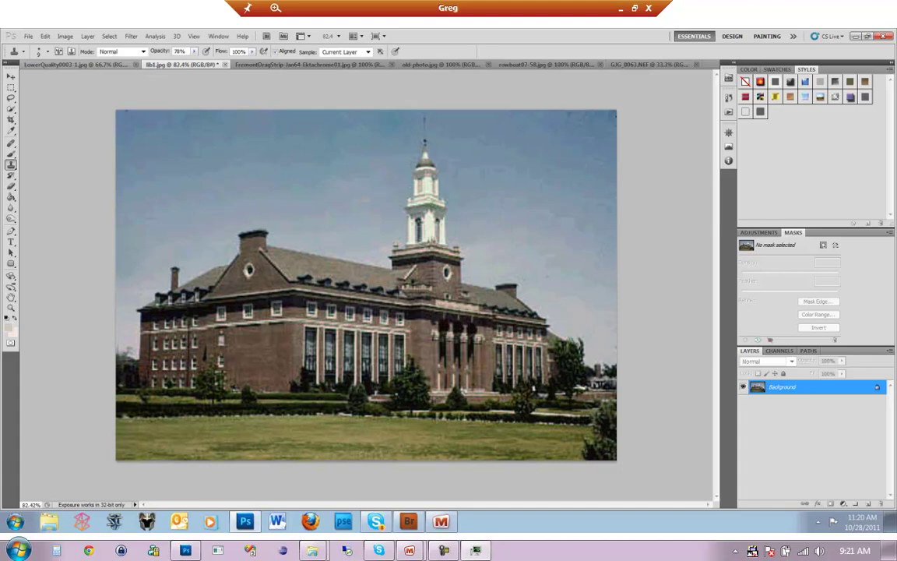
# Switch to the red-faded car photo LowerQuality0003-1.jpg and open it in the Curvemeister 3 filter
pyautogui.hotkey('ctrl', 'shift', 'Tab')
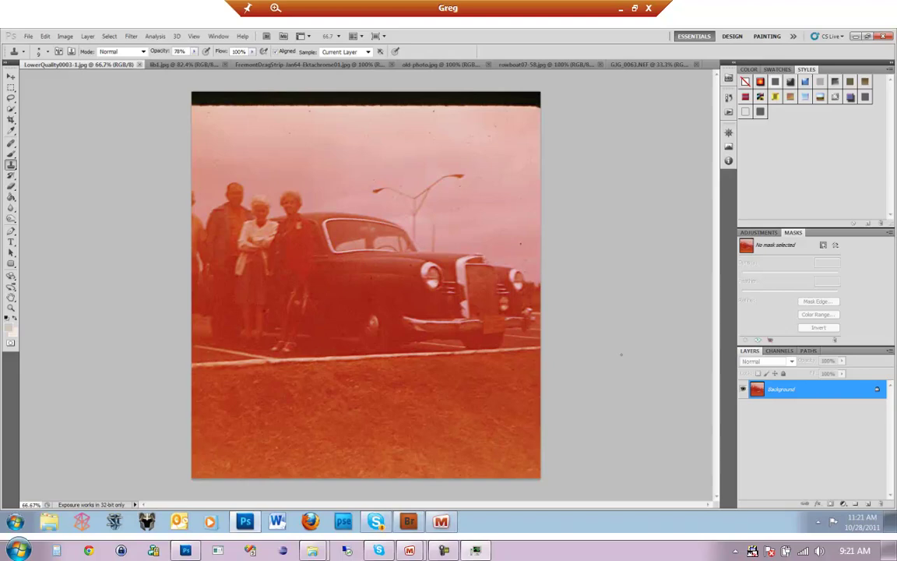
pyautogui.click(130, 36)
pyautogui.moveTo(153, 294)
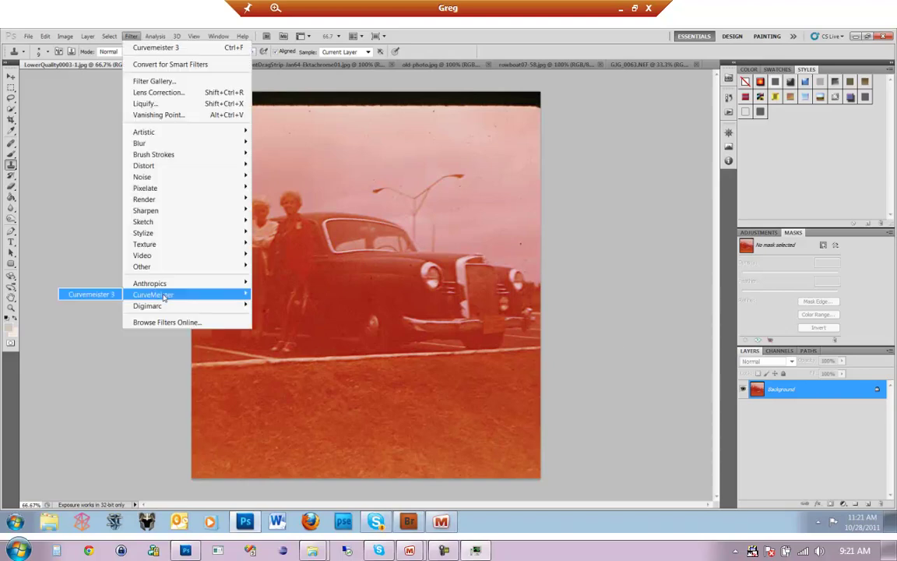
pyautogui.click(87, 293)
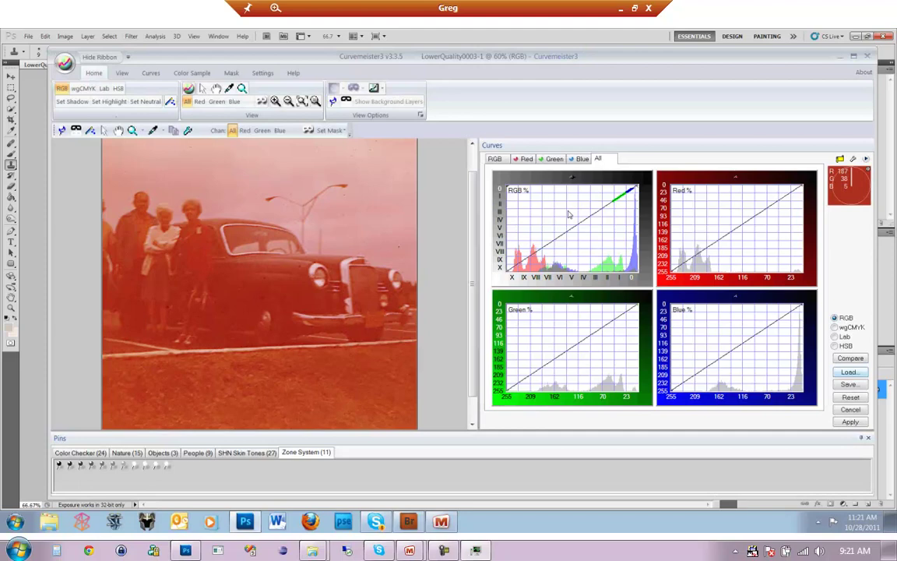
# Compare the two Red Burn curve presets, load and apply Red Burn-RGB.acv to the car photo, and reopen it in Curvemeister
pyautogui.click(568, 210)
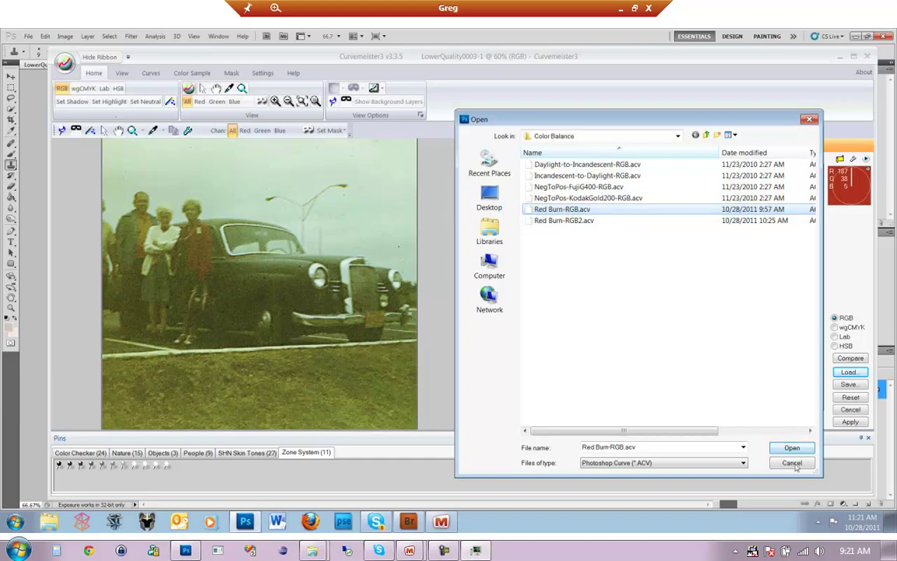
pyautogui.click(565, 222)
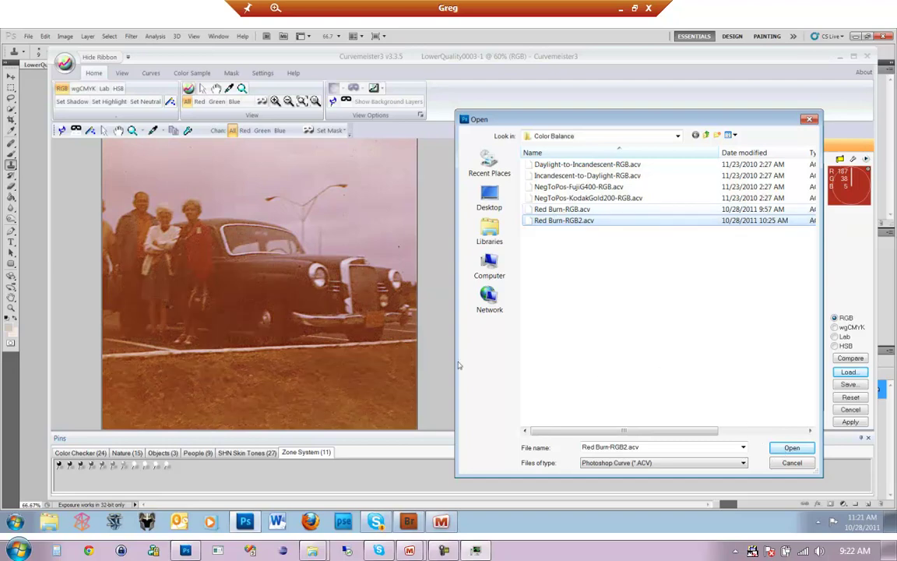
pyautogui.press('Up')
pyautogui.press('Return')
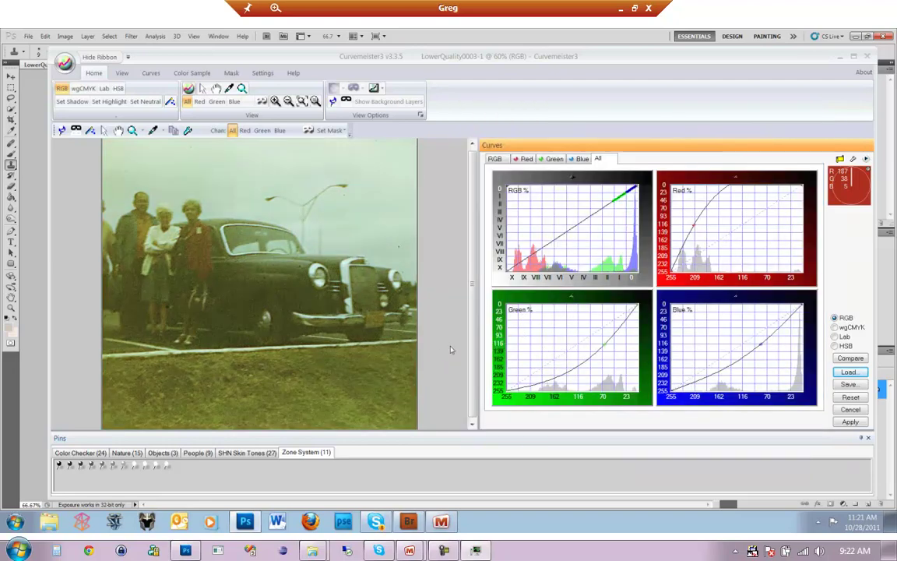
pyautogui.click(850, 421)
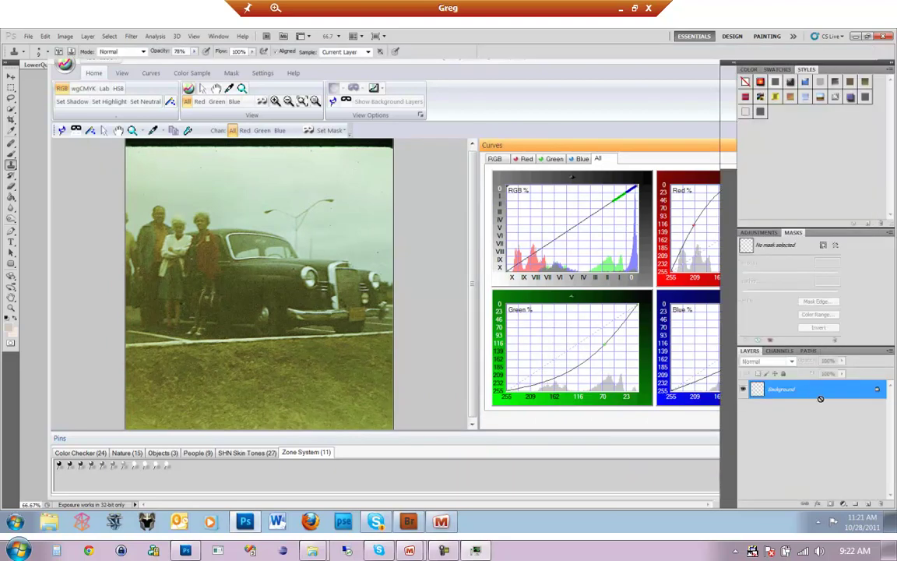
pyautogui.click(130, 37)
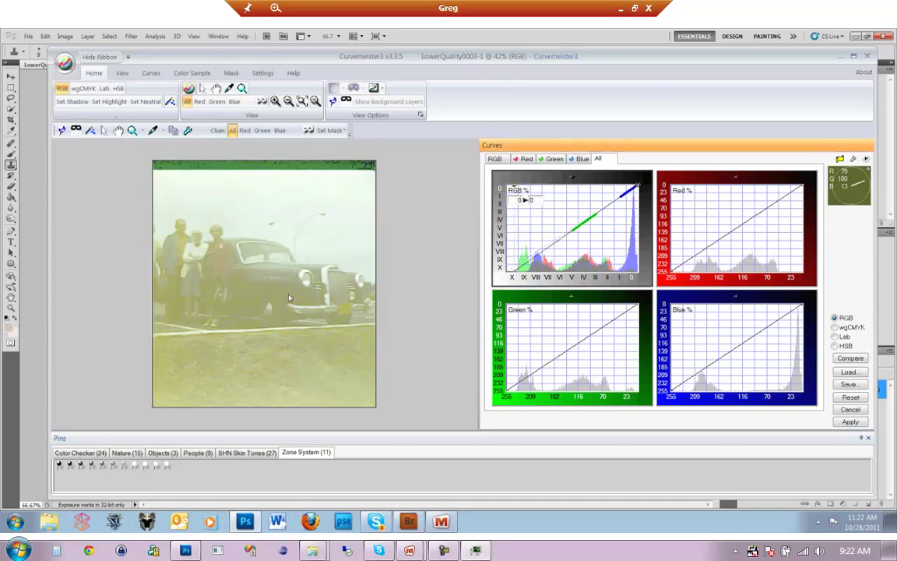
# Try to neutralize the color cast with a neutral sample on the dark area beside the car's front wheel
pyautogui.click(266, 280)
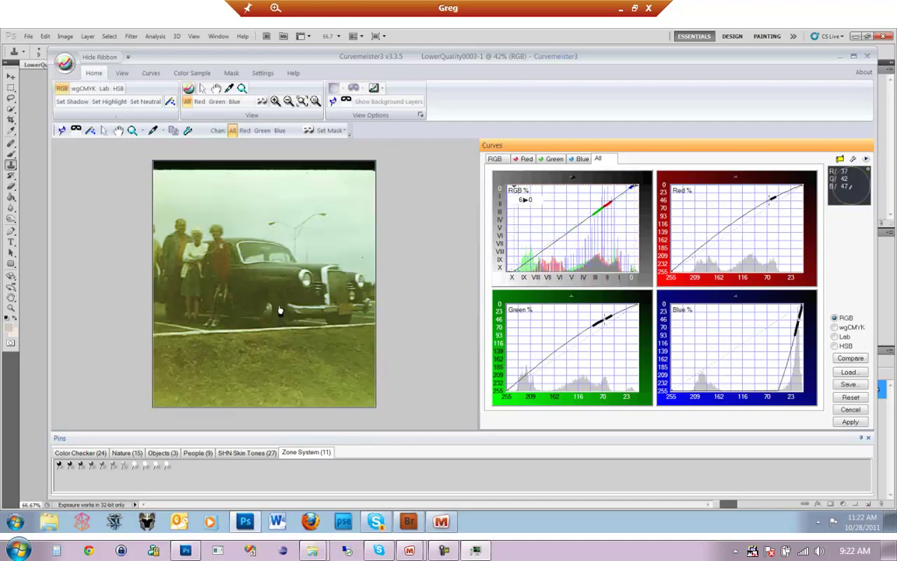
pyautogui.click(278, 309)
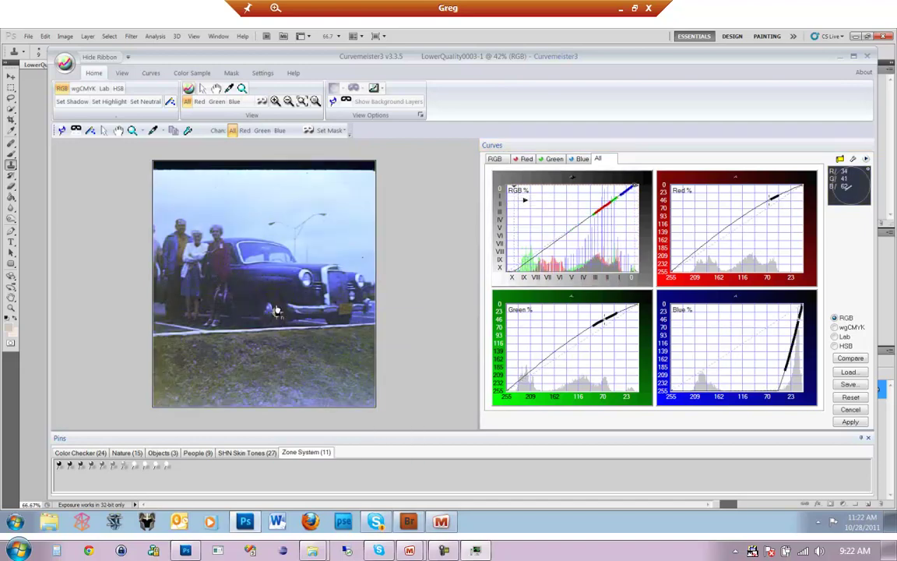
pyautogui.click(277, 308)
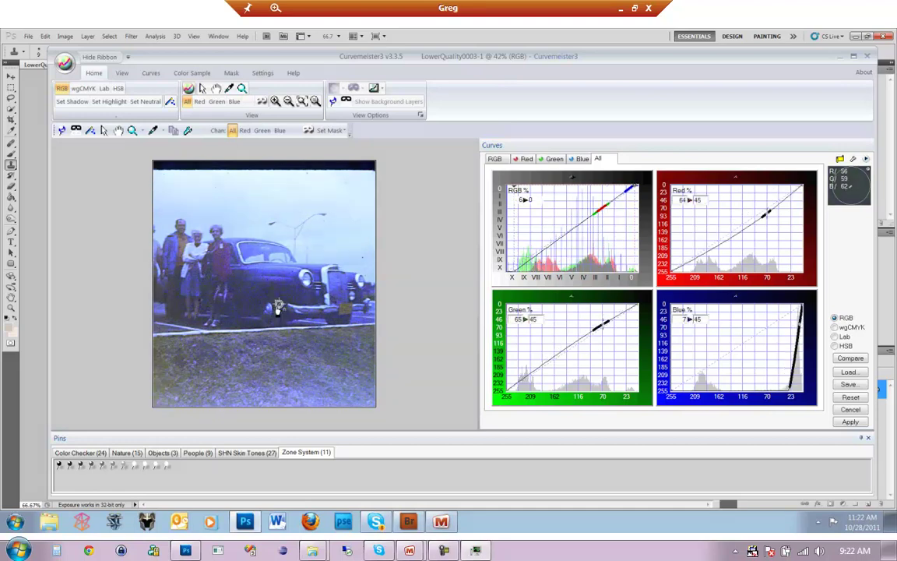
pyautogui.click(277, 306)
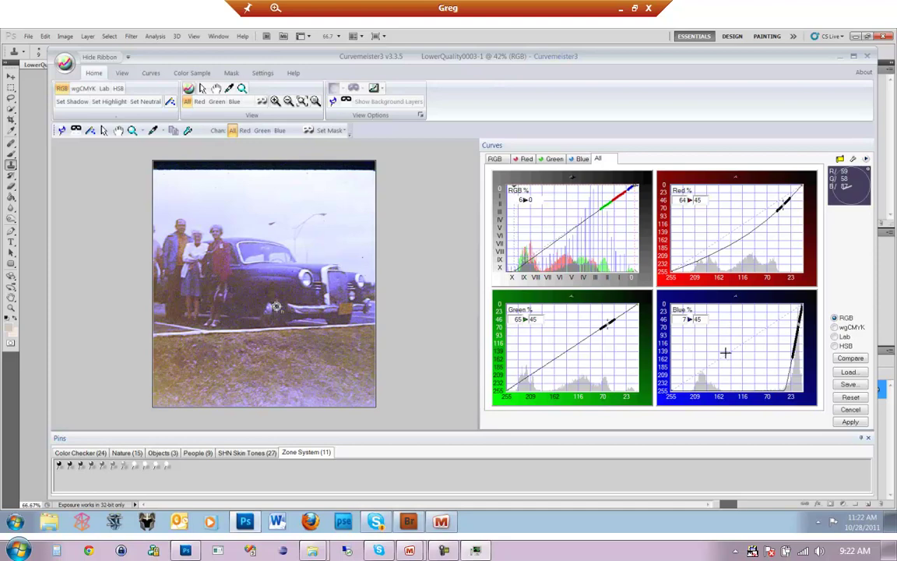
pyautogui.moveTo(725, 357); pyautogui.dragTo(469, 296)
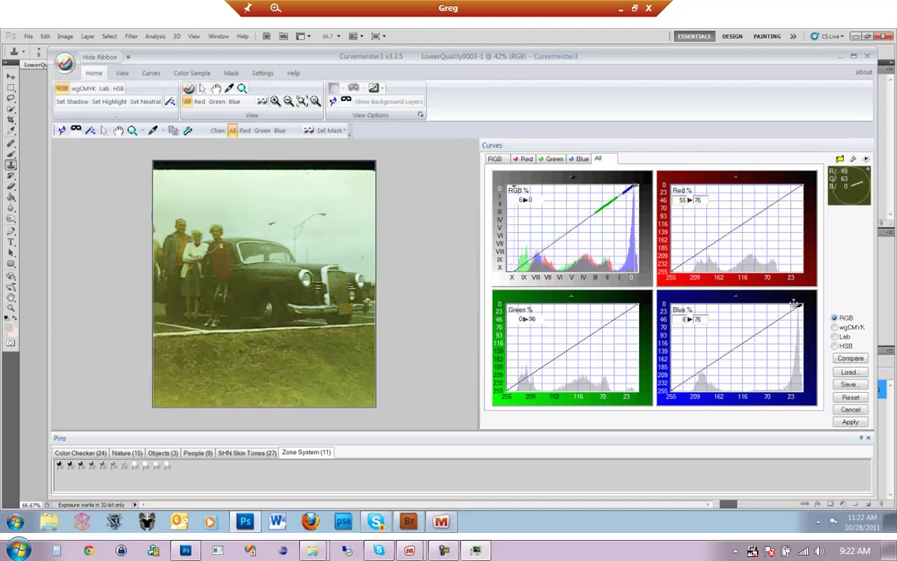
# Switch the curves to wgCMYK, move the black curve's shadow endpoint to input 83, output 100, and apply the adjustment
pyautogui.hotkey('ctrl', '2')
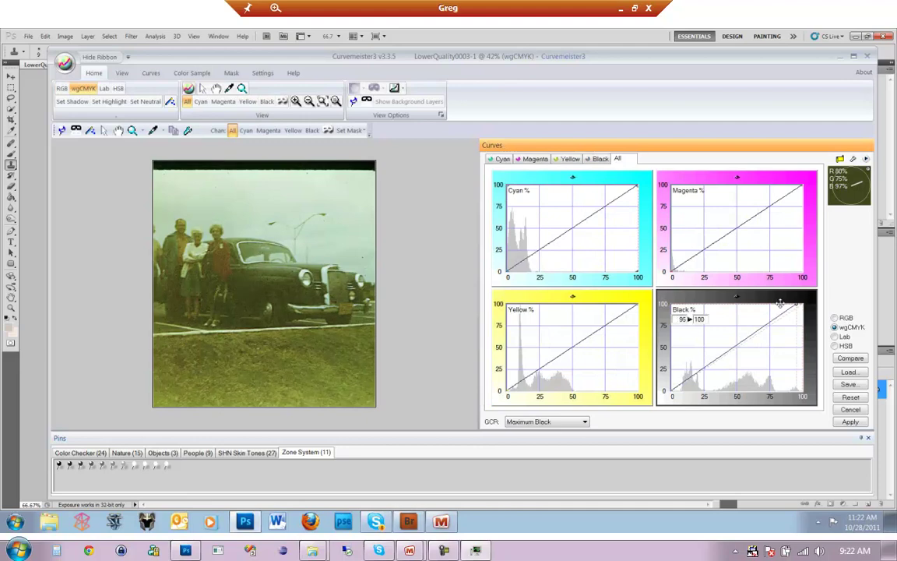
pyautogui.moveTo(779, 302); pyautogui.dragTo(779, 303)
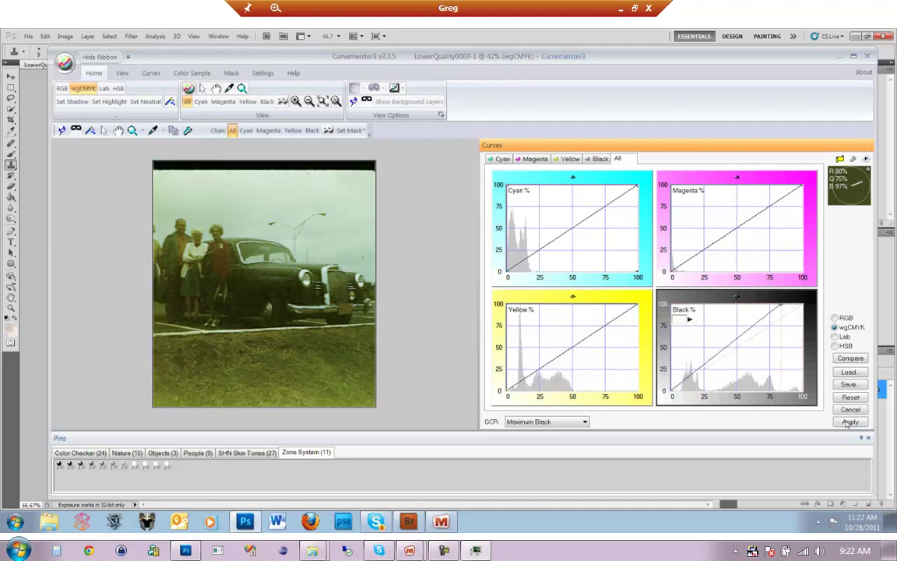
pyautogui.press('Return')
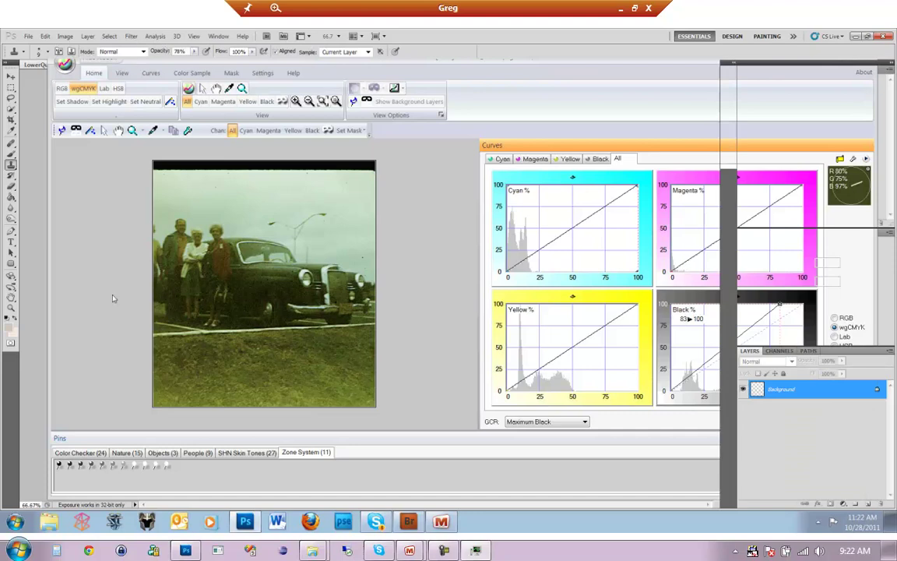
# Run Curvemeister again to correct the dark area beside the car's front wheel with a color sample, and apply the RGB curves
pyautogui.hotkey('alt', 't')
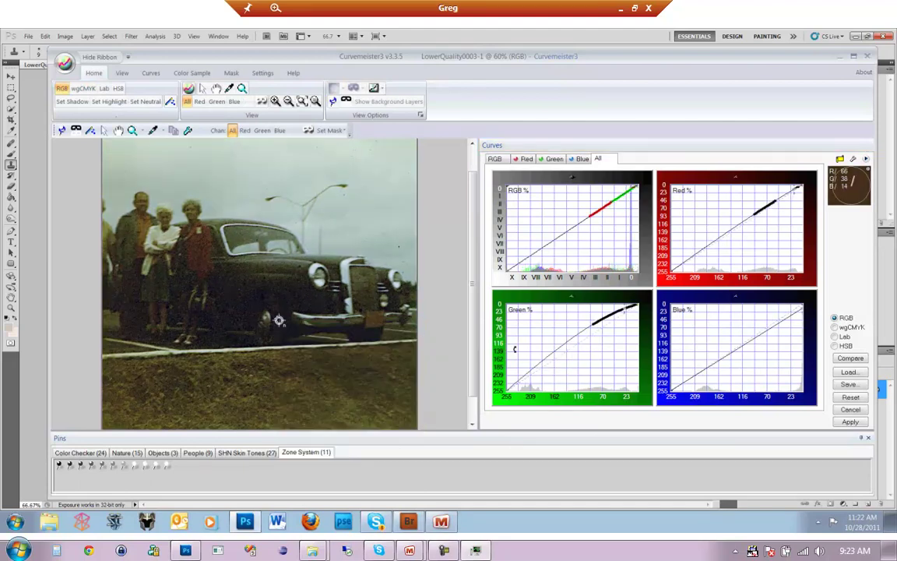
pyautogui.scroll(-2, 279, 315)
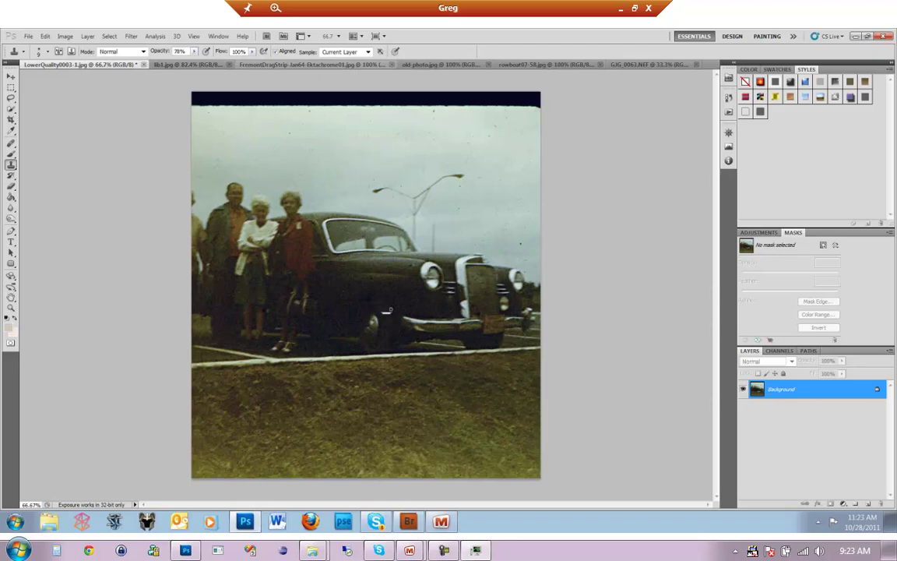
# Switch to the FremontDragStrip-Jan64-Ektachrome01 photo, open it in Curvemeister, and load the Red Burn-RGB2.acv curve preset
pyautogui.click(265, 65)
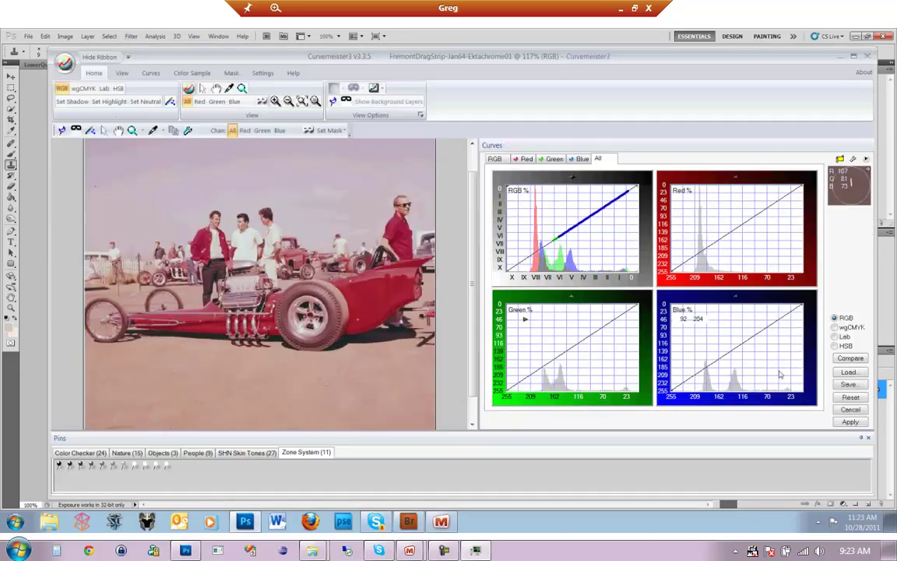
pyautogui.click(847, 373)
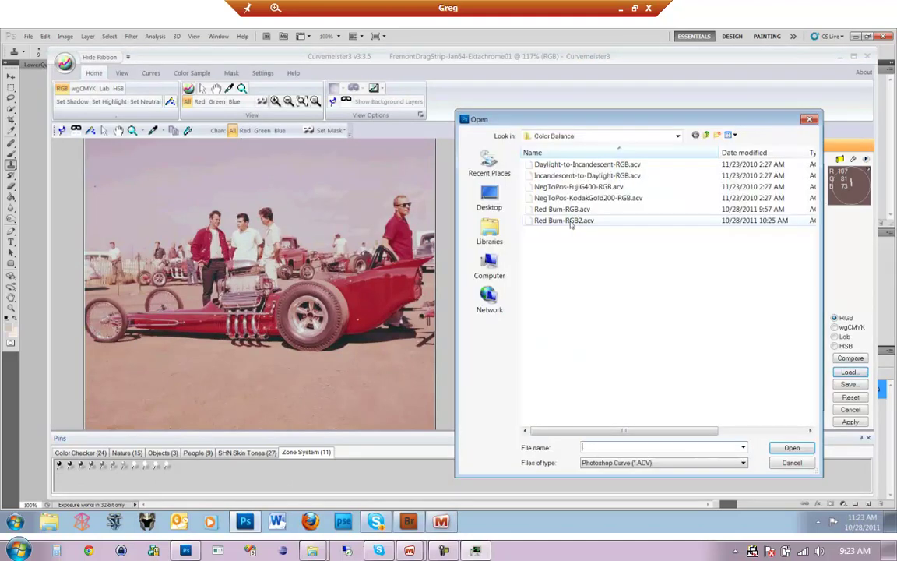
pyautogui.click(571, 222)
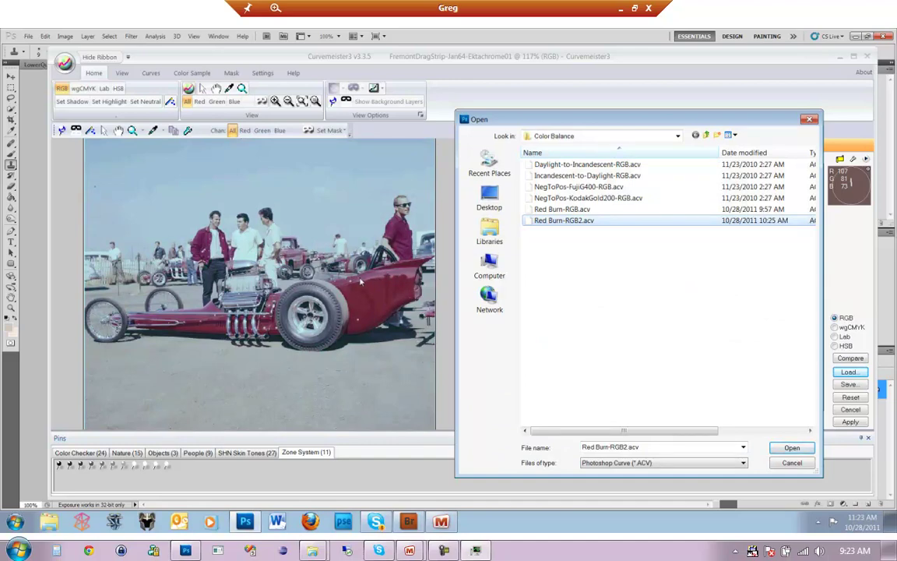
pyautogui.click(779, 447)
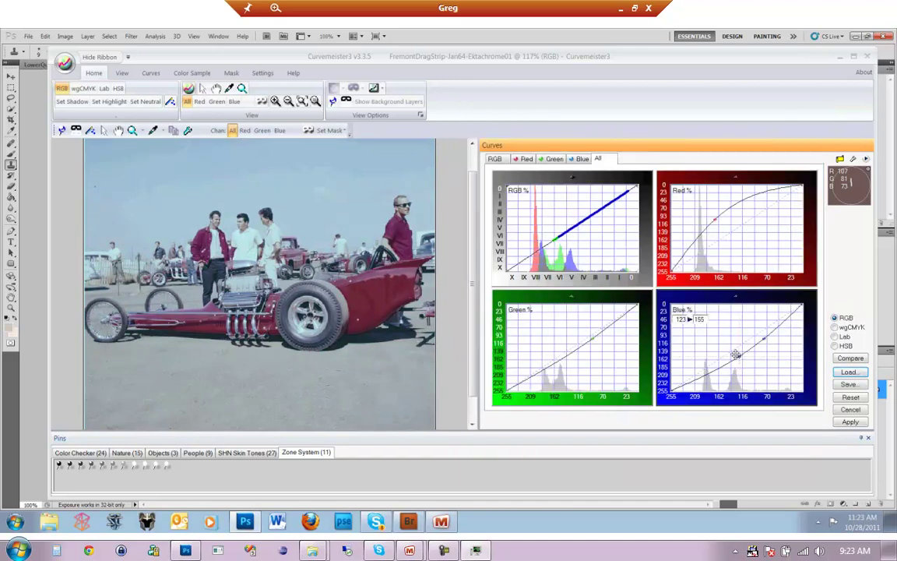
# Reshape the blue curve to reduce the blue cast, placing its midtone point at input 125, output 151
pyautogui.moveTo(736, 354); pyautogui.dragTo(737, 357)
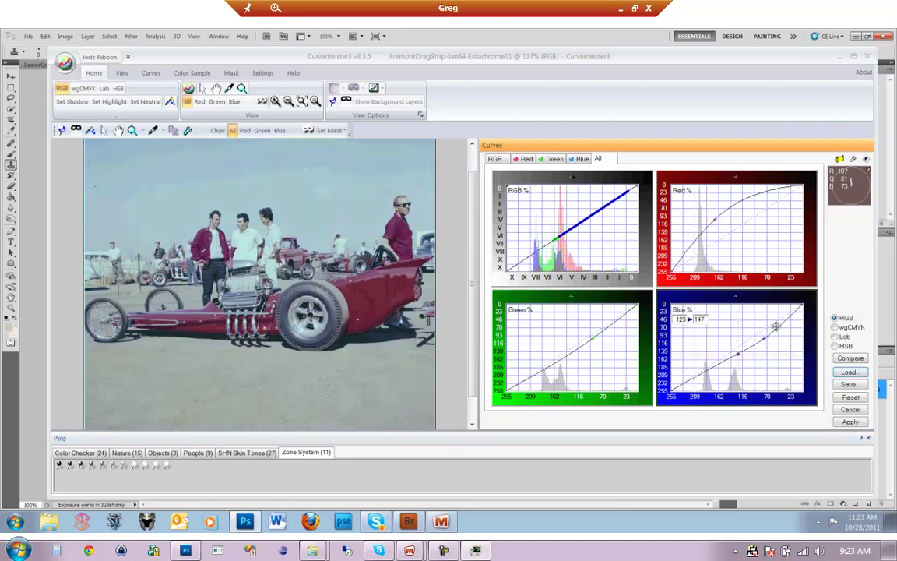
pyautogui.moveTo(776, 326); pyautogui.dragTo(776, 327)
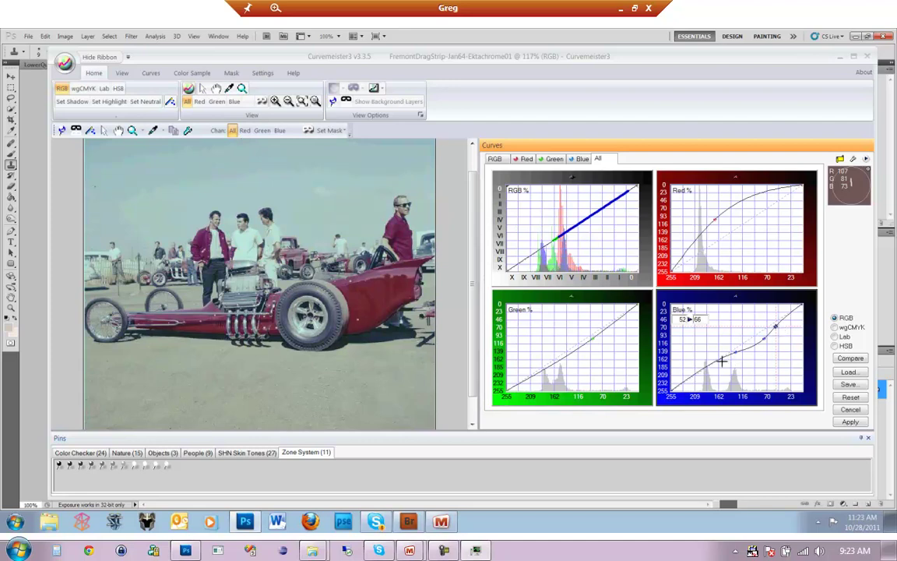
pyautogui.moveTo(735, 351); pyautogui.dragTo(735, 352)
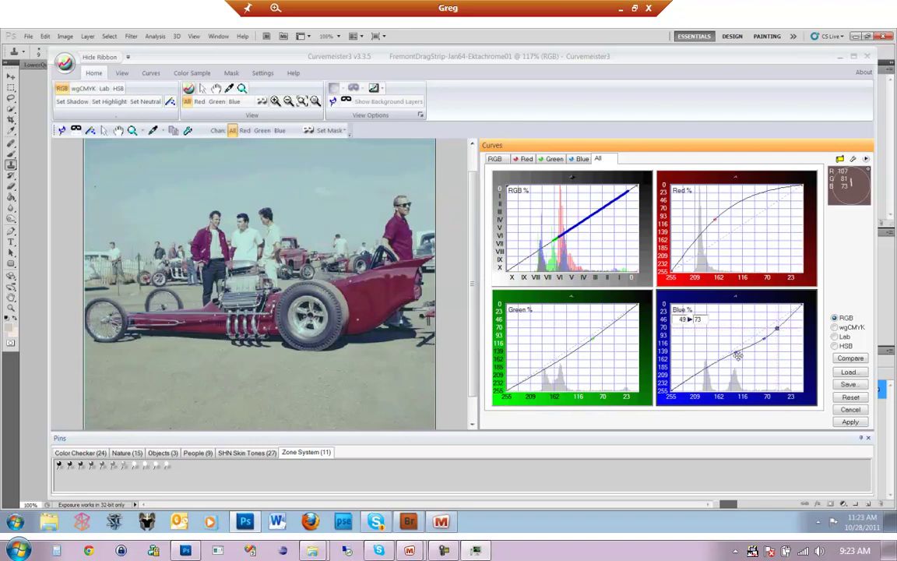
# Place a neutral sample at the lower edge of the dragster's large rear tire and fine-tune its position
pyautogui.rightClick(310, 343)
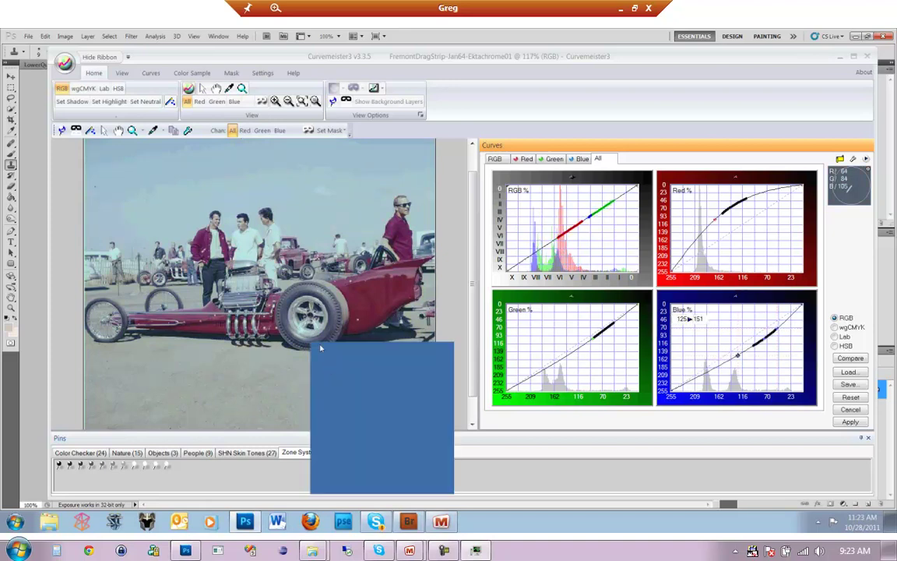
pyautogui.click(318, 347)
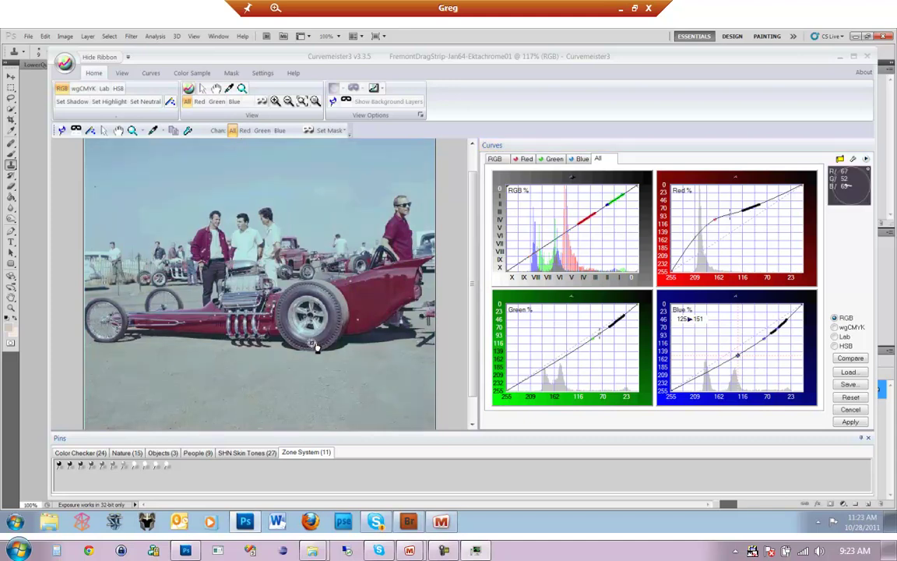
pyautogui.click(319, 347)
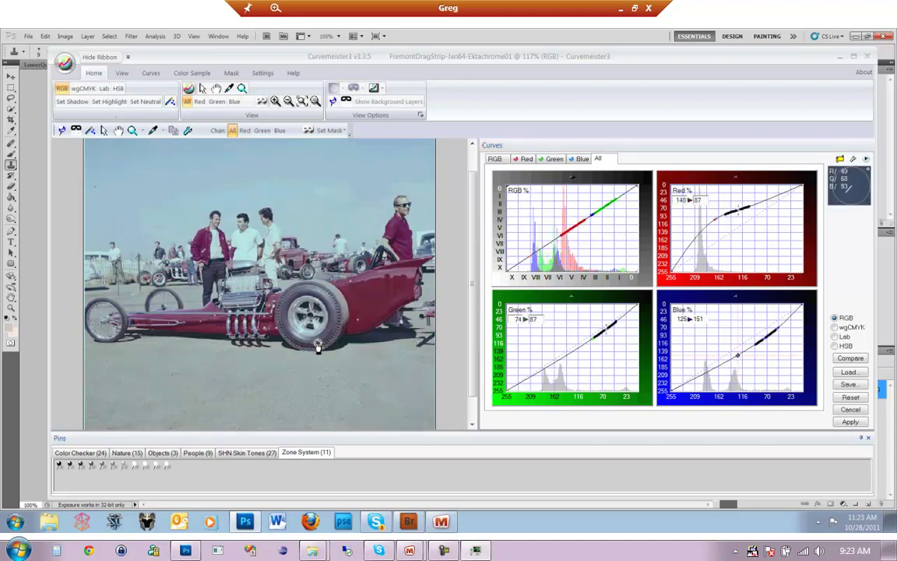
pyautogui.click(319, 346)
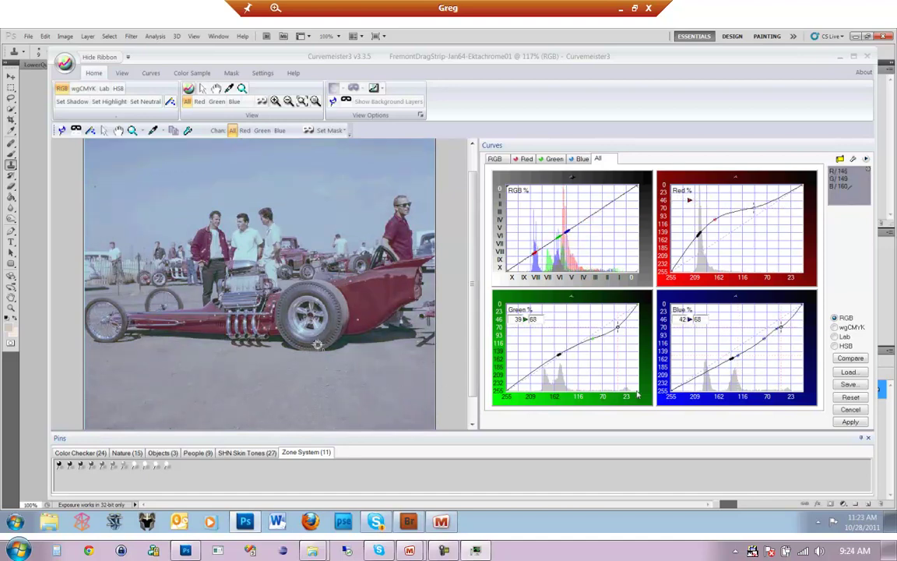
# Compare the corrected dragster photo with its original colors, and cancel the Curvemeister session
pyautogui.click(851, 360)
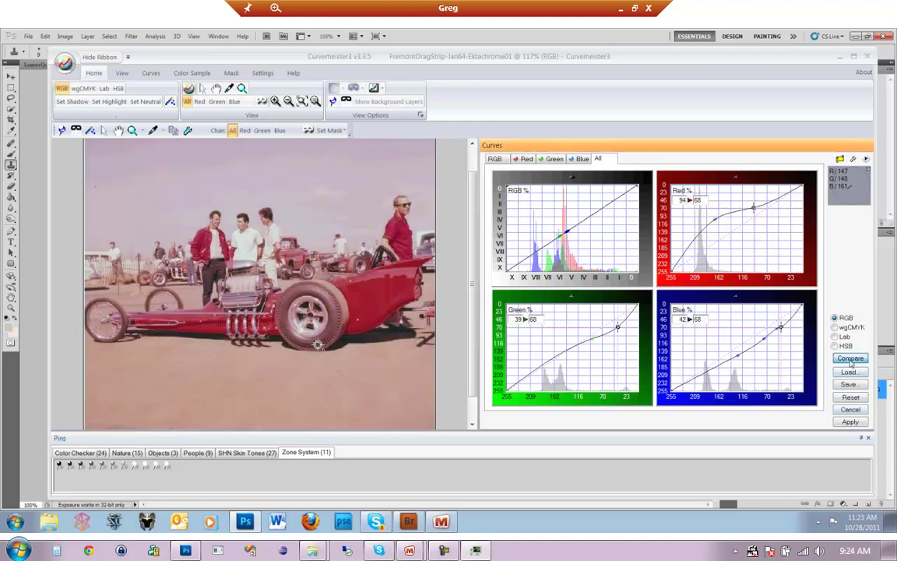
pyautogui.click(851, 360)
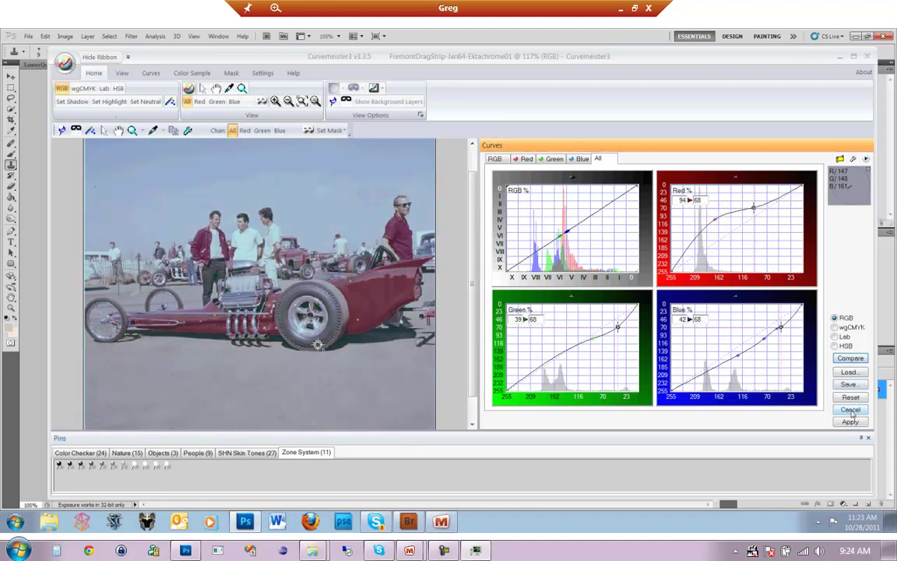
pyautogui.click(851, 410)
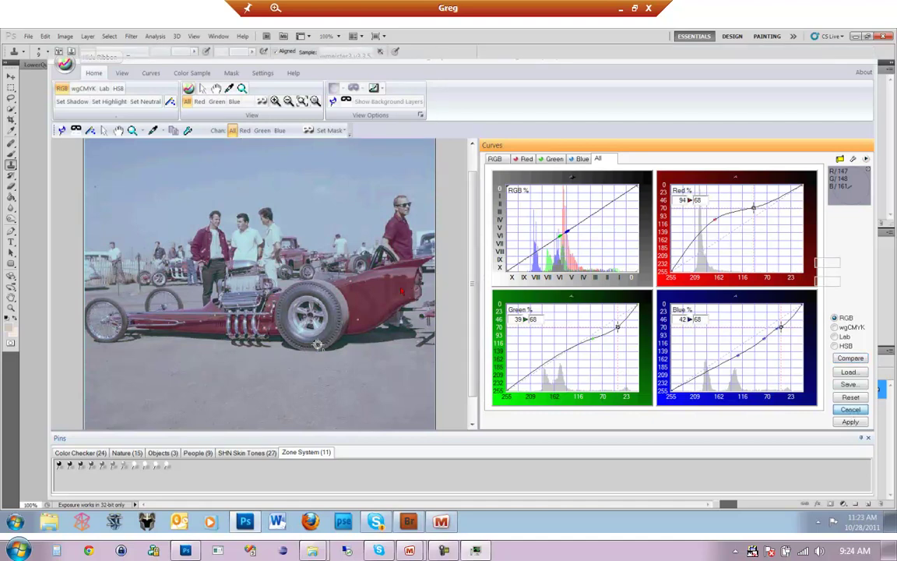
# Switch to old-photo.jpg, open it in Curvemeister, load the Red Burn-RGB.acv curve preset, and apply it
pyautogui.hotkey('ctrl', 'Tab')
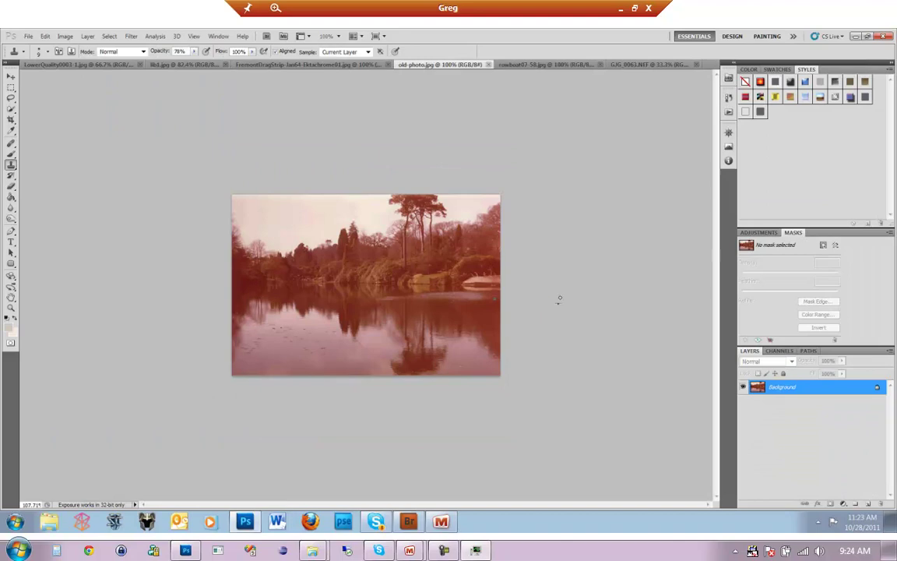
pyautogui.scroll(1, 537, 268)
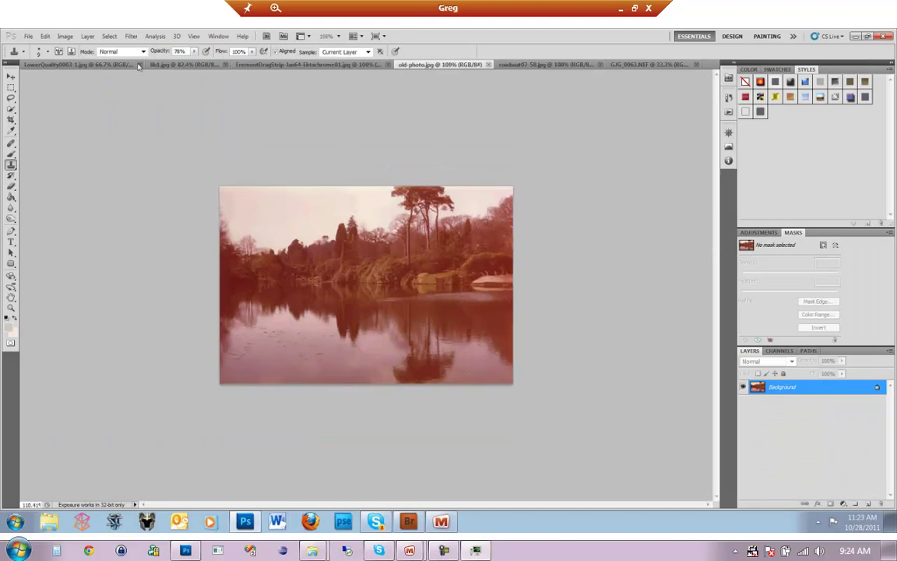
pyautogui.click(131, 36)
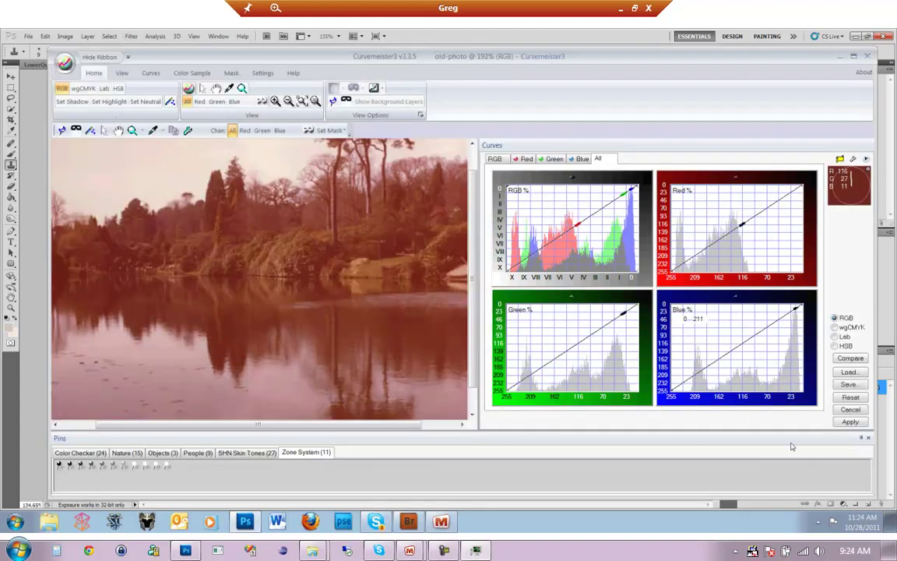
pyautogui.click(849, 371)
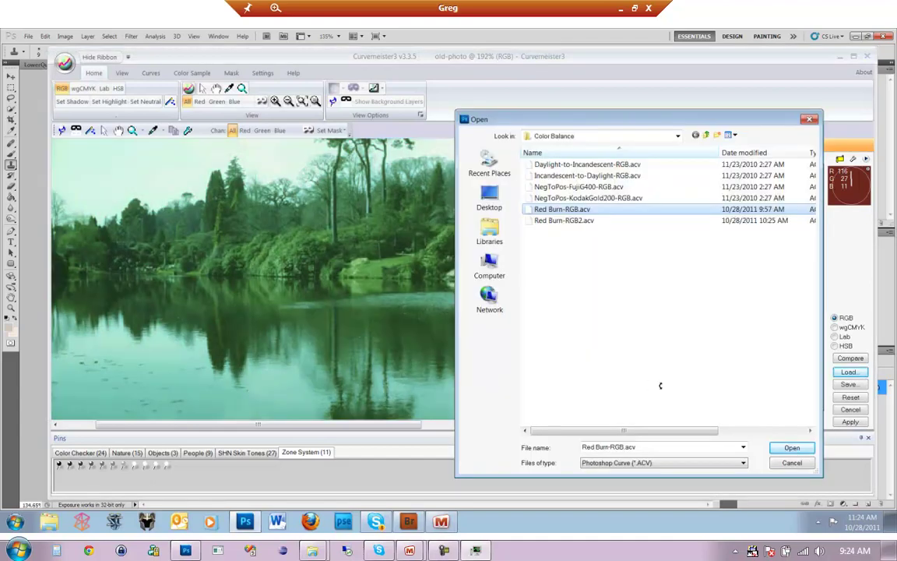
pyautogui.press('Return')
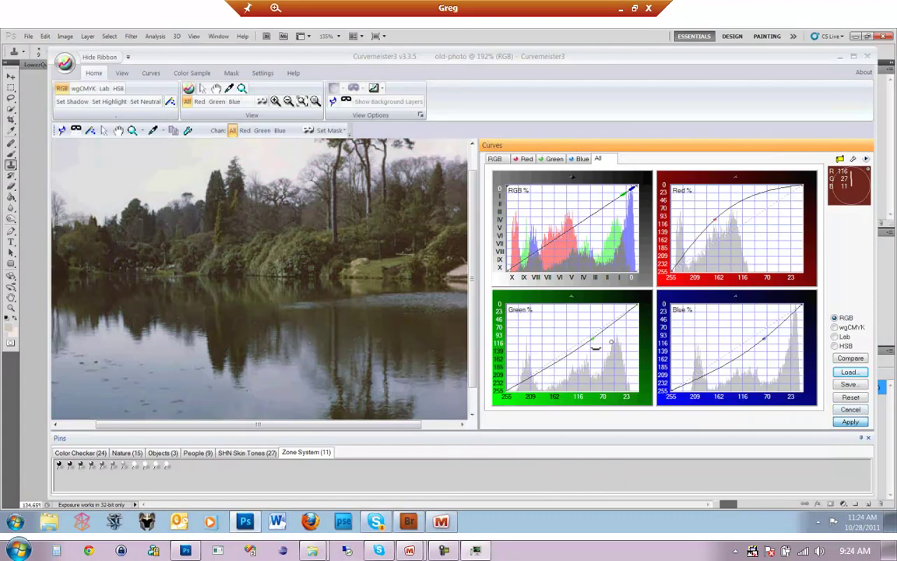
pyautogui.press('Return')
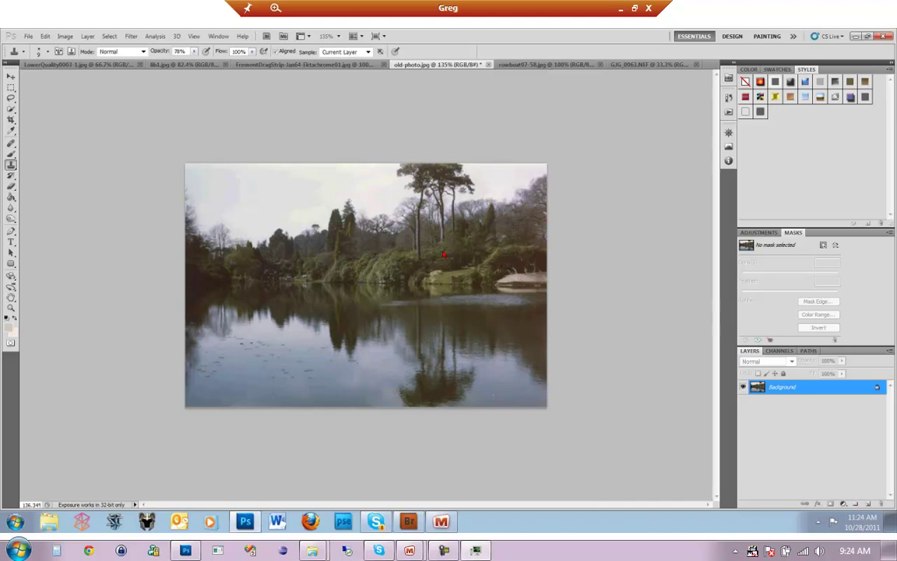
# Run Curvemeister again on the lake photo with samples on the tree trunk and sky, setting the RGB highlight endpoint to input 246, output 255
pyautogui.scroll(1, 444, 255)
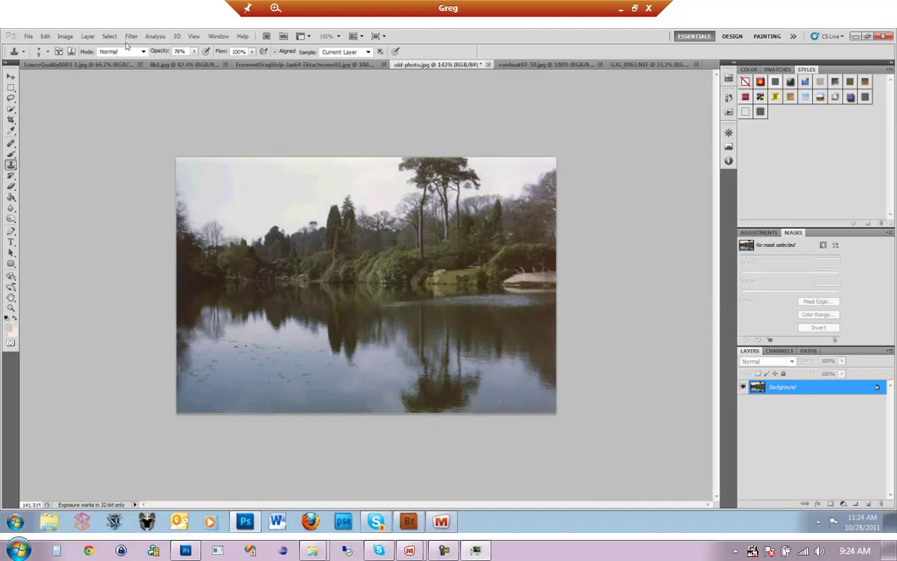
pyautogui.scroll(1, 156, 295)
pyautogui.hotkey('alt', 't')
pyautogui.moveTo(155, 294)
pyautogui.click(93, 294)
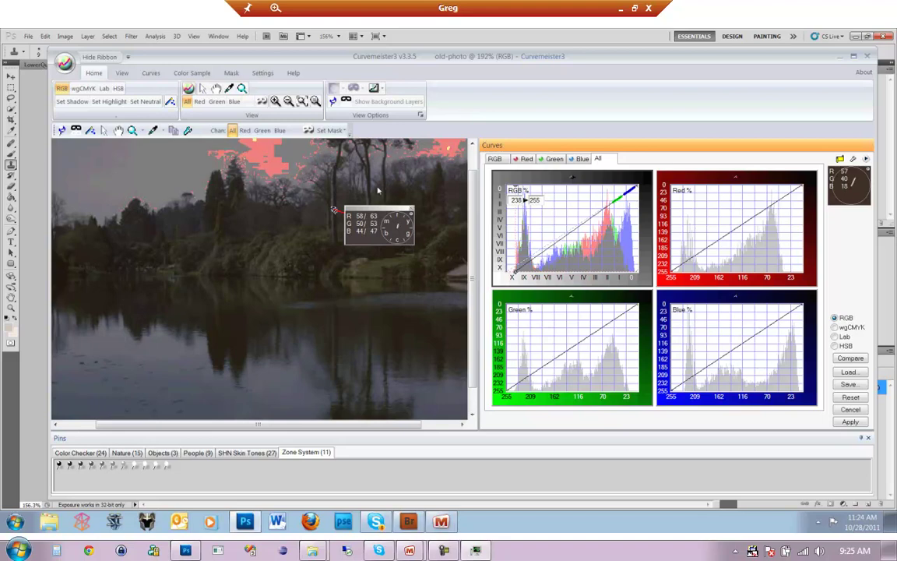
pyautogui.hotkey('ctrl', '0')
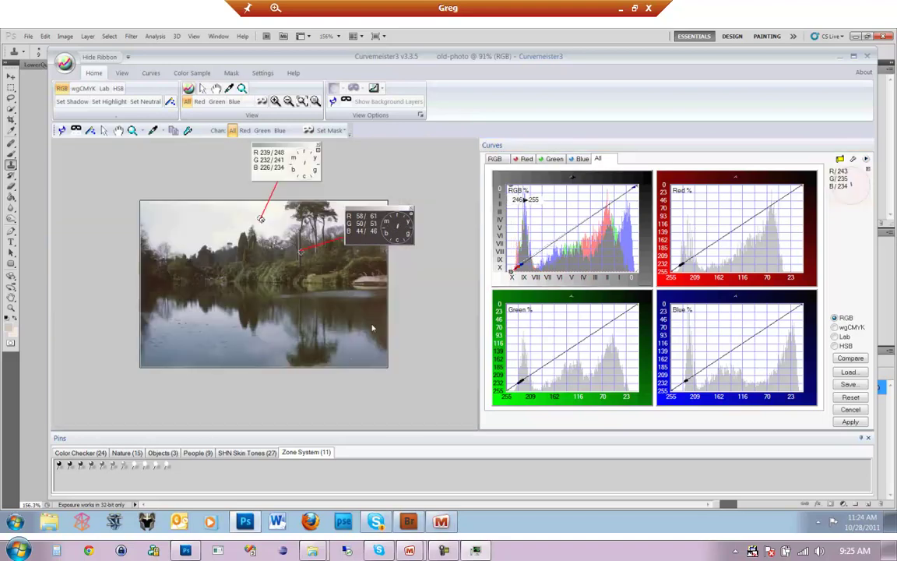
# Set the RGB shadow endpoint to input 13, output 0, and place a color sample on the dark shoreline near the photo's left edge
pyautogui.click(632, 234)
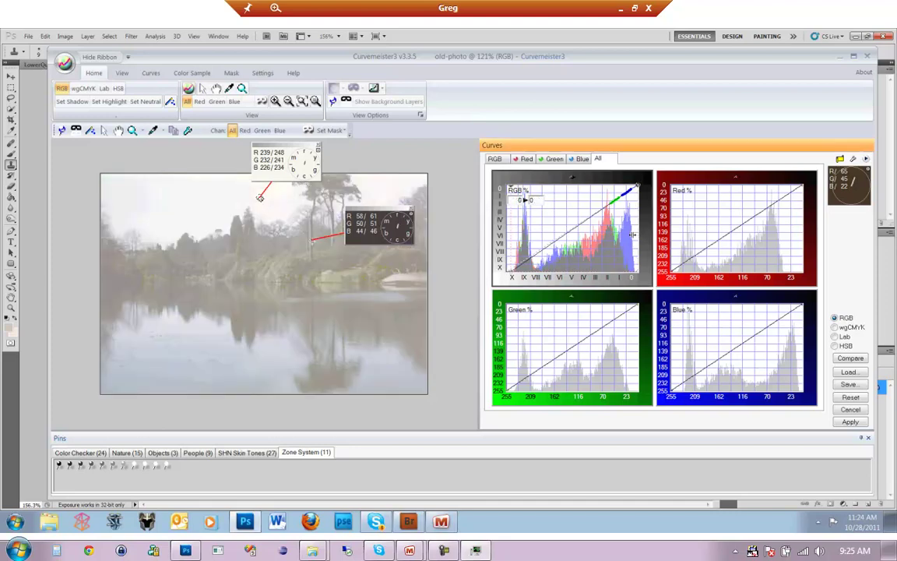
pyautogui.moveTo(120, 280)
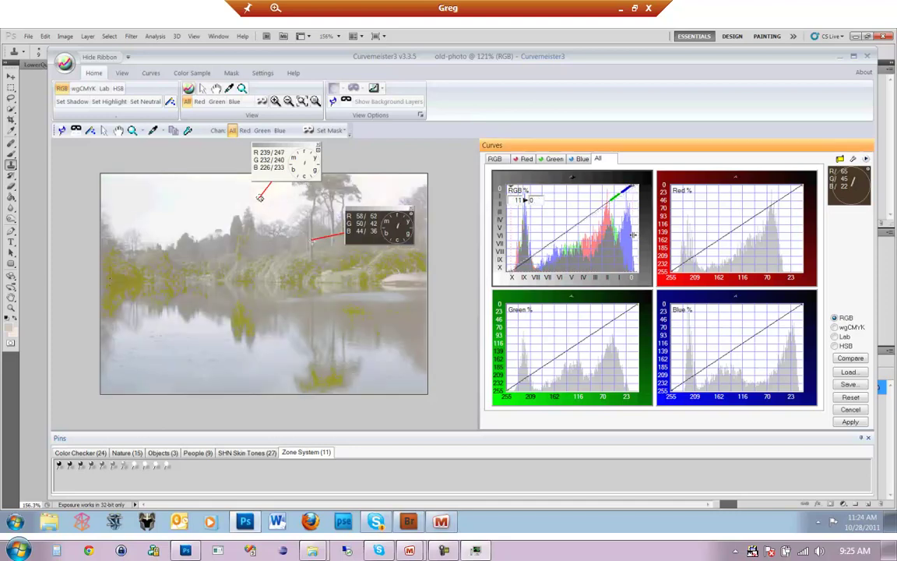
pyautogui.click(117, 281)
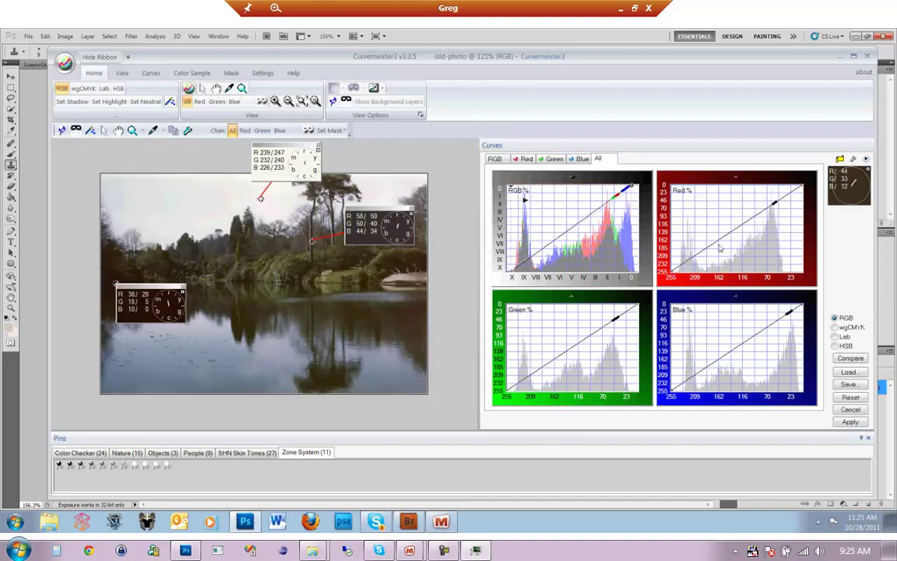
# Neutralize the dark shoreline sample by setting the red shadow endpoint to input 22, output 0, and raising the blue shadow endpoint's output
pyautogui.click(797, 197)
pyautogui.click(797, 196)
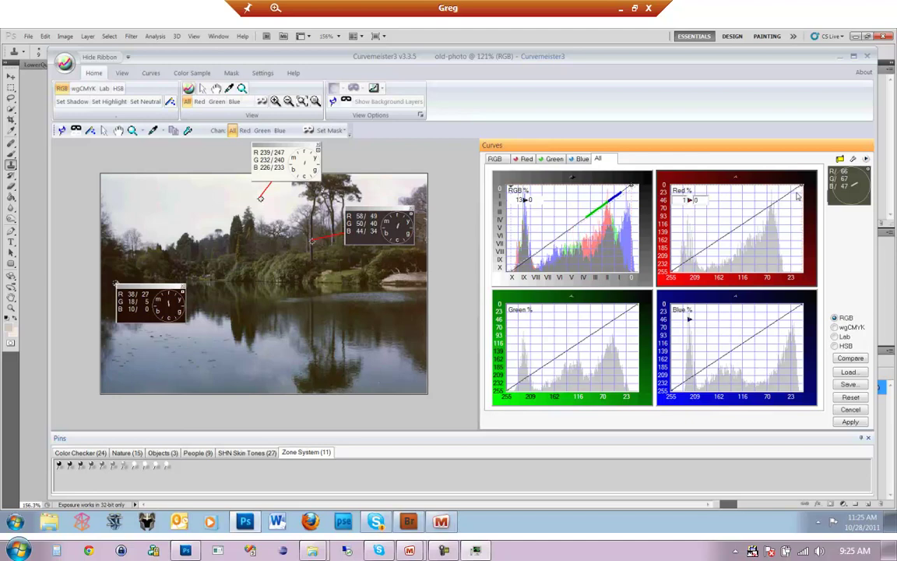
pyautogui.click(797, 196)
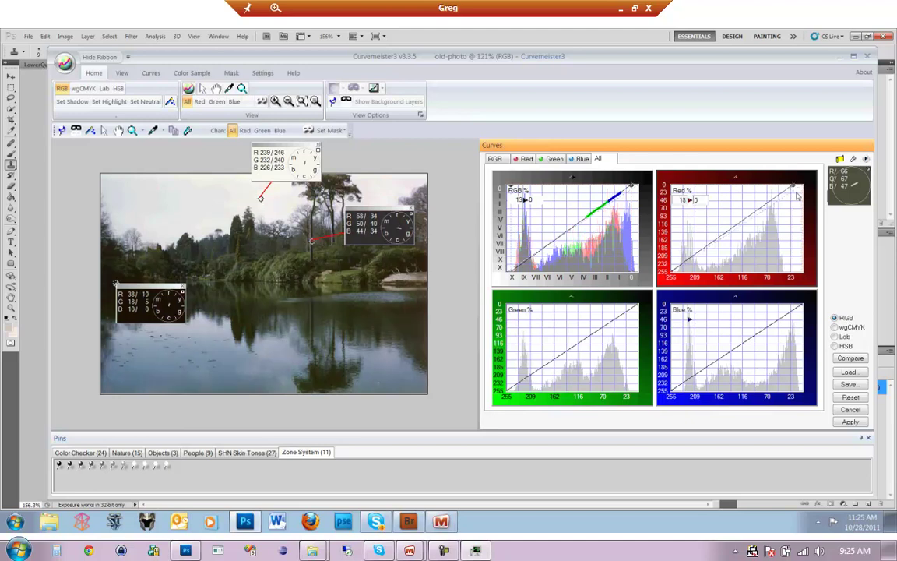
pyautogui.click(797, 196)
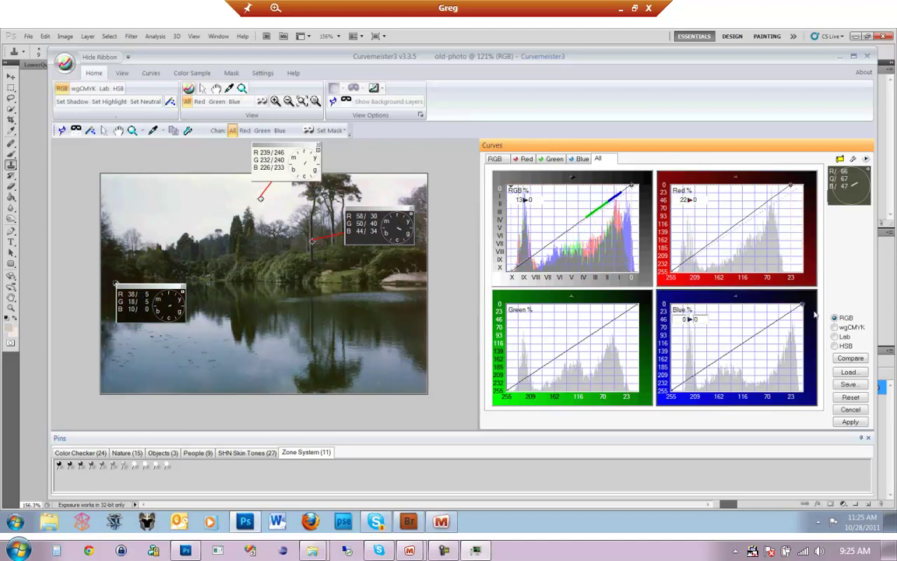
pyautogui.click(814, 314)
pyautogui.click(814, 314)
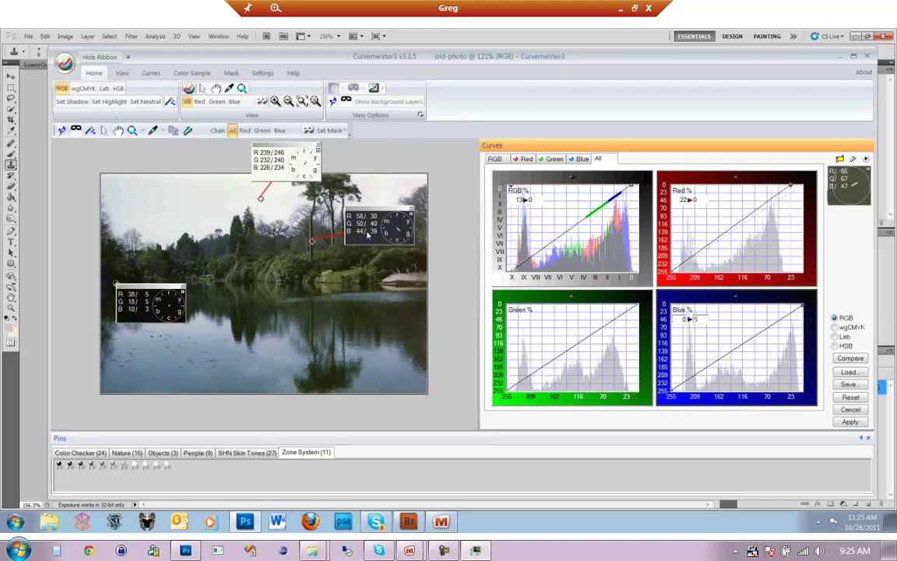
pyautogui.press('Up')
pyautogui.press('Up')
# Add midtone points to the blue and red curves and adjust them to neutralize the tree trunk sample
pyautogui.click(769, 327)
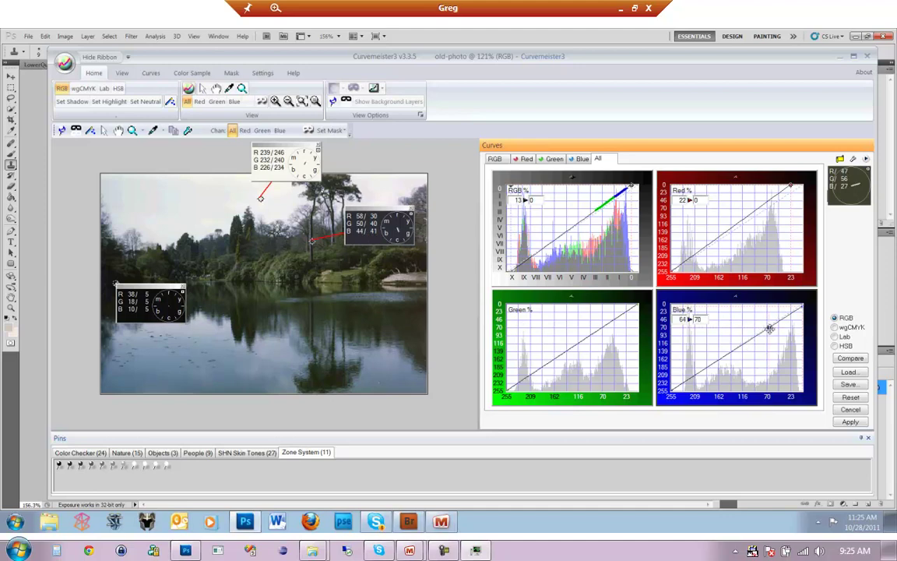
pyautogui.click(757, 207)
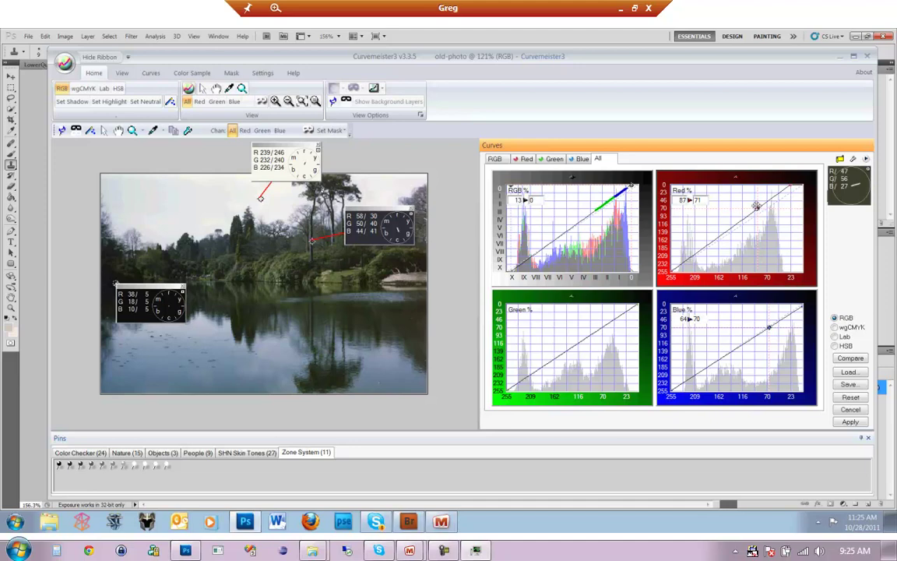
pyautogui.moveTo(757, 207); pyautogui.dragTo(759, 211)
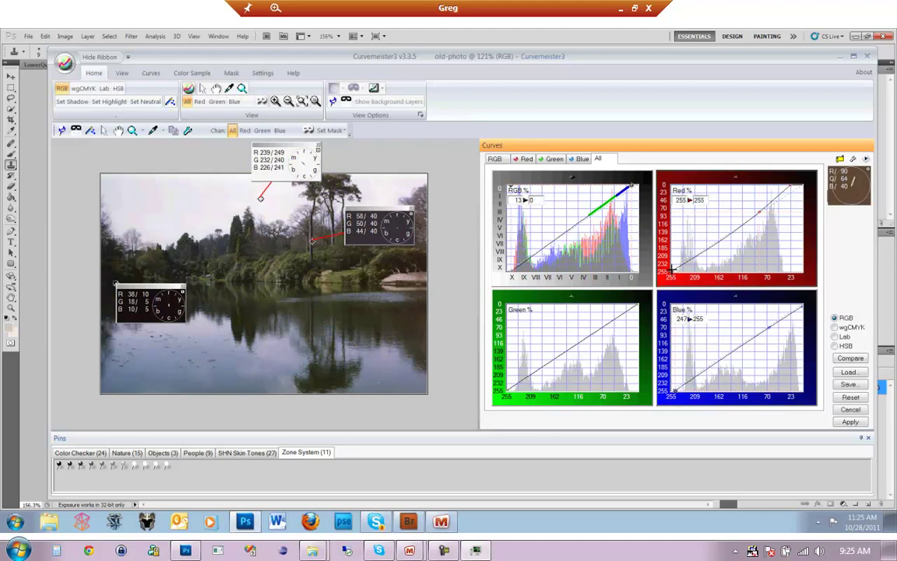
# Lower the red highlight endpoint's output to neutralize the sky sample, set the red shadow endpoint to input 26, output 0, and cancel the Curvemeister session
pyautogui.moveTo(670, 267); pyautogui.dragTo(670, 264)
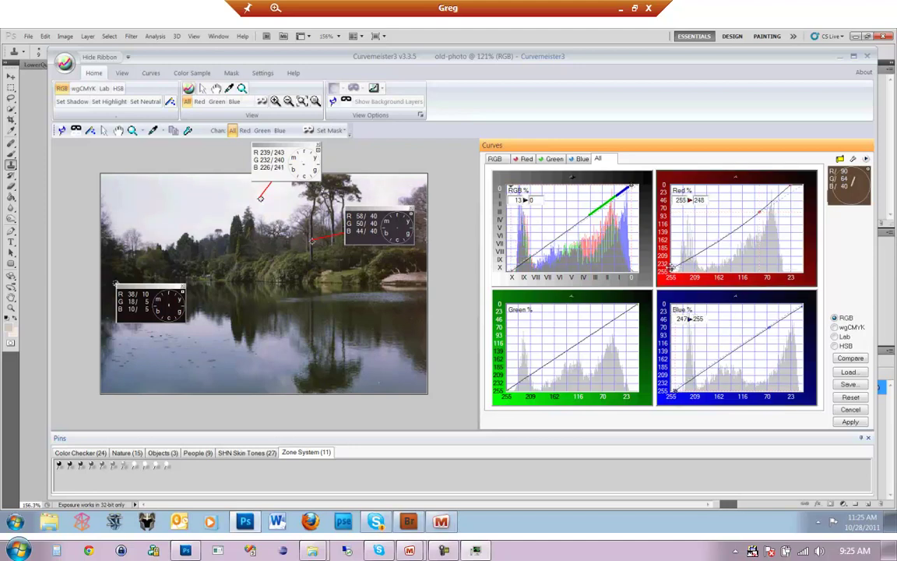
pyautogui.click(789, 185)
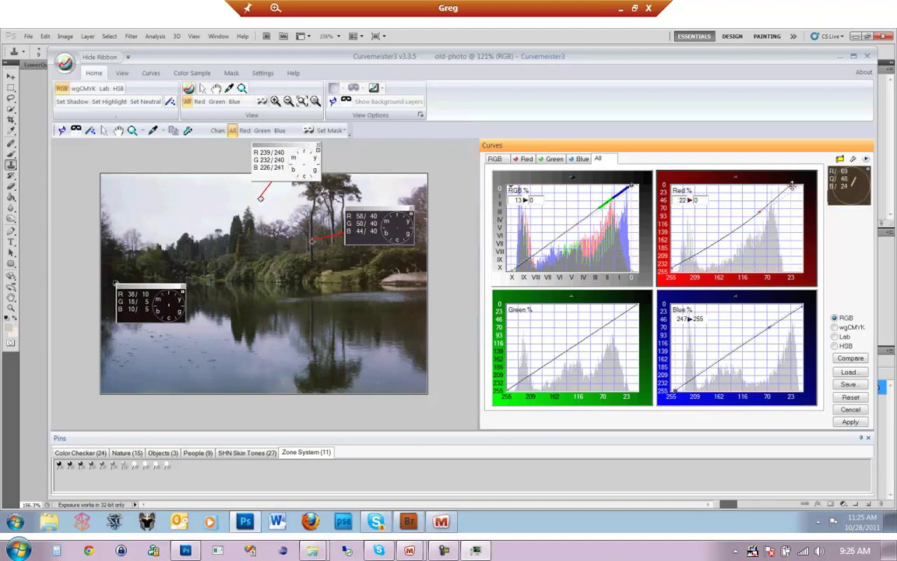
pyautogui.moveTo(788, 185); pyautogui.dragTo(790, 187)
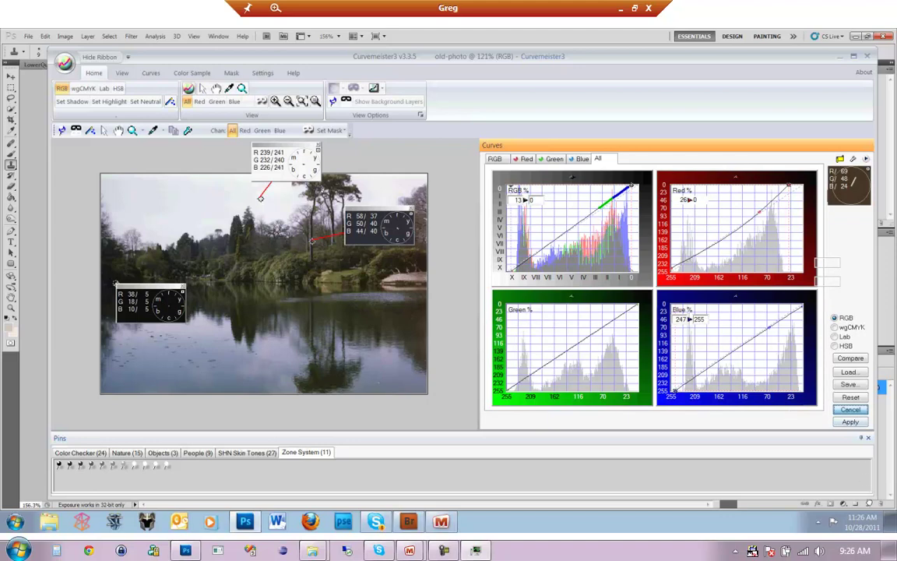
pyautogui.click(850, 421)
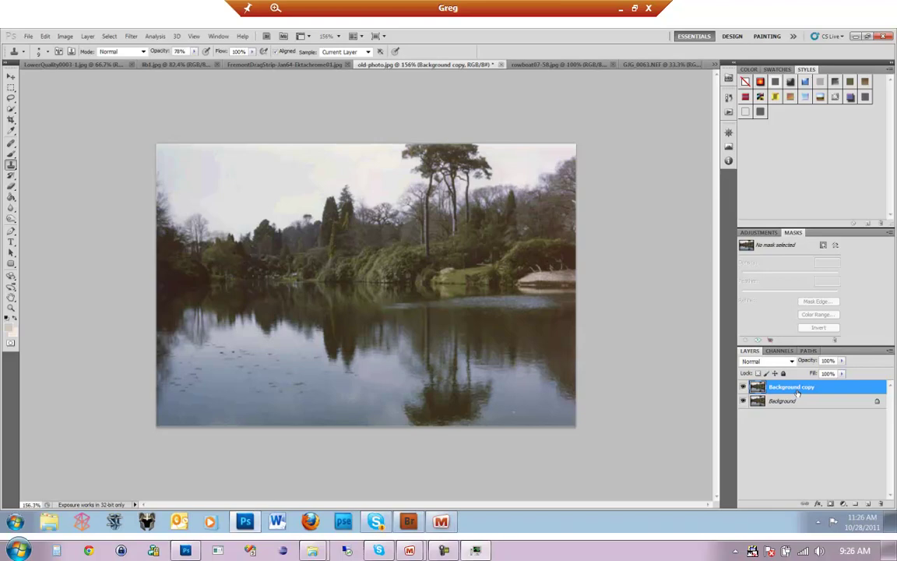
# Review the Background copy layer's color channels, and in Curvemeister set the green channel's shadow endpoint to input 15, output 0, and pull in its highlight endpoint
pyautogui.hotkey('ctrl', '5')
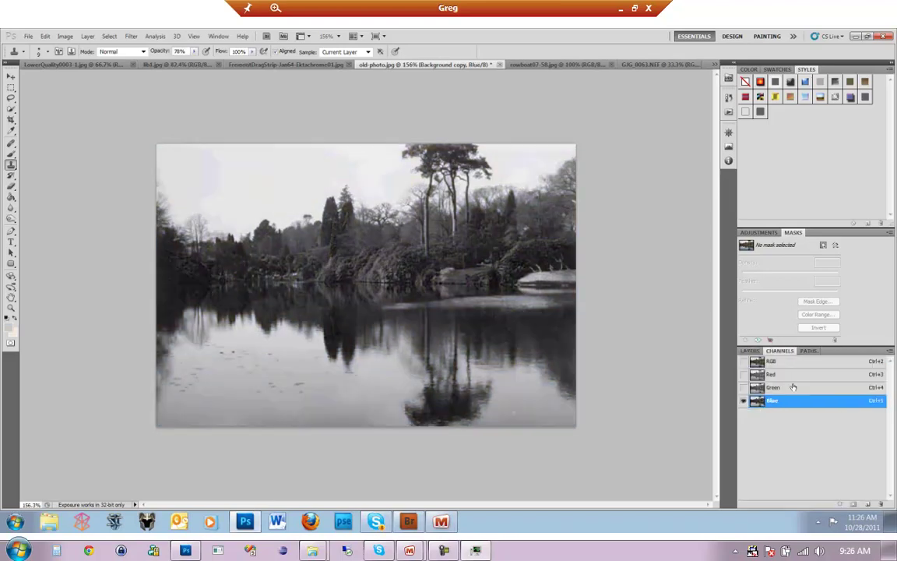
pyautogui.click(793, 388)
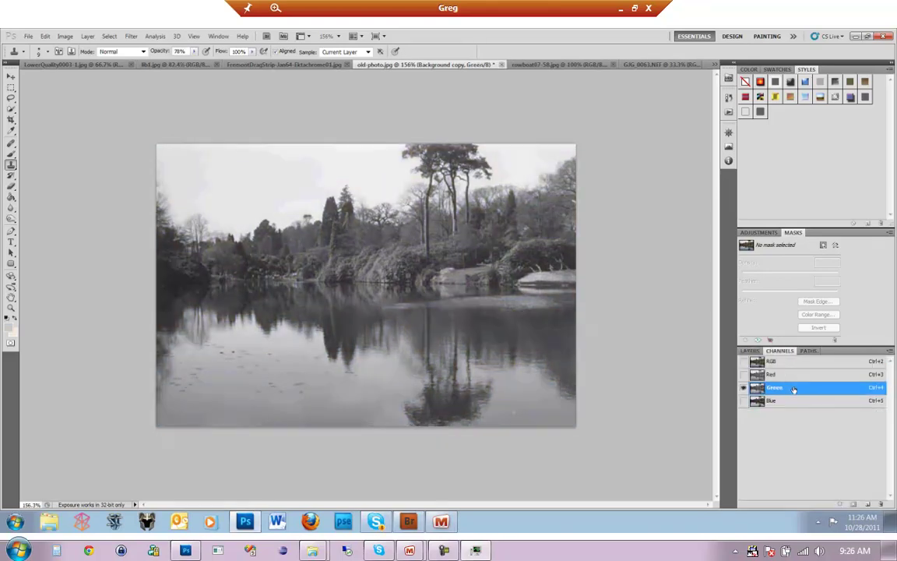
pyautogui.hotkey('ctrl', '3')
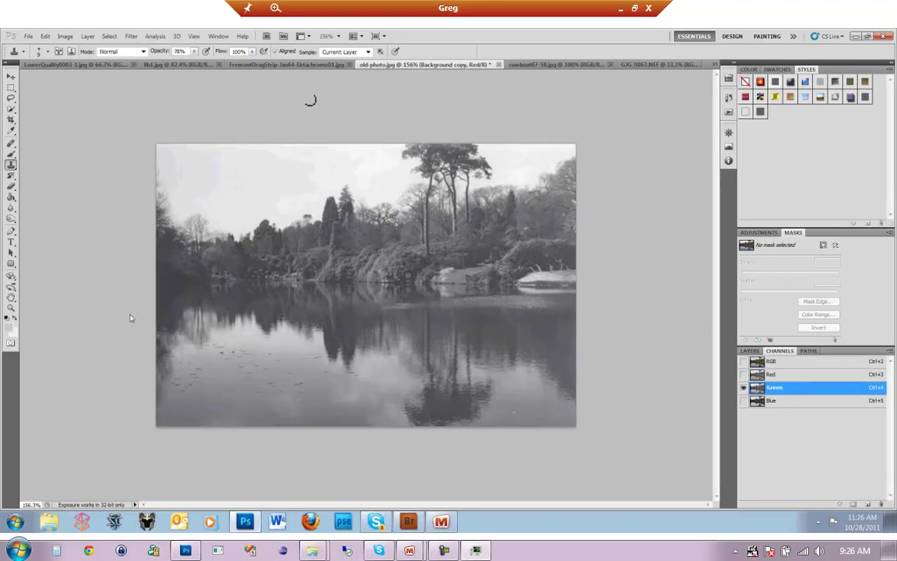
pyautogui.click(131, 36)
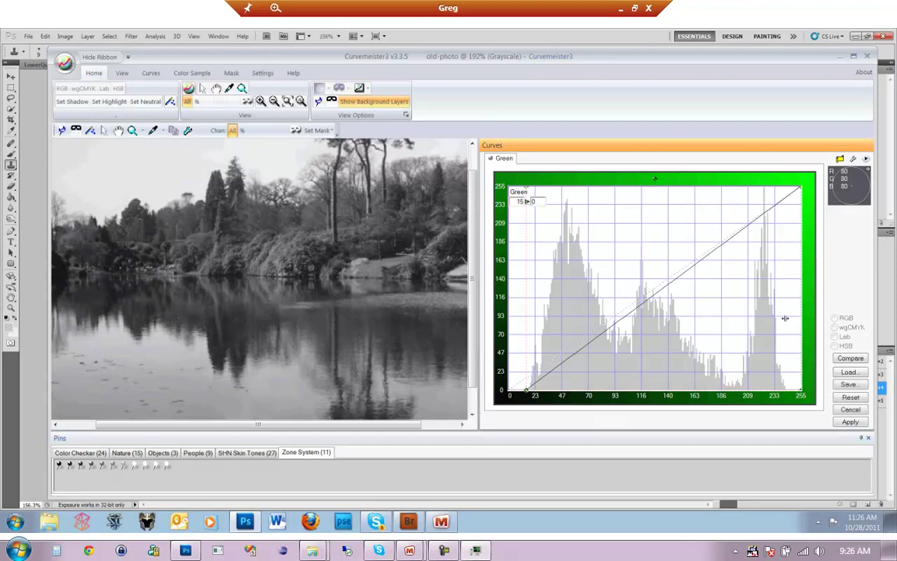
pyautogui.moveTo(800, 317); pyautogui.dragTo(785, 317)
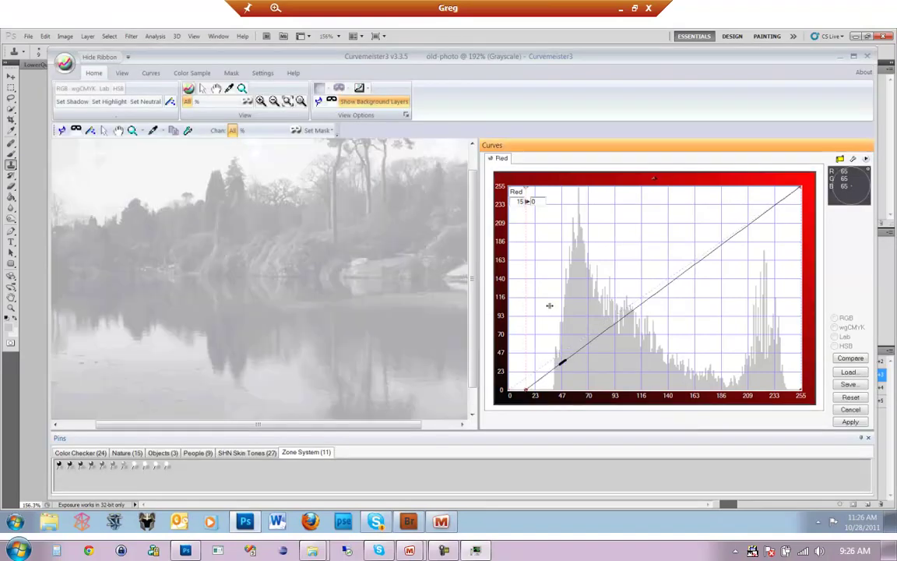
# Correct the red channel in Curvemeister by moving the shadow endpoint to the histogram's start and the highlight endpoint to input 251, output 255, and apply it
pyautogui.moveTo(550, 305); pyautogui.dragTo(548, 305)
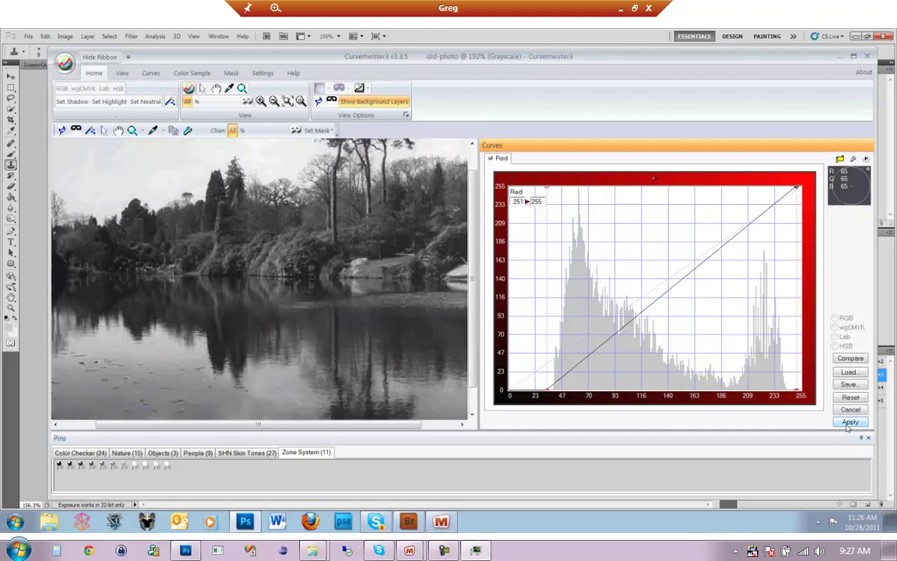
pyautogui.click(849, 422)
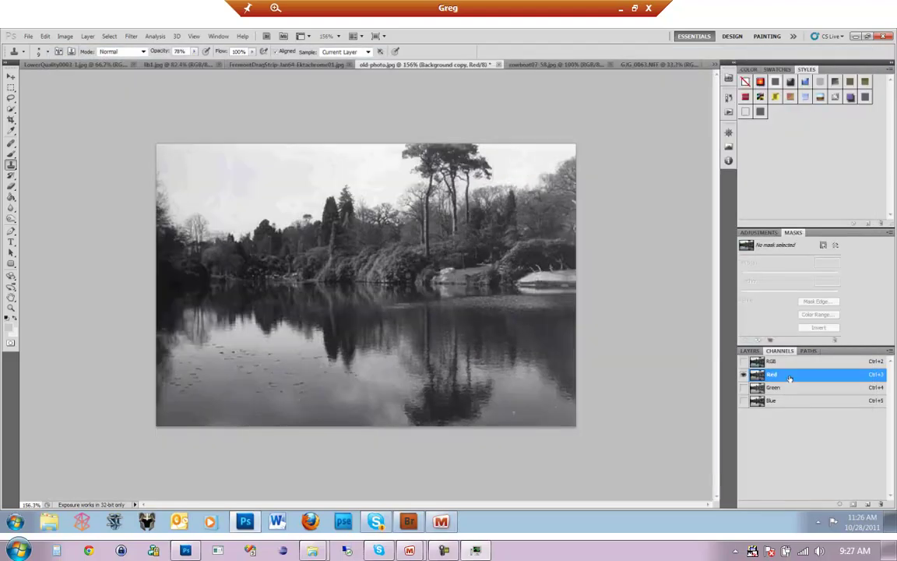
# Compare the green and blue channels, and use Apply Image to replace the blue channel with the Background copy layer's green channel, Normal at 100%
pyautogui.click(790, 387)
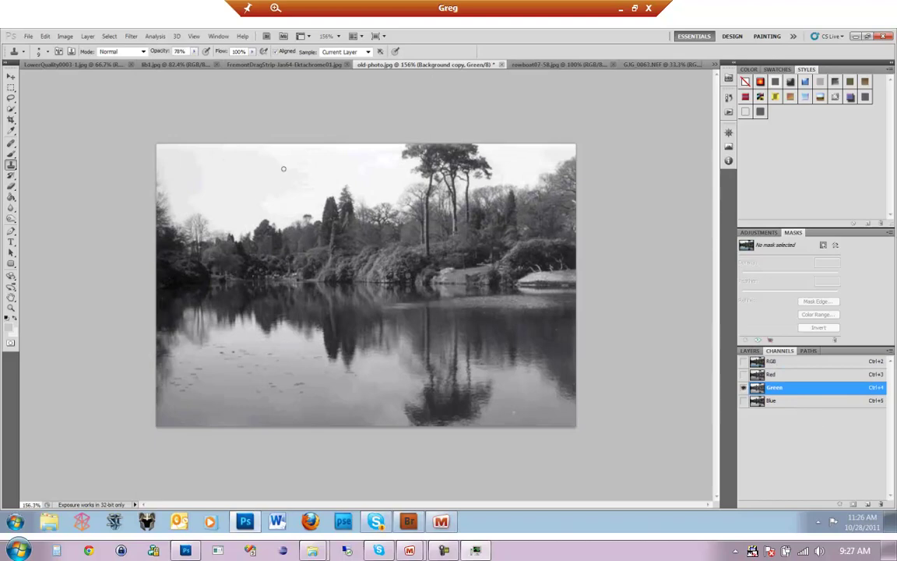
pyautogui.hotkey('ctrl', '5')
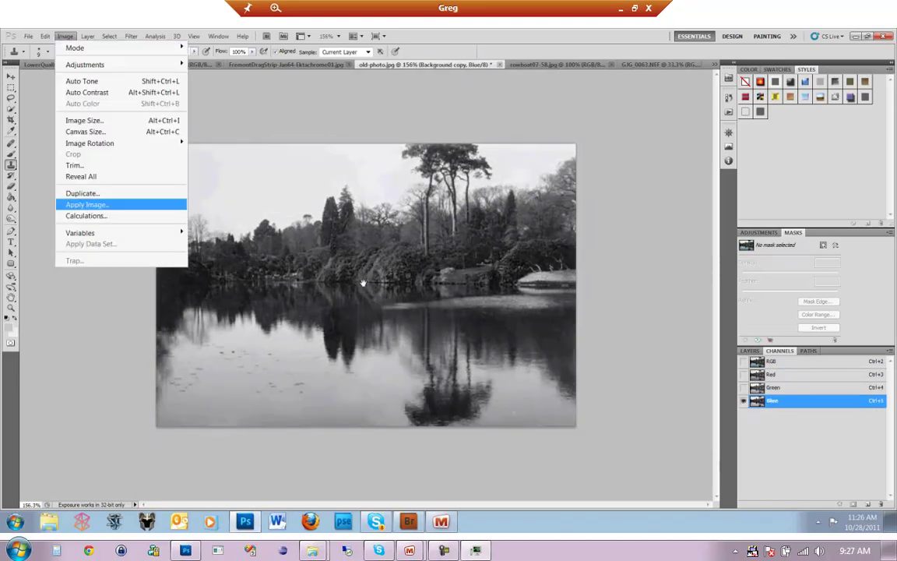
pyautogui.press('Return')
pyautogui.click(565, 267)
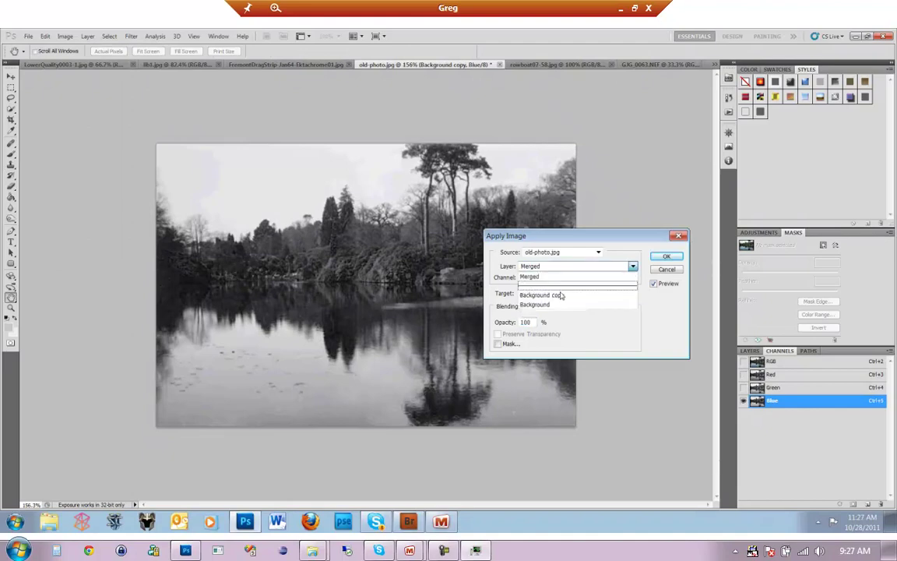
pyautogui.click(560, 295)
pyautogui.click(560, 277)
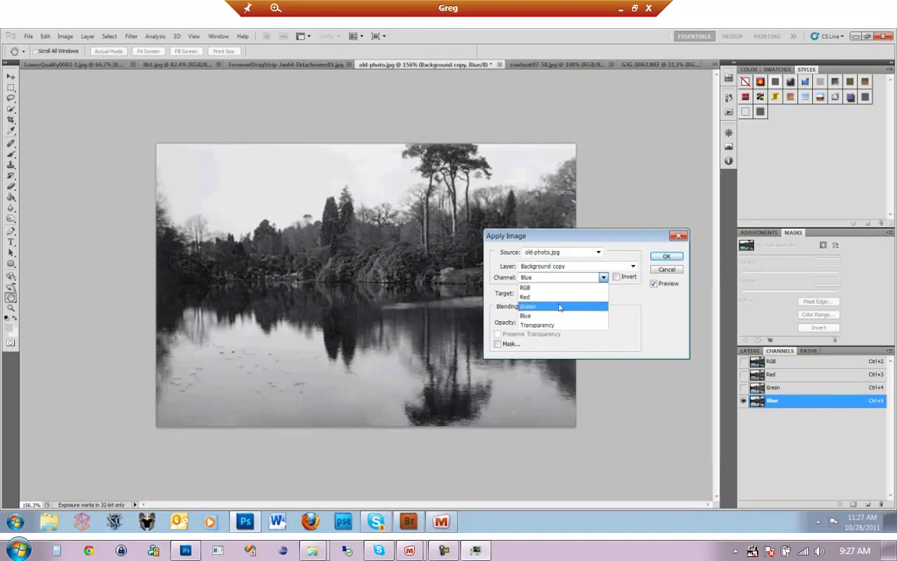
pyautogui.click(559, 307)
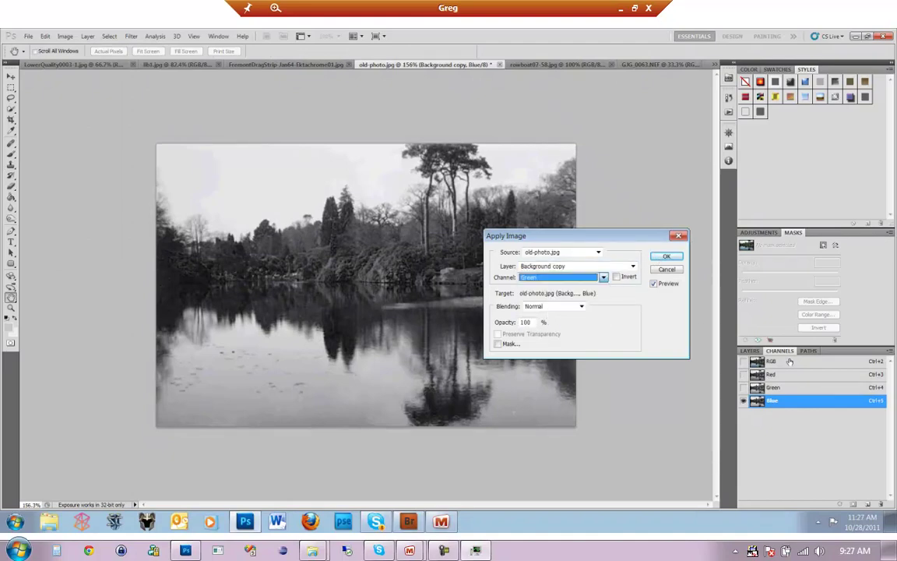
pyautogui.press('Return')
pyautogui.press('s')
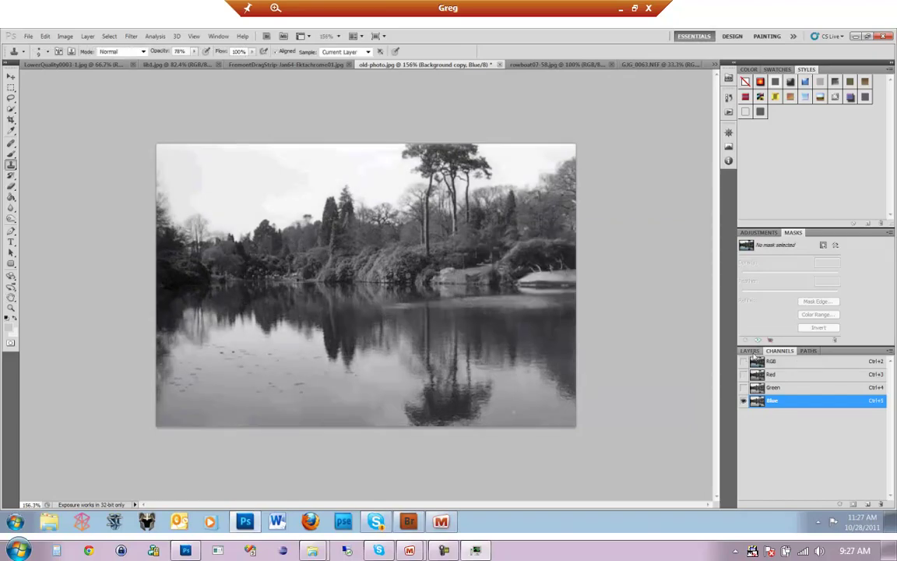
# Return to the RGB composite, set the Background copy layer's blend mode to Luminosity, and merge it into the Background layer
pyautogui.click(792, 363)
pyautogui.click(749, 351)
pyautogui.click(778, 361)
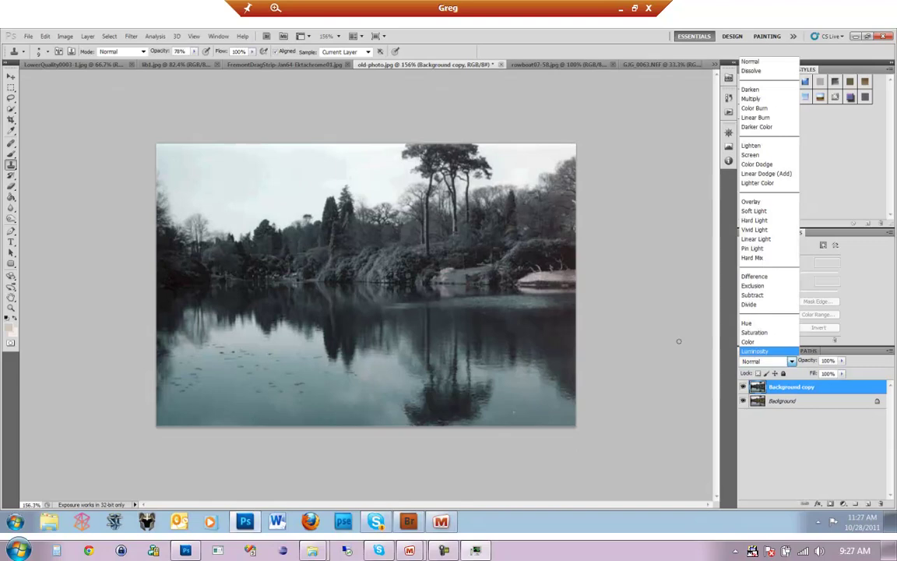
pyautogui.press('Return')
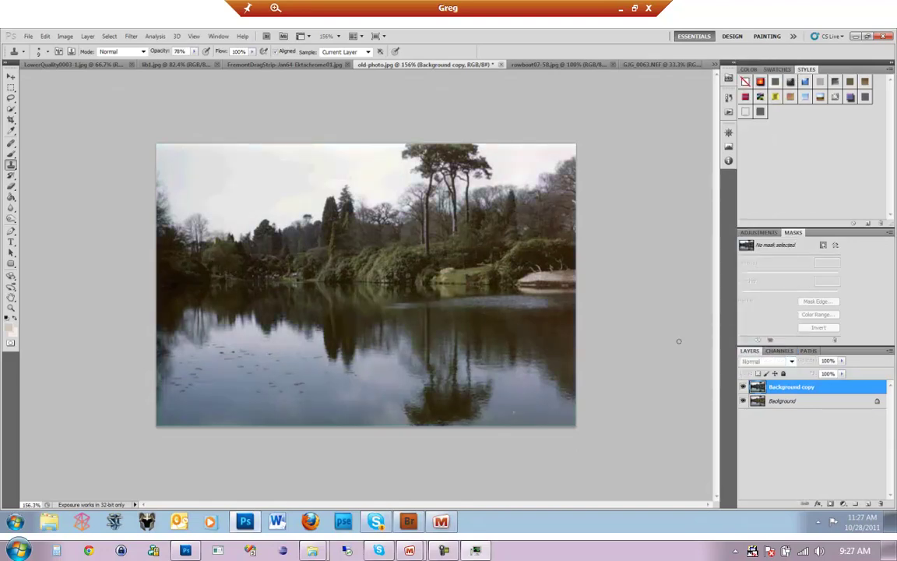
pyautogui.hotkey('ctrl', 'e')
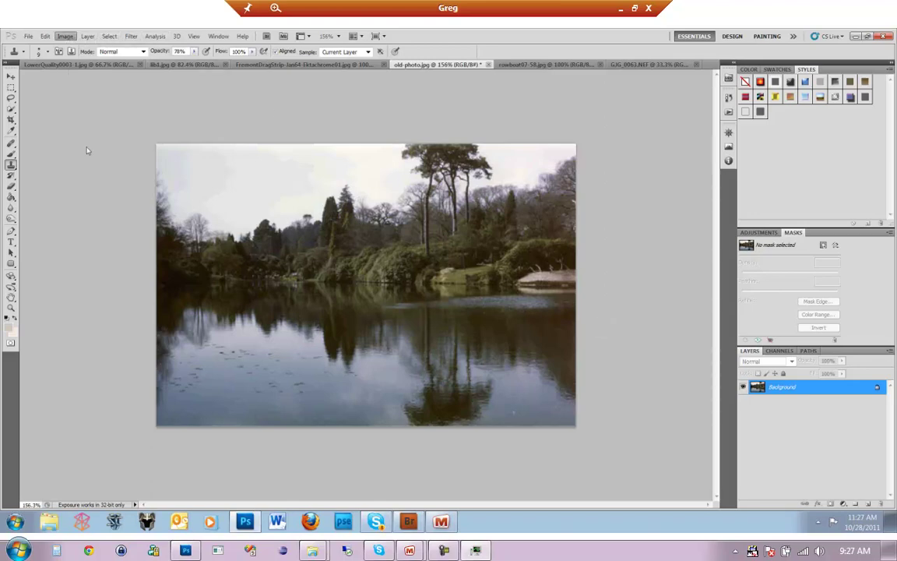
# Apply Shadows/Highlights with shadow Amount 31% and Tonal Width 40%, and highlight Tonal Width 47%
pyautogui.hotkey('alt', 'i')
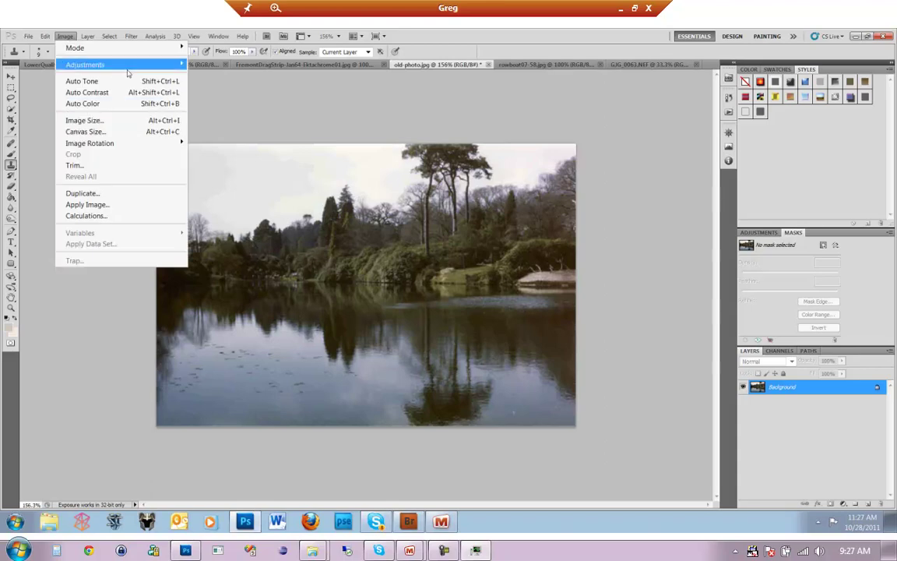
pyautogui.press('Right')
pyautogui.press('Escape')
pyautogui.press('Escape')
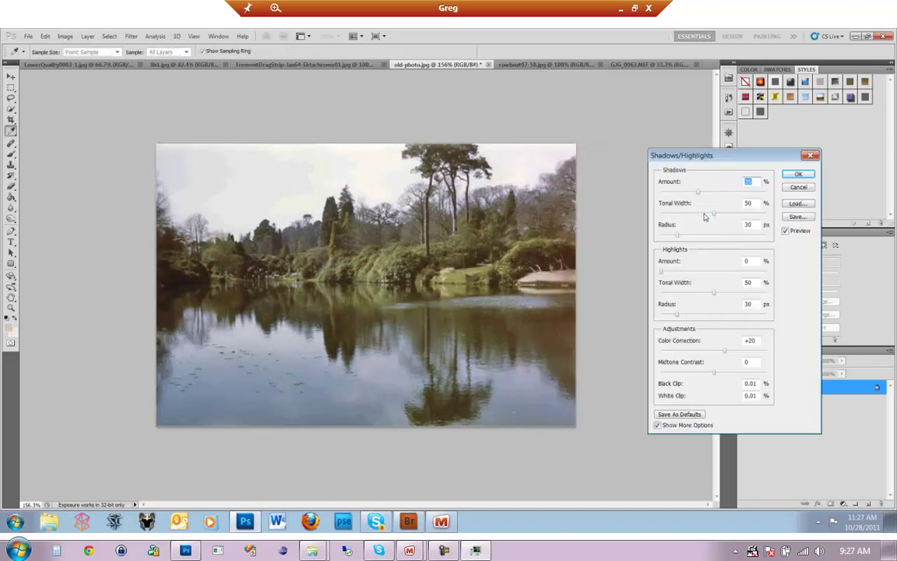
pyautogui.moveTo(713, 213); pyautogui.dragTo(703, 213)
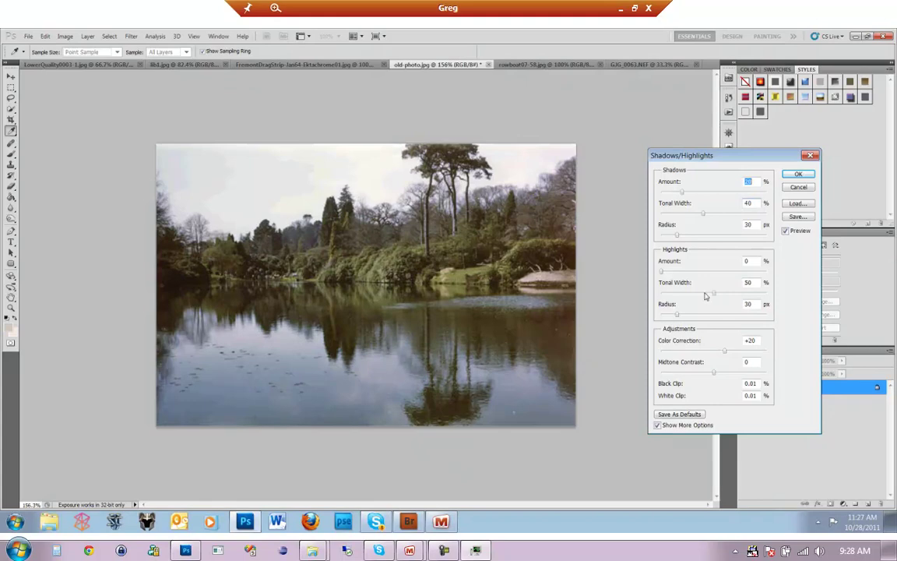
pyautogui.press('Tab')
pyautogui.press('Tab')
pyautogui.press('Tab')
pyautogui.press('Tab')
pyautogui.press('Down')
pyautogui.press('Down')
pyautogui.press('Down')
pyautogui.click(795, 174)
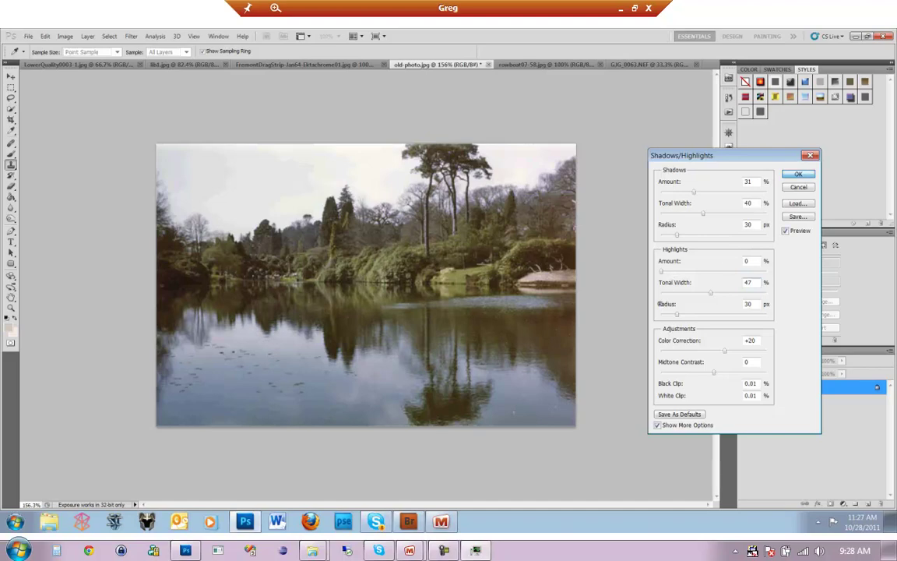
# In Curvemeister, place color samples on the dark bank shadow and the tree trunk, and move their readouts clear of the sampled spots
pyautogui.press('s')
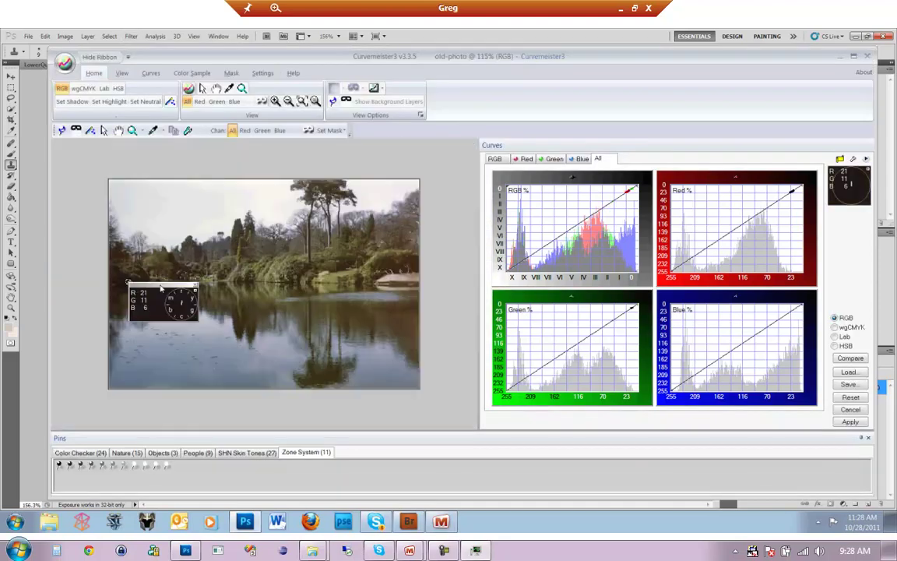
pyautogui.moveTo(160, 289); pyautogui.dragTo(170, 319)
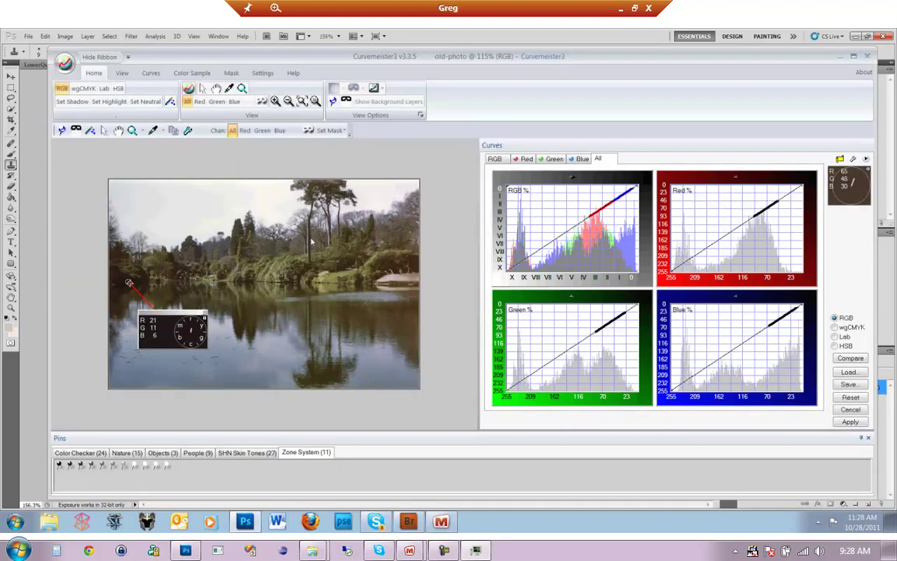
pyautogui.click(311, 237)
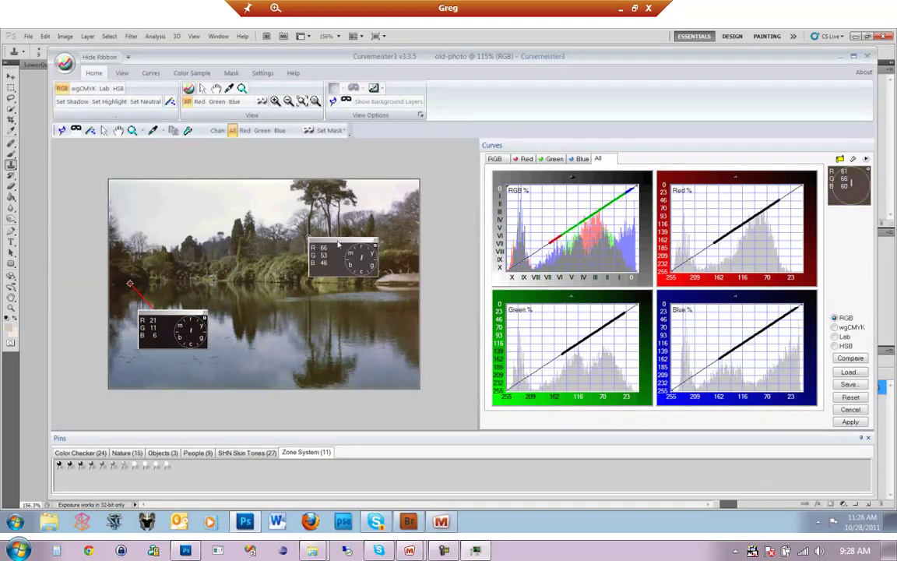
pyautogui.moveTo(339, 243); pyautogui.dragTo(372, 216)
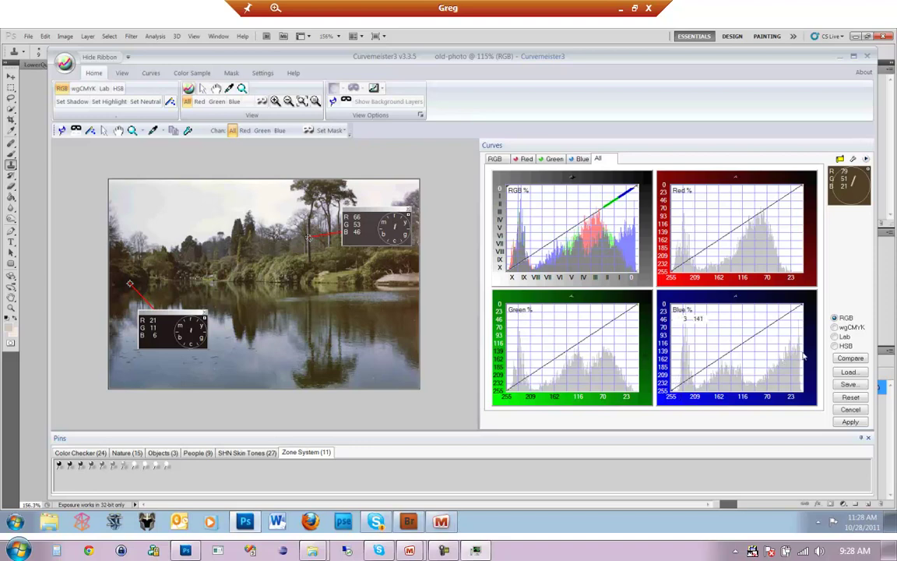
# Try moving the blue curve's shadow endpoint to input 2, output 0, and shifting the red shadow endpoint, and restore both
pyautogui.click(810, 308)
pyautogui.press('Left')
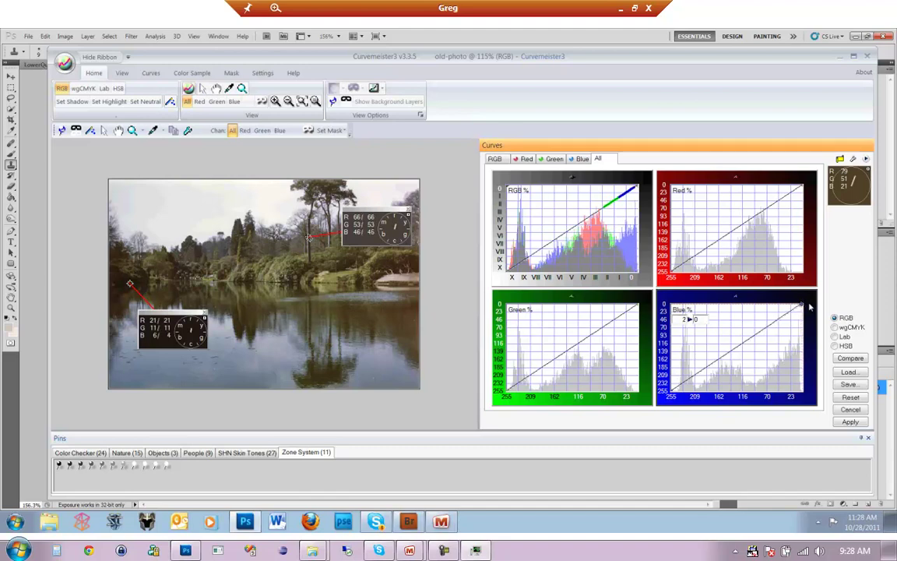
pyautogui.press('Right')
pyautogui.press('Right')
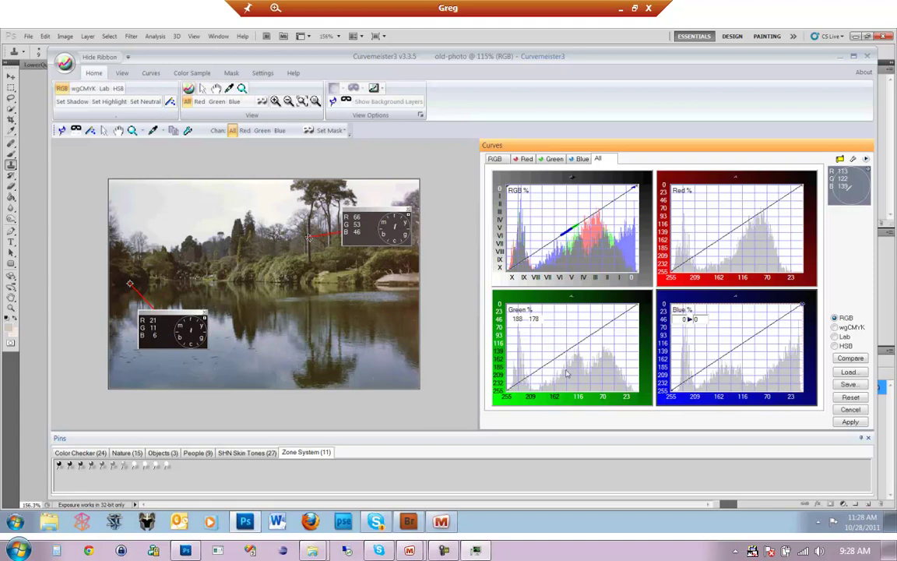
pyautogui.click(802, 187)
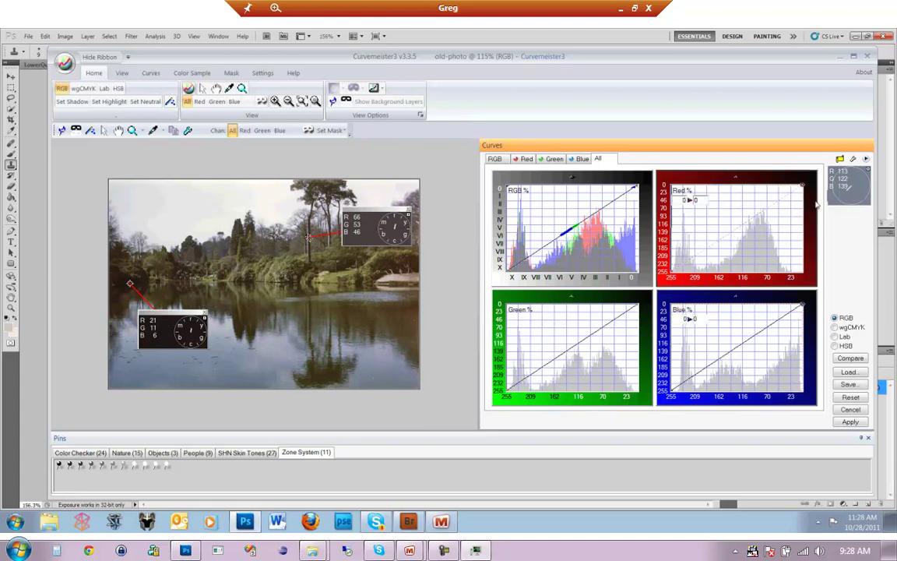
pyautogui.moveTo(782, 204); pyautogui.dragTo(785, 191)
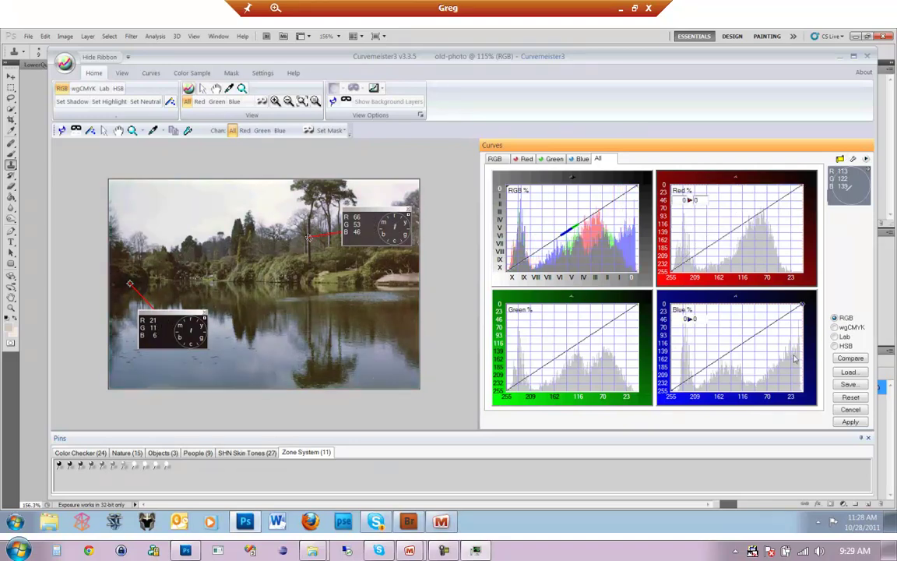
pyautogui.hotkey('ctrl', 'z')
# Try setting the blue curve's highlight endpoint to input 250, output 255
pyautogui.scroll(-3, 438, 242)
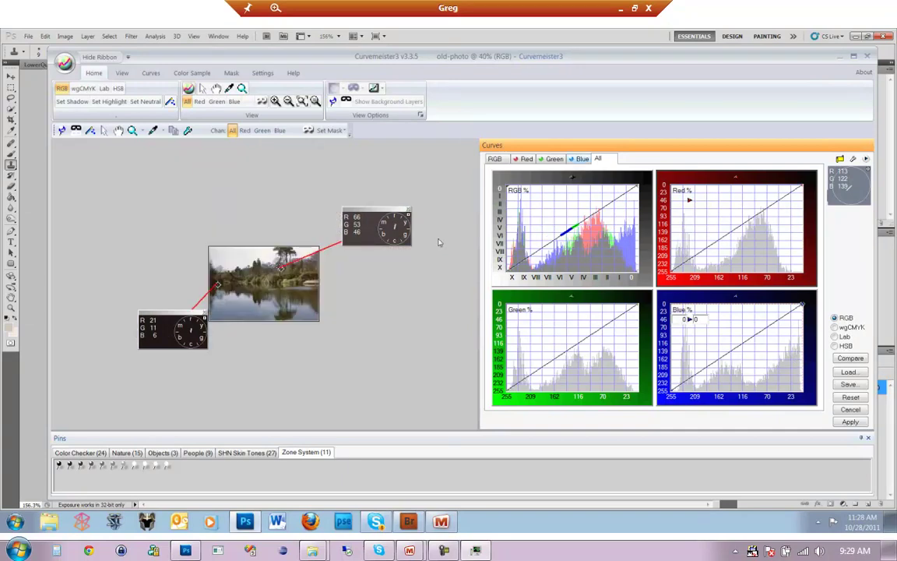
pyautogui.hotkey('ctrl', '3')
pyautogui.scroll(2, 461, 254)
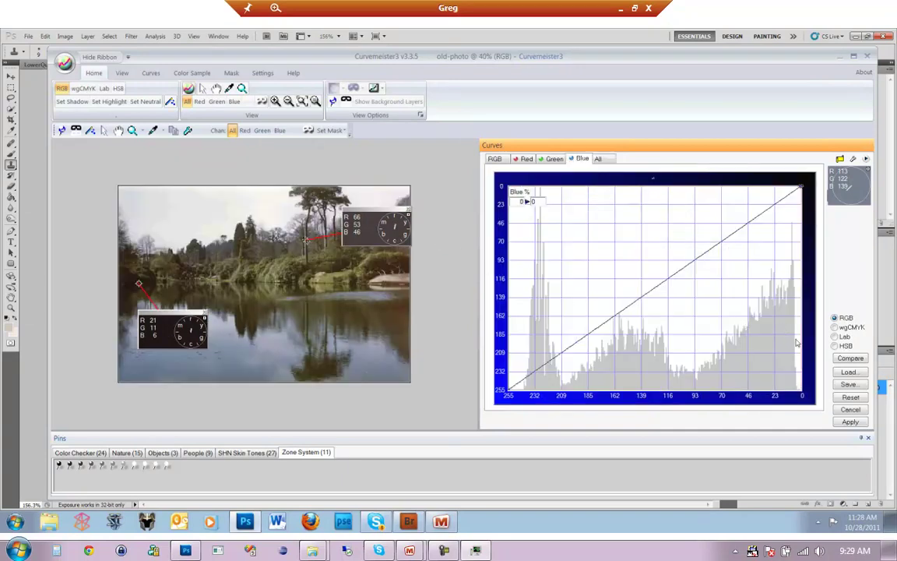
pyautogui.scroll(1, 798, 265)
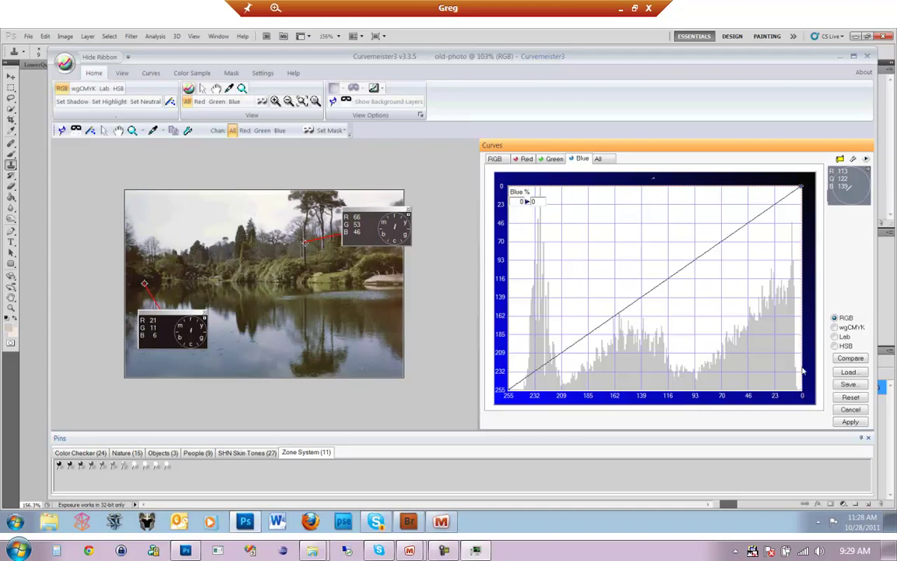
pyautogui.click(801, 185)
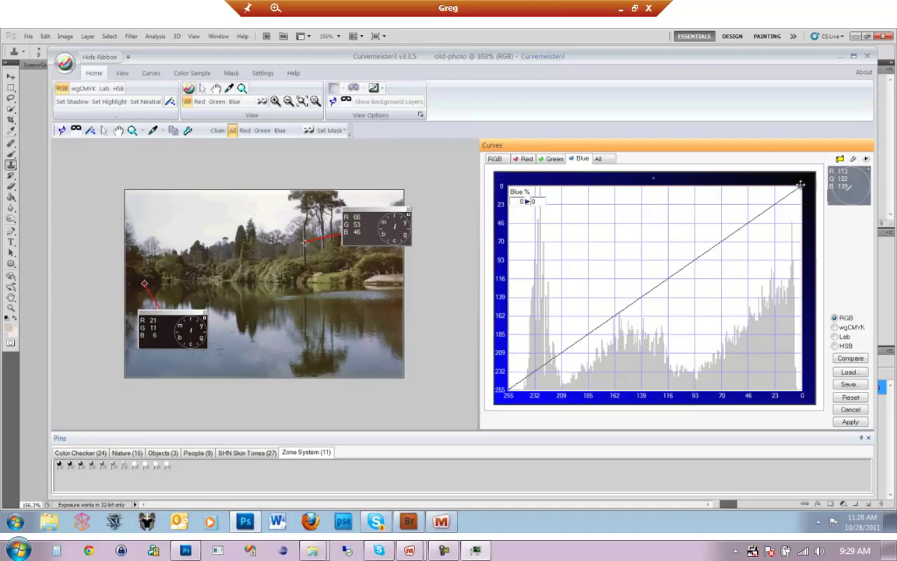
pyautogui.moveTo(801, 185); pyautogui.dragTo(803, 186)
pyautogui.moveTo(507, 388); pyautogui.dragTo(508, 389)
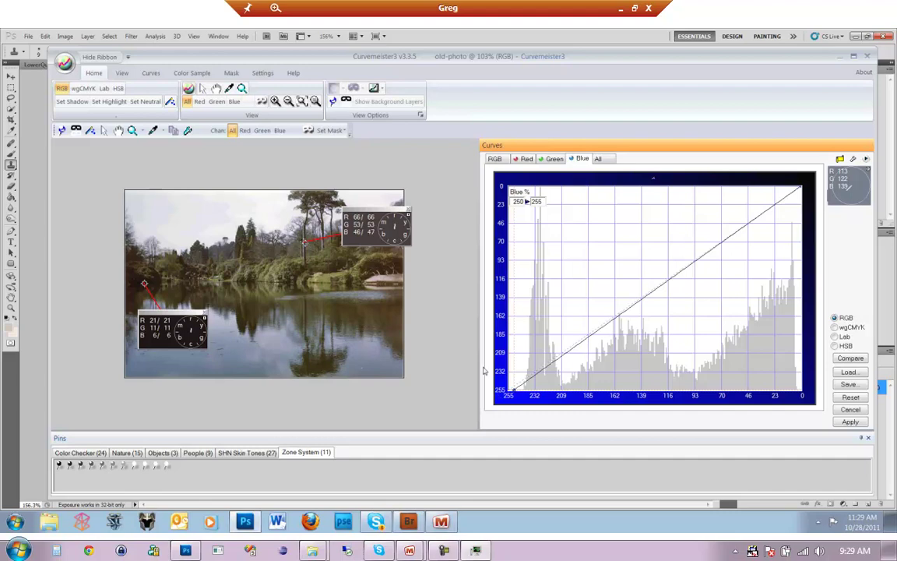
# Pull in the shadow endpoints of the red and green curves to neutralize the dark bank sample
pyautogui.hotkey('ctrl', '3')
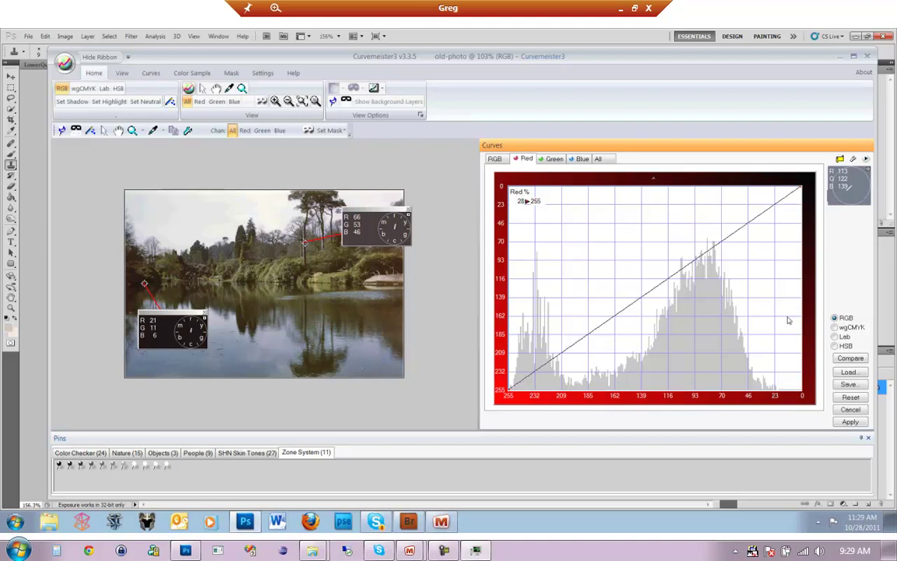
pyautogui.moveTo(801, 185); pyautogui.dragTo(794, 205)
pyautogui.click(554, 158)
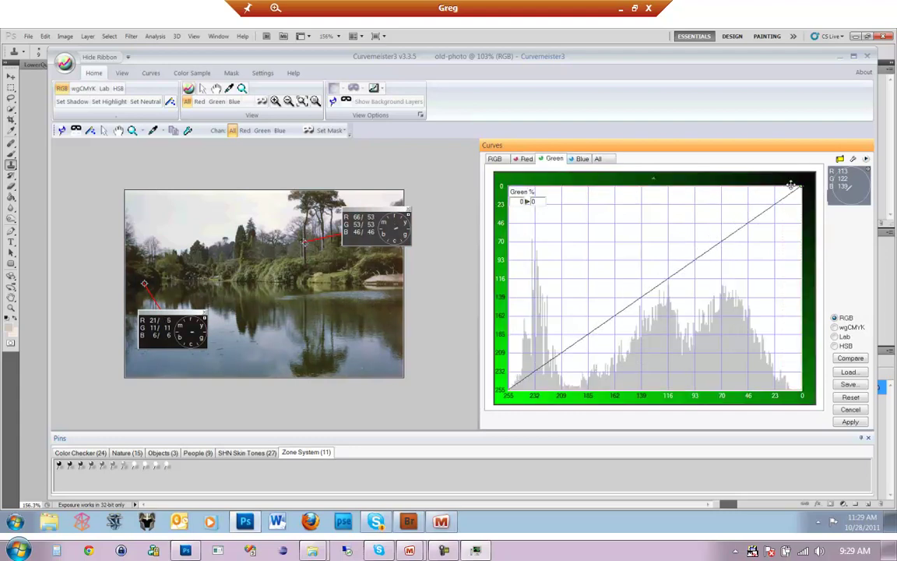
pyautogui.moveTo(801, 185); pyautogui.dragTo(790, 185)
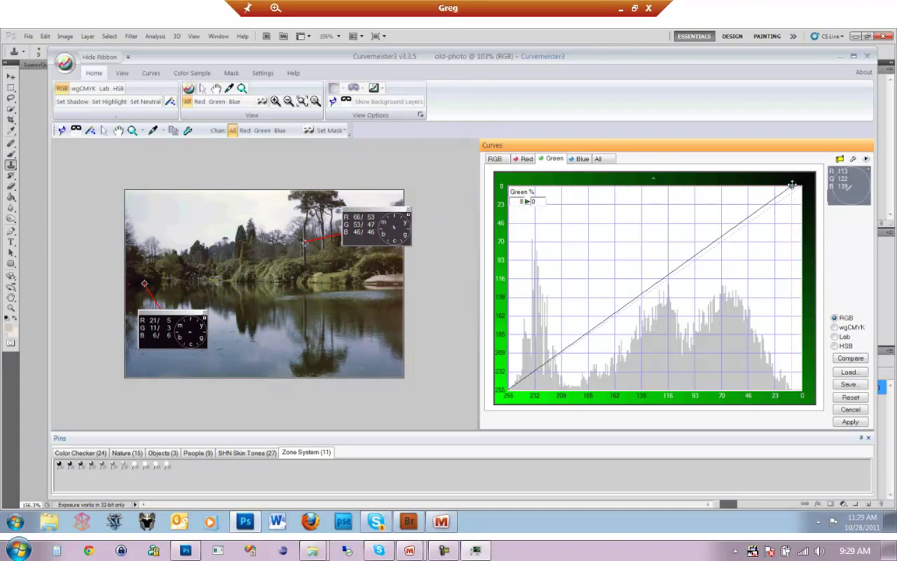
pyautogui.moveTo(791, 184); pyautogui.dragTo(795, 185)
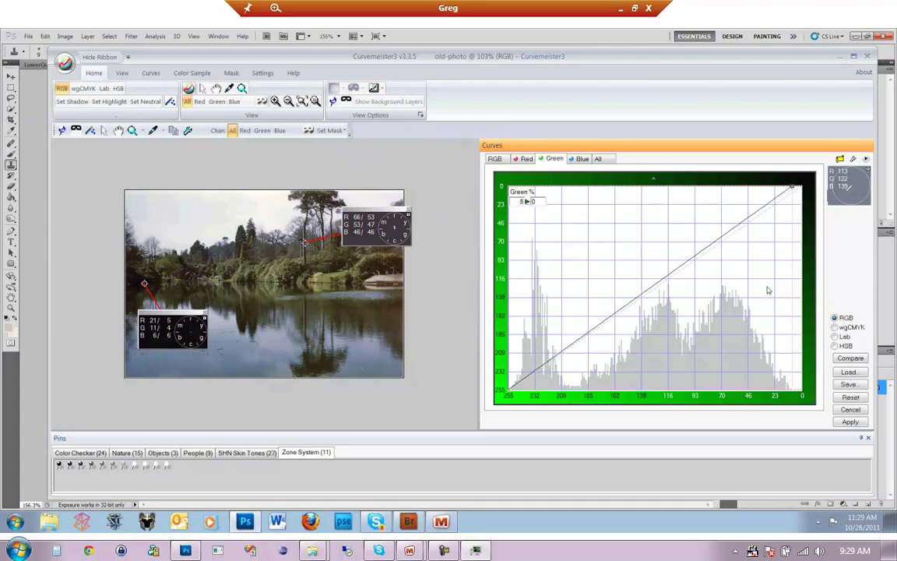
# Set the blue curve's shadow endpoint to input 1, output 0, and enlarge the photo preview to inspect the correction
pyautogui.click(581, 159)
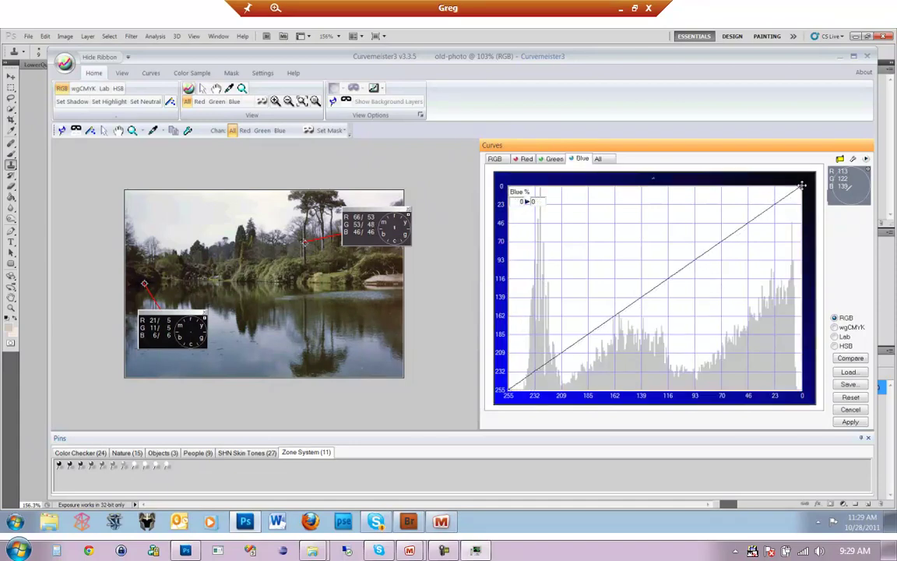
pyautogui.moveTo(798, 185); pyautogui.dragTo(795, 187)
pyautogui.scroll(1, 330, 191)
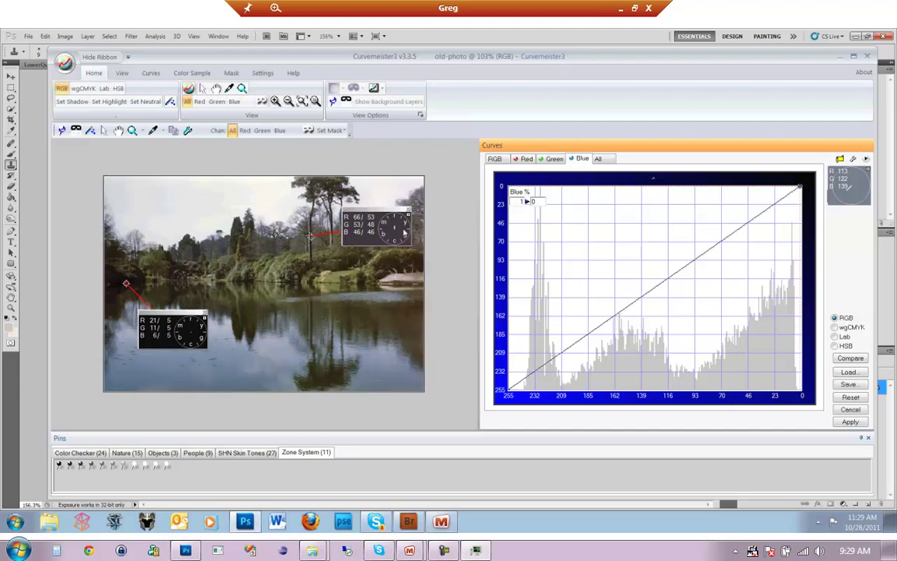
pyautogui.scroll(3, 403, 229)
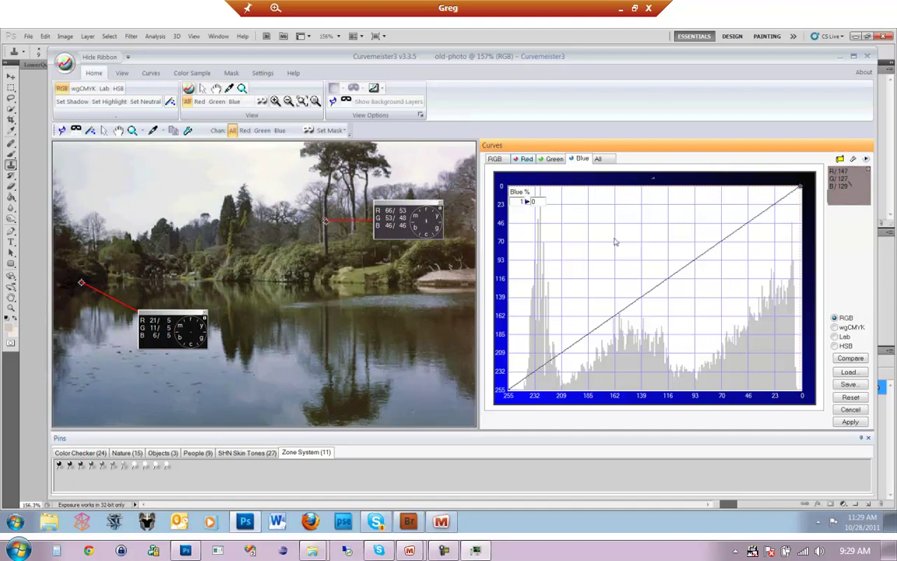
# Add a point to the red curve at input 56, nudge its output, and apply the RGB correction
pyautogui.hotkey('ctrl', '1')
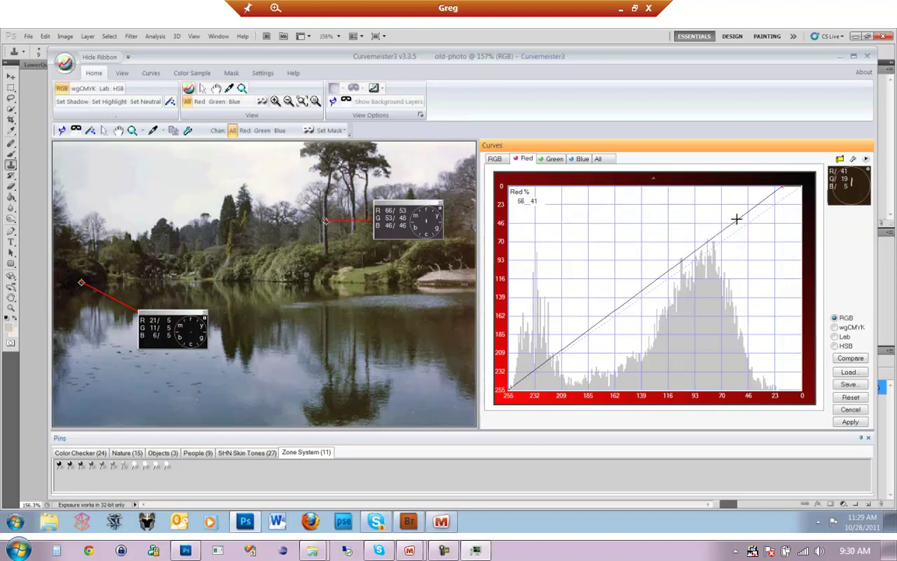
pyautogui.click(736, 219)
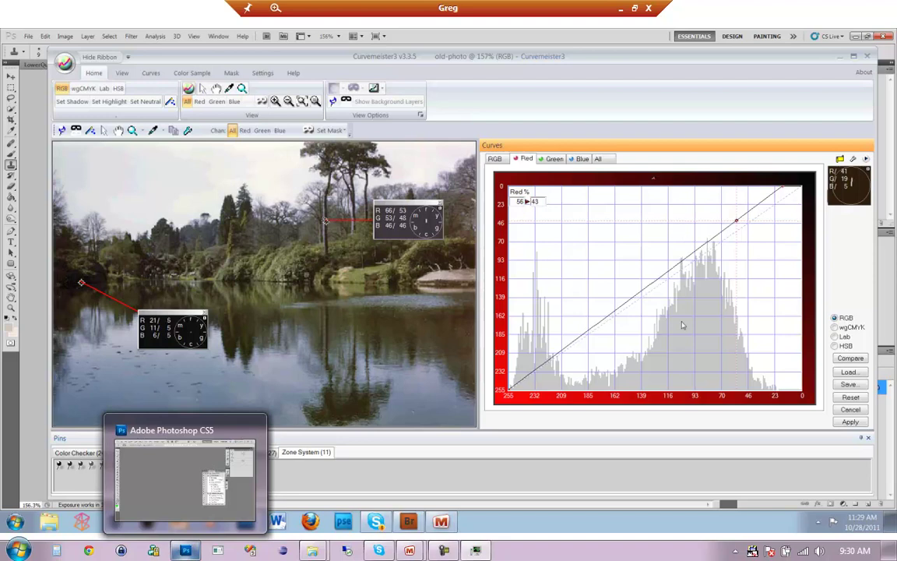
pyautogui.press('Up')
pyautogui.press('Up')
pyautogui.press('Up')
pyautogui.press('Up')
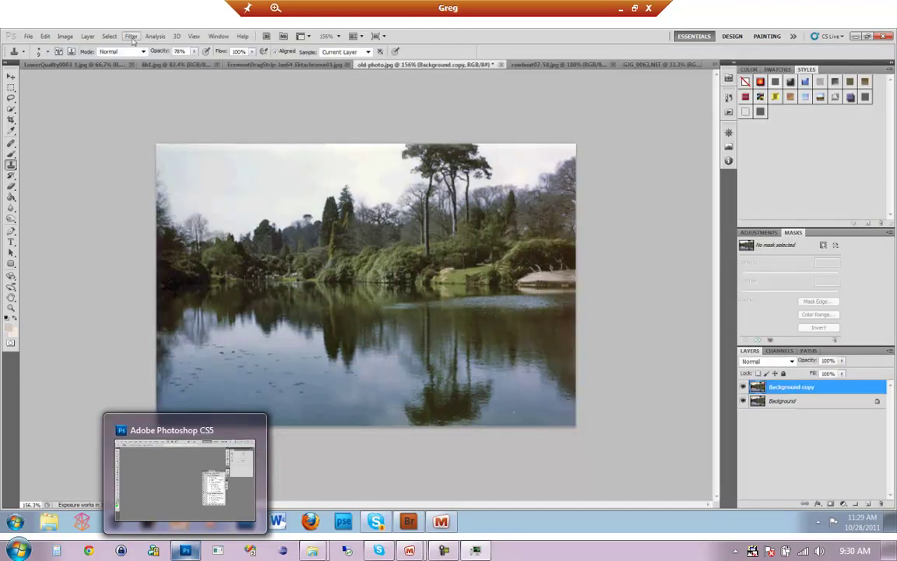
# Launch Curvemeister on the Background copy layer and switch the curves to the Lab color space
pyautogui.click(132, 37)
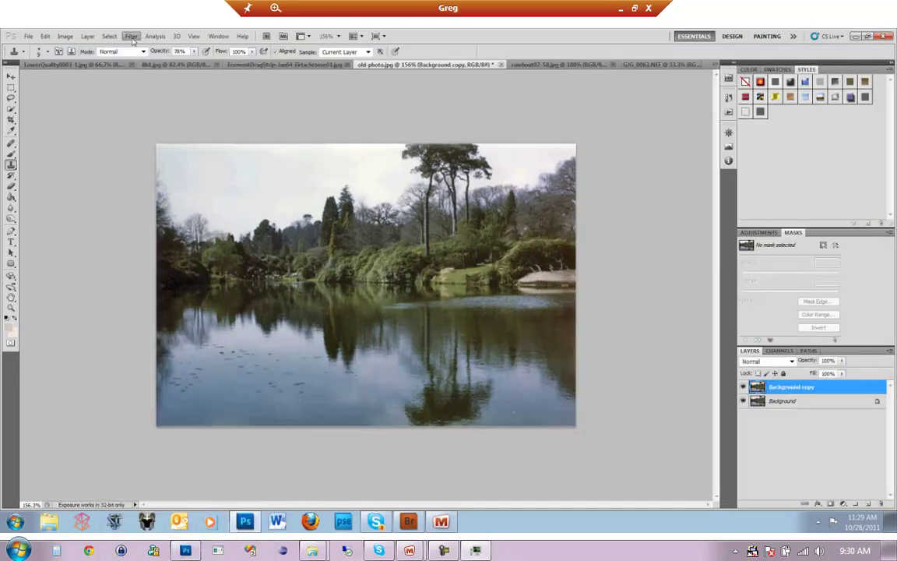
pyautogui.moveTo(152, 295)
pyautogui.click(86, 293)
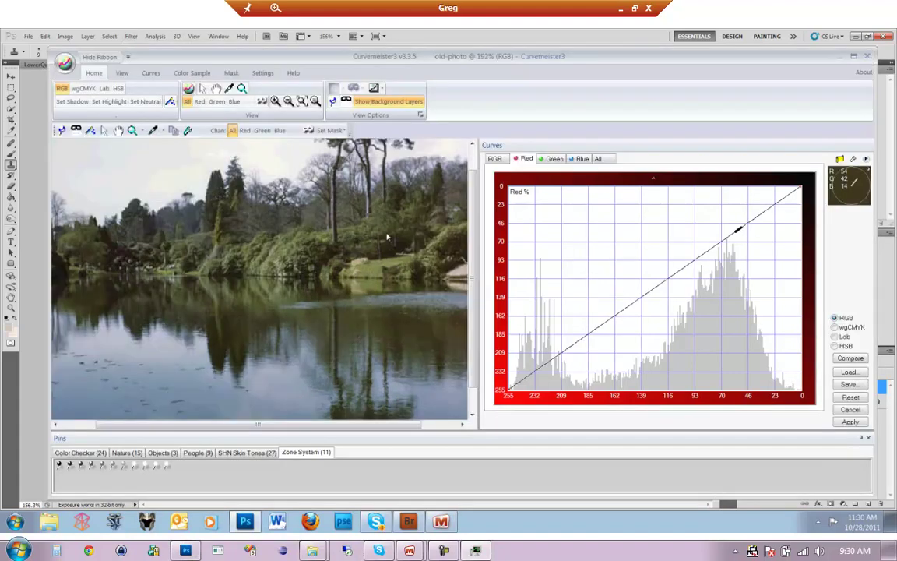
pyautogui.press('l')
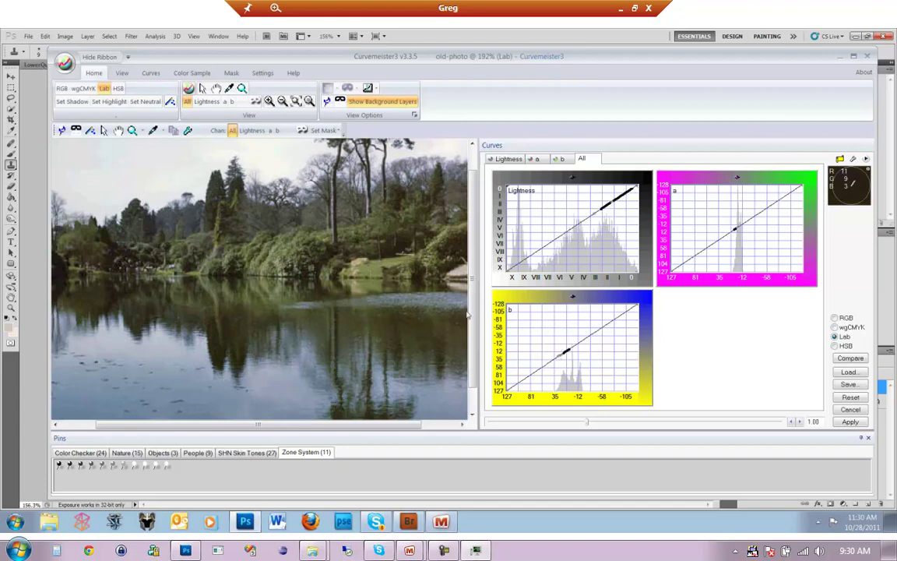
# Show the b channel curve and add a color sample point on the pale bank beside the lake
pyautogui.click(558, 158)
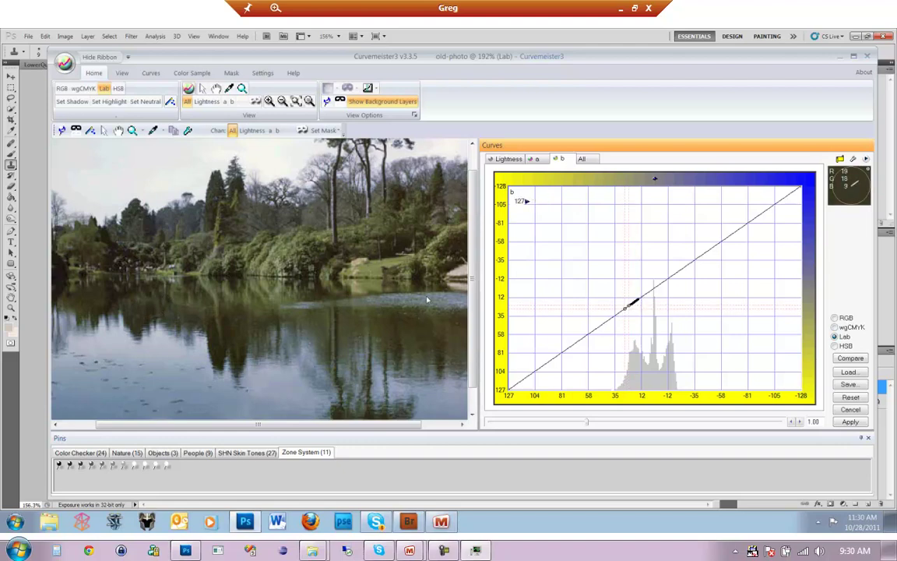
pyautogui.scroll(-1, 404, 266)
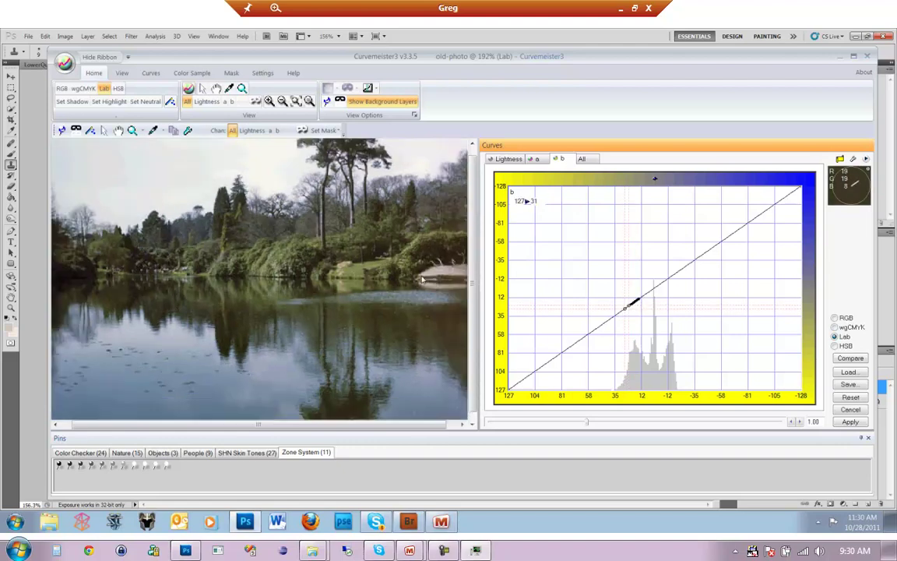
pyautogui.scroll(-1, 385, 245)
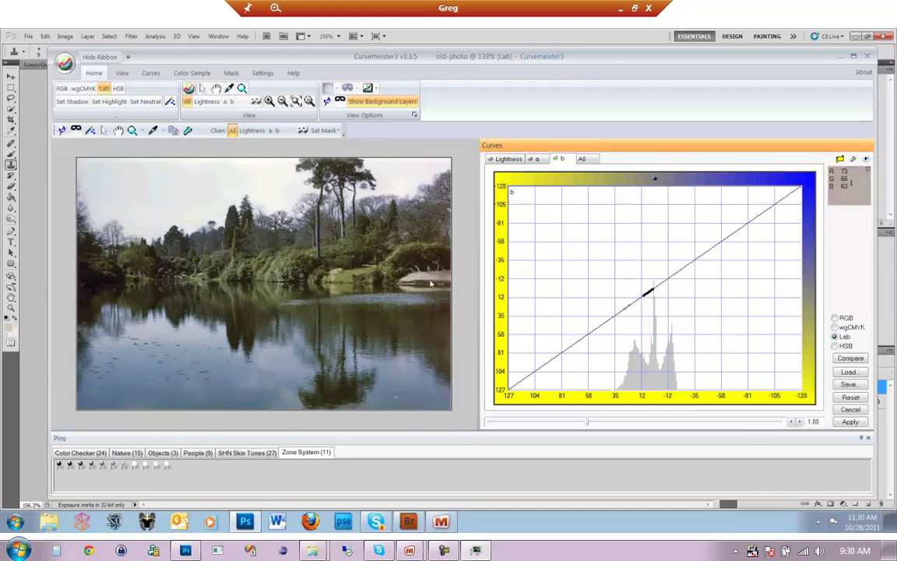
pyautogui.moveTo(429, 274); pyautogui.dragTo(405, 235)
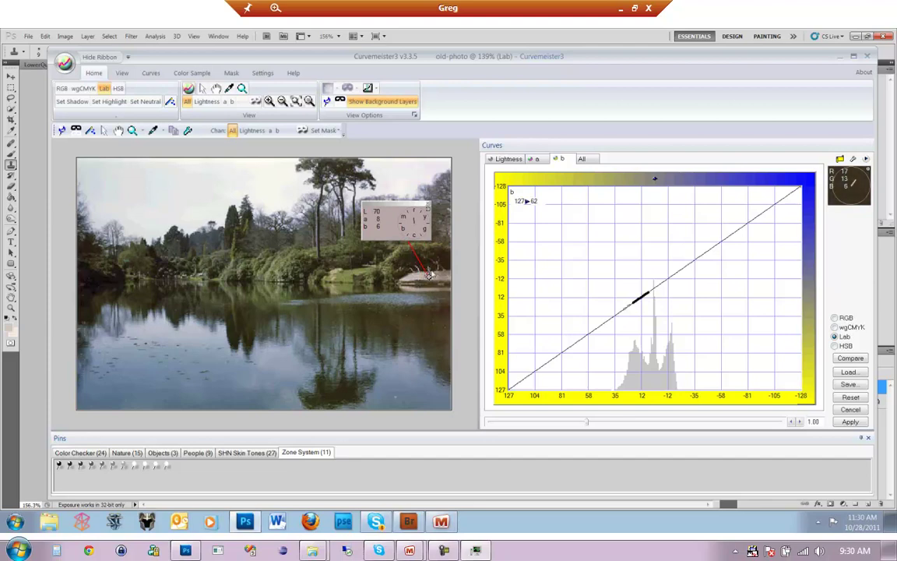
# Steepen the b curve between its two contrast points to strengthen the yellow-blue color variation
pyautogui.click(624, 309)
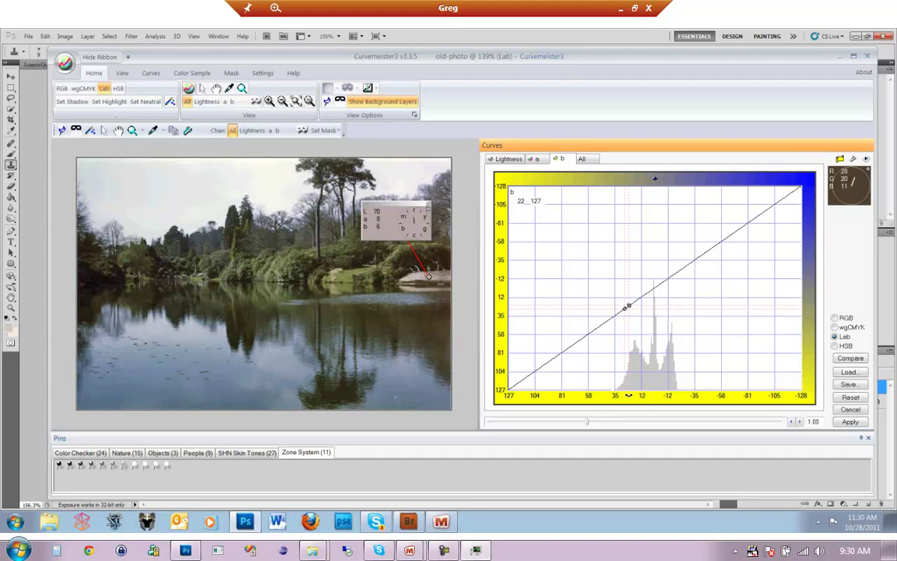
pyautogui.moveTo(627, 395); pyautogui.dragTo(631, 395)
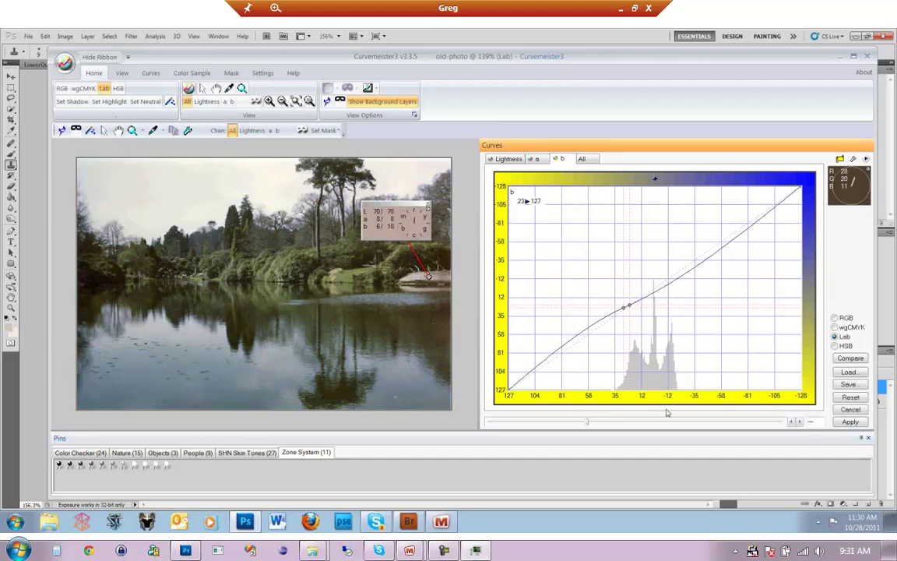
pyautogui.moveTo(638, 399); pyautogui.dragTo(654, 399)
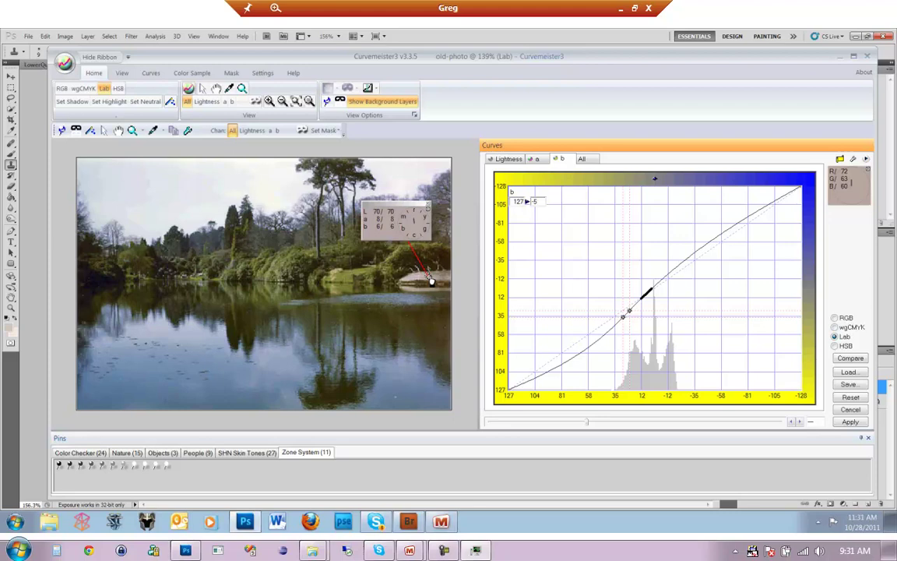
# Straighten the outer parts of the b curve with a point at input 46, output 62, and another at input -12
pyautogui.click(600, 336)
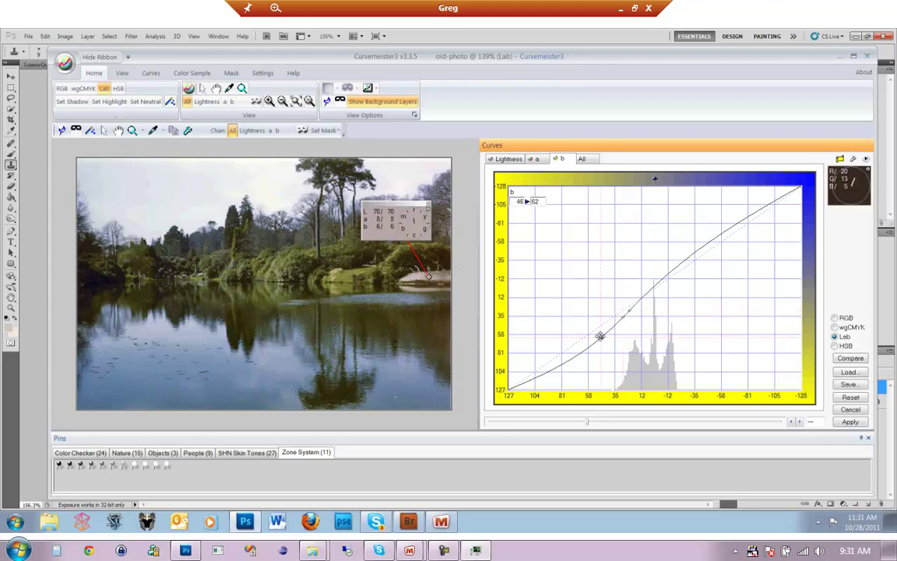
pyautogui.moveTo(651, 285); pyautogui.dragTo(668, 273)
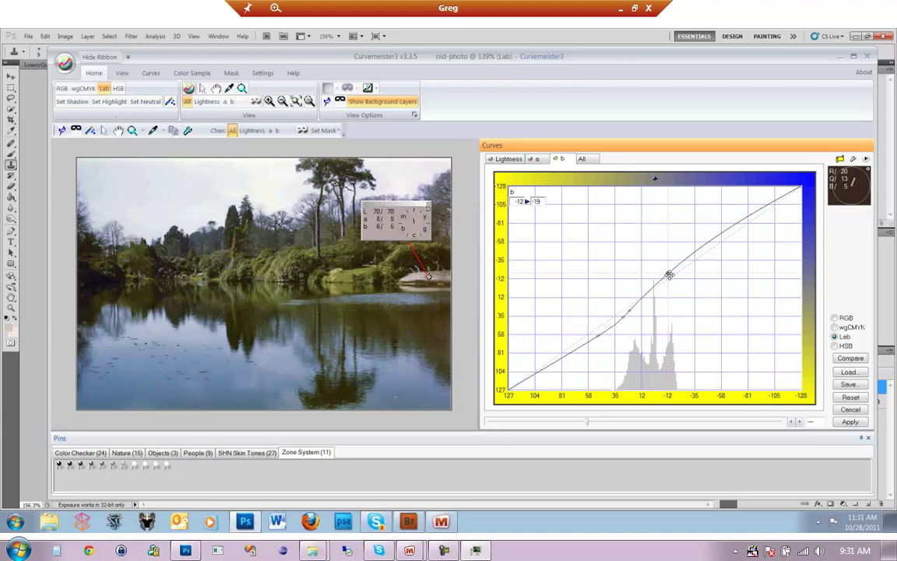
pyautogui.moveTo(669, 275); pyautogui.dragTo(669, 274)
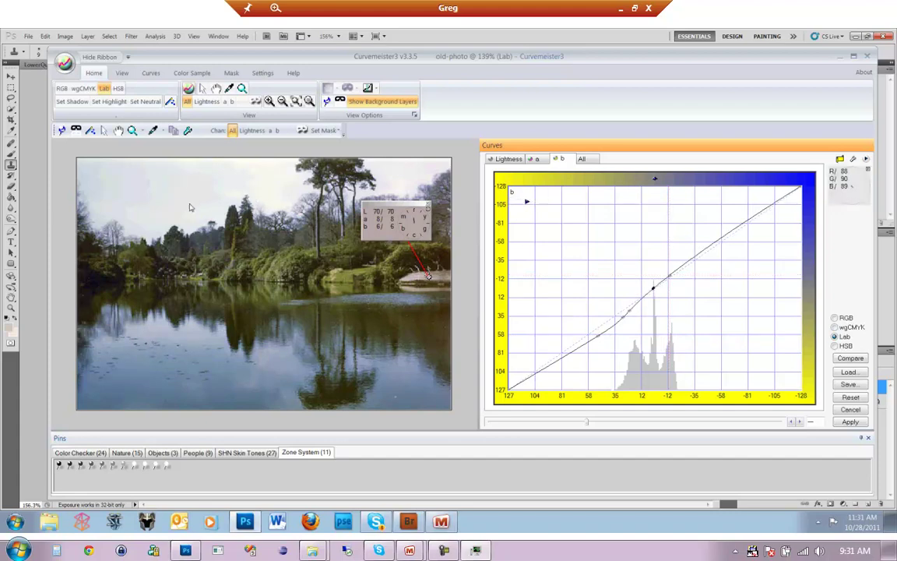
# Try adding a contrast pin to the a channel curve from the foliage on the photo's far bank
pyautogui.click(535, 159)
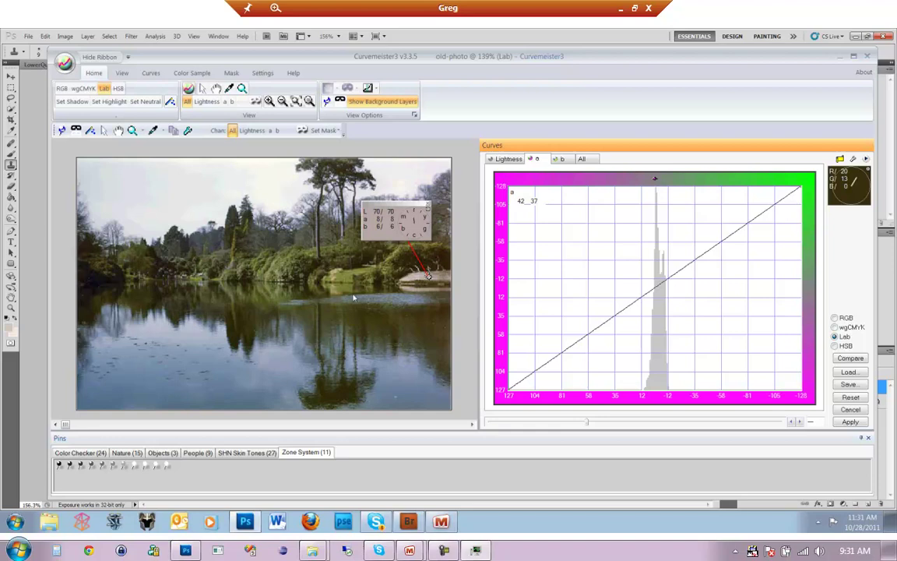
pyautogui.scroll(1, 349, 301)
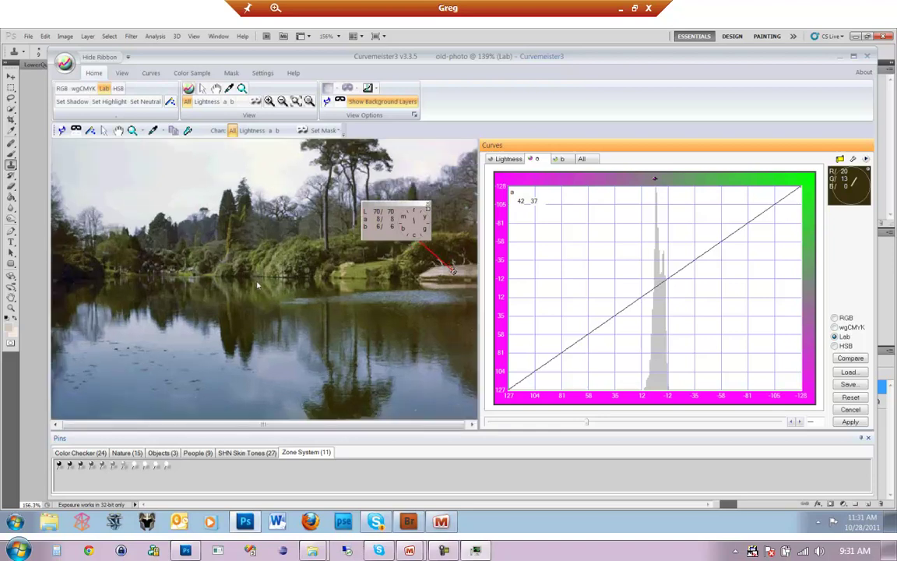
pyautogui.scroll(1, 406, 281)
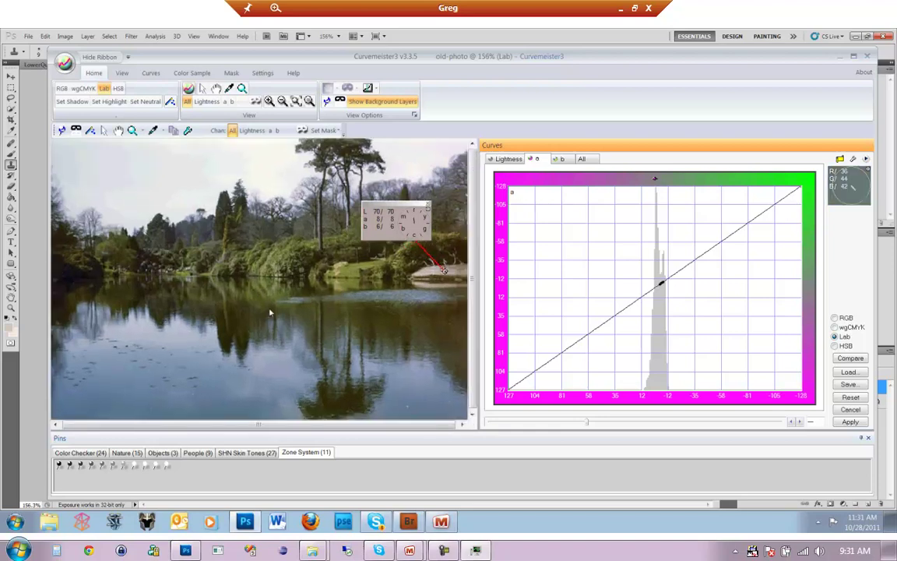
pyautogui.scroll(-2, 269, 312)
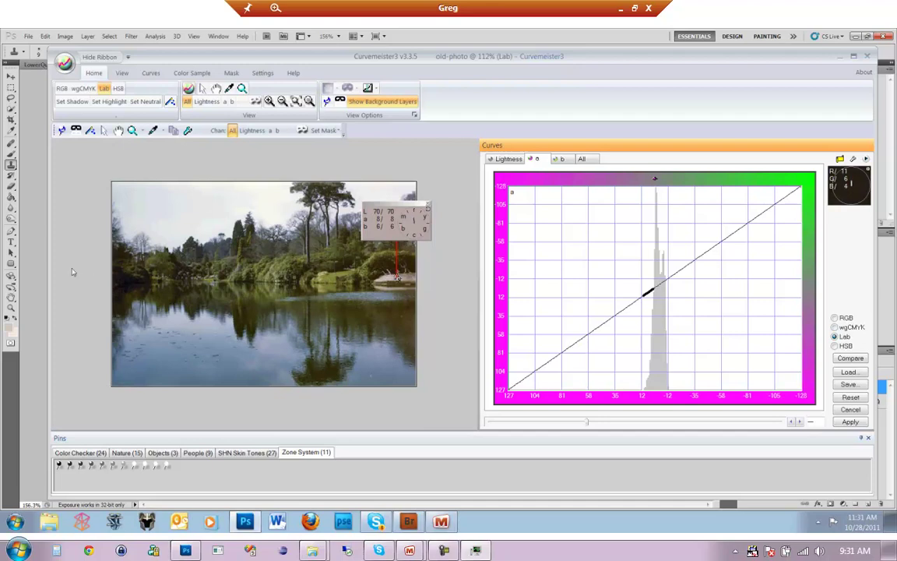
pyautogui.scroll(1, 89, 249)
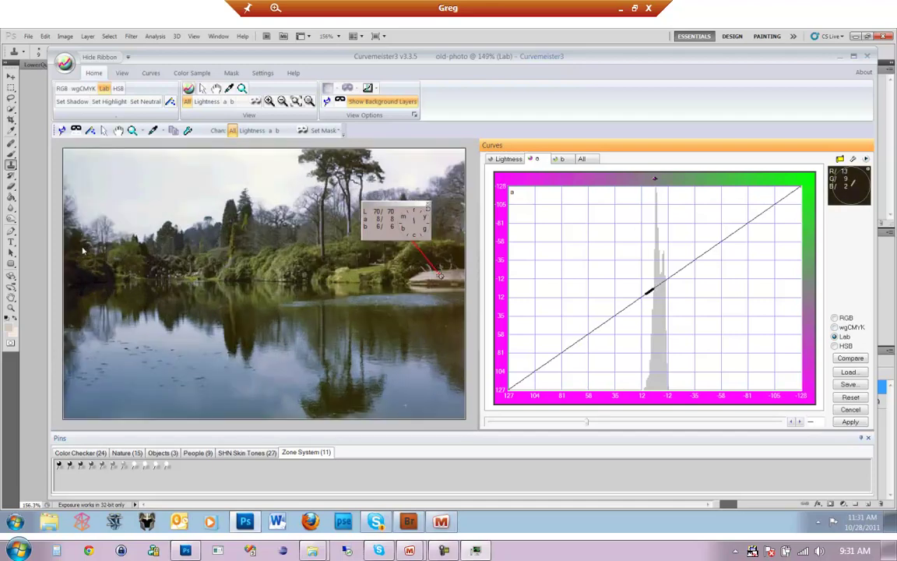
pyautogui.moveTo(89, 249)
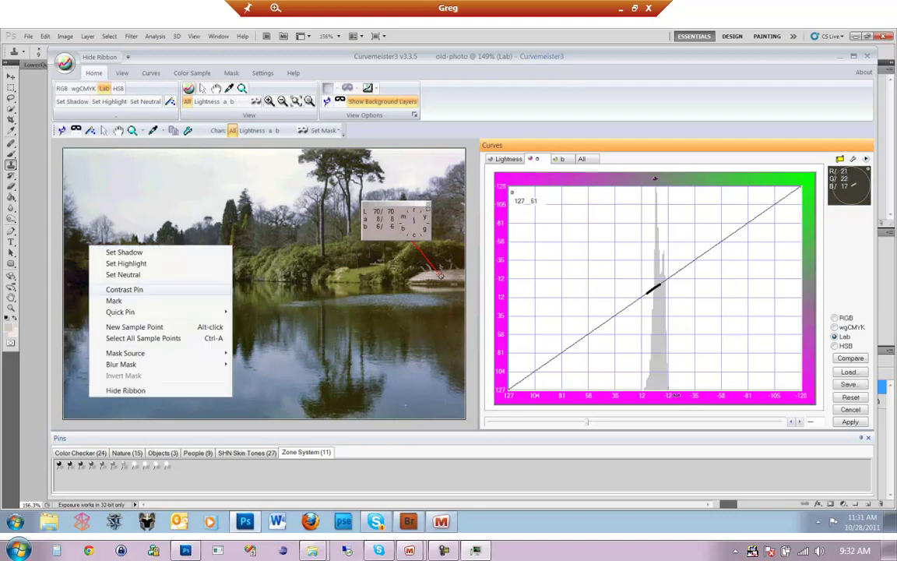
pyautogui.press('Return')
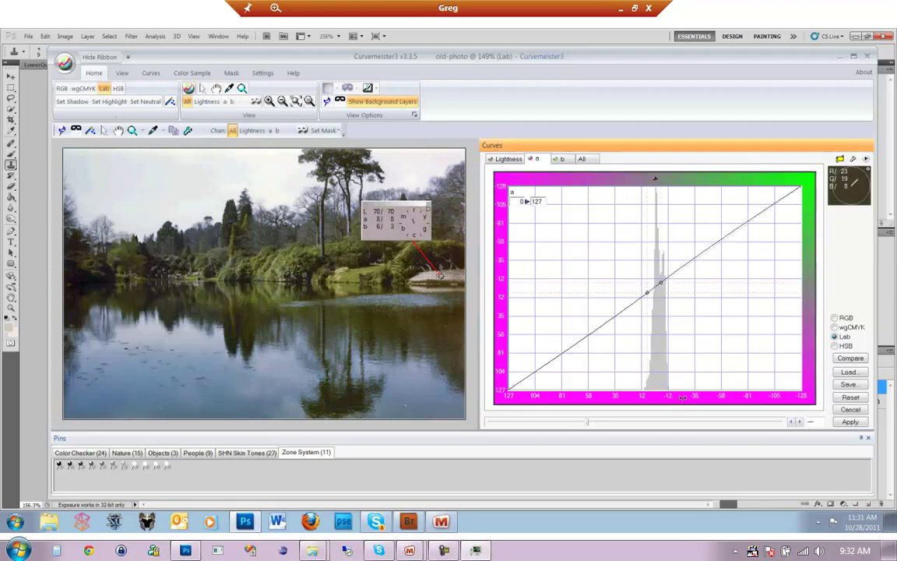
# Try steepening the a curve and shifting its two contrast points toward green
pyautogui.press('Up')
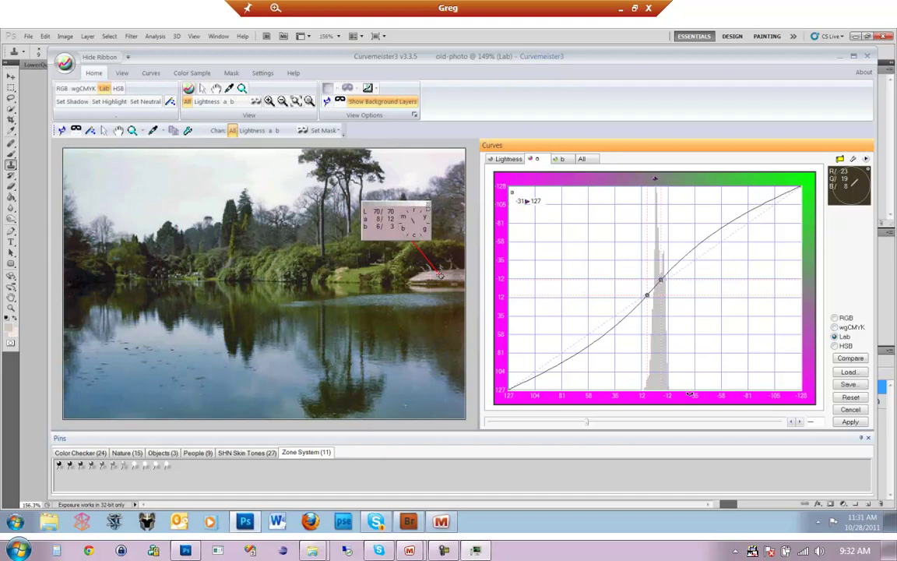
pyautogui.press('Up')
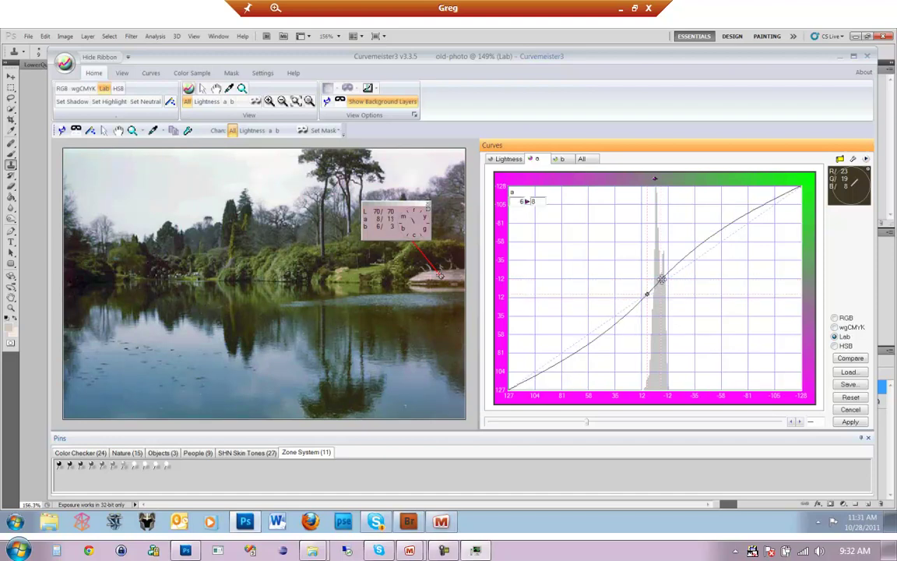
pyautogui.press('Down')
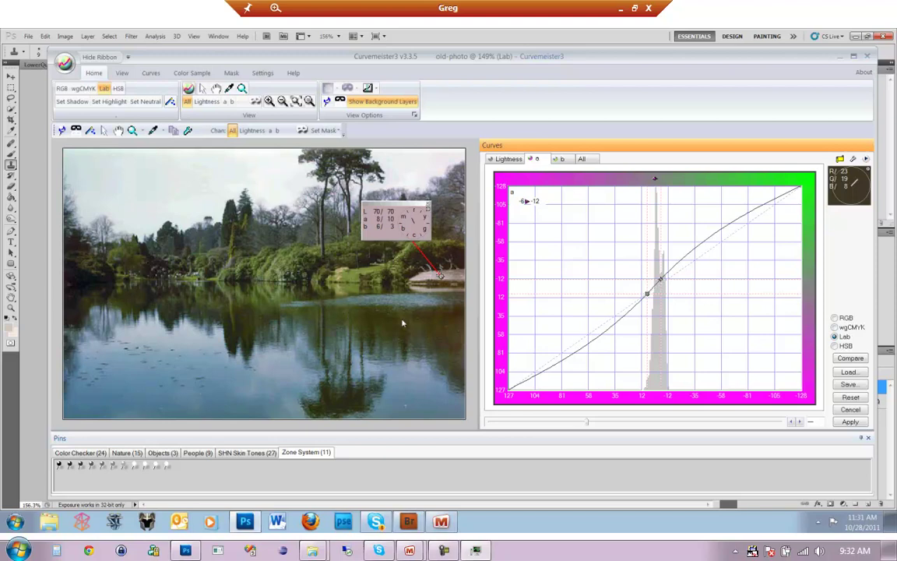
pyautogui.press('Down')
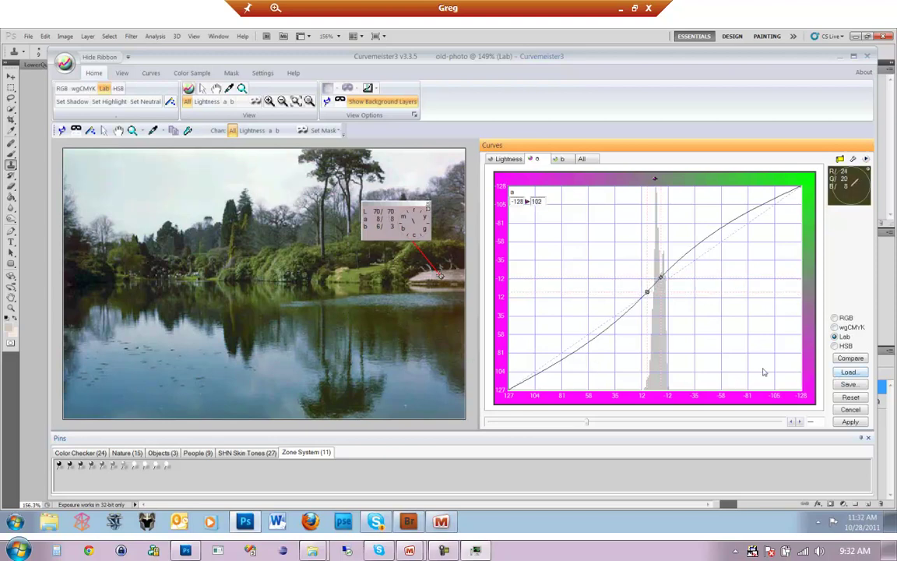
# Reset the a curve to a straight line and apply the Lab correction to the Background copy layer
pyautogui.rightClick(679, 326)
pyautogui.moveTo(690, 383)
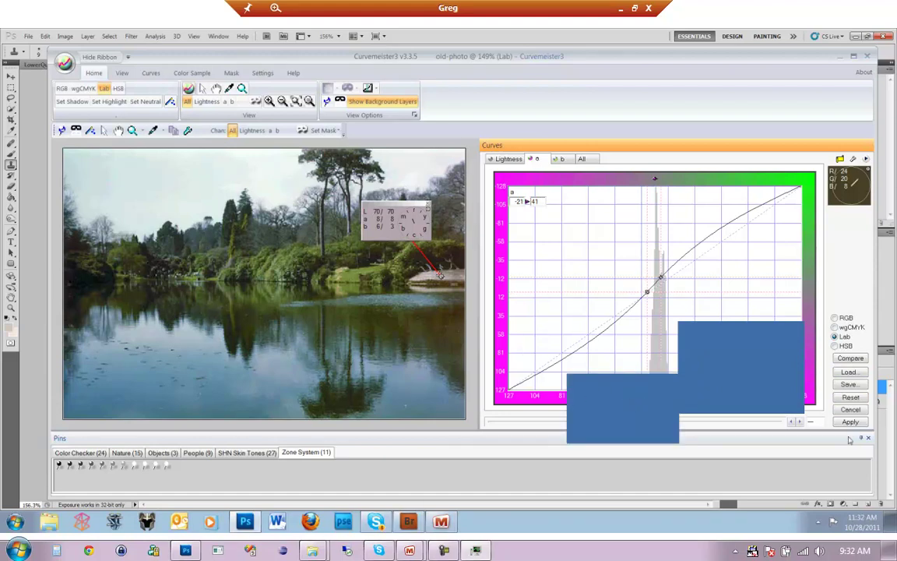
pyautogui.click(772, 381)
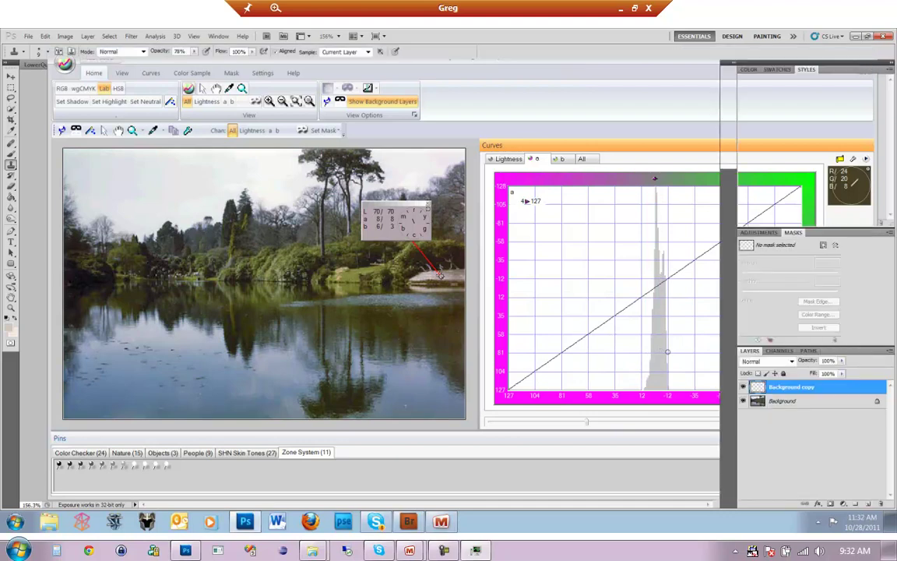
pyautogui.click(46, 70)
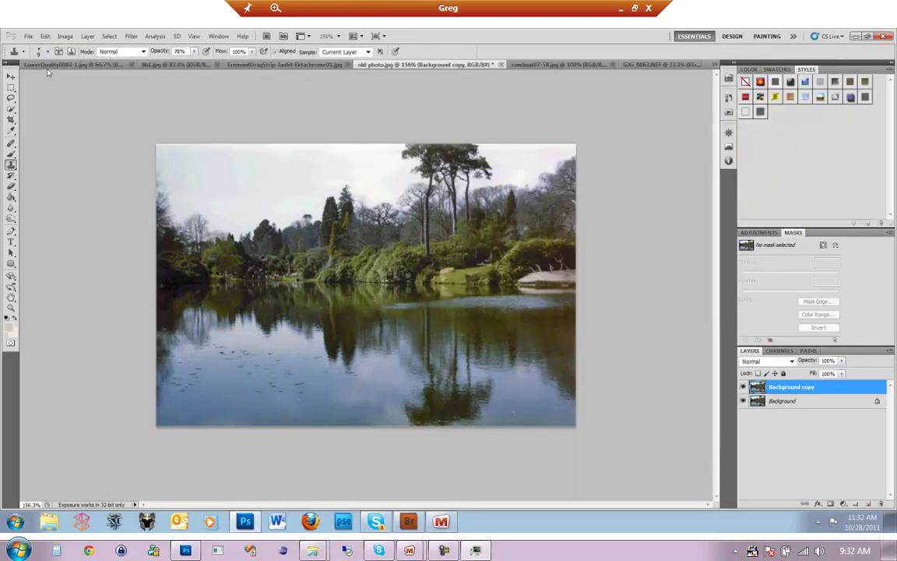
# Try to open the original old-photo.jpg from the ConfCall folder
pyautogui.click(28, 36)
pyautogui.click(47, 58)
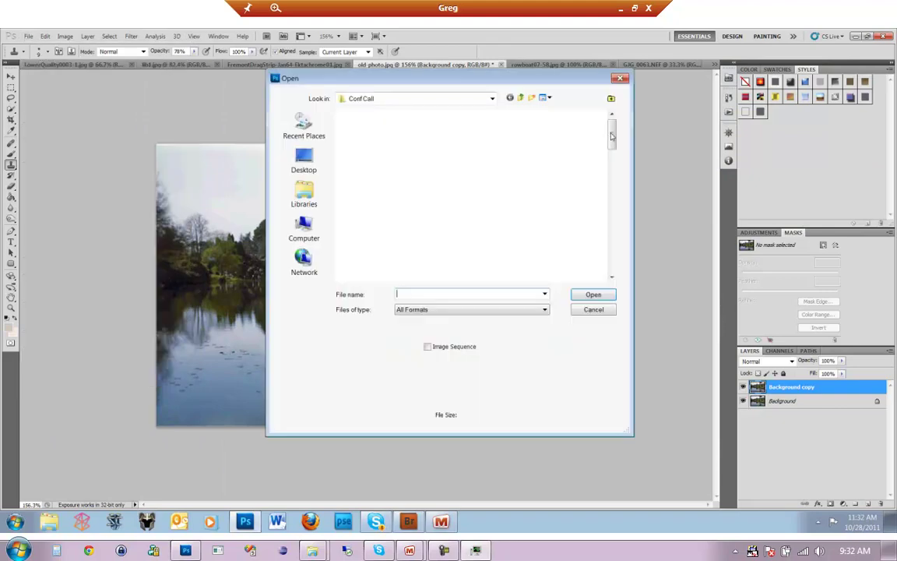
pyautogui.scroll(-3, 617, 193)
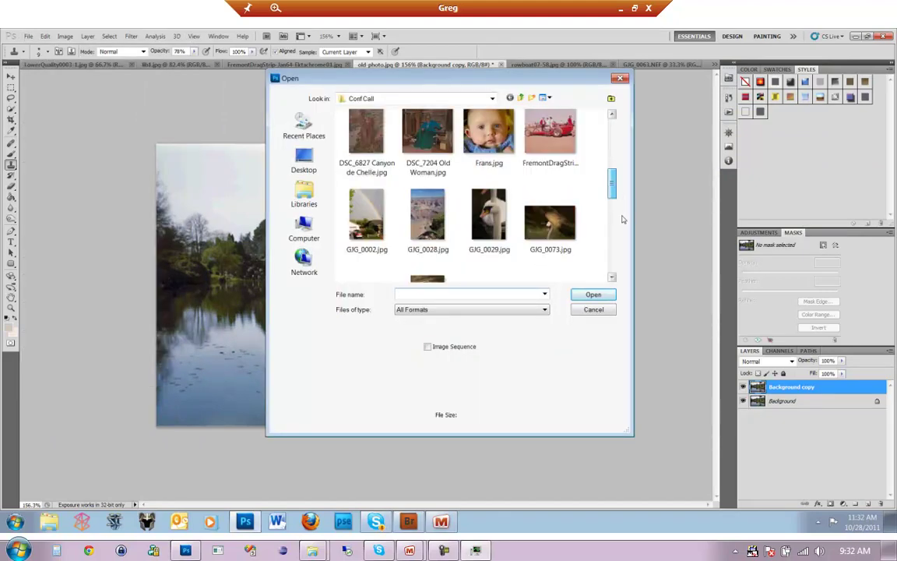
pyautogui.scroll(-5, 557, 217)
pyautogui.click(550, 209)
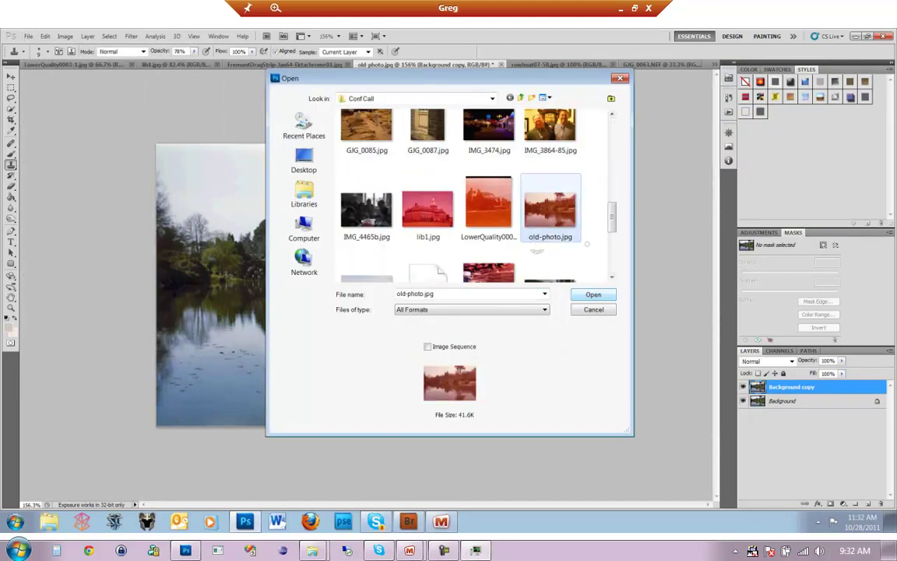
pyautogui.doubleClick(553, 214)
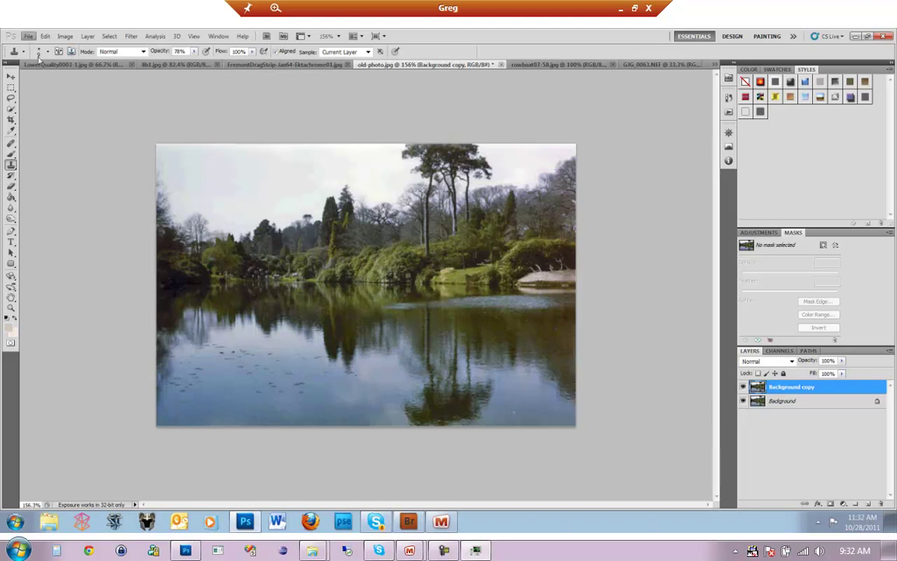
# Compare the restored old-photo.jpg with its original by stepping the history back to Open and returning to the last Curvemeister 3 state
pyautogui.click(28, 36)
pyautogui.click(374, 123)
pyautogui.click(728, 97)
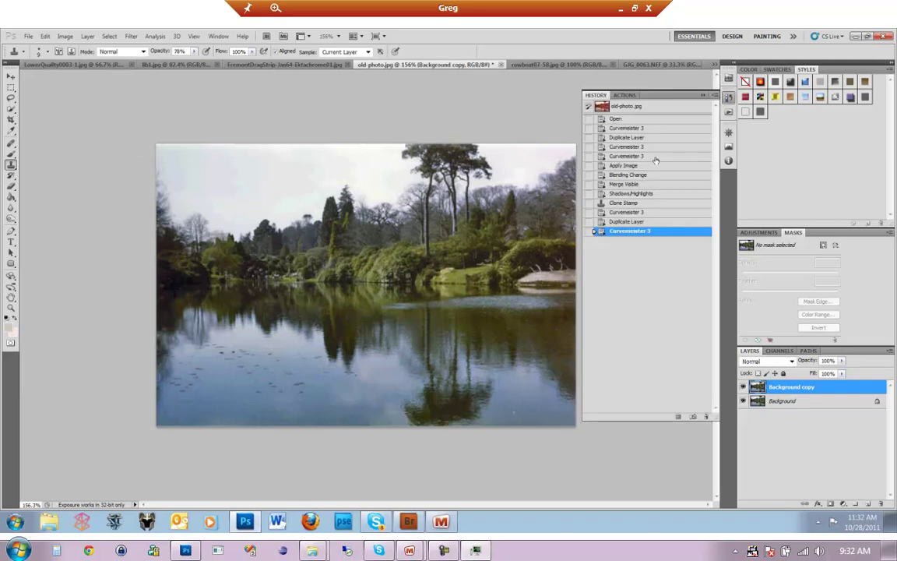
pyautogui.hotkey('ctrl', 'alt', 'z')
pyautogui.hotkey('ctrl', 'alt', 'z')
pyautogui.hotkey('ctrl', 'alt', 'z')
pyautogui.hotkey('ctrl', 'alt', 'z')
pyautogui.hotkey('ctrl', 'alt', 'z')
pyautogui.hotkey('ctrl', 'alt', 'z')
pyautogui.hotkey('ctrl', 'alt', 'z')
pyautogui.hotkey('ctrl', 'alt', 'z')
pyautogui.hotkey('ctrl', 'alt', 'z')
pyautogui.hotkey('ctrl', 'alt', 'z')
pyautogui.hotkey('ctrl', 'alt', 'z')
pyautogui.hotkey('ctrl', 'alt', 'z')
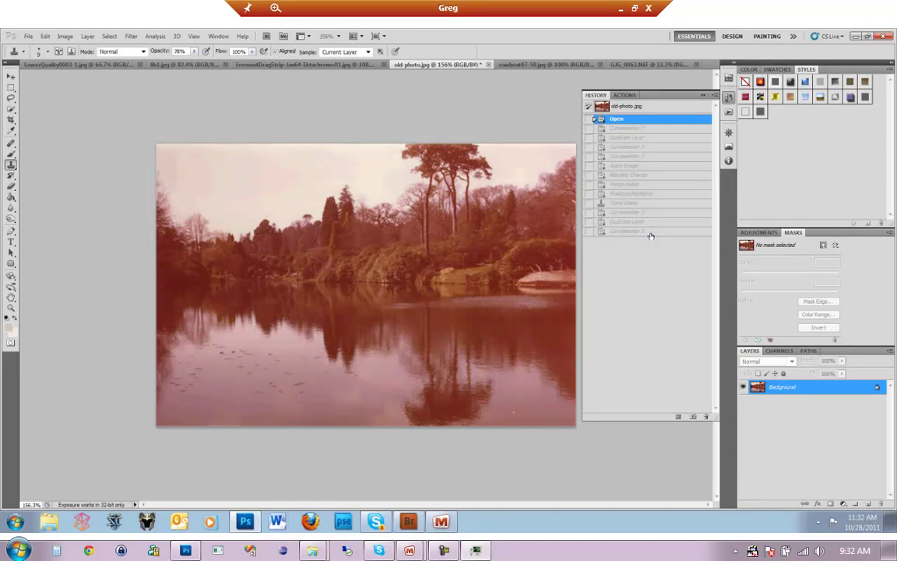
pyautogui.click(650, 232)
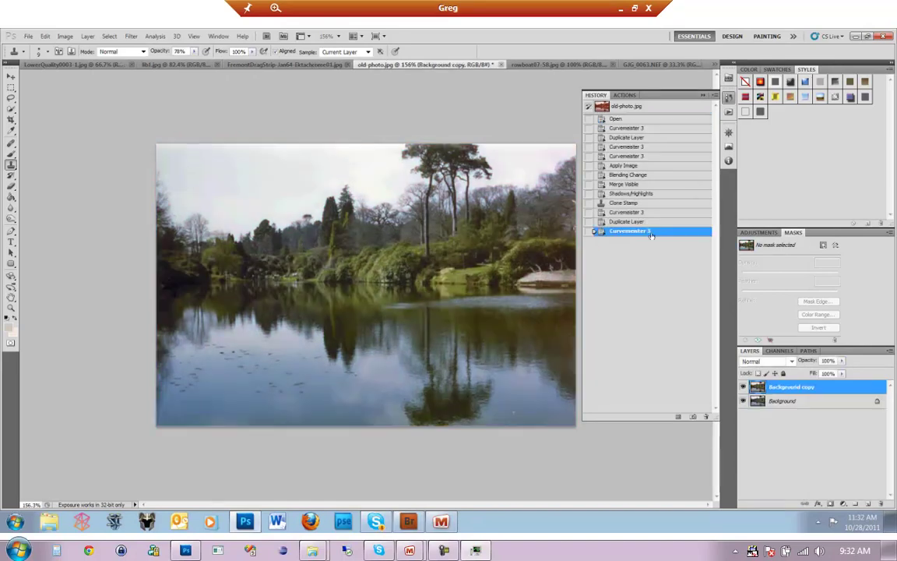
pyautogui.click(702, 95)
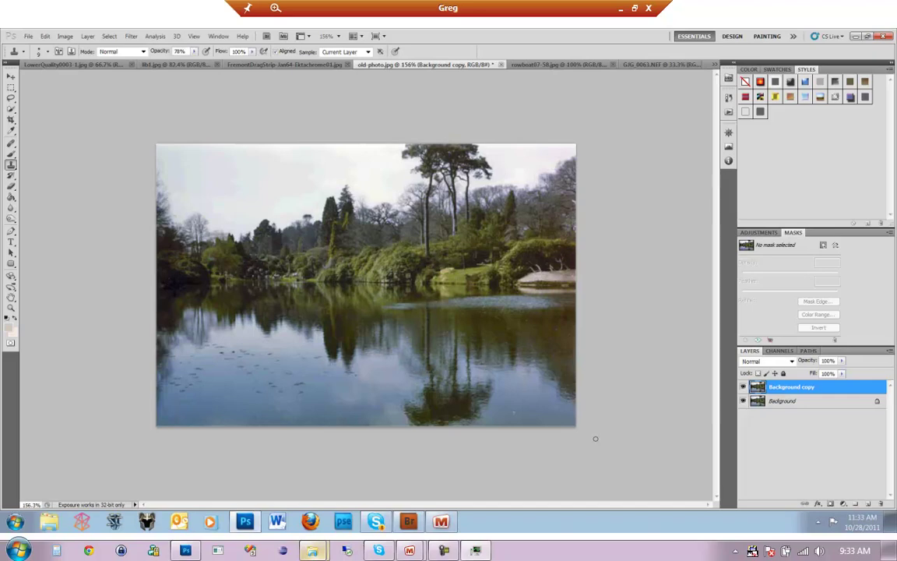
# Switch to Windows Explorer, look at the C:\tmp folder and minimize its window
pyautogui.moveTo(312, 550)
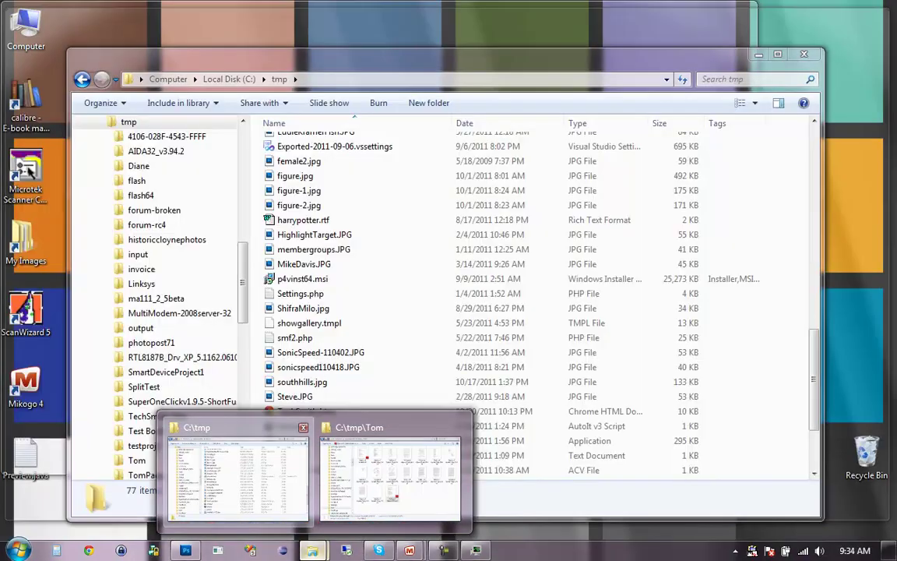
pyautogui.click(237, 477)
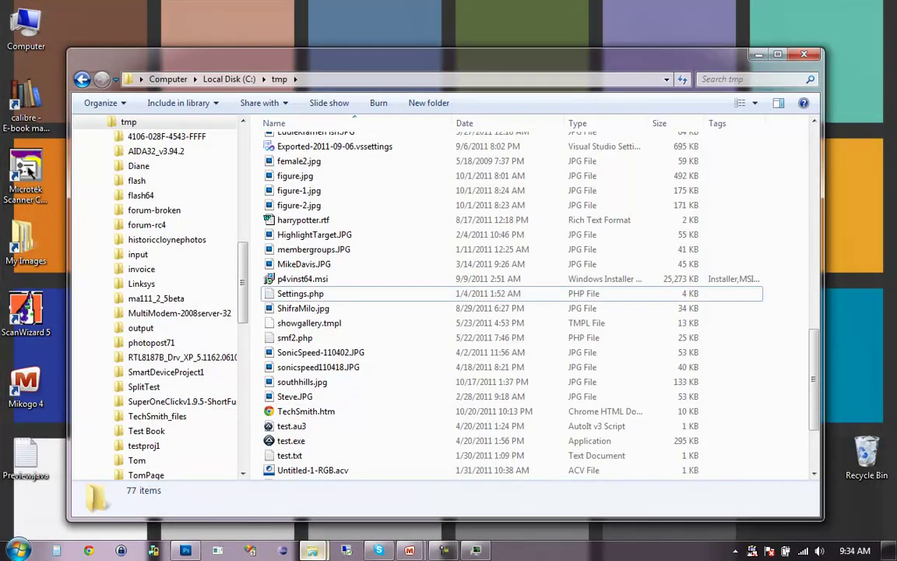
pyautogui.press('super+Down')
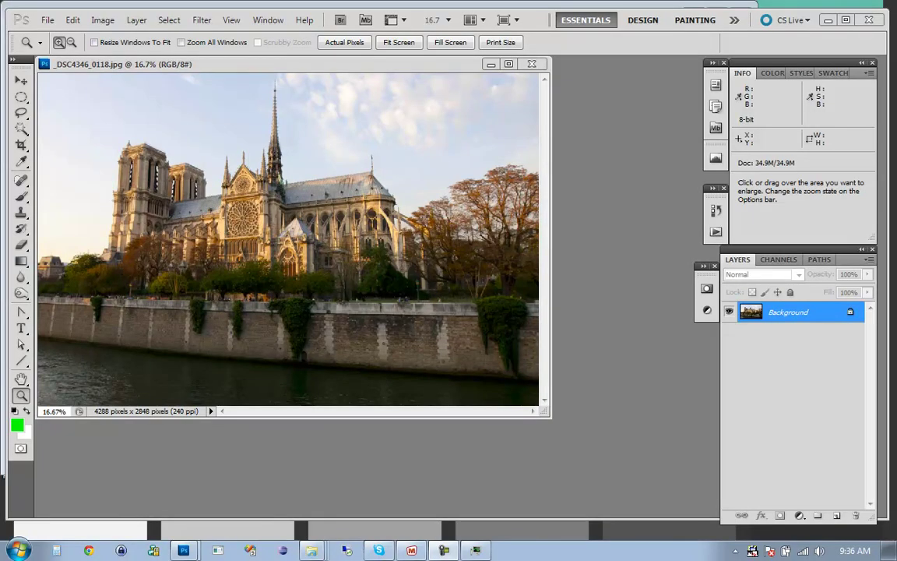
# Enlarge the _DSC4346_0118.jpg document window in the local Photoshop and start the Curvemeister 3 filter on the photo
pyautogui.moveTo(549, 415); pyautogui.dragTo(639, 474)
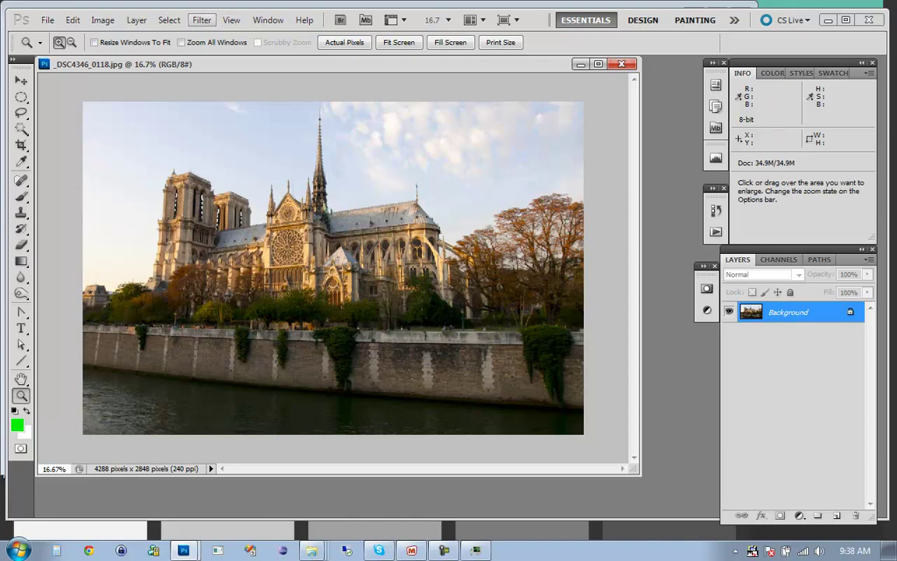
pyautogui.click(201, 20)
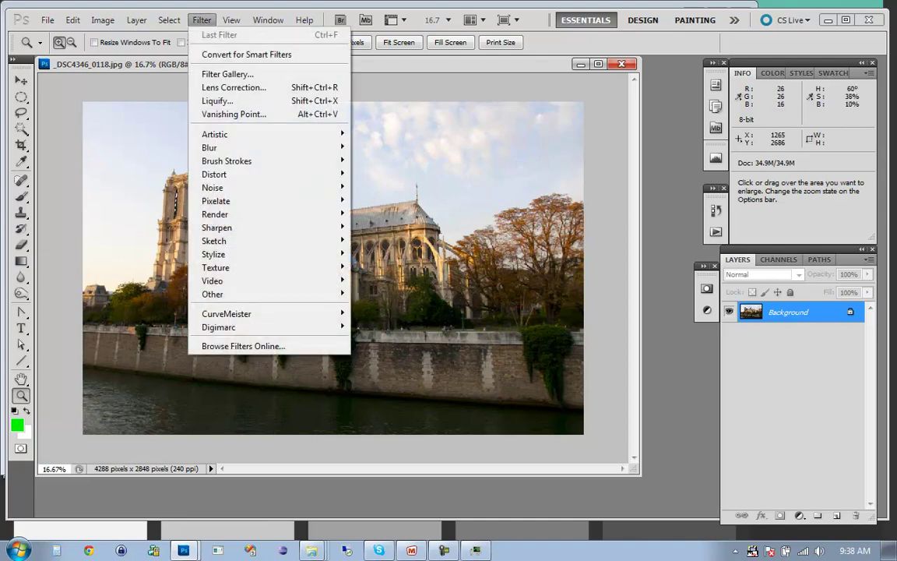
pyautogui.moveTo(233, 313)
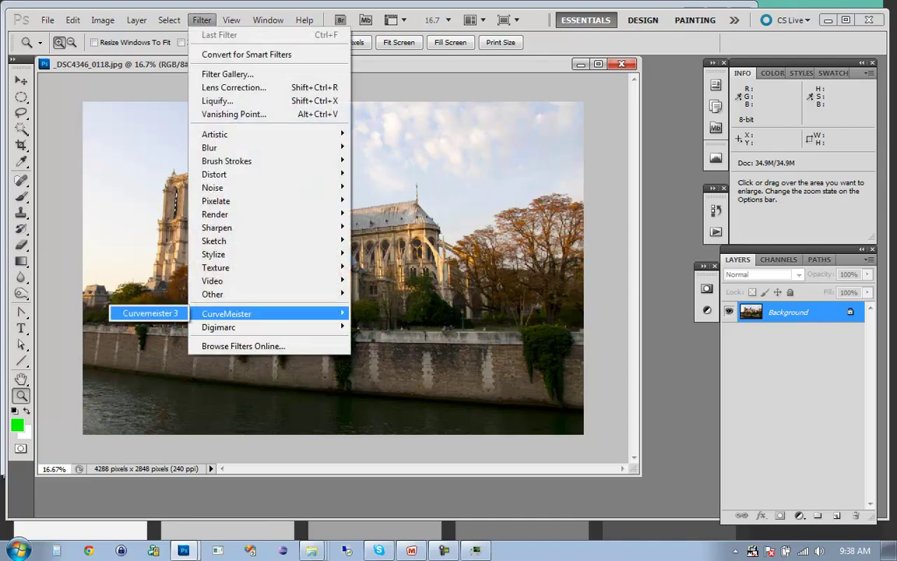
pyautogui.click(151, 312)
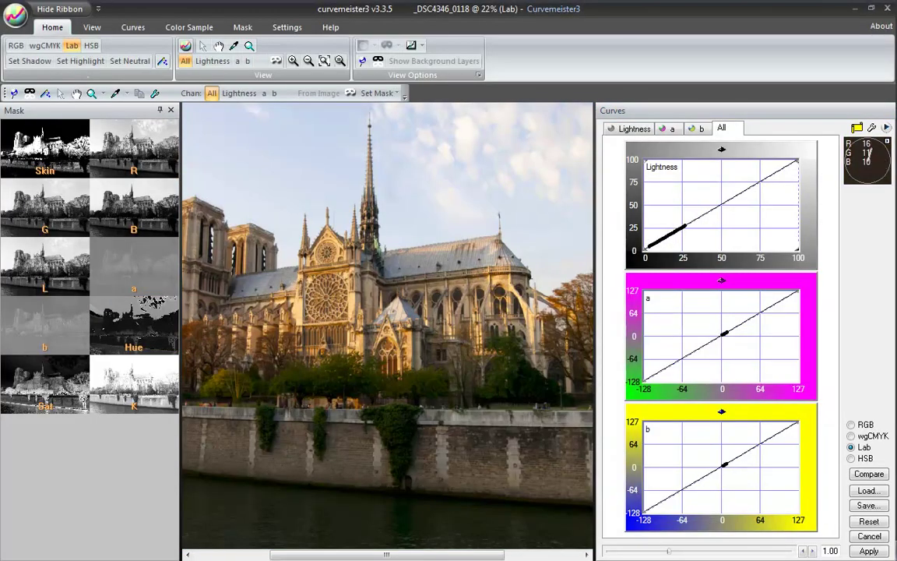
# Place a color sample point on the cathedral's slate roof and move its readout box clear of the roof
pyautogui.scroll(1, 587, 220)
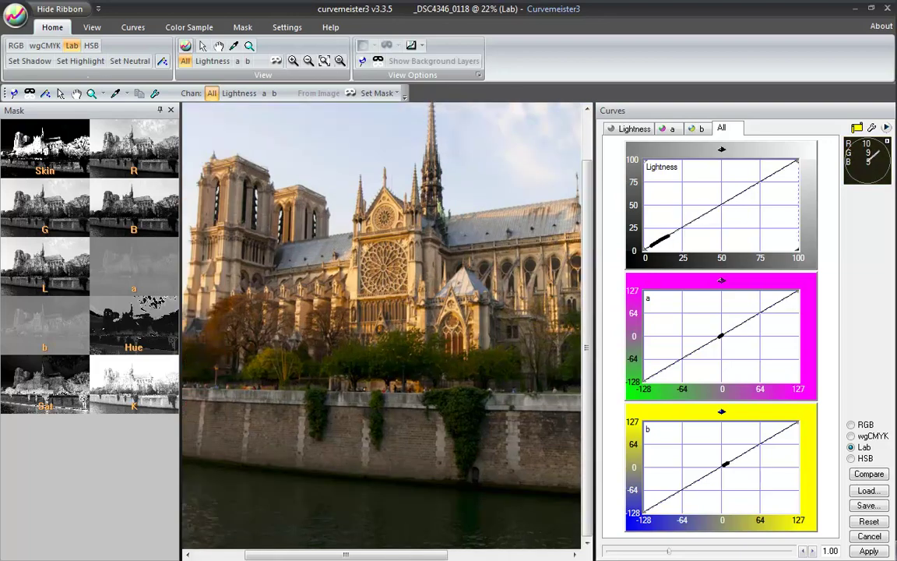
pyautogui.scroll(1, 381, 323)
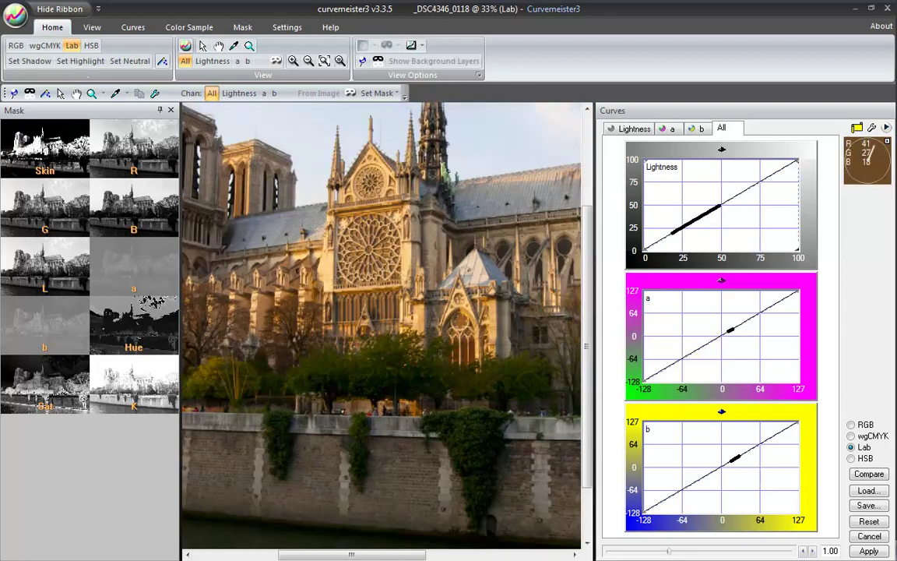
pyautogui.scroll(1, 381, 323)
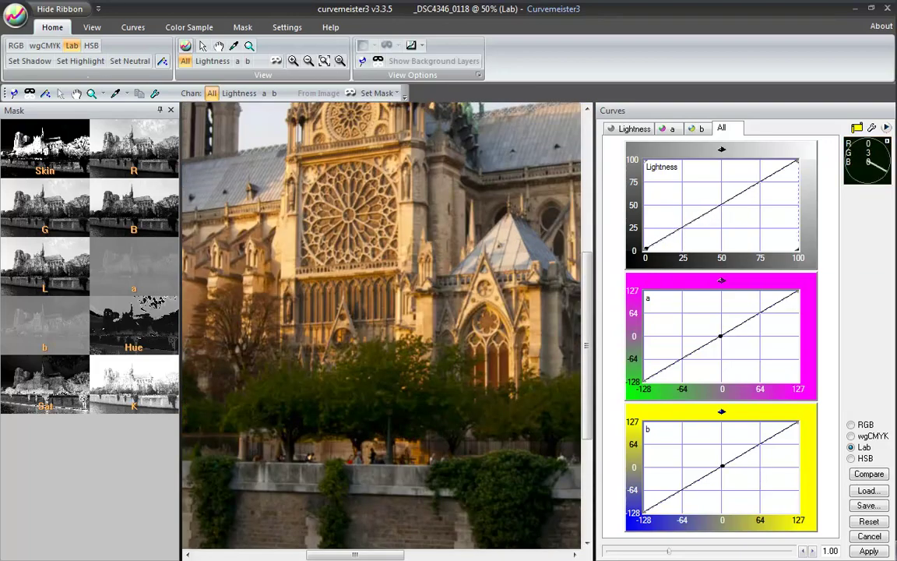
pyautogui.moveTo(350, 312); pyautogui.dragTo(505, 382)
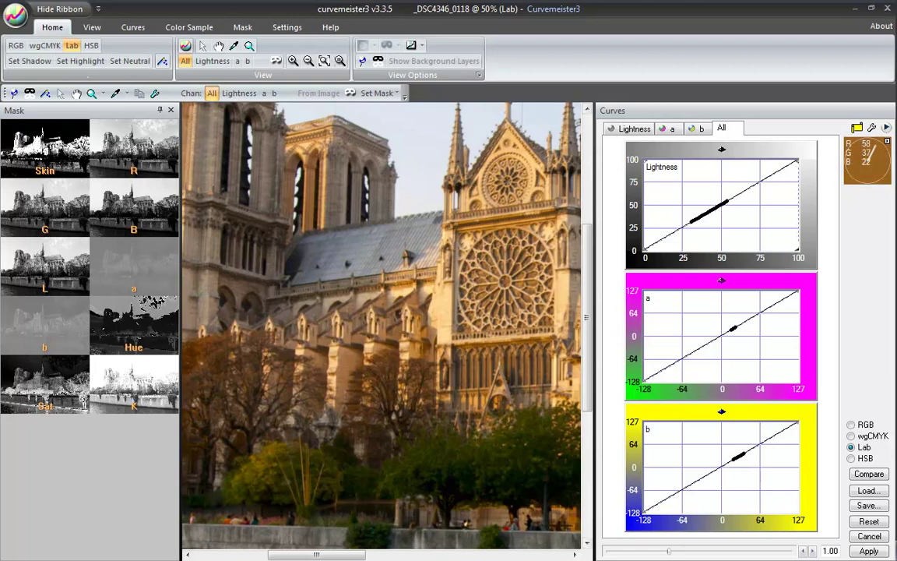
pyautogui.moveTo(435, 327); pyautogui.dragTo(359, 349)
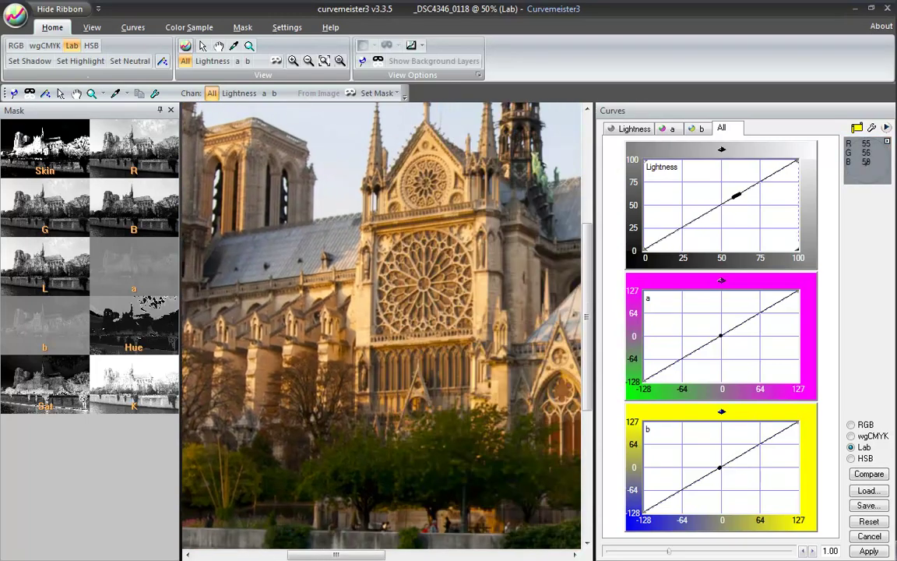
pyautogui.click(282, 246)
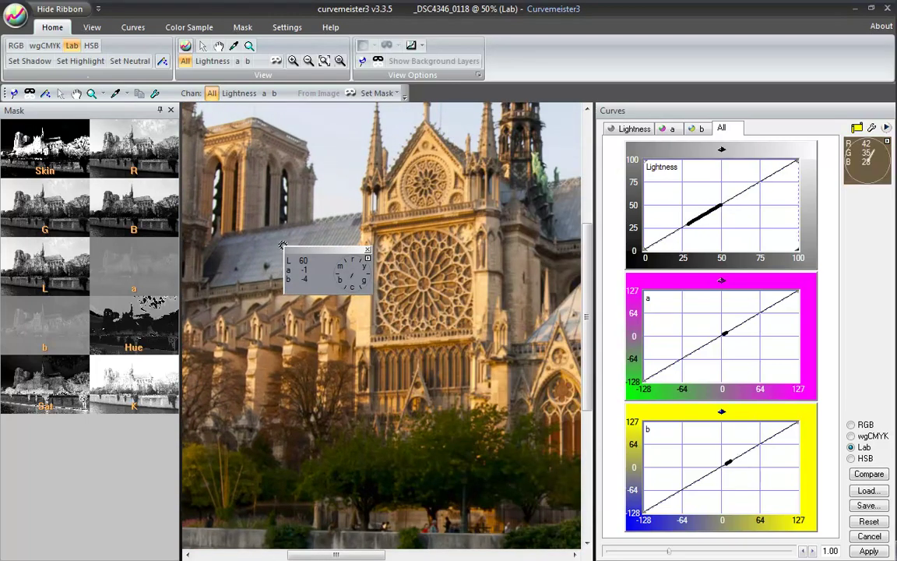
pyautogui.moveTo(283, 245); pyautogui.dragTo(198, 308)
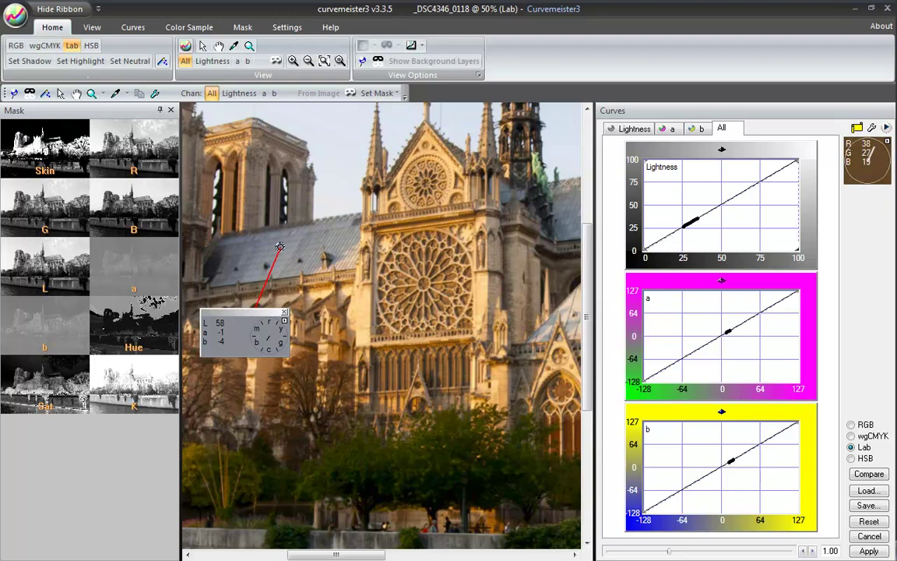
# Move the sample point onto the stone ledge of the river wall and try setting that spot as neutral
pyautogui.scroll(-2, 286, 161)
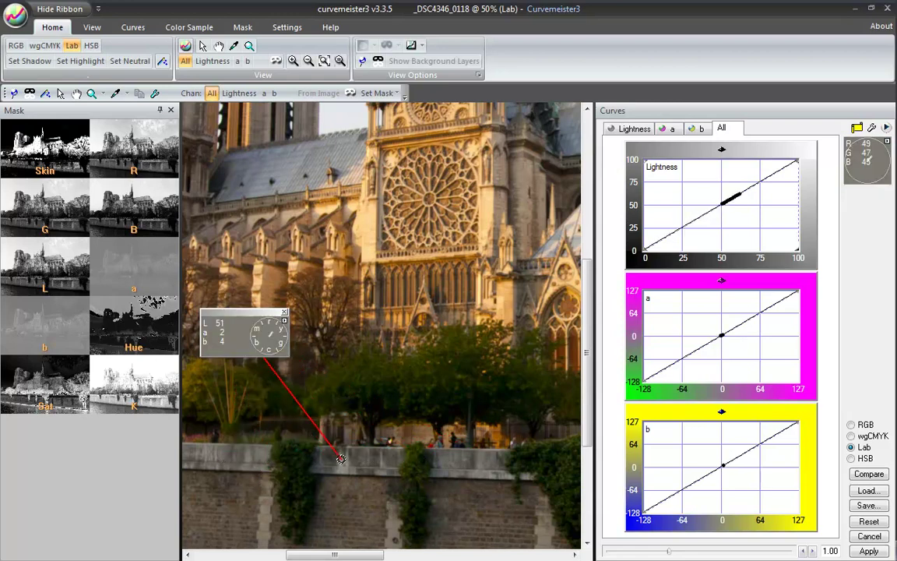
pyautogui.rightClick(245, 457)
pyautogui.press('Down')
pyautogui.press('Down')
pyautogui.press('Down')
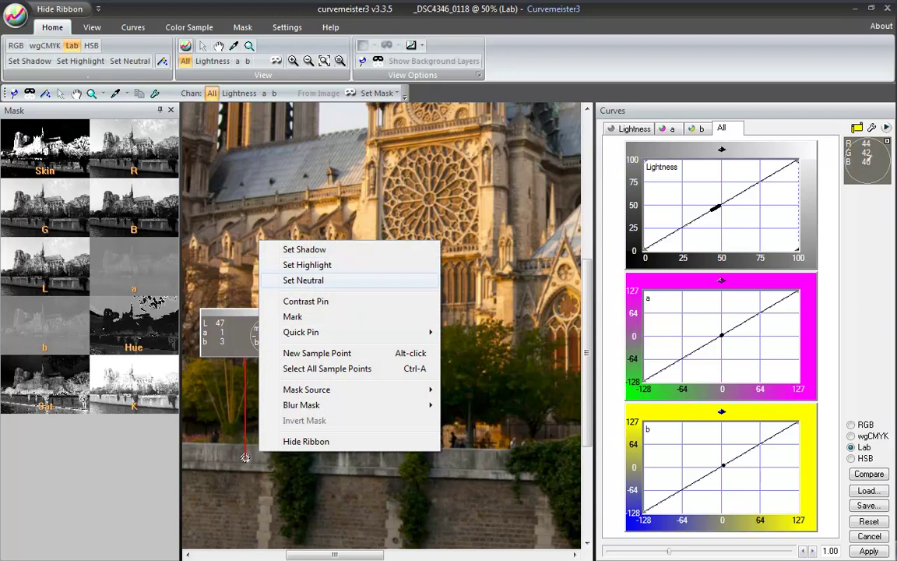
pyautogui.press('Return')
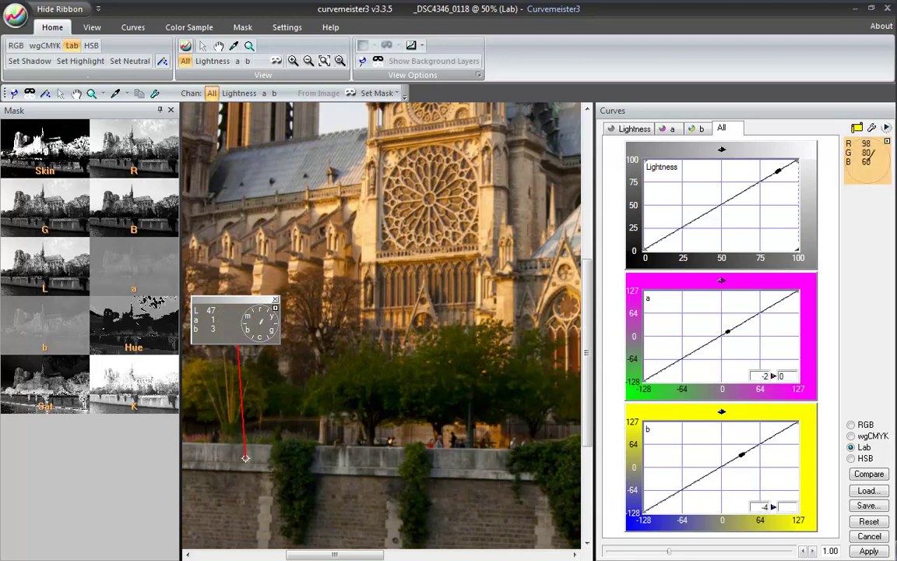
# Try a neutral point on the cathedral's slate roof and shift it slightly along the roof
pyautogui.rightClick(282, 169)
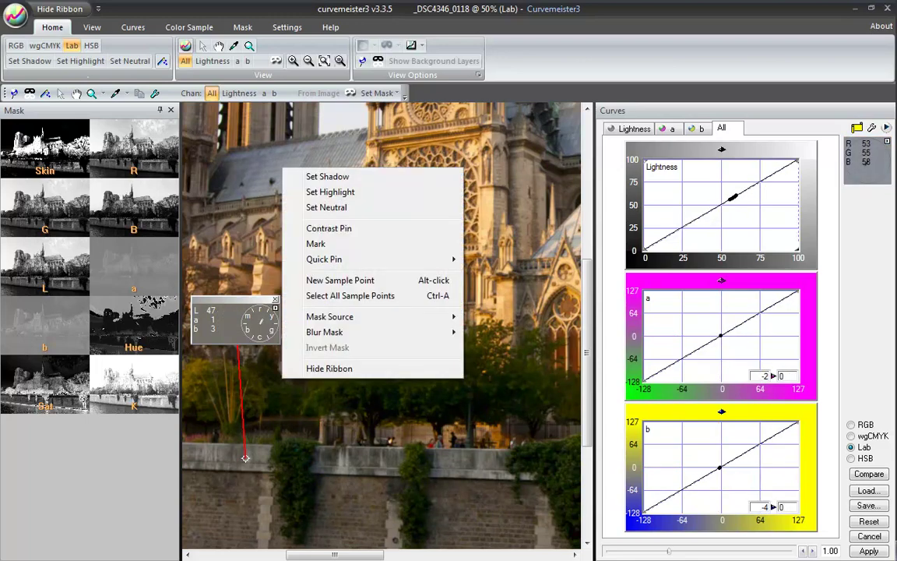
pyautogui.click(327, 207)
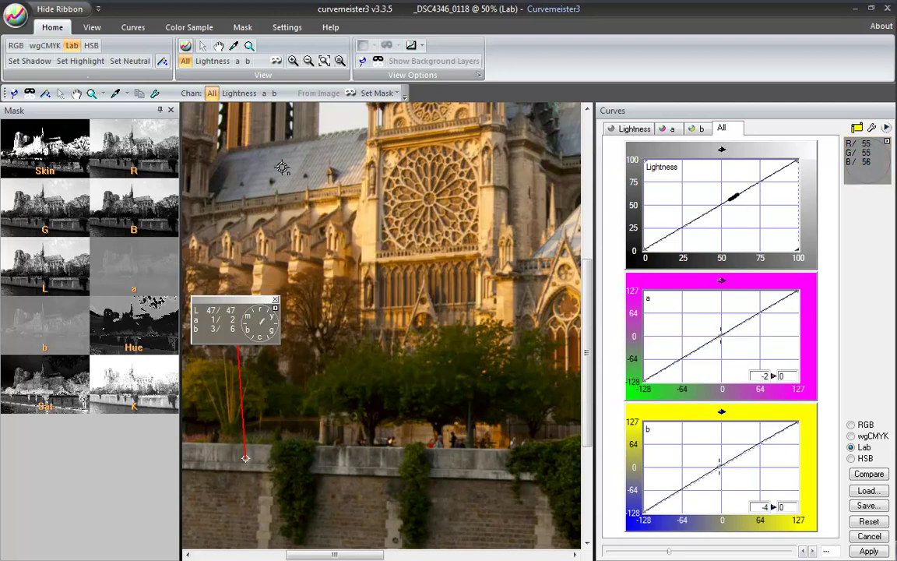
pyautogui.moveTo(283, 167); pyautogui.dragTo(267, 161)
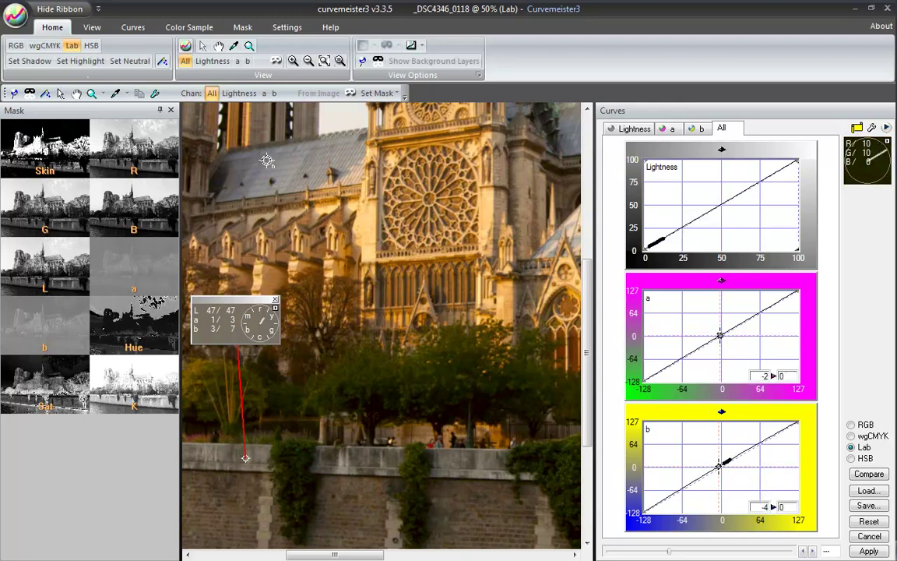
pyautogui.hotkey('ctrl', '-')
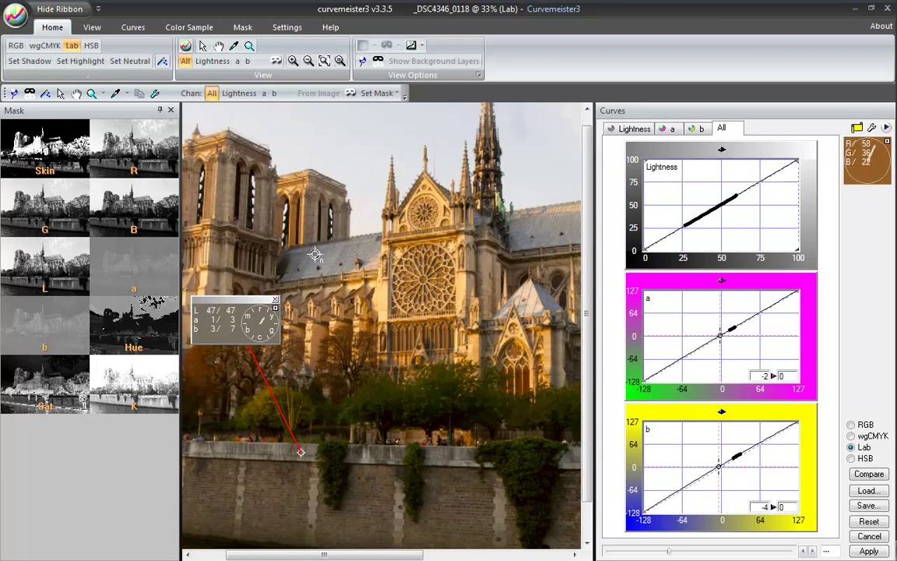
pyautogui.hotkey('ctrl', '-')
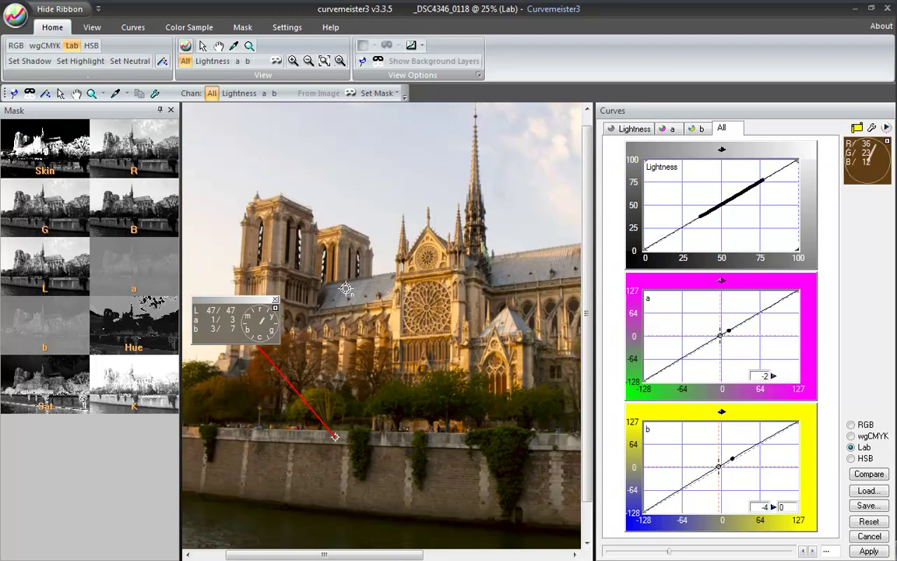
pyautogui.hotkey('ctrl', '+')
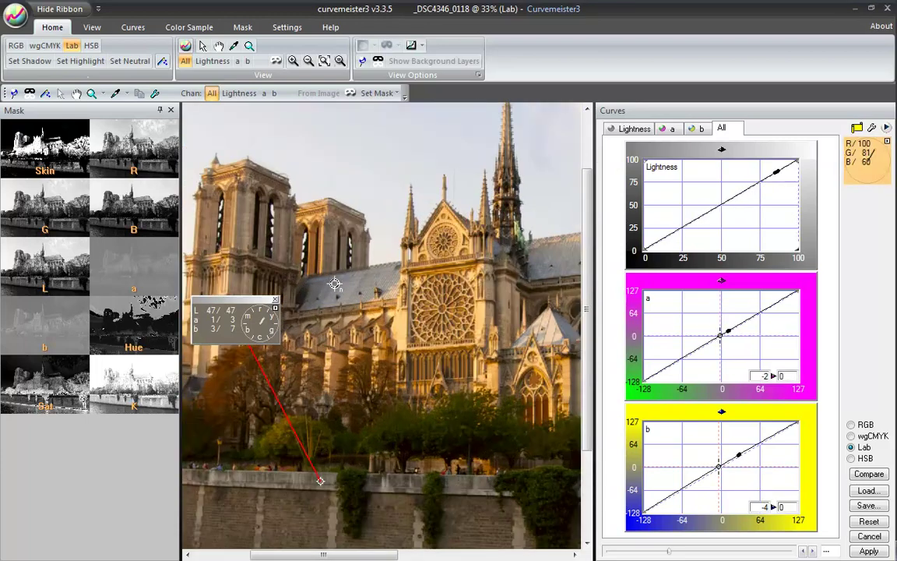
pyautogui.moveTo(335, 284); pyautogui.dragTo(331, 214)
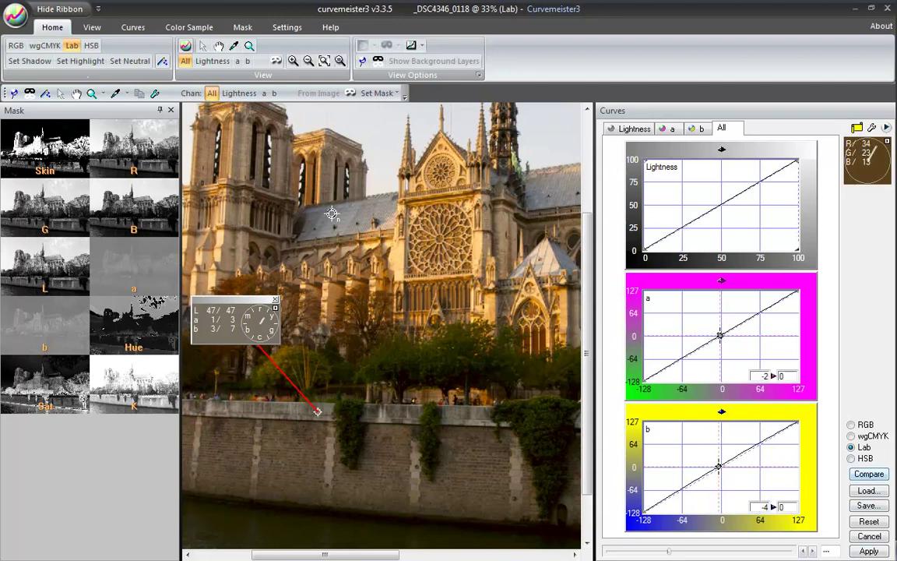
# Compare the cathedral photo before and after the neutral correction
pyautogui.press('c')
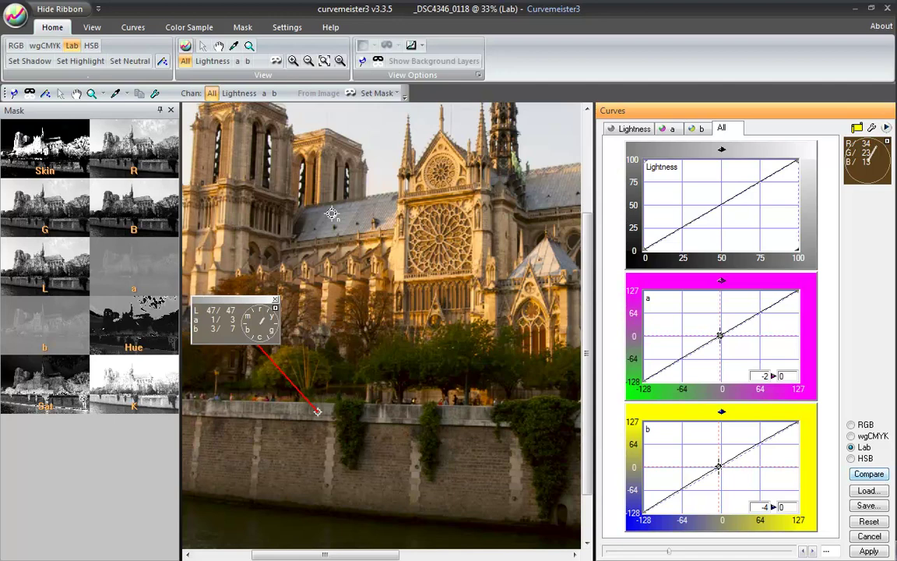
pyautogui.press('c')
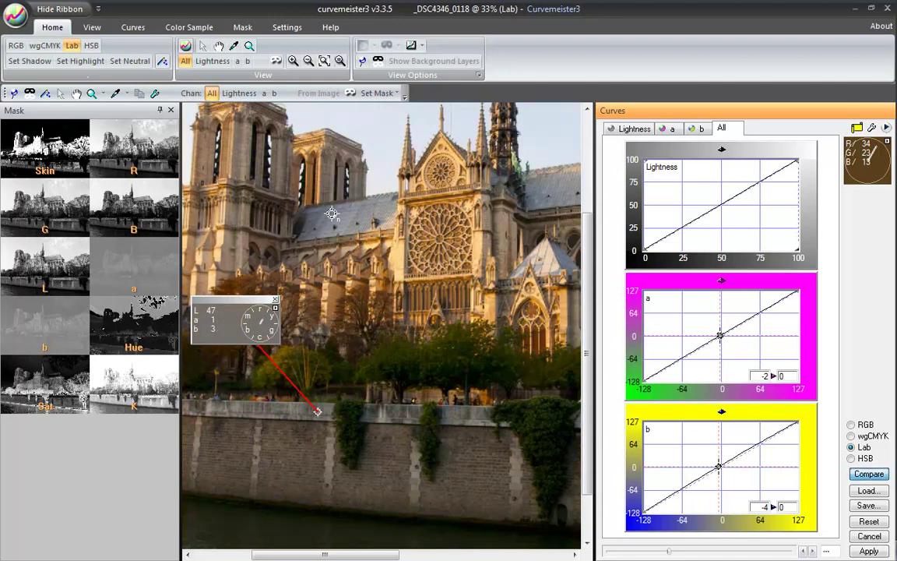
pyautogui.press('c')
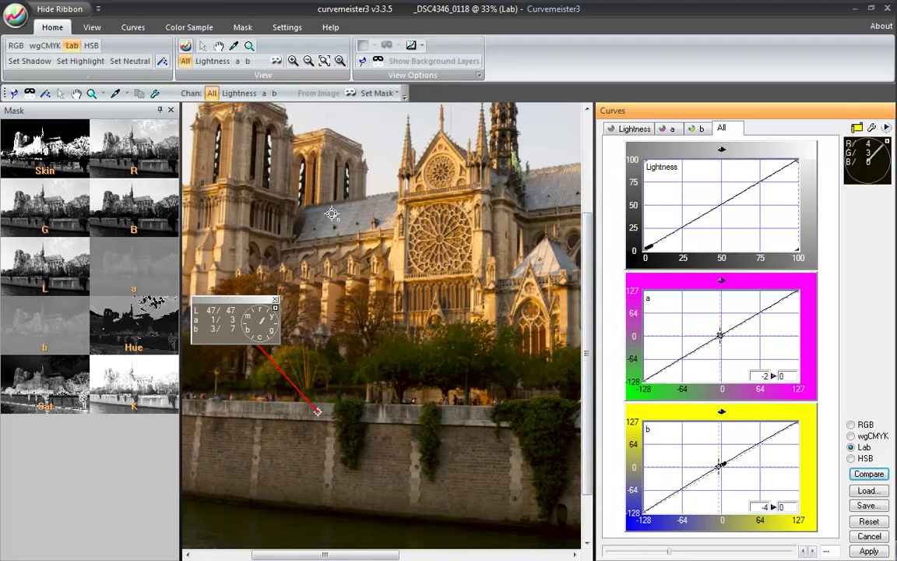
# Try adding a contrast pin at the slate roof, and undo the curve changes in the a and b channels
pyautogui.rightClick(332, 214)
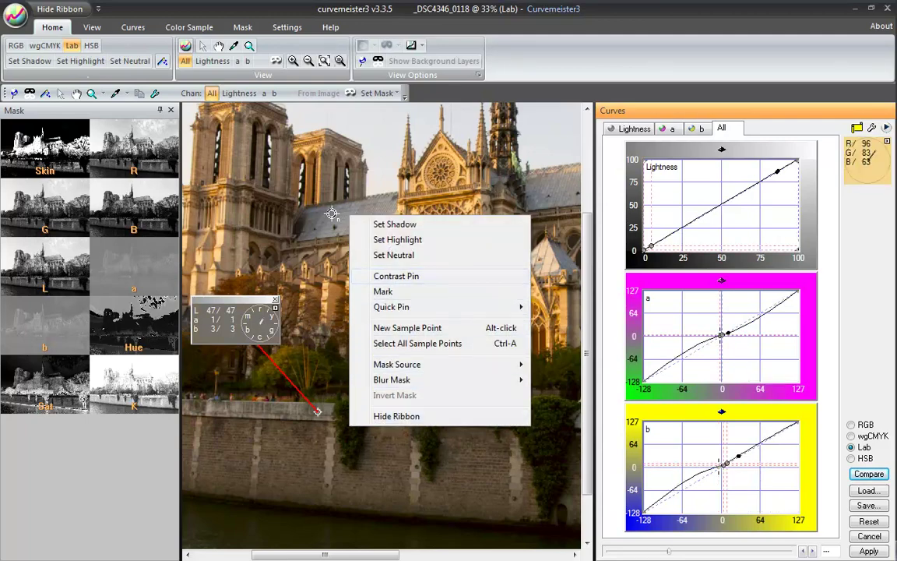
pyautogui.press('Return')
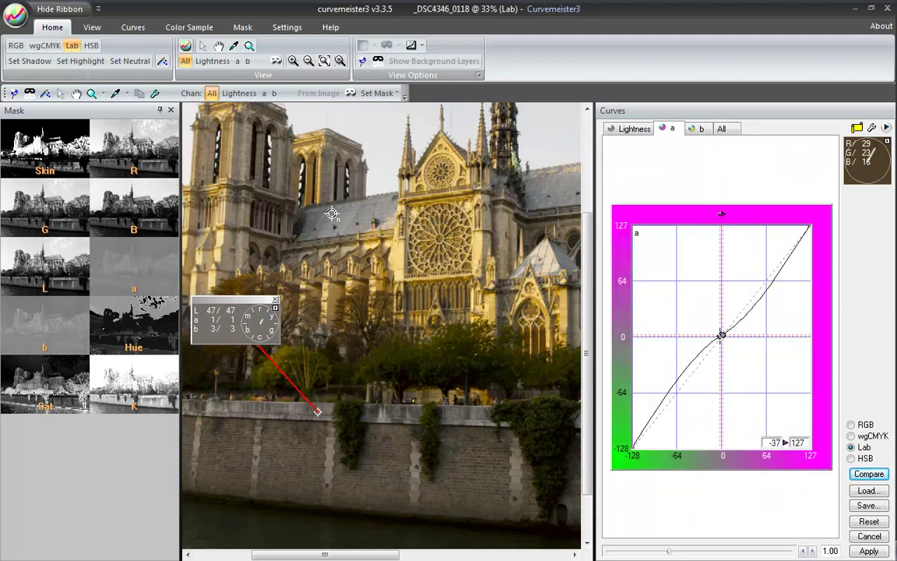
pyautogui.click(668, 128)
pyautogui.hotkey('ctrl', 'z')
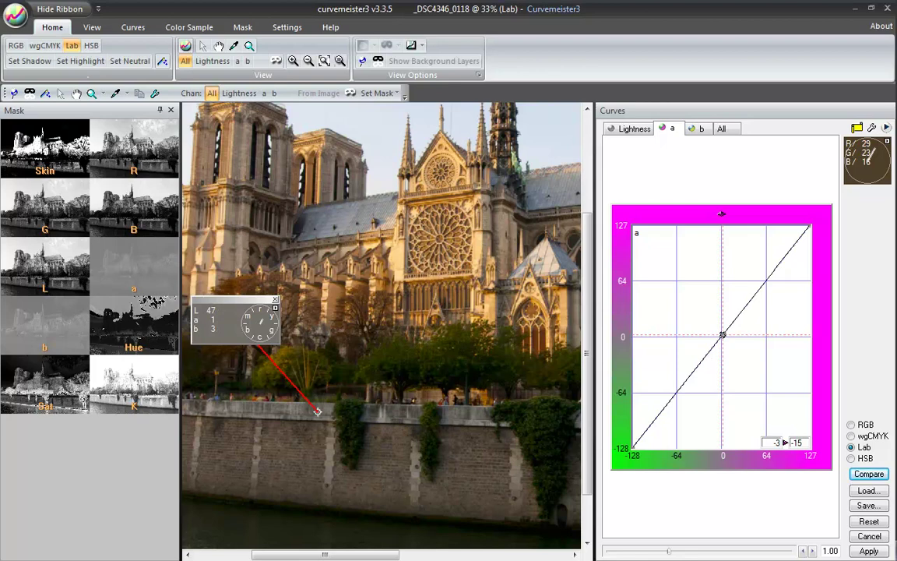
pyautogui.click(699, 129)
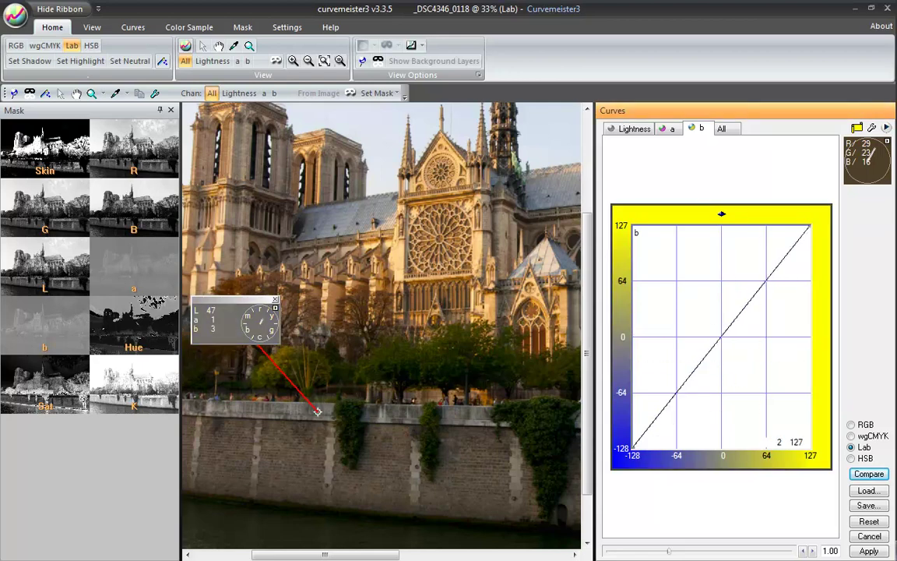
# Display the a channel curve and set a neutral point on the cathedral's slate roof
pyautogui.hotkey('ctrl', '2')
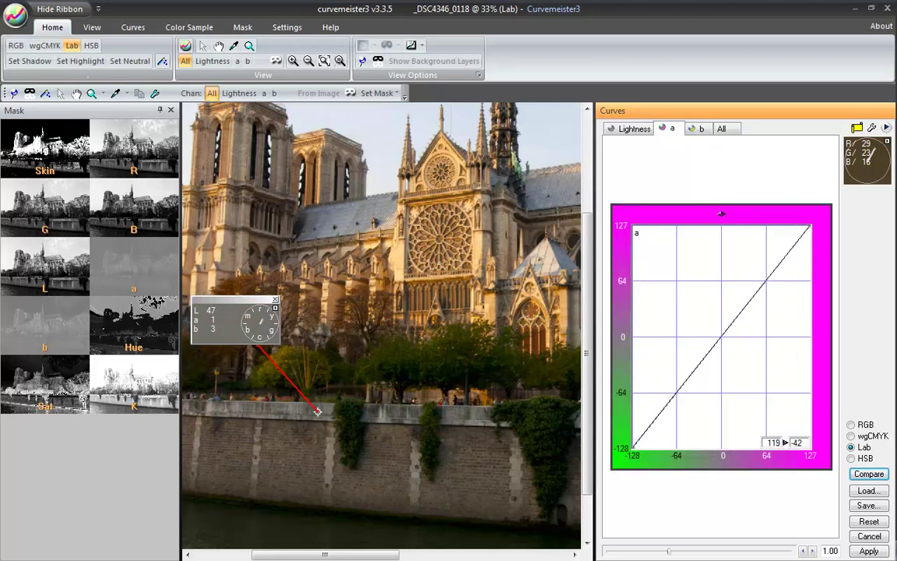
pyautogui.rightClick(340, 219)
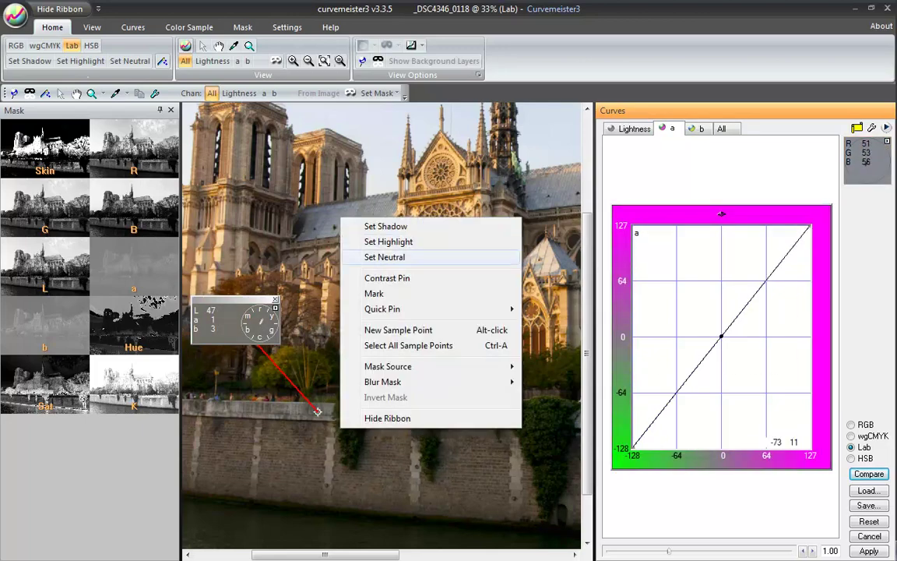
pyautogui.press('Return')
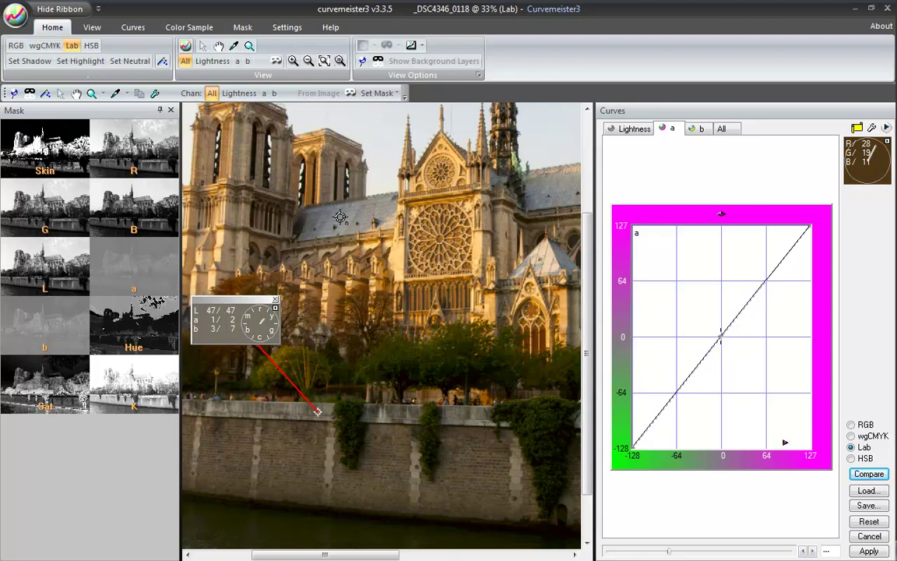
# Display the Lightness curve and add a pin grid to it, keeping the shadow pin at input 5, output 5
pyautogui.press('Tab')
pyautogui.press('Tab')
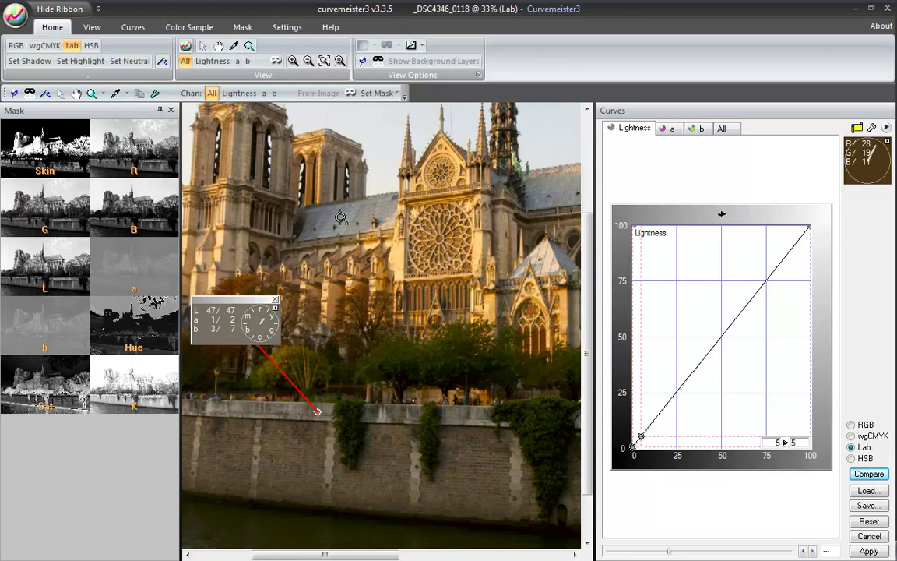
pyautogui.click(633, 447)
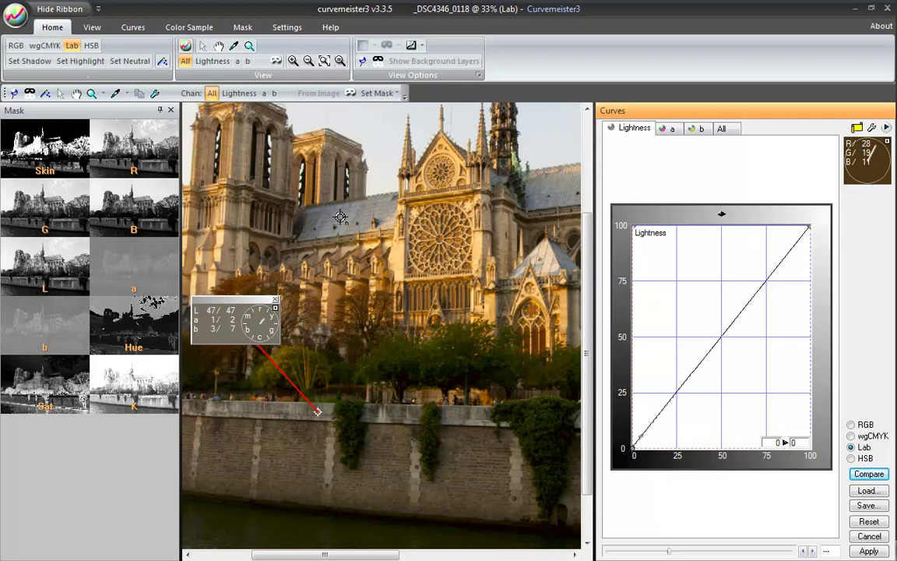
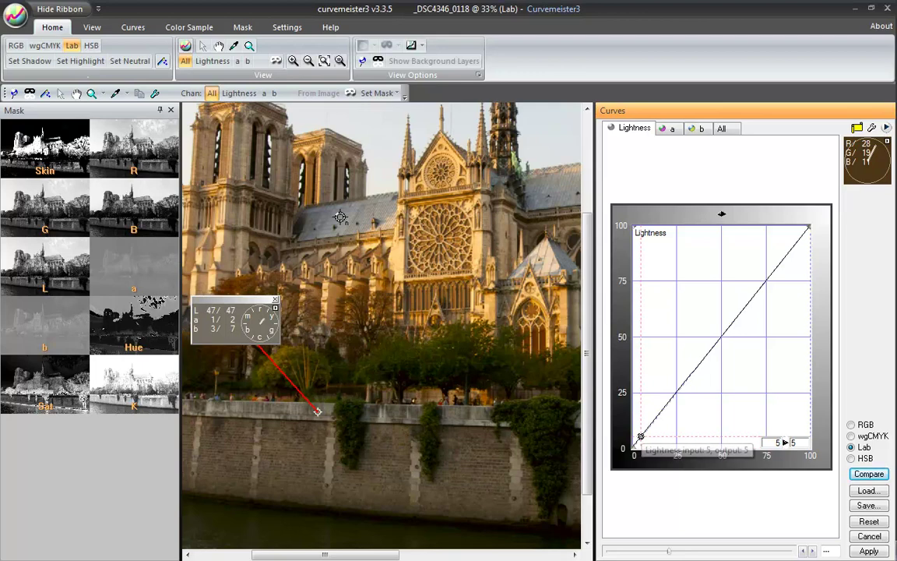
pyautogui.moveTo(640, 437)
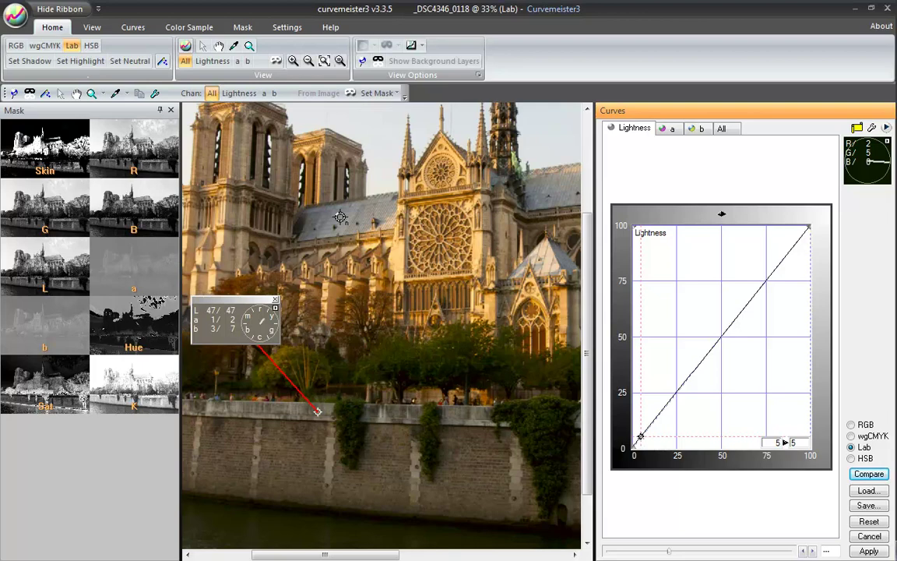
pyautogui.rightClick(640, 436)
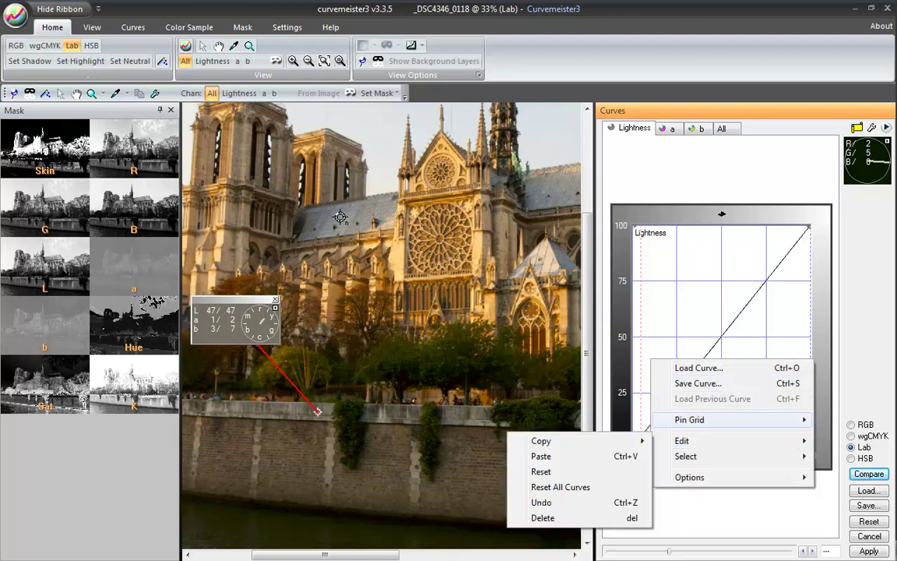
pyautogui.moveTo(689, 420)
pyautogui.click(567, 420)
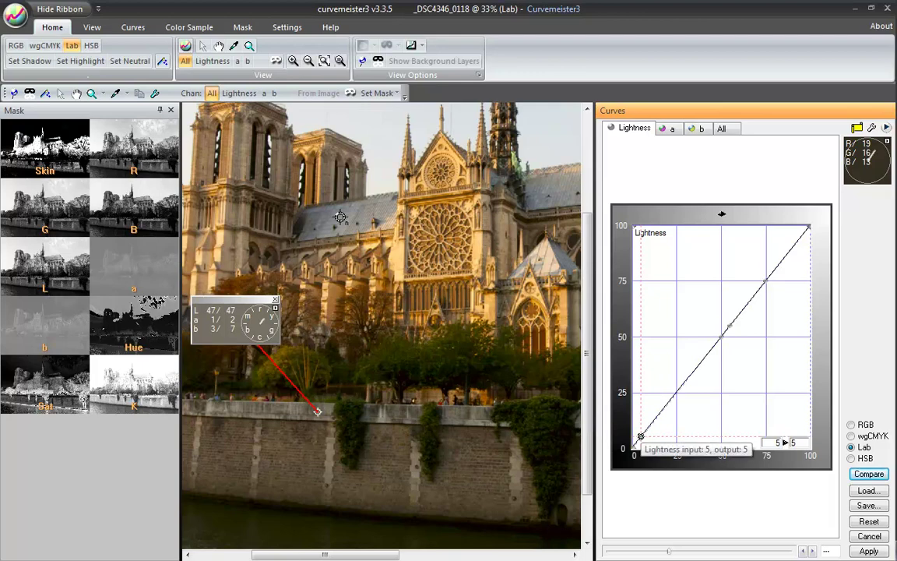
# Try lifting the Lightness curve's shadow pin steeply, up to input 11, output 30
pyautogui.moveTo(639, 436); pyautogui.dragTo(644, 392)
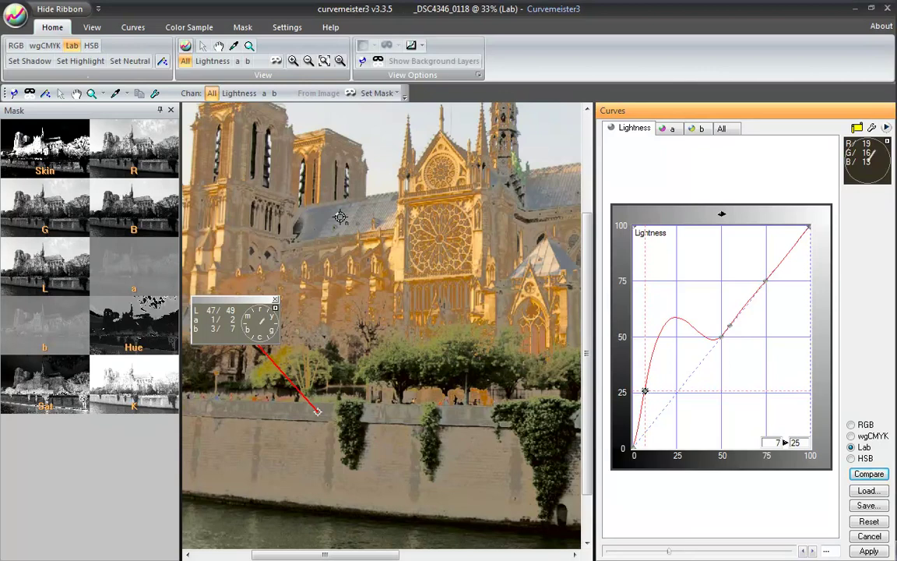
pyautogui.moveTo(644, 391); pyautogui.dragTo(645, 386)
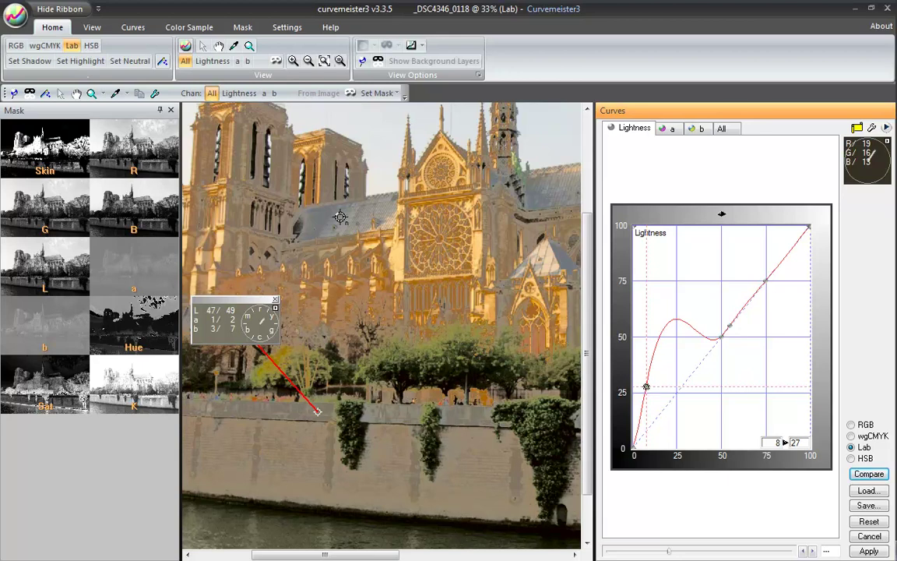
pyautogui.moveTo(645, 386)
pyautogui.mouseDown()
pyautogui.moveTo(650, 403)
pyautogui.moveTo(650, 383)
pyautogui.mouseUp()
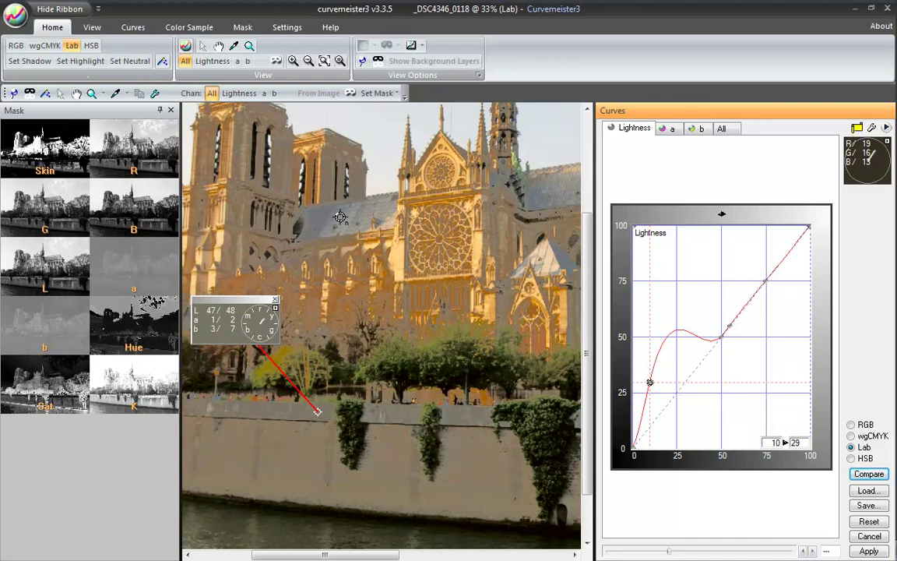
pyautogui.moveTo(649, 383); pyautogui.dragTo(651, 380)
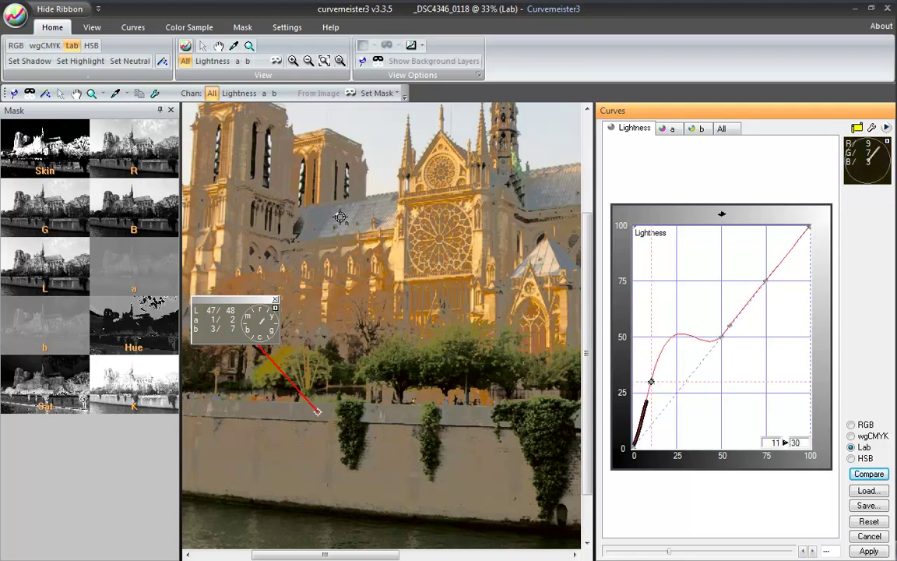
# Bring the shadow pin down to input 5, output 8 and add a quarter-tone pin at input 24, output 29
pyautogui.moveTo(653, 382); pyautogui.dragTo(643, 429)
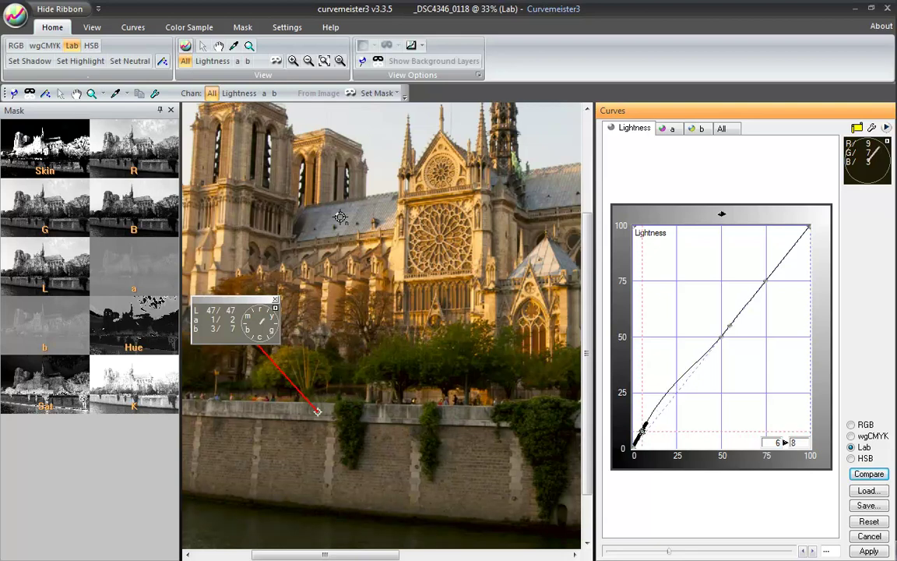
pyautogui.moveTo(643, 429); pyautogui.dragTo(641, 430)
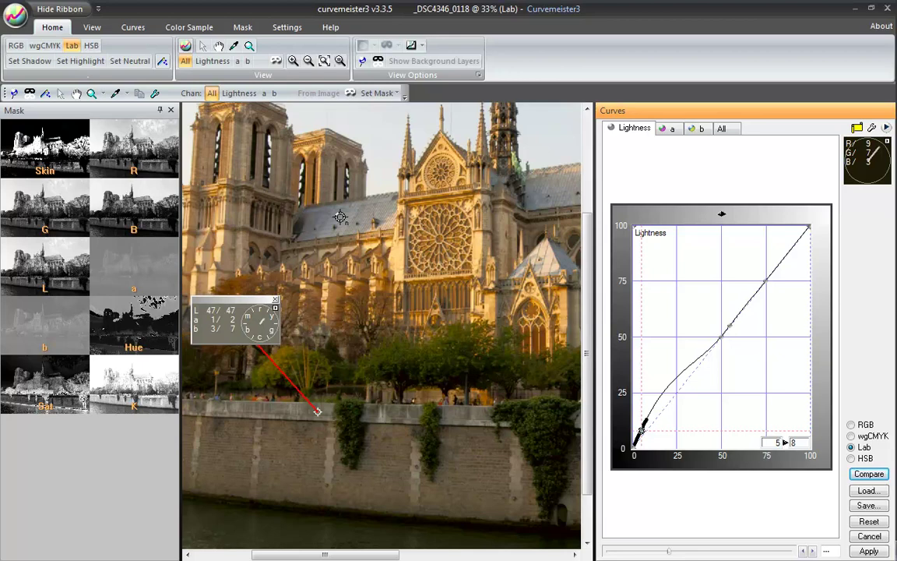
pyautogui.click(661, 396)
pyautogui.moveTo(661, 395)
pyautogui.mouseDown()
pyautogui.moveTo(672, 378)
pyautogui.moveTo(670, 390)
pyautogui.mouseUp()
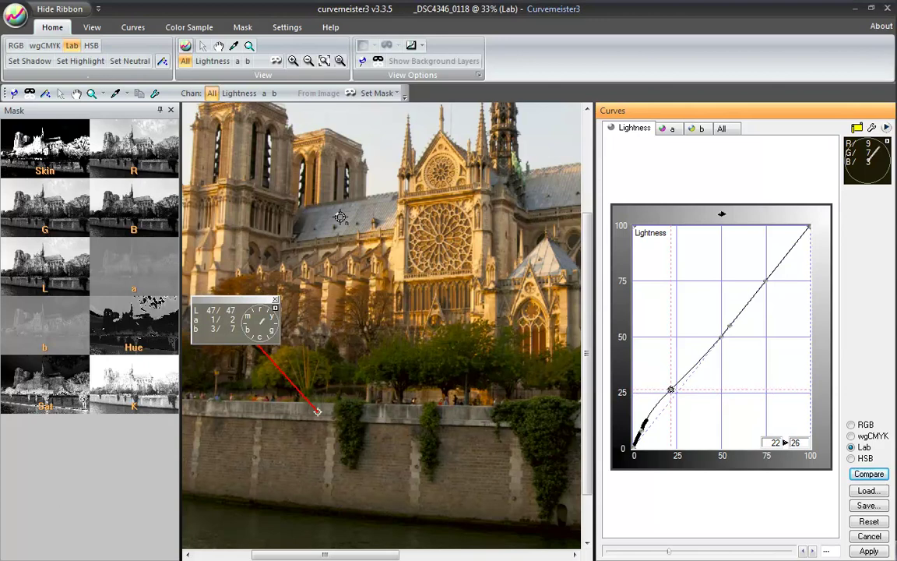
pyautogui.moveTo(671, 393); pyautogui.dragTo(675, 389)
pyautogui.moveTo(674, 387); pyautogui.dragTo(674, 385)
pyautogui.press('Right')
pyautogui.press('Up')
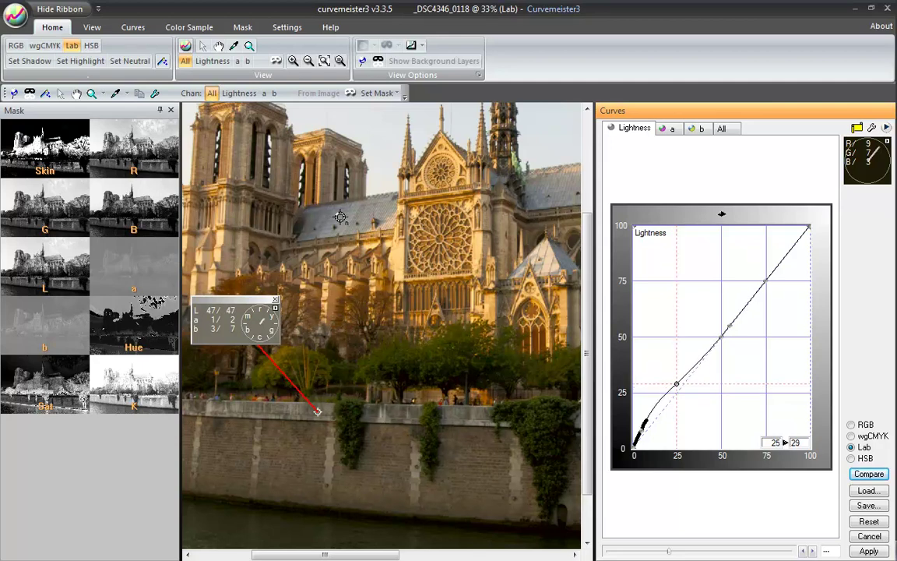
pyautogui.press('Up')
pyautogui.press('Down')
pyautogui.press('Down')
pyautogui.press('Left')
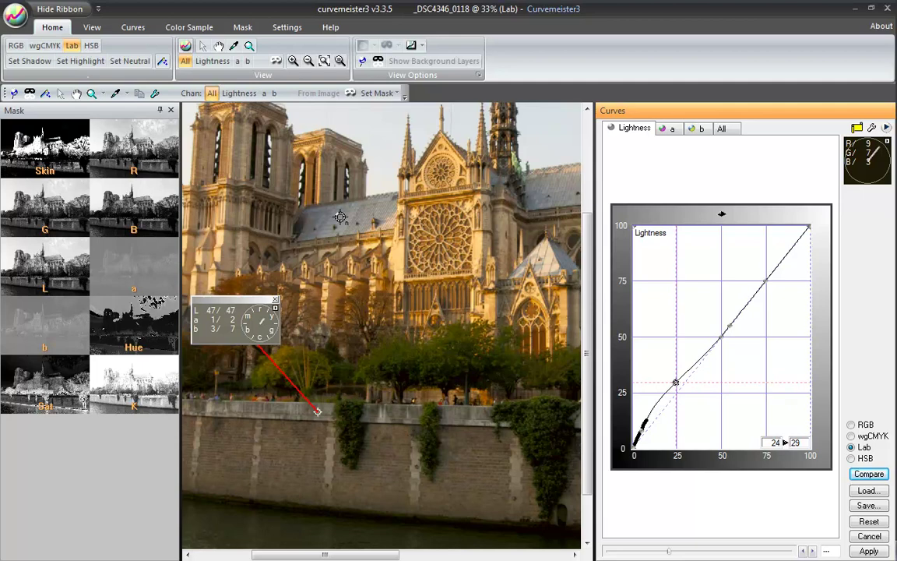
# Place a Lightness pin between the shadow and quarter-tone pins at about input 15, output 19
pyautogui.press('Left')
pyautogui.press('Left')
pyautogui.press('Left')
pyautogui.press('Left')
pyautogui.press('Left')
pyautogui.press('Left')
pyautogui.press('Left')
pyautogui.press('Left')
pyautogui.press('Left')
pyautogui.press('Left')
pyautogui.press('Down')
pyautogui.press('Down')
pyautogui.press('Down')
pyautogui.press('Down')
pyautogui.press('Down')
pyautogui.press('Down')
pyautogui.press('Down')
pyautogui.press('Down')
pyautogui.press('Down')
pyautogui.press('Down')
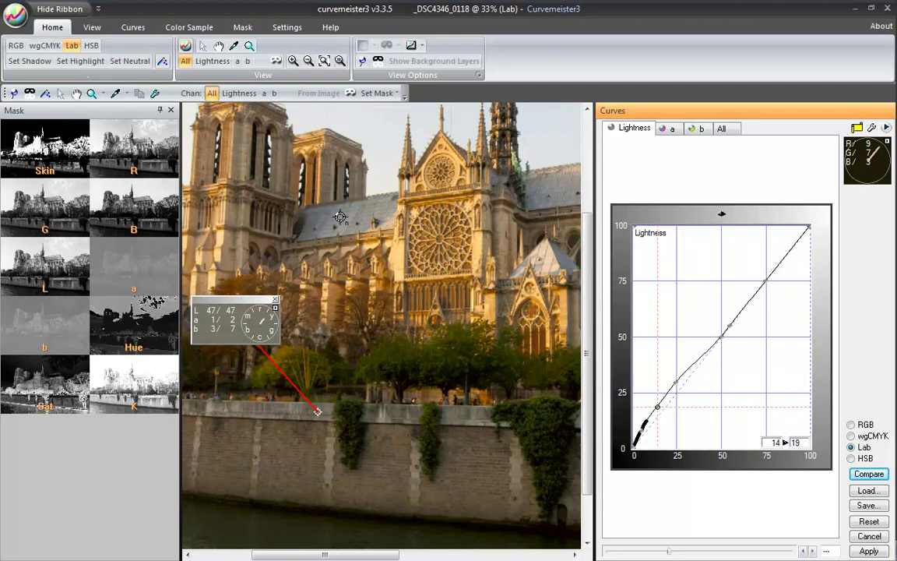
pyautogui.press('Right')
pyautogui.press('Down')
pyautogui.press('Up')
pyautogui.press('Right')
pyautogui.press('Up')
pyautogui.press('Down')
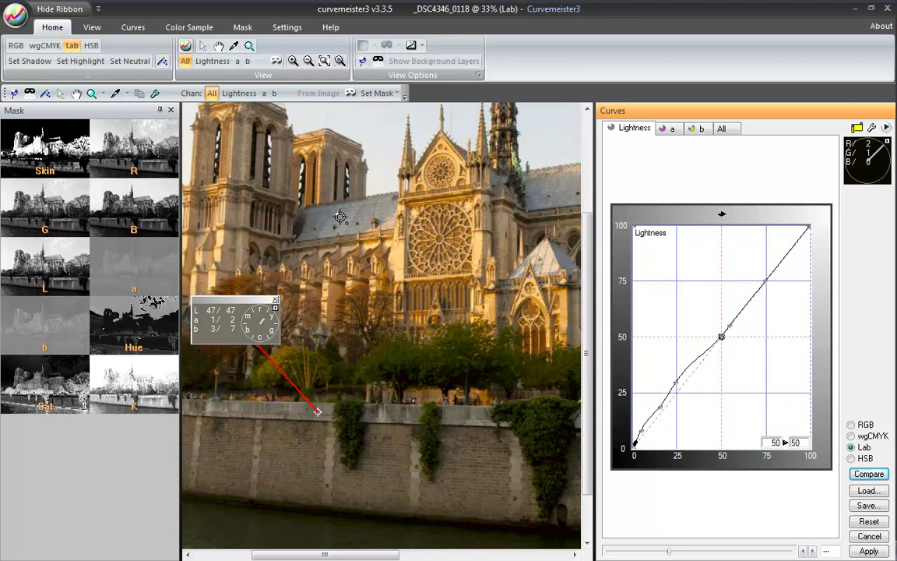
# Raise the Lightness midtone pin to input 50, output 53, and set the quarter-tone pin to input 25, output 29
pyautogui.moveTo(721, 336)
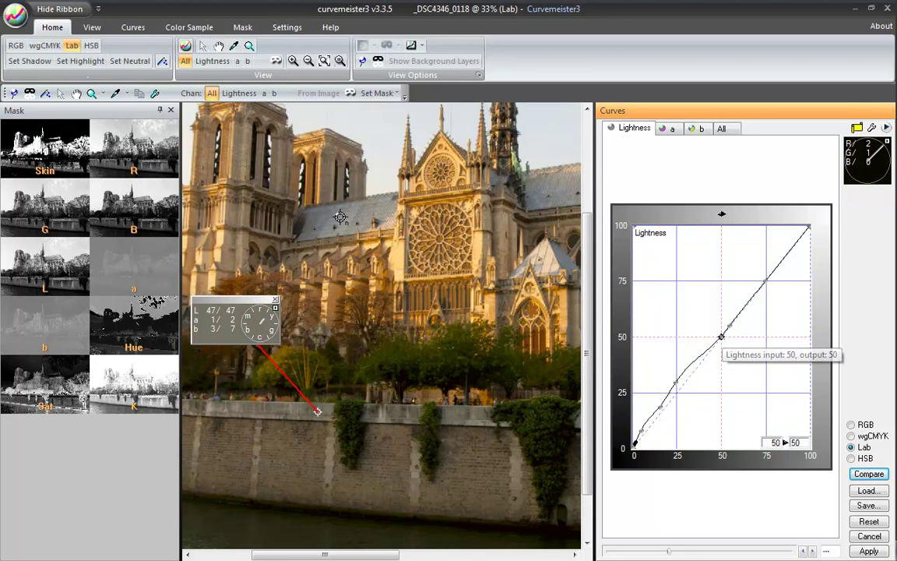
pyautogui.moveTo(720, 336)
pyautogui.mouseDown()
pyautogui.moveTo(730, 380)
pyautogui.moveTo(740, 335)
pyautogui.moveTo(720, 338)
pyautogui.moveTo(721, 330)
pyautogui.mouseUp()
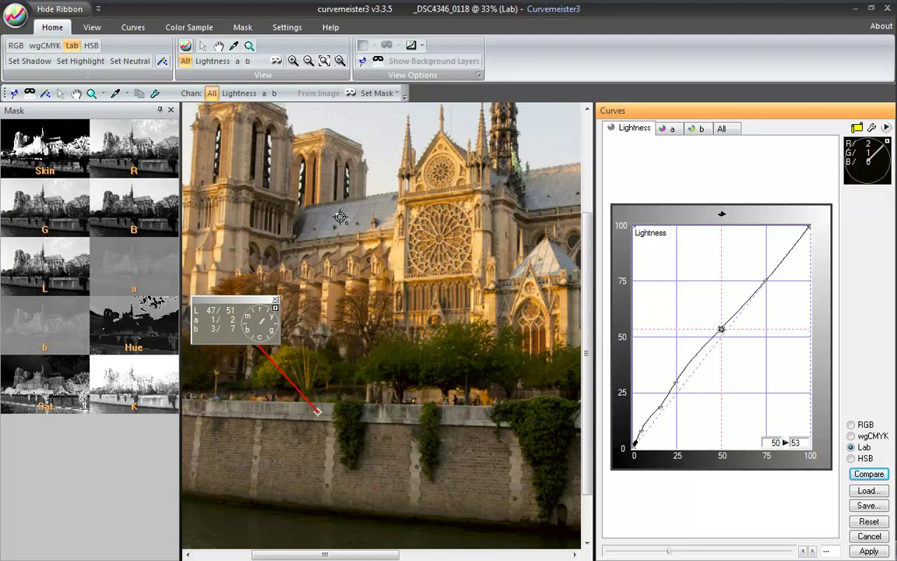
pyautogui.click(677, 382)
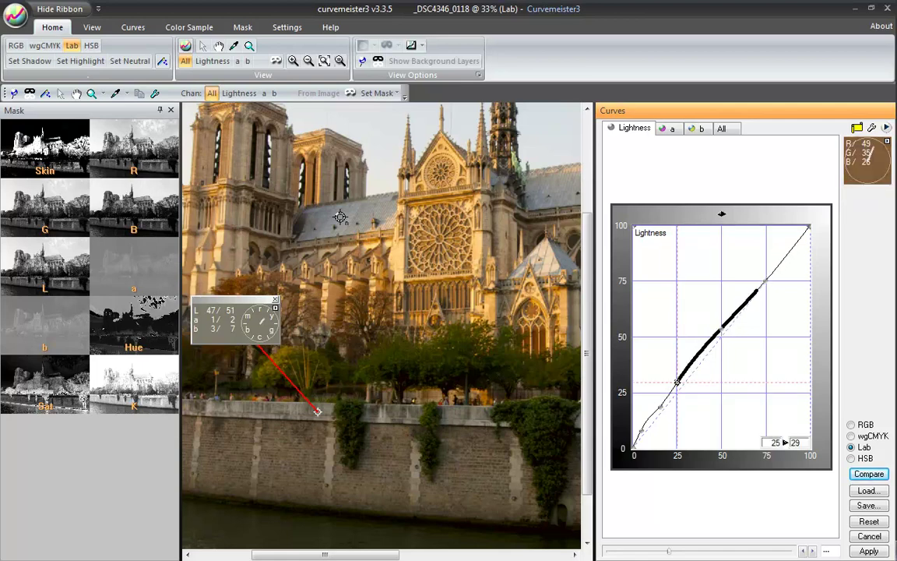
# Raise the three-quarter-tone pin of the Lightness curve slightly, to an output of about 77
pyautogui.press('Tab')
pyautogui.press('Tab')
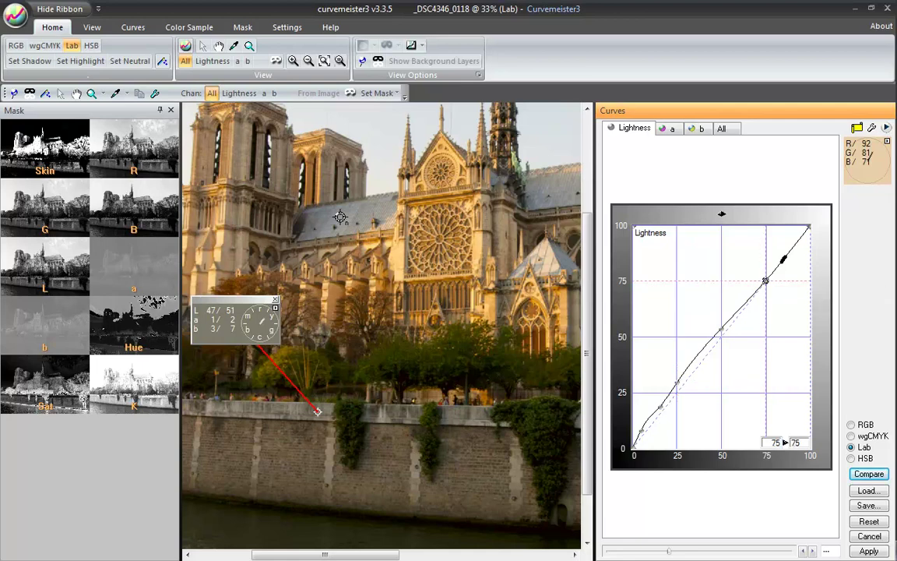
pyautogui.press('Up')
pyautogui.press('Up')
pyautogui.press('Up')
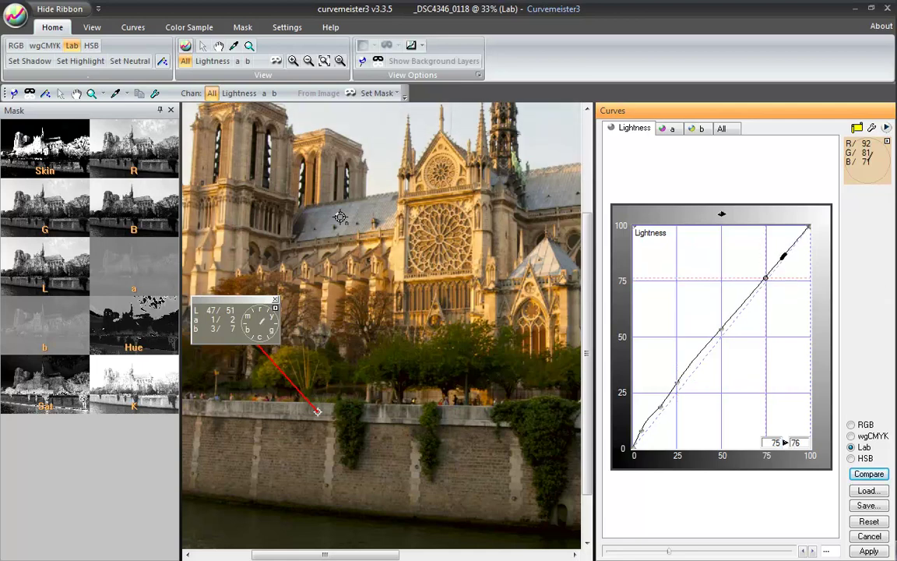
pyautogui.press('Down')
pyautogui.press('Left')
# Nudge the Lightness midtone pin up and down around the centre, settling at input 52, output 49
pyautogui.press('Tab')
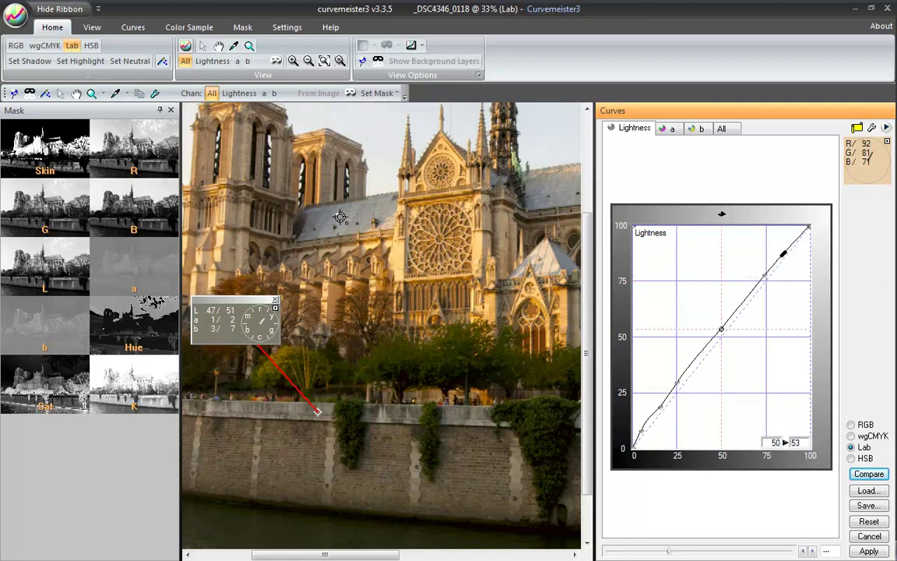
pyautogui.press('Up')
pyautogui.press('Up')
pyautogui.press('Left')
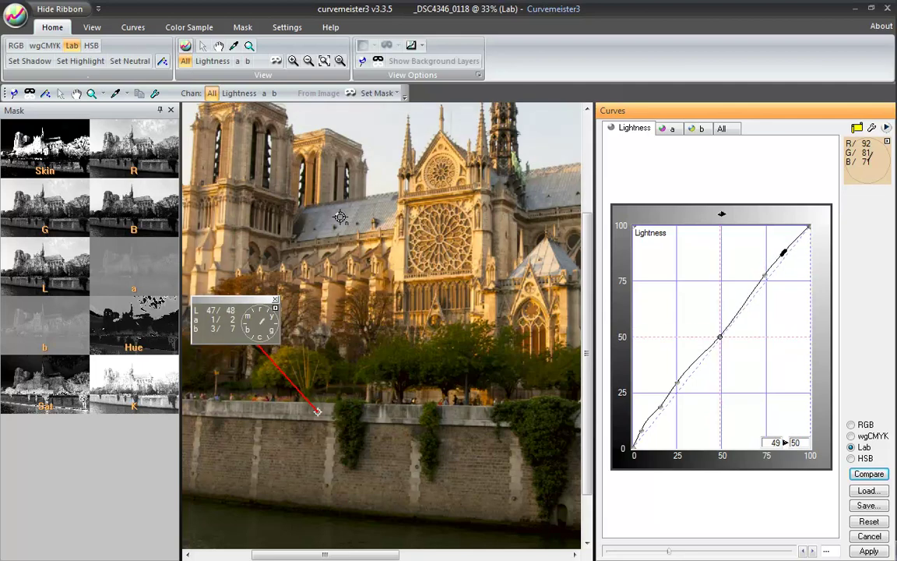
pyautogui.press('Right')
pyautogui.press('Down')
pyautogui.press('Down')
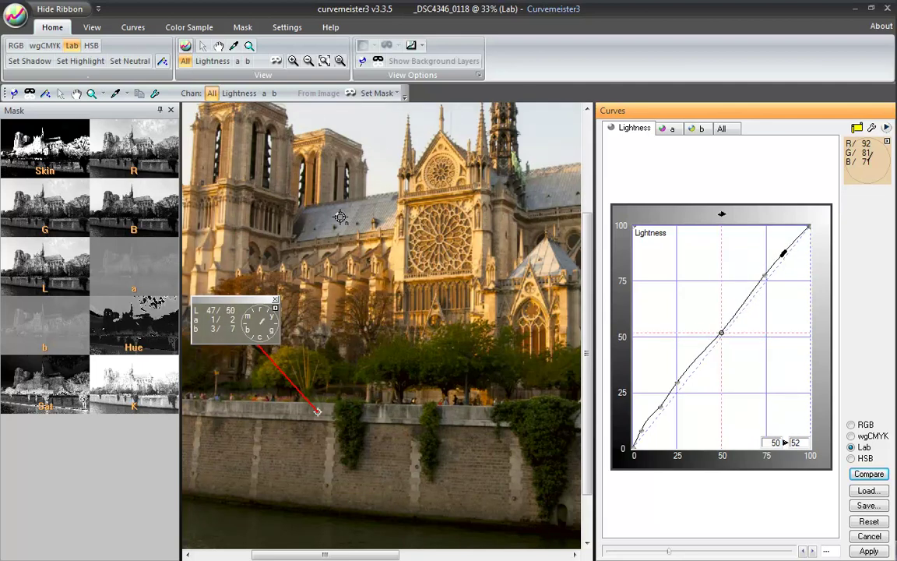
pyautogui.press('Right')
pyautogui.press('Down')
pyautogui.press('Down')
pyautogui.press('Right')
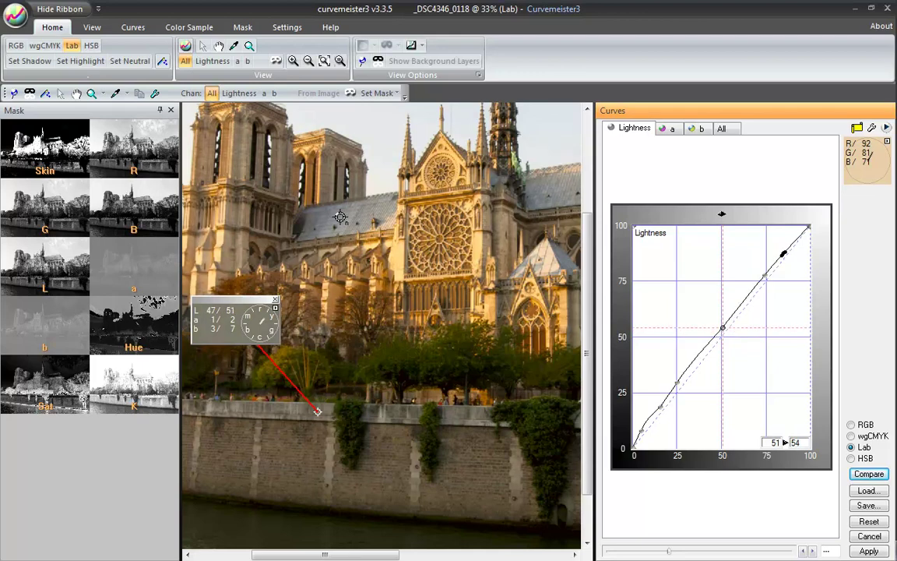
pyautogui.press('Down')
pyautogui.press('Down')
pyautogui.press('Down')
pyautogui.press('Down')
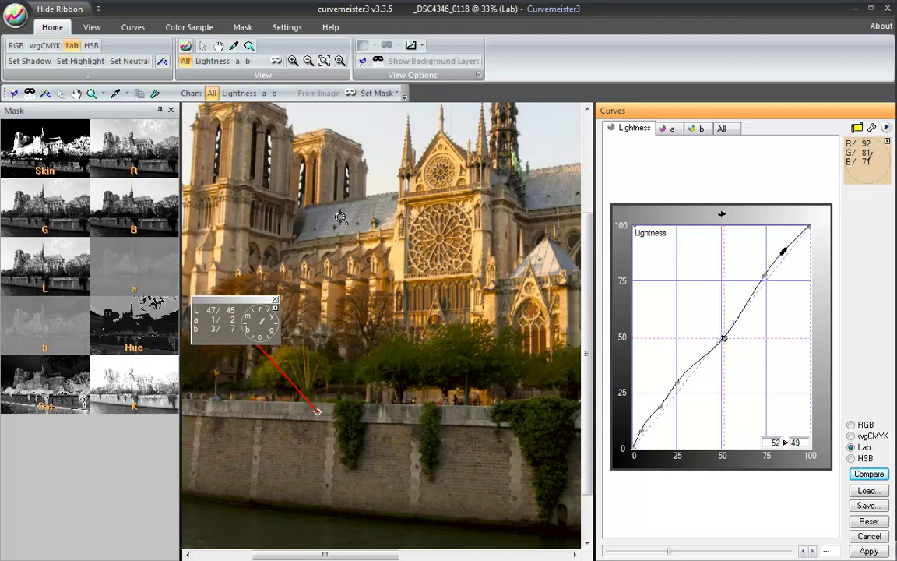
# Set the three-quarter-tone pin of the Lightness curve to input 75, output 78
pyautogui.press('Tab')
pyautogui.press('Up')
pyautogui.press('Up')
pyautogui.press('Right')
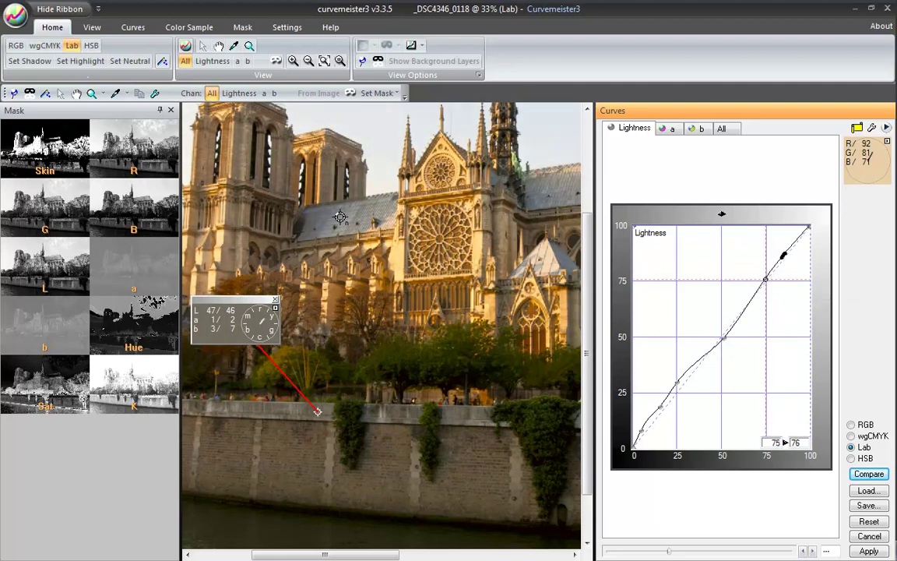
pyautogui.press('Down')
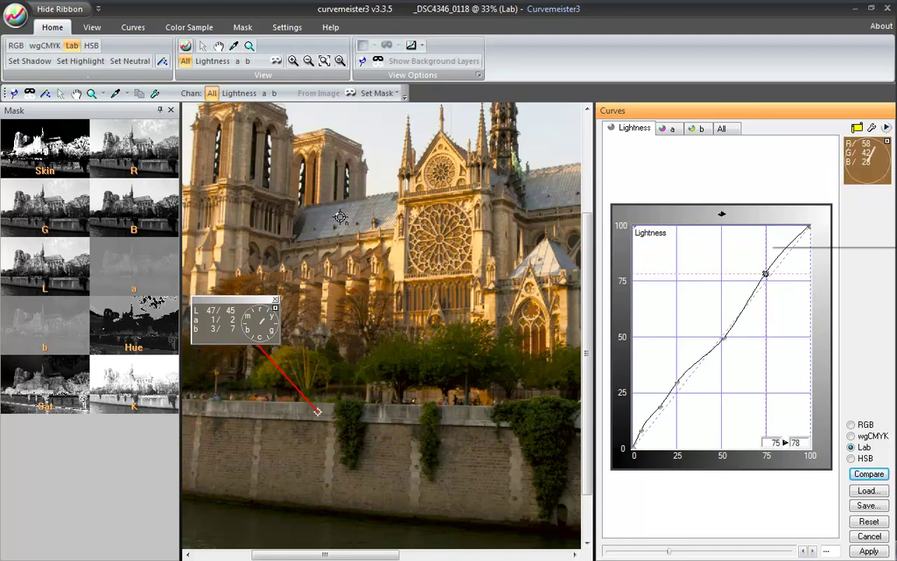
# Try the white endpoint at input 98, return it to input 100, and add a highlight pin at input 81, output 83
pyautogui.moveTo(765, 273); pyautogui.dragTo(806, 225)
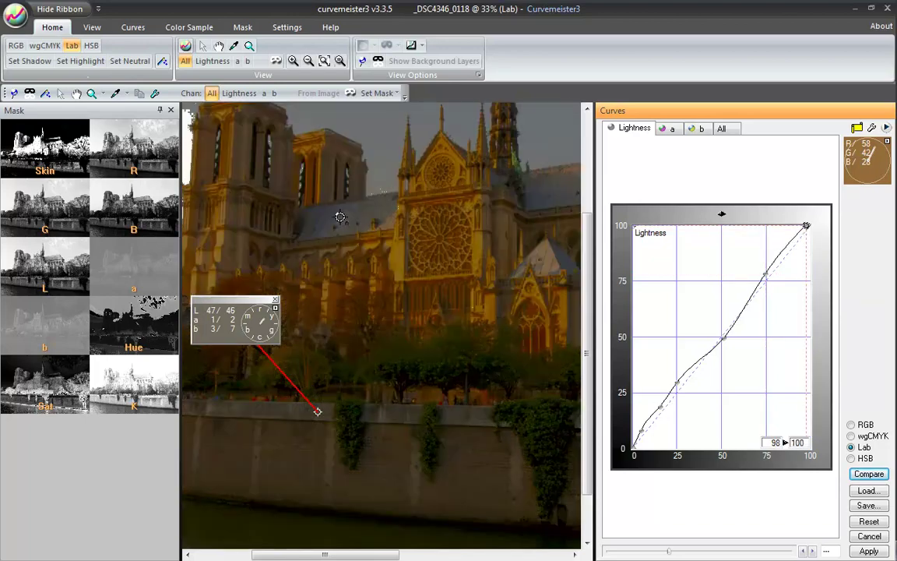
pyautogui.moveTo(806, 226); pyautogui.dragTo(810, 225)
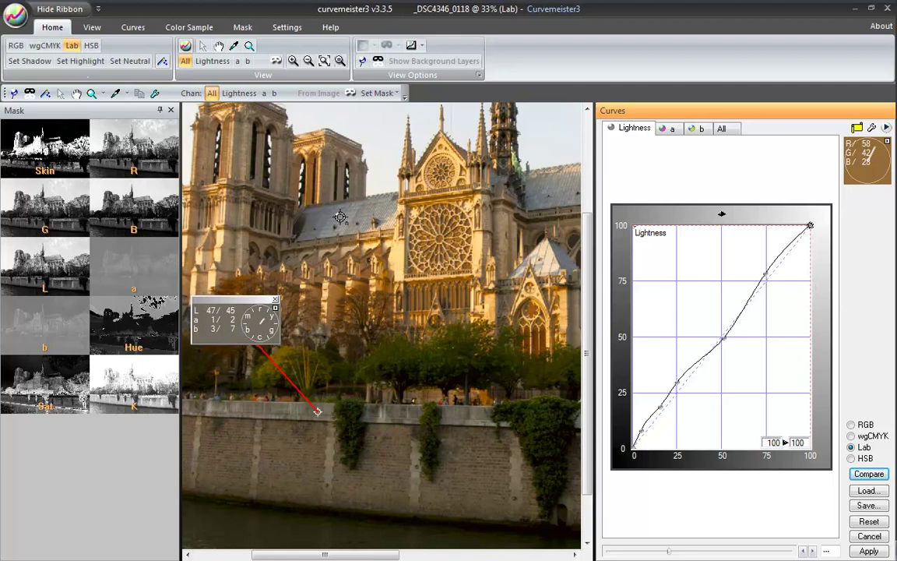
pyautogui.click(341, 216)
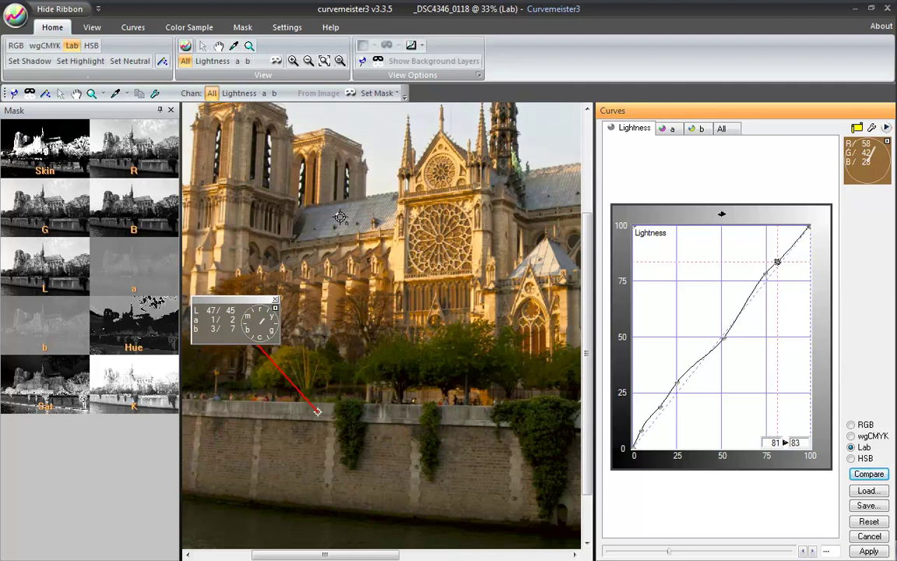
# Move the Lightness highlight pin to input 82, output 83, and add a brighter pin at input 93, output 93
pyautogui.press('Right')
pyautogui.press('Down')
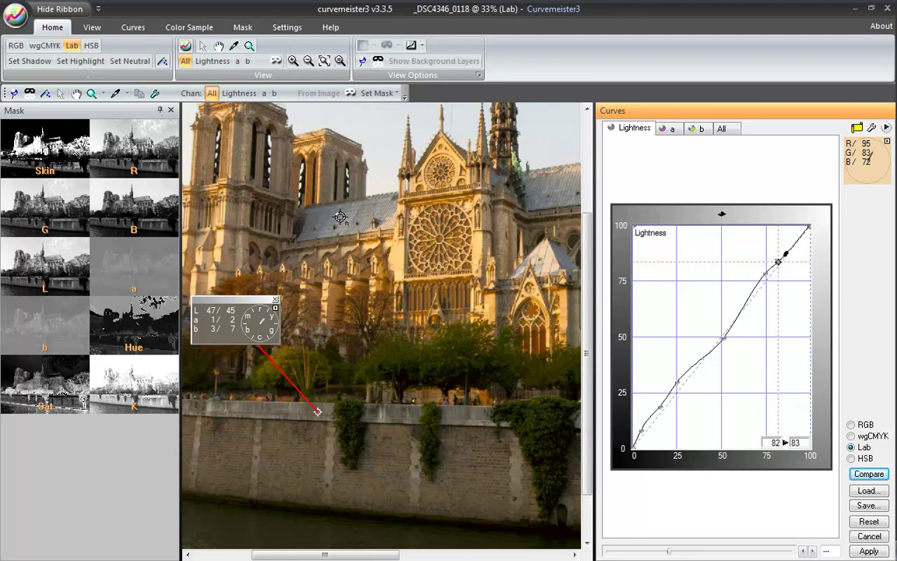
pyautogui.press('Right')
pyautogui.press('Right')
pyautogui.press('Right')
pyautogui.press('Right')
pyautogui.press('Right')
pyautogui.press('Right')
pyautogui.press('Right')
pyautogui.press('Right')
pyautogui.press('Right')
pyautogui.press('Right')
pyautogui.press('Right')
pyautogui.press('Up')
pyautogui.press('Up')
pyautogui.press('Up')
pyautogui.press('Up')
pyautogui.press('Up')
pyautogui.press('Up')
pyautogui.press('Up')
pyautogui.press('Up')
pyautogui.press('Up')
pyautogui.press('Up')
pyautogui.press('Up')
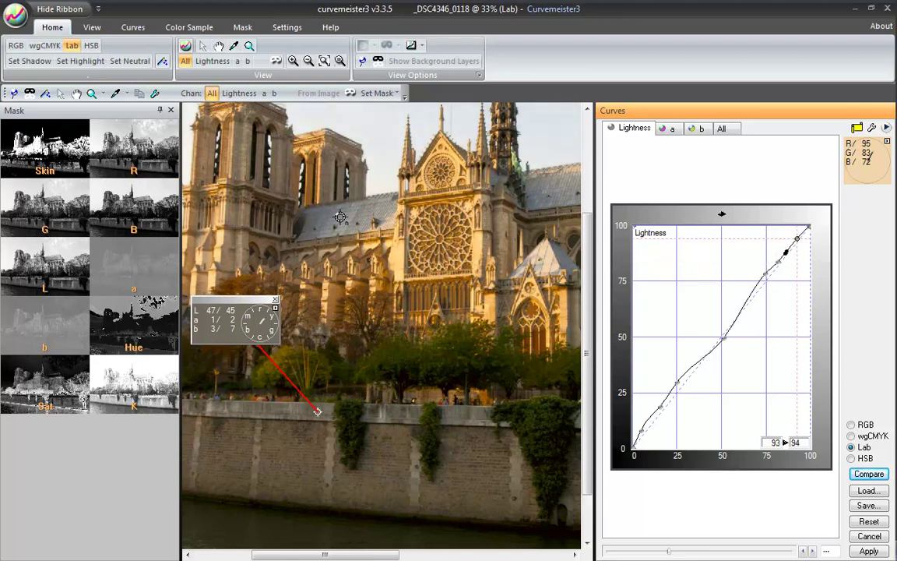
pyautogui.press('Down')
pyautogui.press('Left')
pyautogui.press('Up')
pyautogui.press('Down')
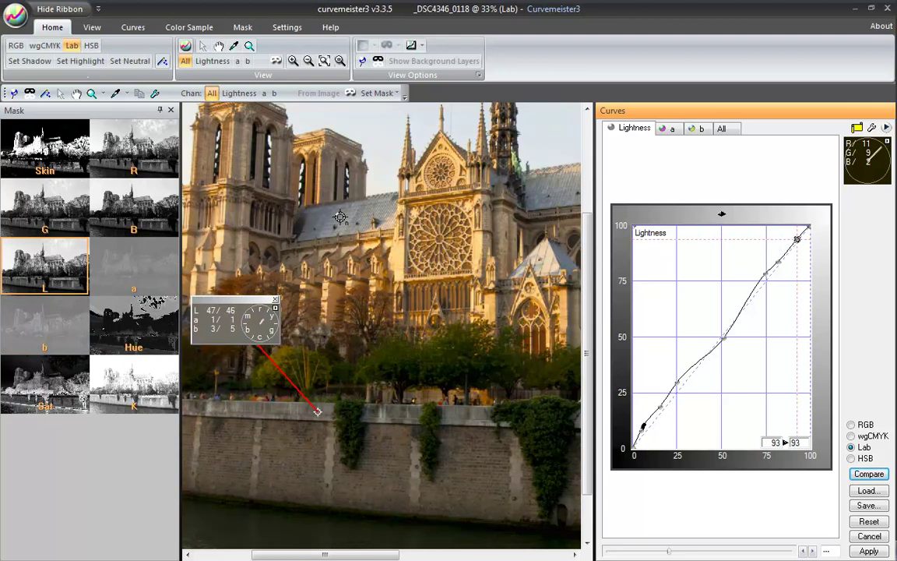
# Use the L channel as the mask and add a midtone pin to its mask curve at input 130, output 241
pyautogui.click(45, 264)
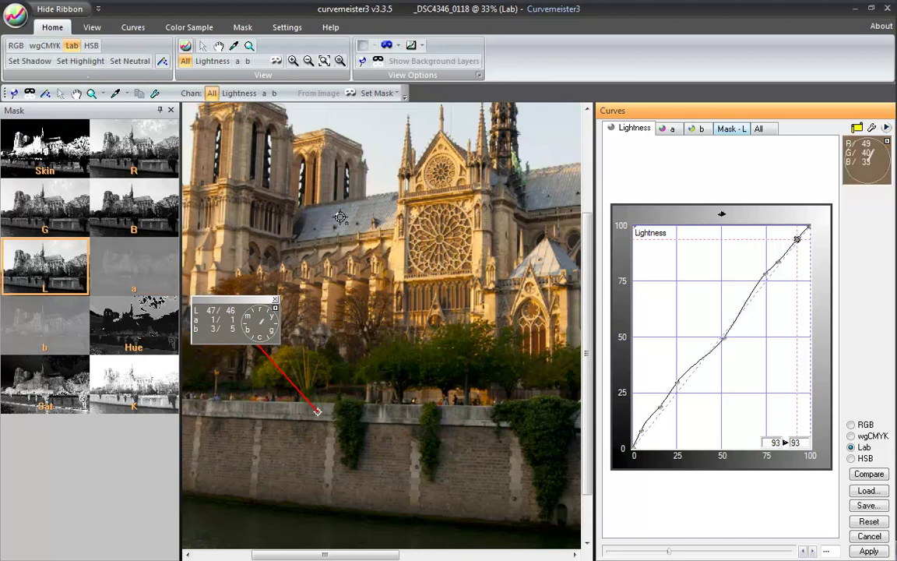
pyautogui.hotkey('ctrl', 'Tab')
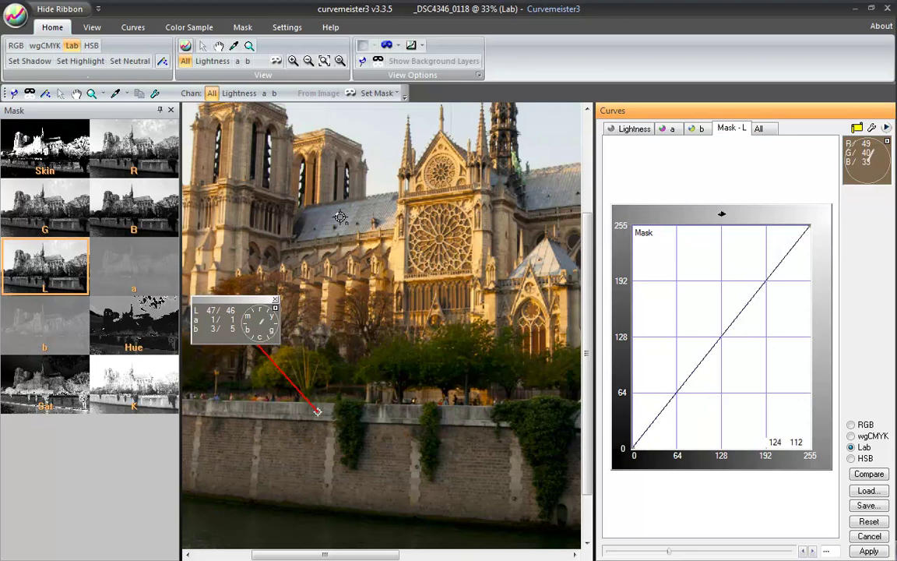
pyautogui.click(721, 334)
pyautogui.moveTo(721, 334); pyautogui.dragTo(723, 237)
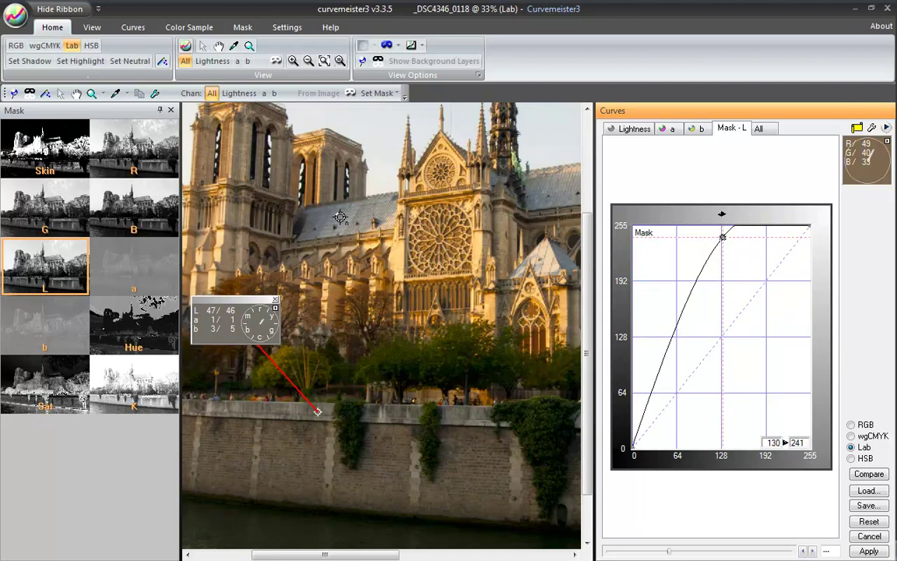
pyautogui.moveTo(722, 237); pyautogui.dragTo(725, 256)
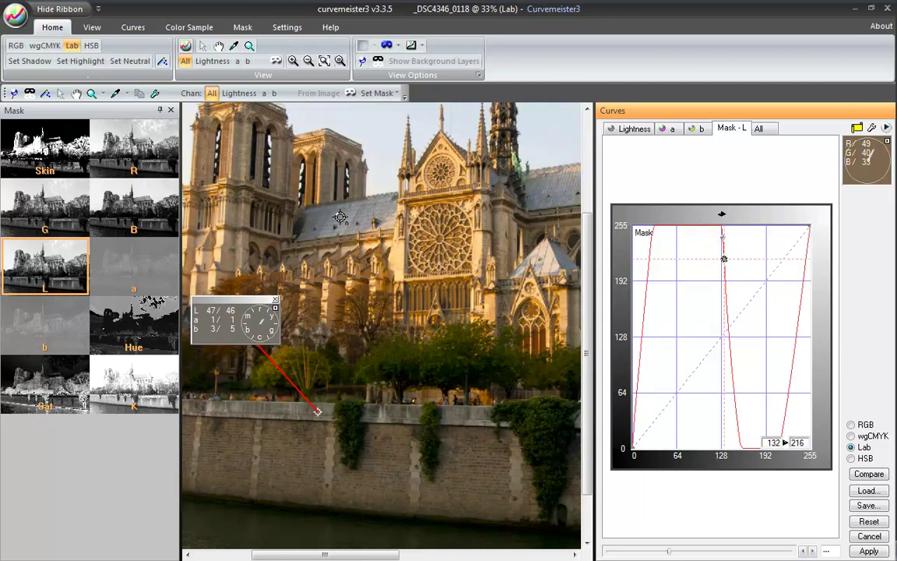
pyautogui.press('Delete')
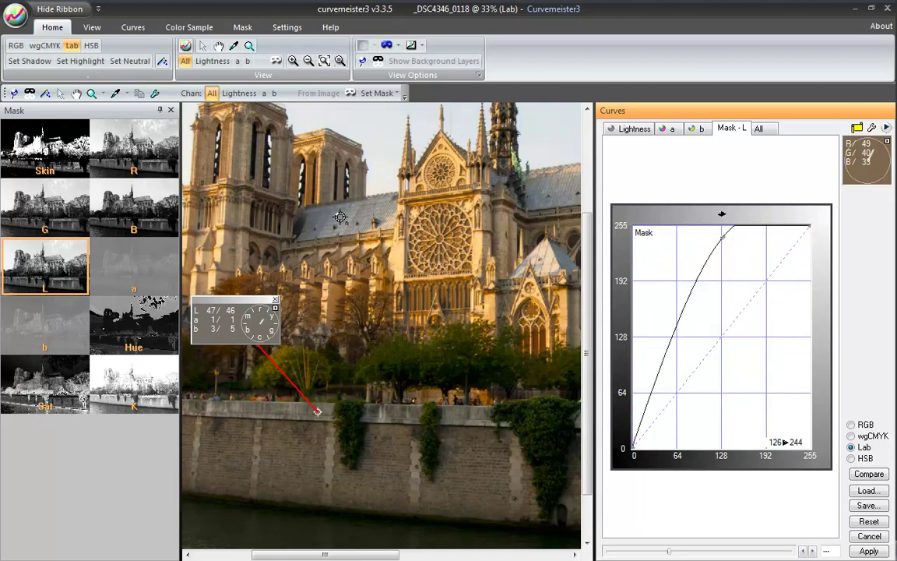
# Shape the mask curve into an arch, with the white endpoint at output 0 and the midtone pin near maximum output
pyautogui.moveTo(724, 237); pyautogui.dragTo(724, 286)
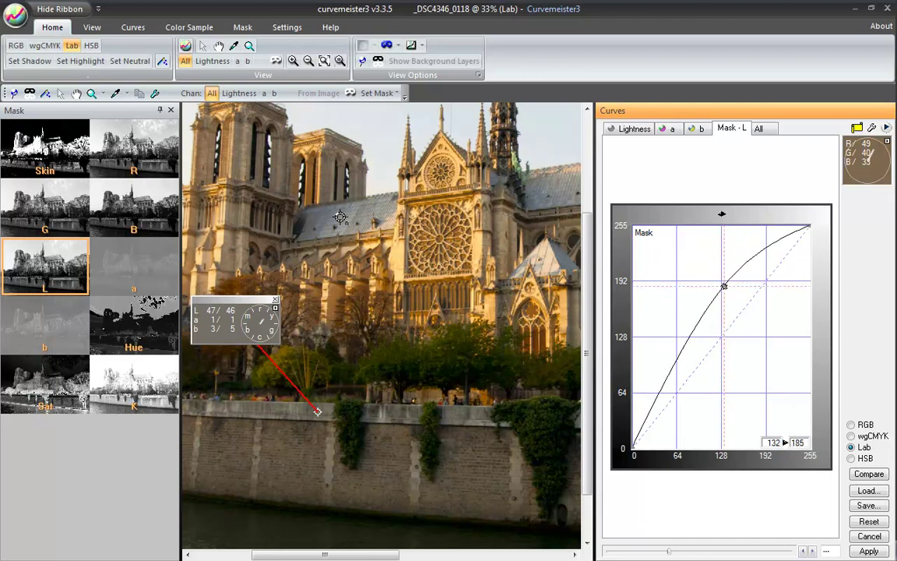
pyautogui.moveTo(811, 225); pyautogui.dragTo(810, 449)
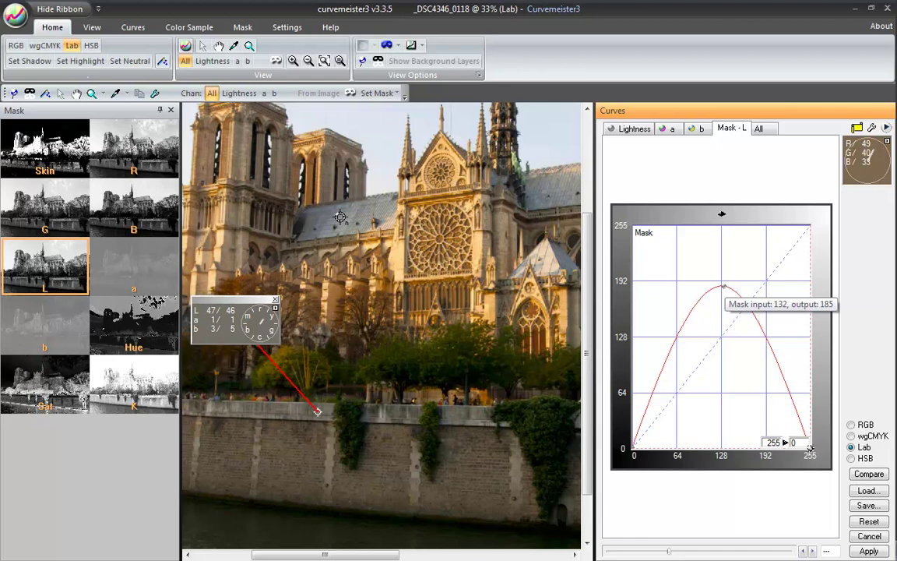
pyautogui.moveTo(723, 286); pyautogui.dragTo(723, 226)
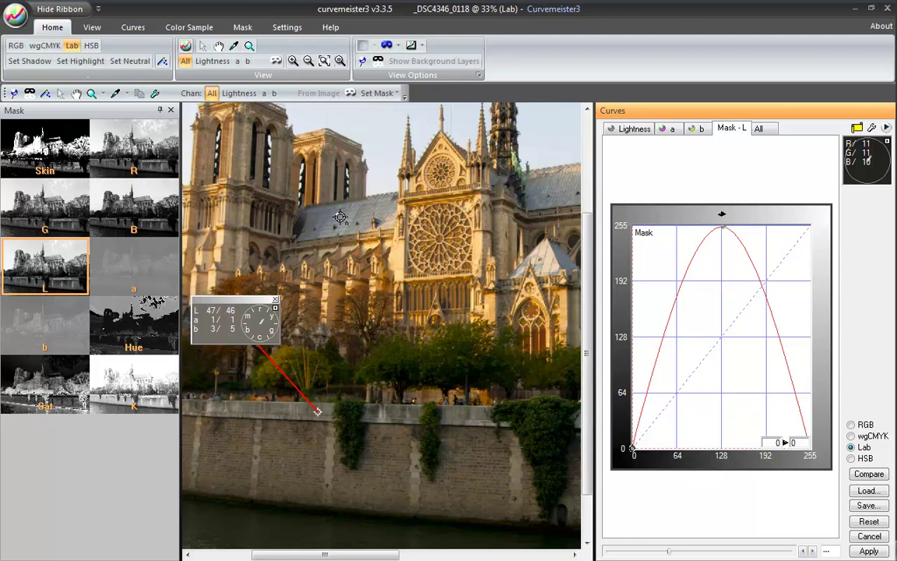
# Try raising the mask curve's black endpoint to outputs of 234, 206 and 243
pyautogui.moveTo(632, 448); pyautogui.dragTo(632, 254)
pyautogui.rightClick(633, 254)
pyautogui.press('Escape')
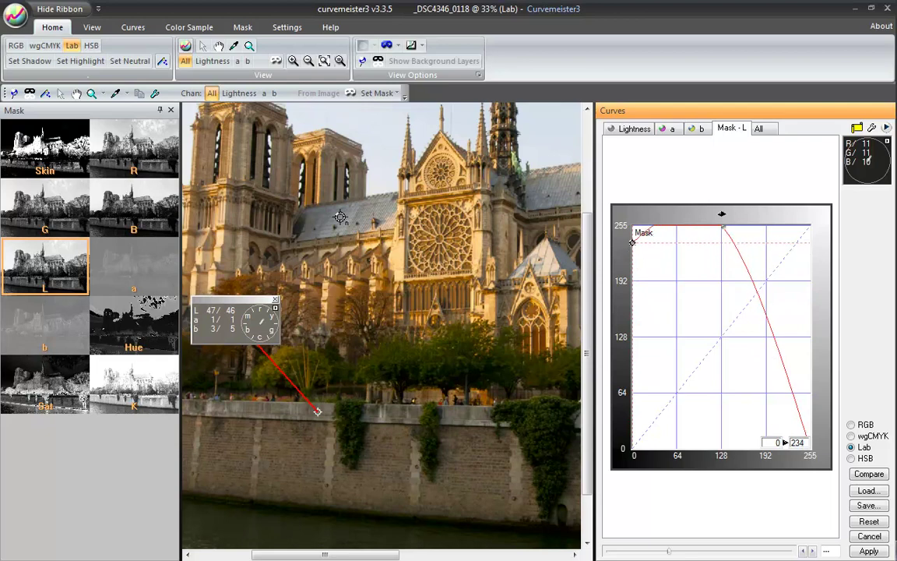
pyautogui.moveTo(632, 255)
pyautogui.mouseDown()
pyautogui.moveTo(632, 292)
pyautogui.moveTo(632, 267)
pyautogui.mouseUp()
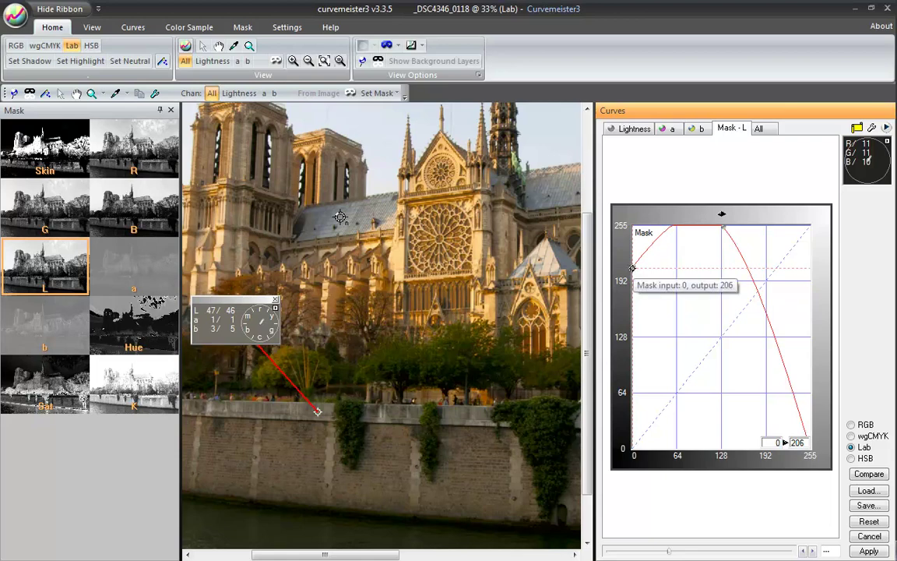
pyautogui.moveTo(632, 268); pyautogui.dragTo(632, 233)
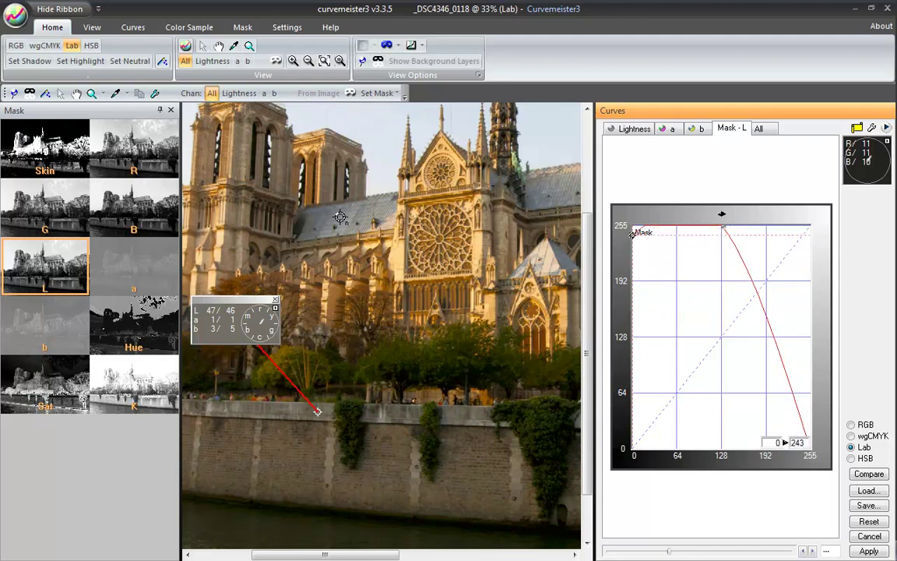
pyautogui.moveTo(632, 233); pyautogui.dragTo(632, 225)
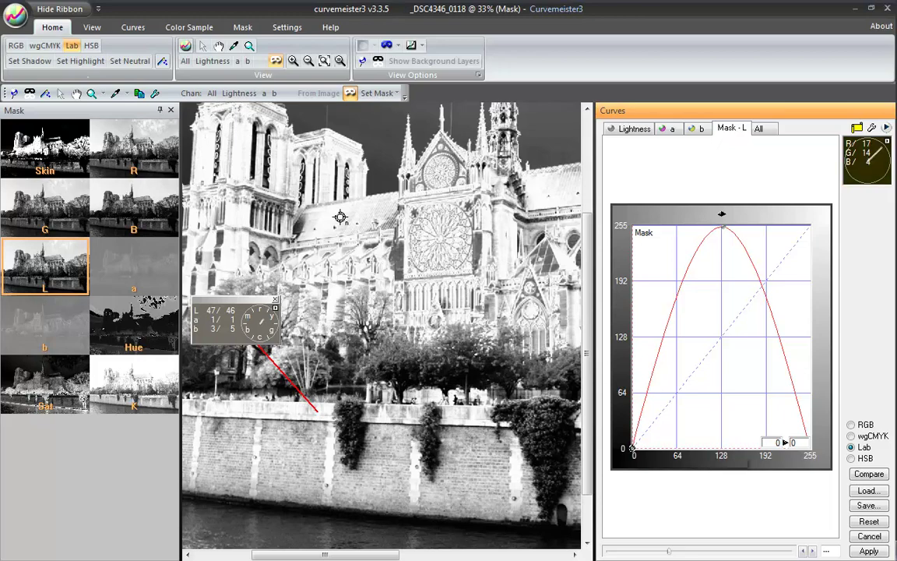
# With the mask displayed, raise the mask curve's black endpoint to output 214 and its white endpoint to output 41
pyautogui.moveTo(632, 450)
pyautogui.moveTo(632, 450); pyautogui.dragTo(632, 260)
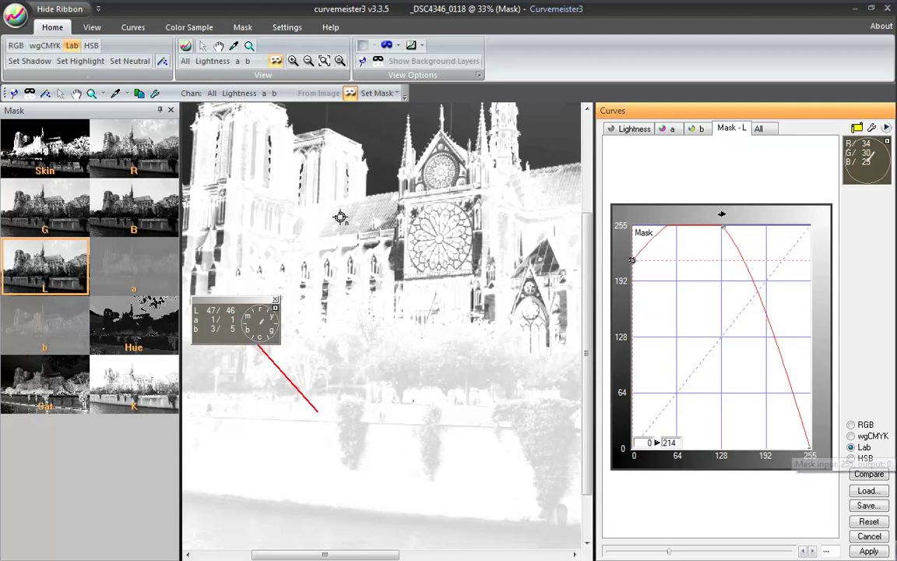
pyautogui.moveTo(810, 447); pyautogui.dragTo(809, 413)
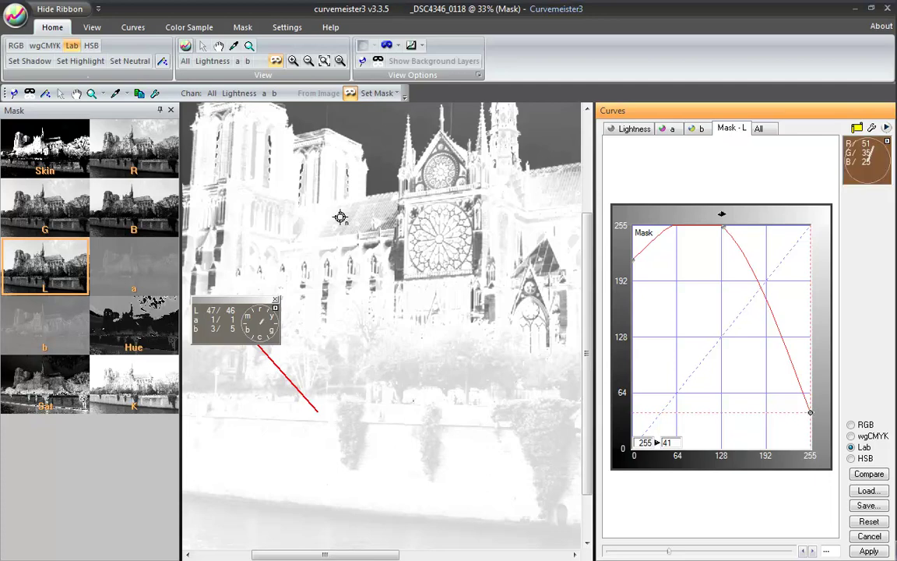
# Lower the mask curve's end point at input 255 to output 0 and return to the full-colour image view
pyautogui.moveTo(810, 412); pyautogui.dragTo(810, 449)
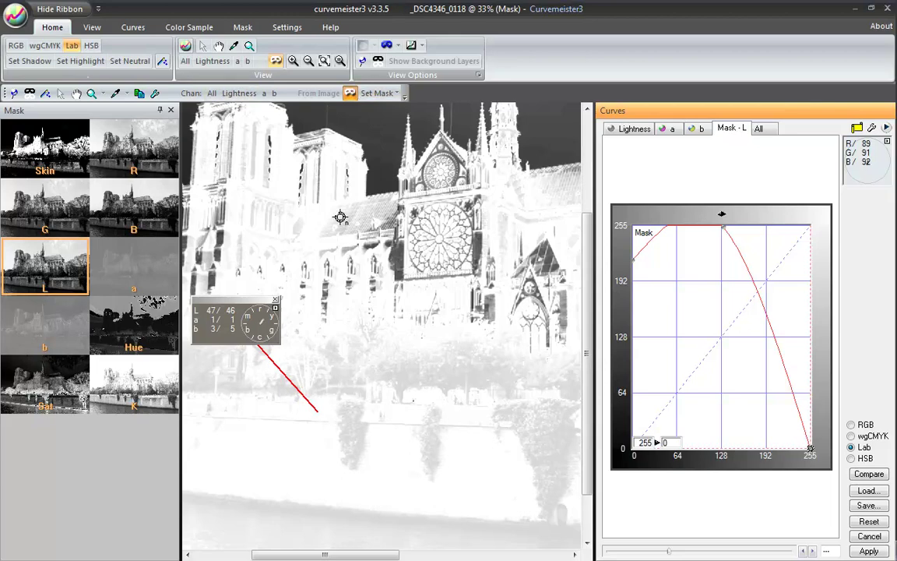
pyautogui.click(211, 93)
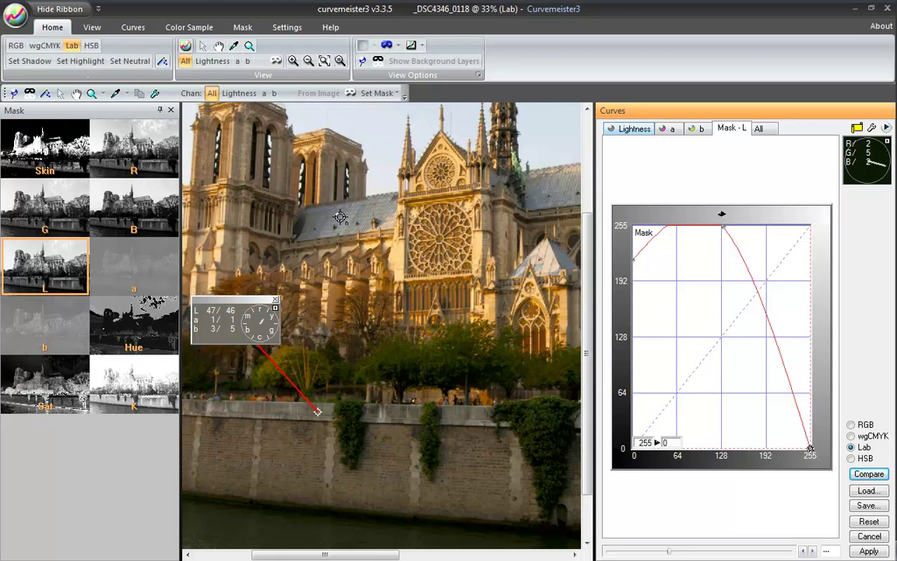
# From the Lightness curve, try stronger colour saturation settings and settle on a factor of 1.38
pyautogui.click(634, 129)
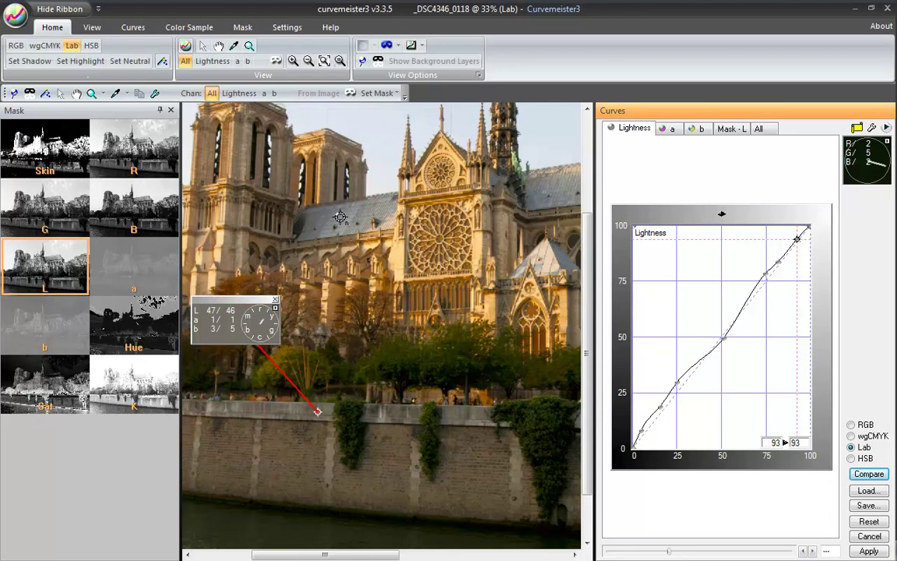
pyautogui.moveTo(777, 264)
pyautogui.press('Right')
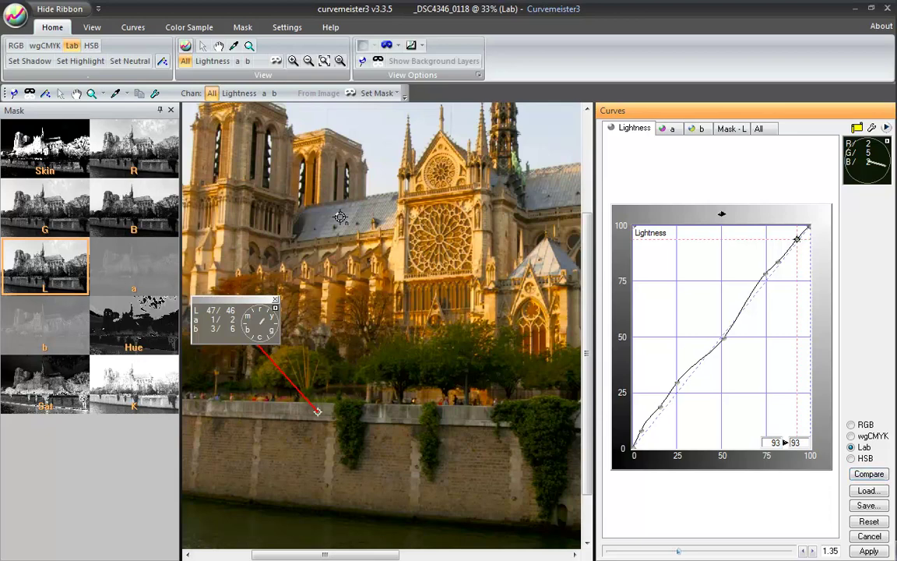
pyautogui.press('Right')
pyautogui.press('Right')
pyautogui.press('Right')
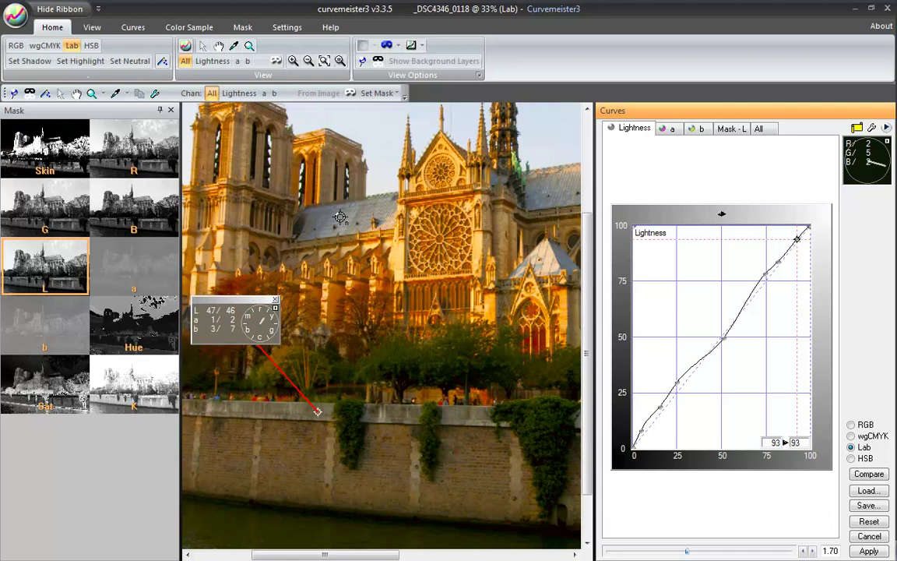
pyautogui.press('Right')
pyautogui.press('Right')
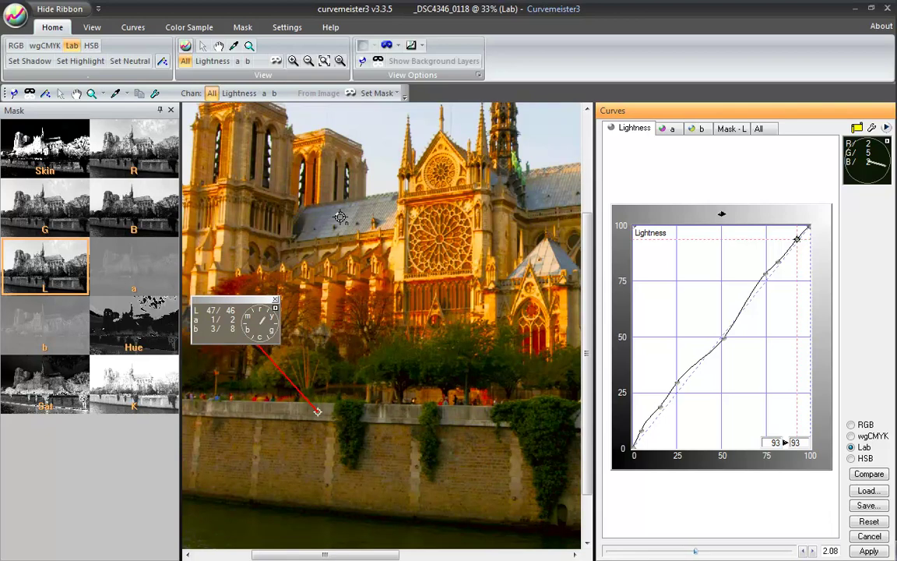
pyautogui.press('Left')
pyautogui.press('Right')
pyautogui.press('Left')
pyautogui.press('Left')
pyautogui.press('Left')
pyautogui.press('Left')
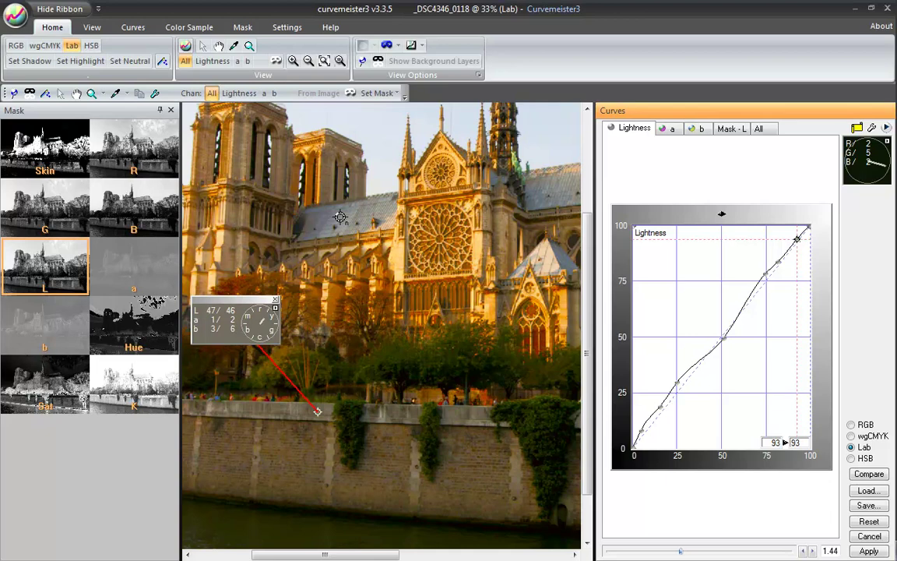
pyautogui.press('Left')
# Rotate the a curve slightly to a gentler slope and pin its upper-right half
pyautogui.press('Tab')
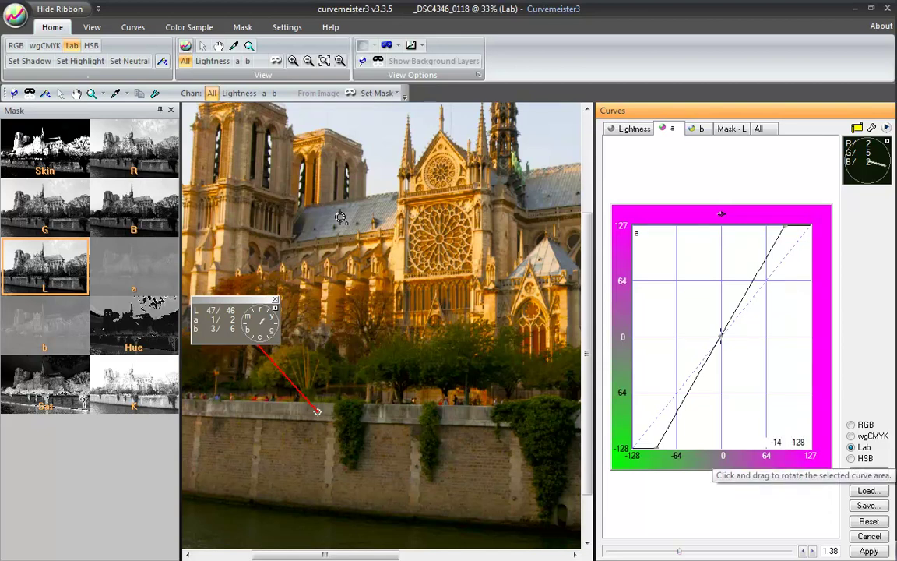
pyautogui.moveTo(755, 452); pyautogui.dragTo(750, 431)
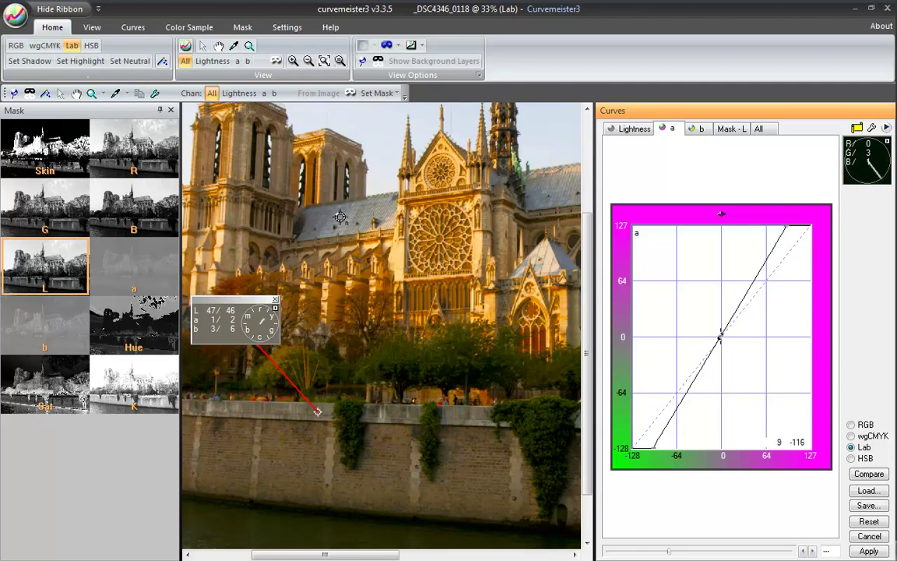
pyautogui.rightClick(699, 275)
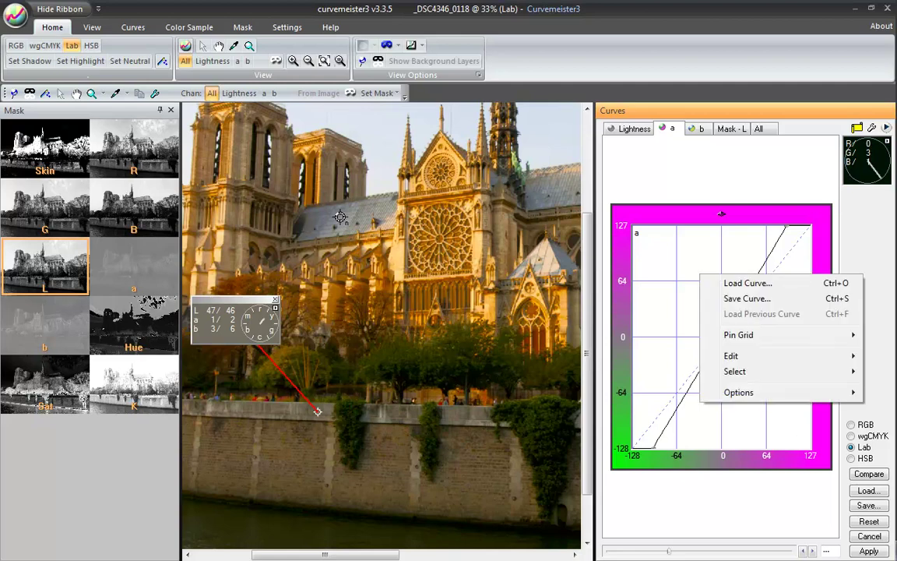
pyautogui.moveTo(738, 334)
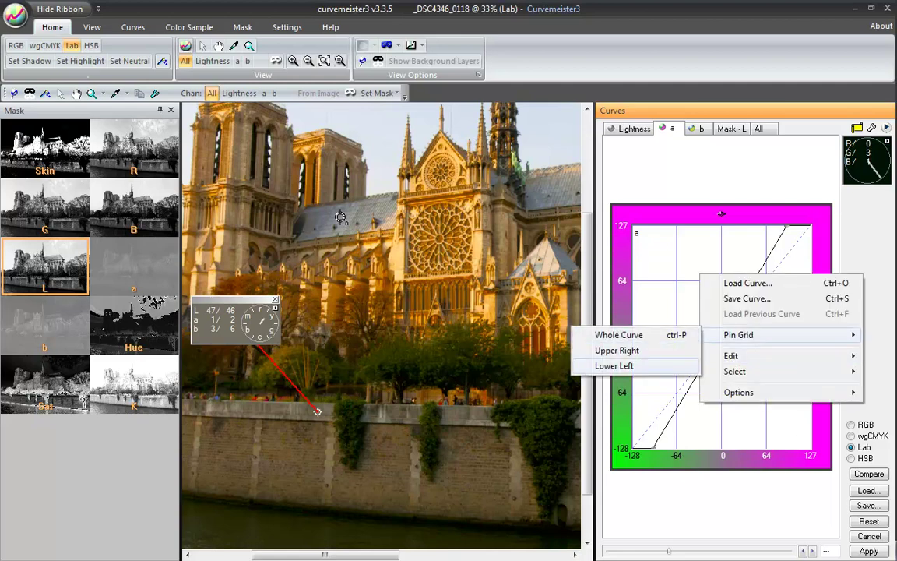
pyautogui.click(617, 351)
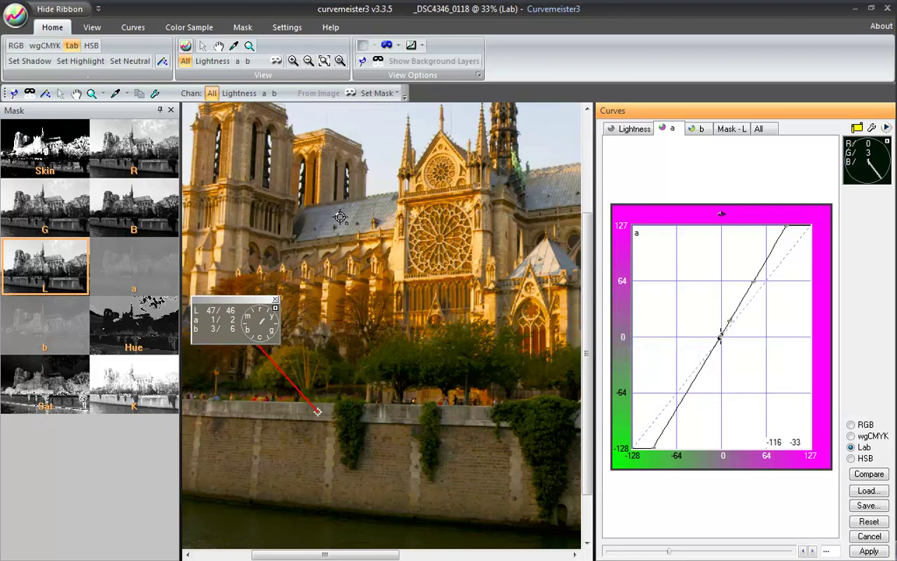
# Move the a curve's lower end point inward to input -35, output -128, to strengthen the greens
pyautogui.moveTo(653, 441)
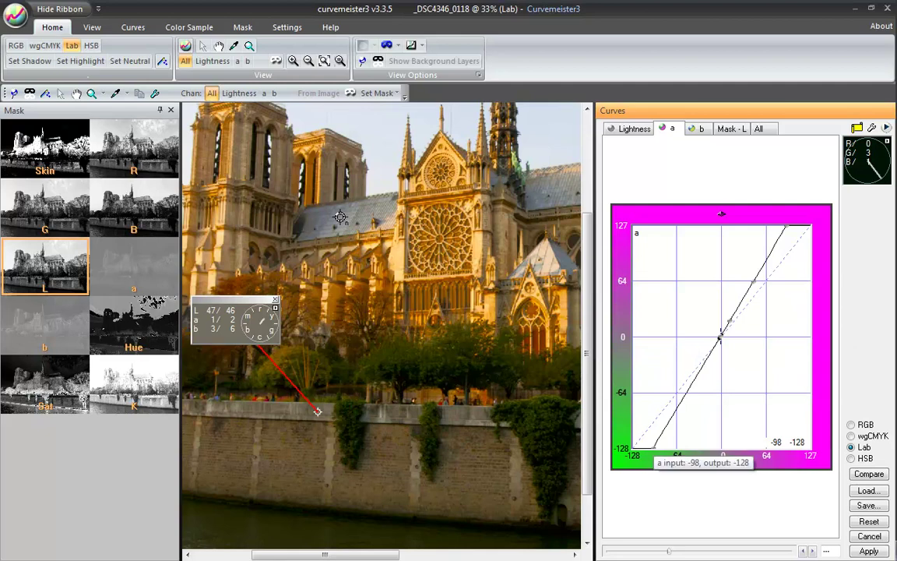
pyautogui.moveTo(653, 448)
pyautogui.mouseDown()
pyautogui.moveTo(712, 448)
pyautogui.moveTo(705, 448)
pyautogui.mouseUp()
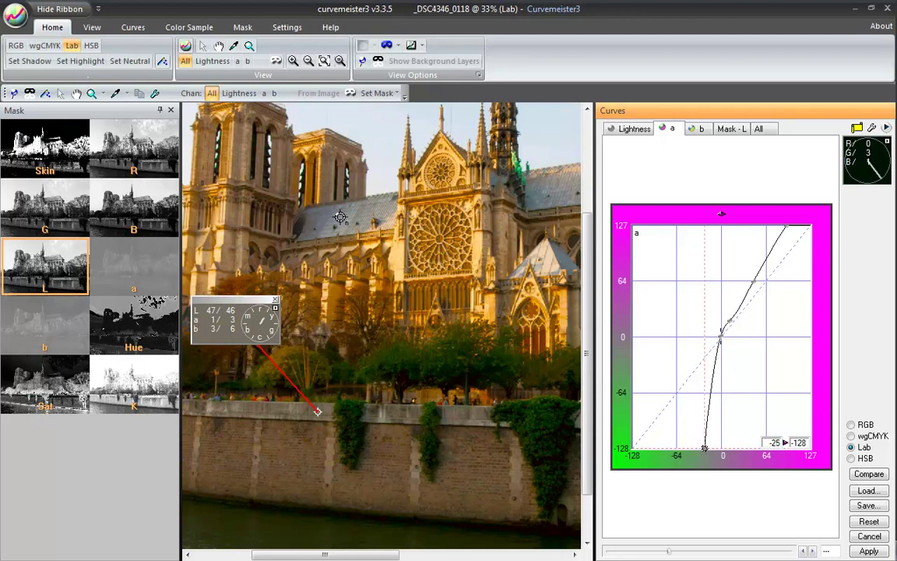
pyautogui.moveTo(704, 447)
pyautogui.mouseDown()
pyautogui.moveTo(687, 447)
pyautogui.moveTo(705, 448)
pyautogui.mouseUp()
pyautogui.moveTo(705, 448); pyautogui.dragTo(697, 448)
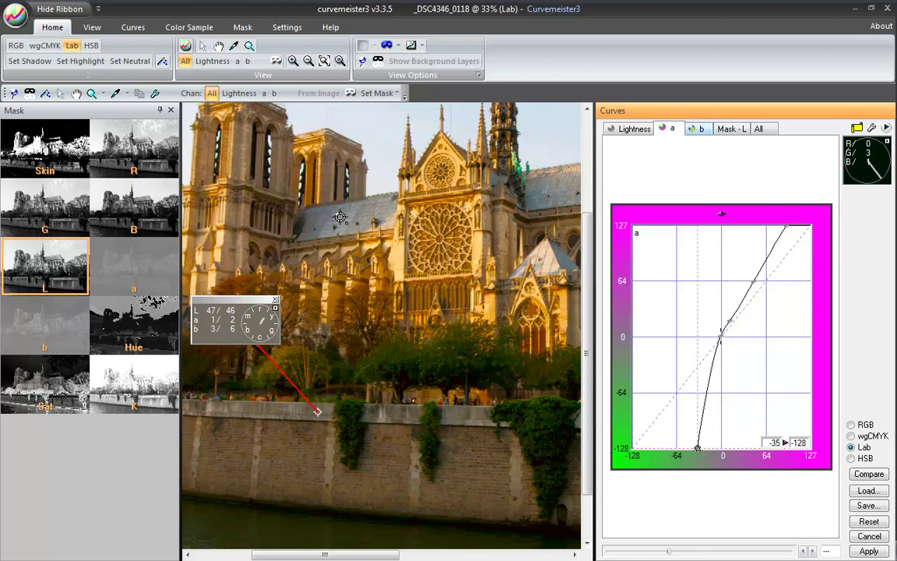
# Rotate the b curve slightly around its neutral point to a gentler slope
pyautogui.press('b')
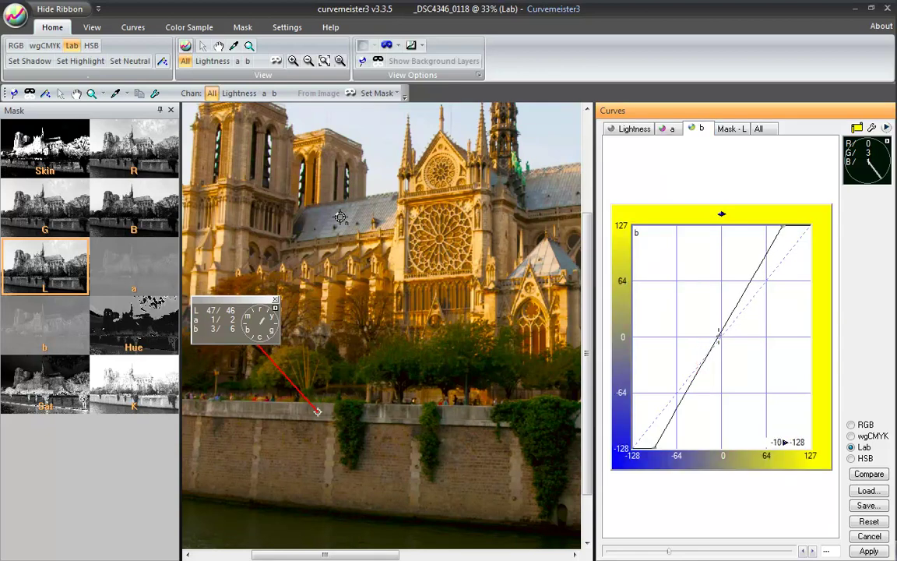
pyautogui.moveTo(714, 446); pyautogui.dragTo(656, 448)
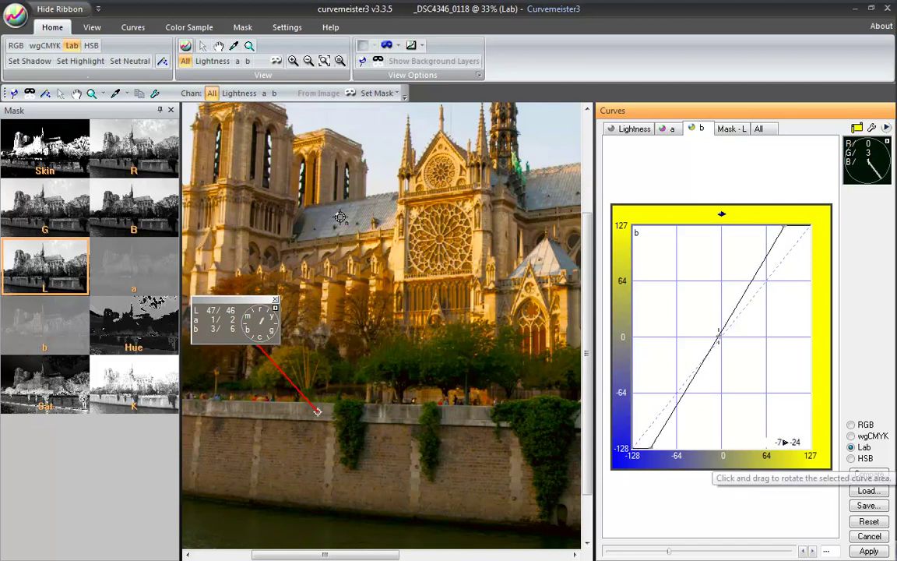
pyautogui.click(724, 327)
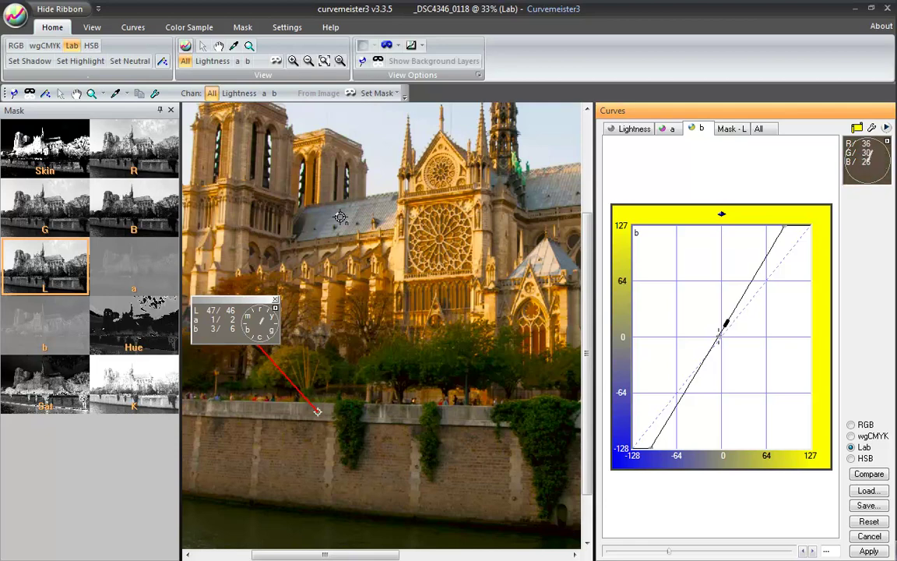
pyautogui.moveTo(726, 320)
pyautogui.mouseDown()
pyautogui.moveTo(722, 330)
pyautogui.moveTo(734, 291)
pyautogui.moveTo(723, 328)
pyautogui.mouseUp()
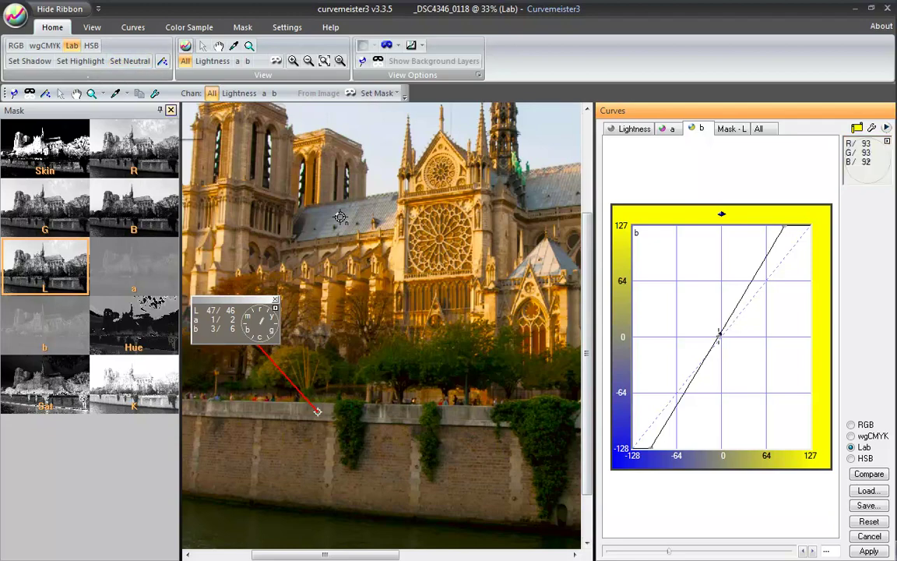
# Close the mask thumbnails and widen the curves area to enlarge the b curve graph
pyautogui.click(170, 110)
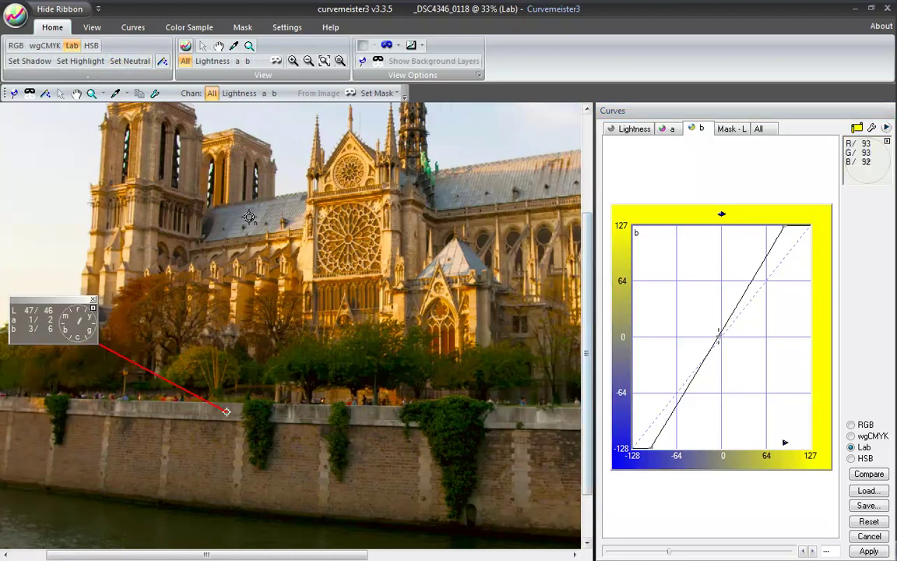
pyautogui.moveTo(590, 311); pyautogui.dragTo(454, 312)
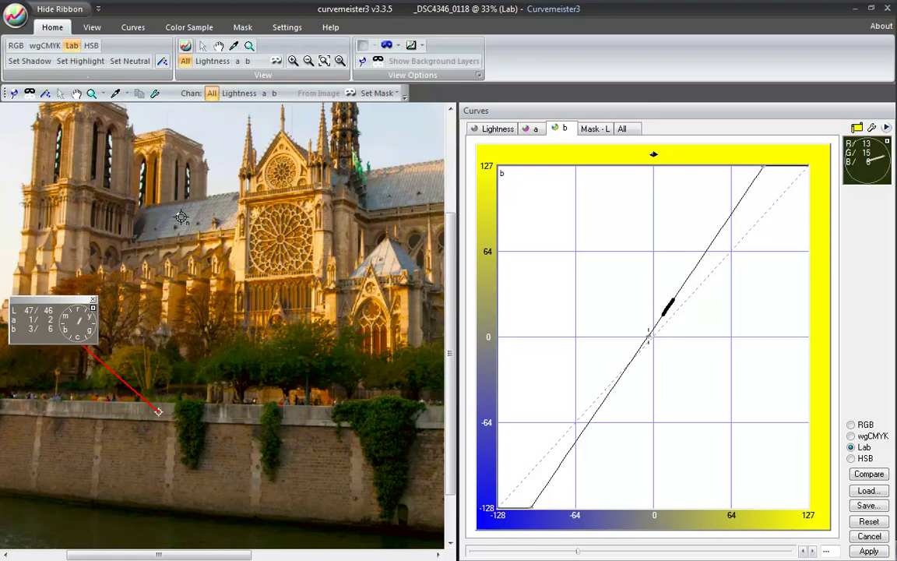
# Add a point above the neutral point on the b curve and raise it to input 10, output 18
pyautogui.click(181, 217)
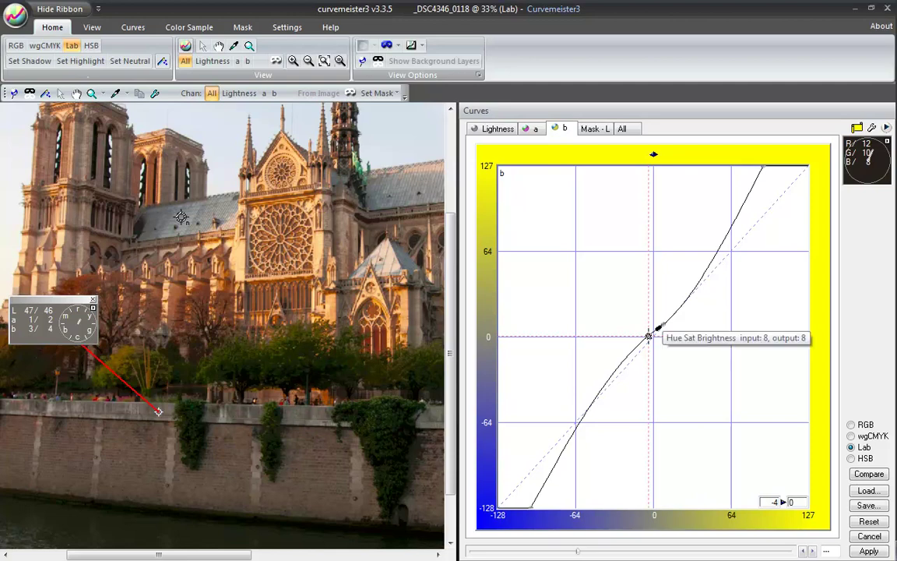
pyautogui.click(181, 216)
pyautogui.press('Up')
pyautogui.press('Up')
pyautogui.press('Up')
pyautogui.press('Up')
pyautogui.press('Up')
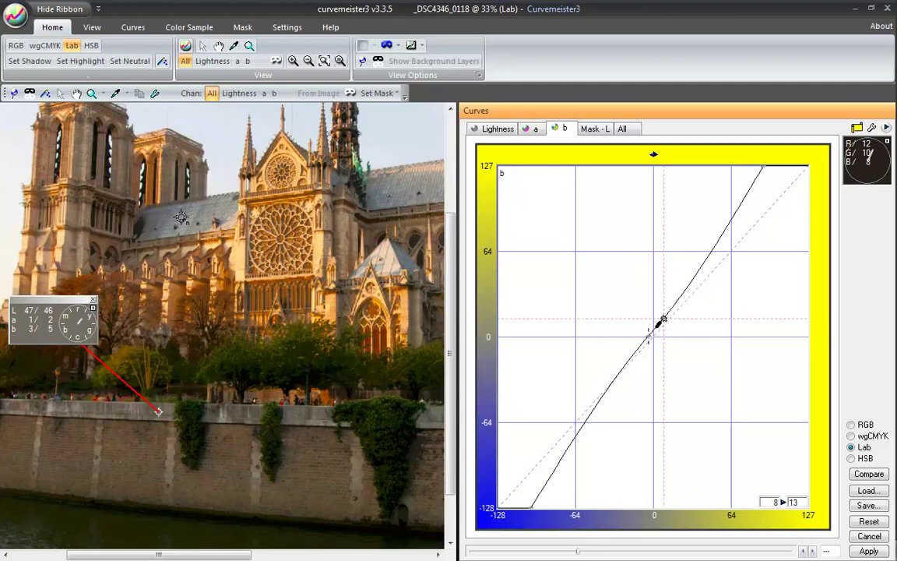
pyautogui.press('Up')
pyautogui.press('Up')
pyautogui.press('Up')
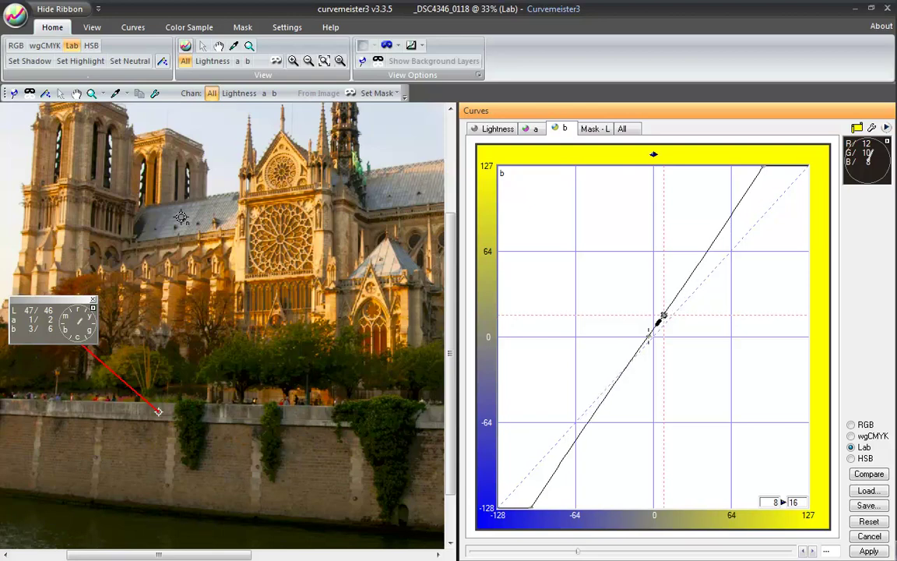
pyautogui.press('Up')
pyautogui.press('Right')
pyautogui.press('Right')
pyautogui.press('Up')
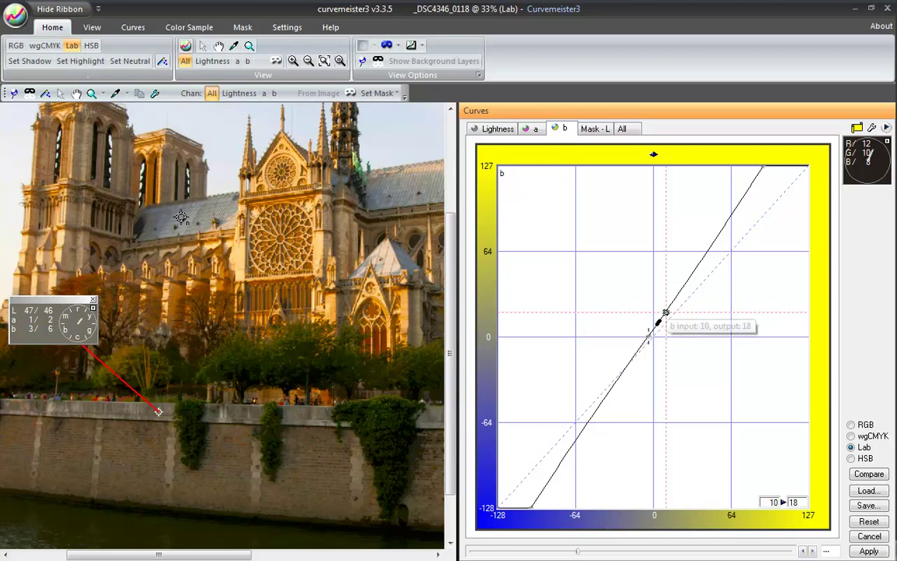
# Try different heights for the selected b curve point and leave it at input 11, output 25
pyautogui.moveTo(666, 312); pyautogui.dragTo(667, 301)
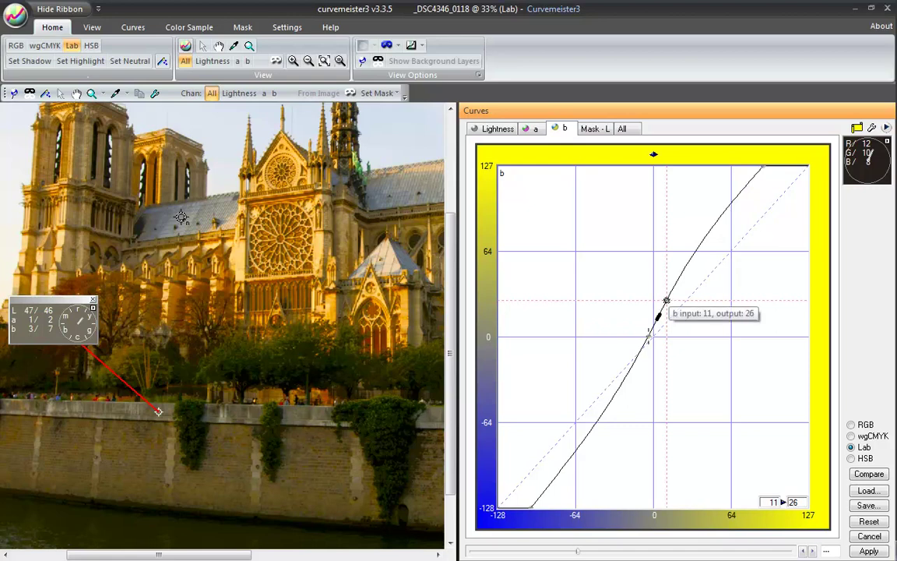
pyautogui.moveTo(666, 301); pyautogui.dragTo(666, 308)
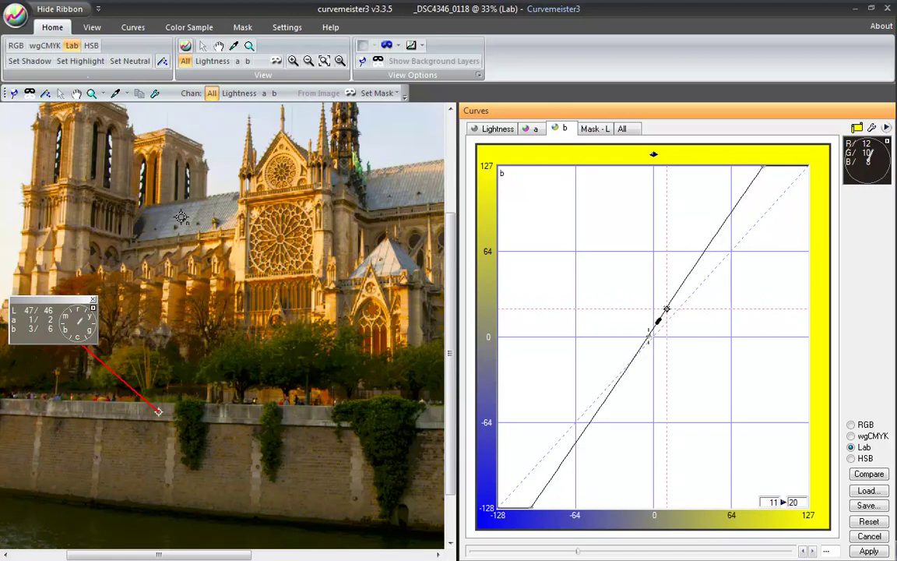
pyautogui.moveTo(666, 308); pyautogui.dragTo(668, 302)
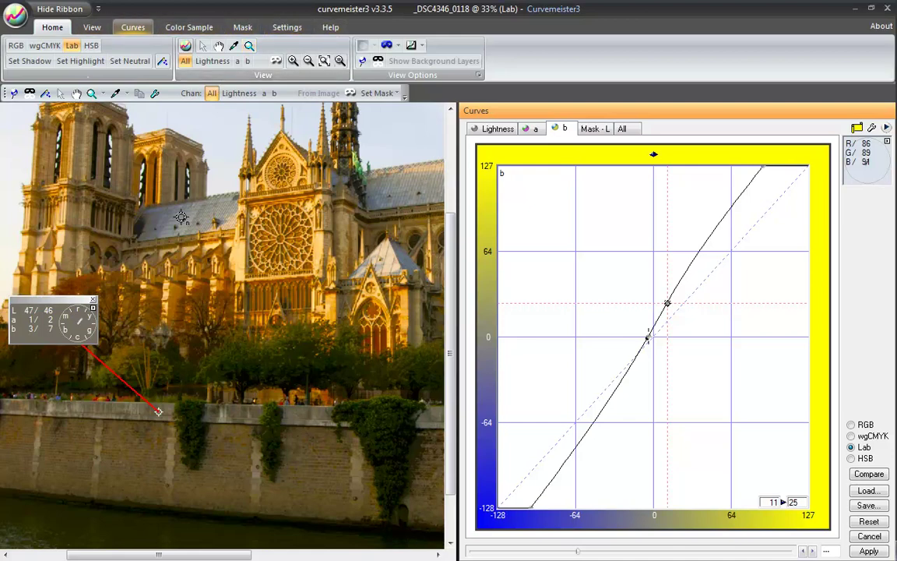
# Turn on HiLite Curve to mark the image areas affected by the selected b curve point
pyautogui.click(132, 27)
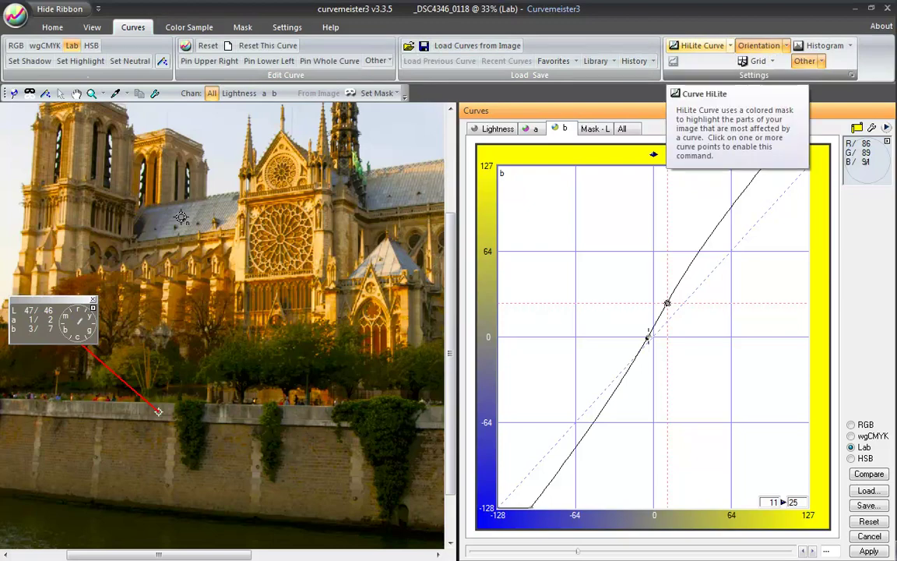
pyautogui.click(700, 45)
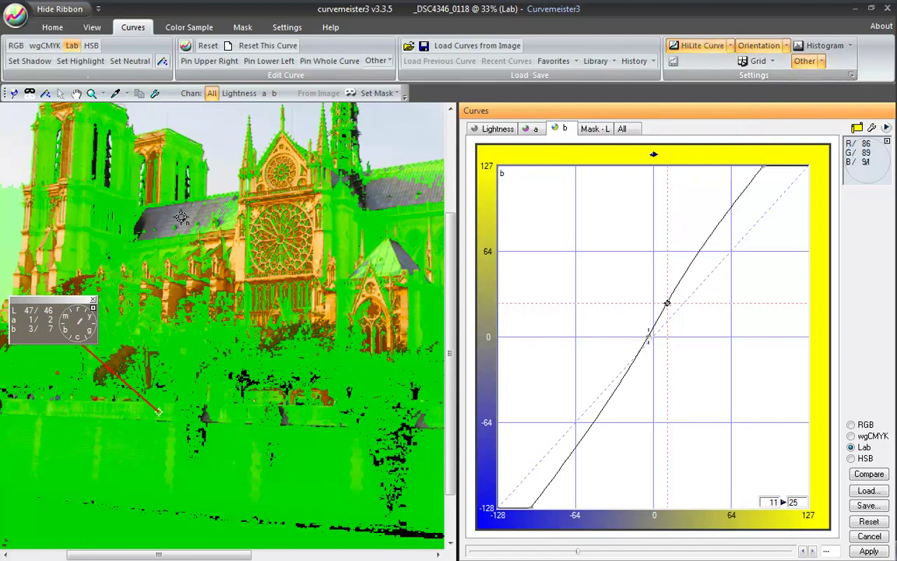
pyautogui.moveTo(667, 303)
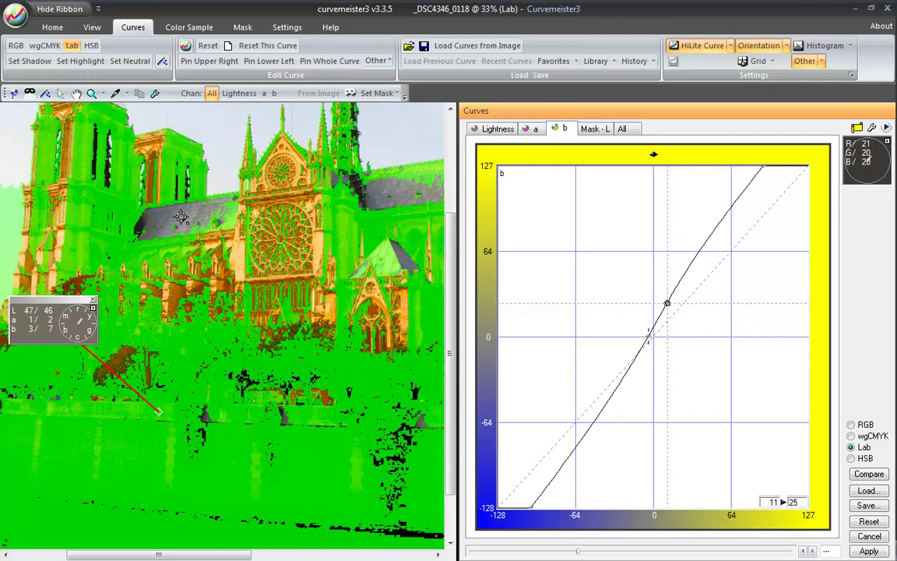
# Reposition and add b curve points with the highlight on, trying 10 to 18 and 12 to 22 and ending with a point at 11 to 25
pyautogui.moveTo(667, 302); pyautogui.dragTo(664, 311)
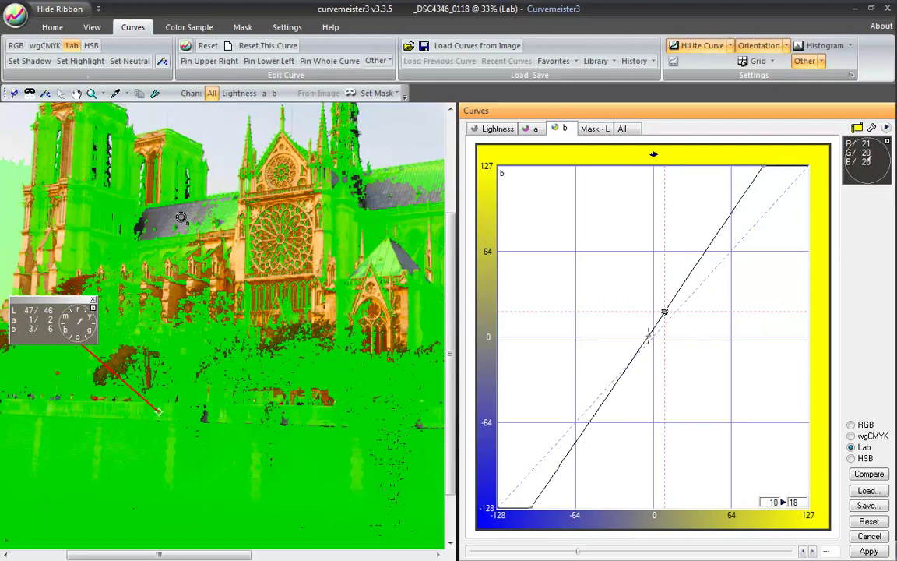
pyautogui.moveTo(664, 312); pyautogui.dragTo(670, 303)
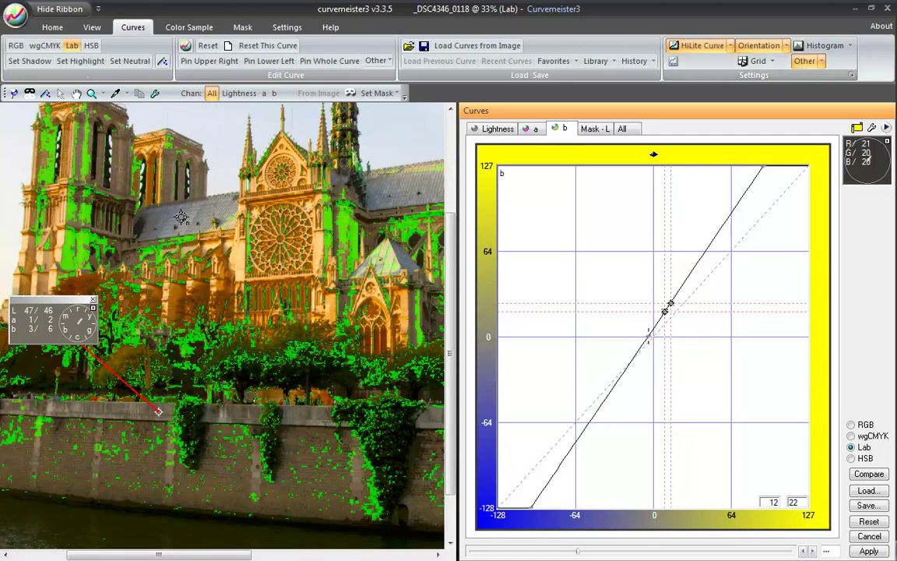
pyautogui.moveTo(666, 313)
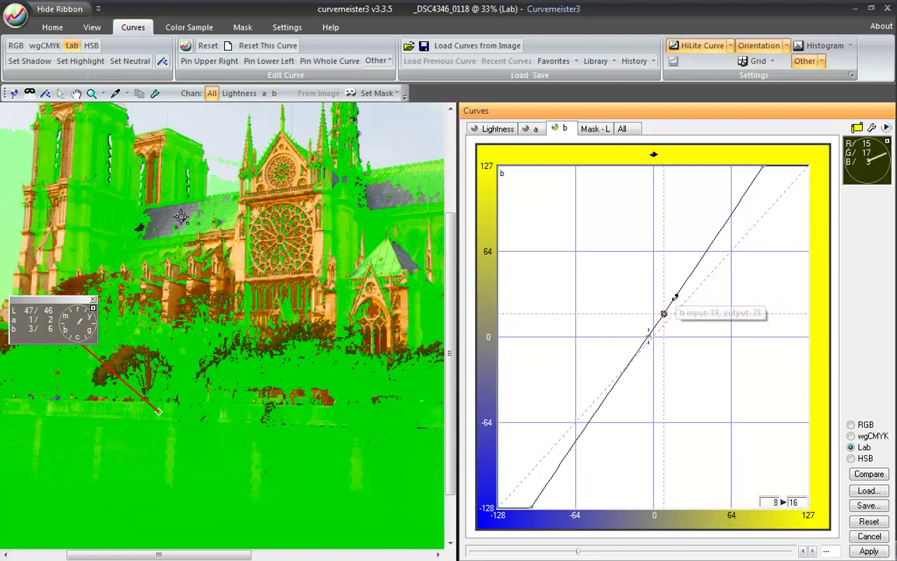
pyautogui.moveTo(675, 297); pyautogui.dragTo(668, 302)
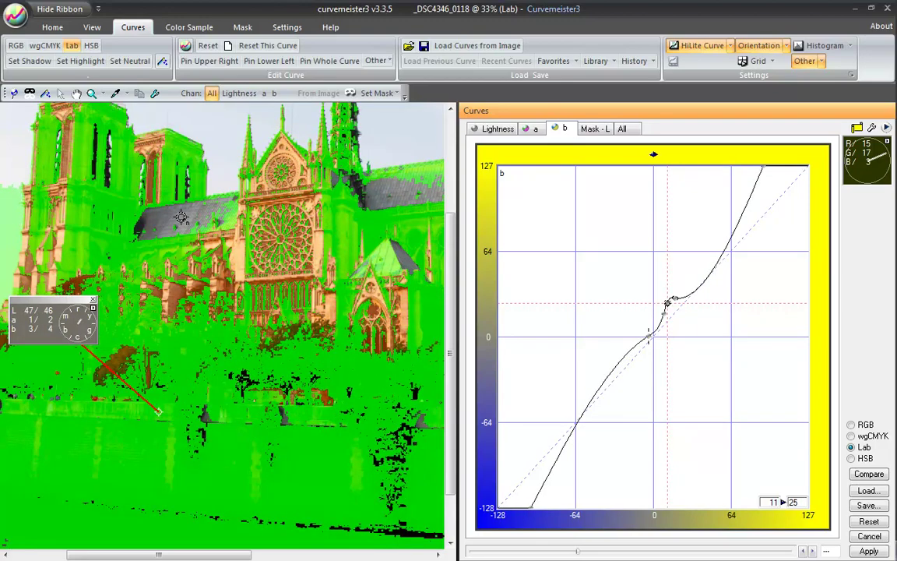
# Add b curve points at 19 to 26, 28 to 33 and 5 to 10, and turn off HiLite Curve
pyautogui.moveTo(668, 302); pyautogui.dragTo(675, 301)
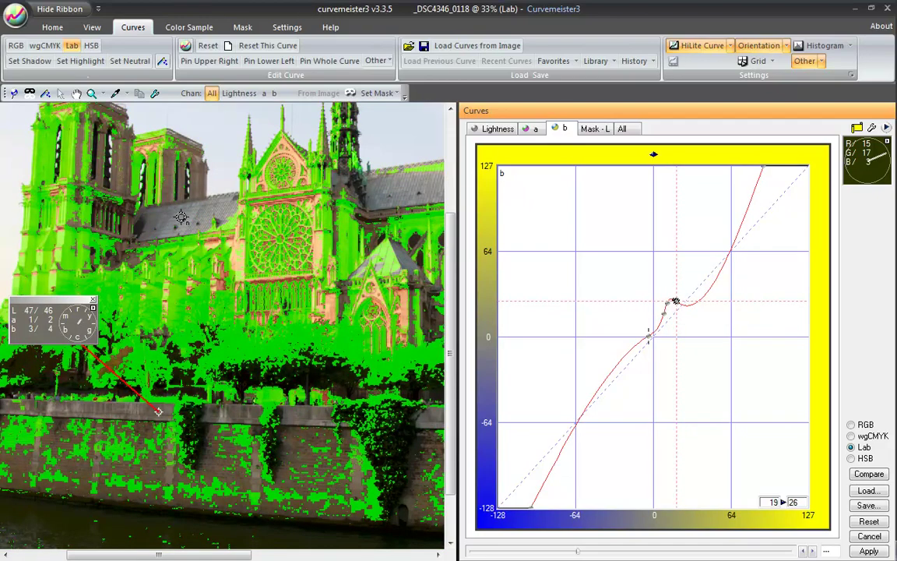
pyautogui.click(689, 299)
pyautogui.moveTo(690, 297); pyautogui.dragTo(687, 291)
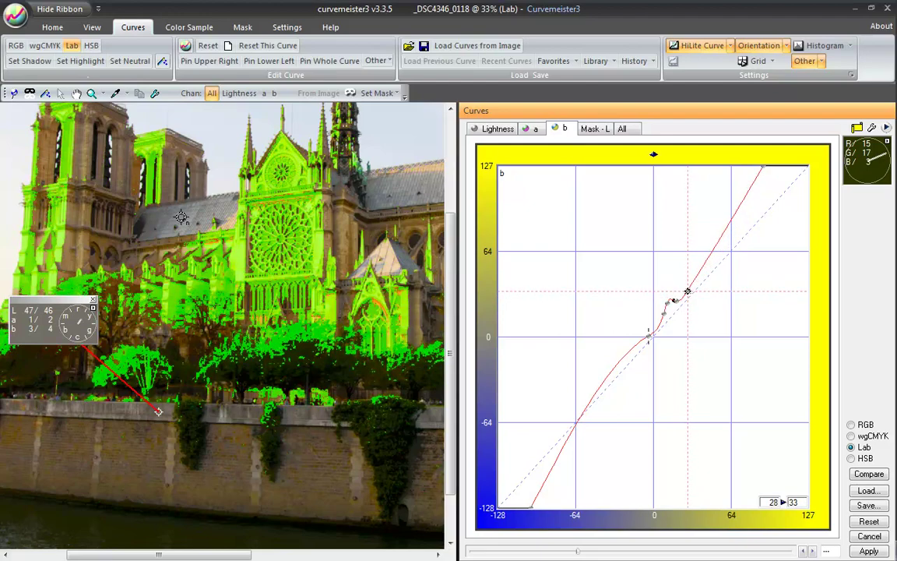
pyautogui.moveTo(660, 330); pyautogui.dragTo(660, 322)
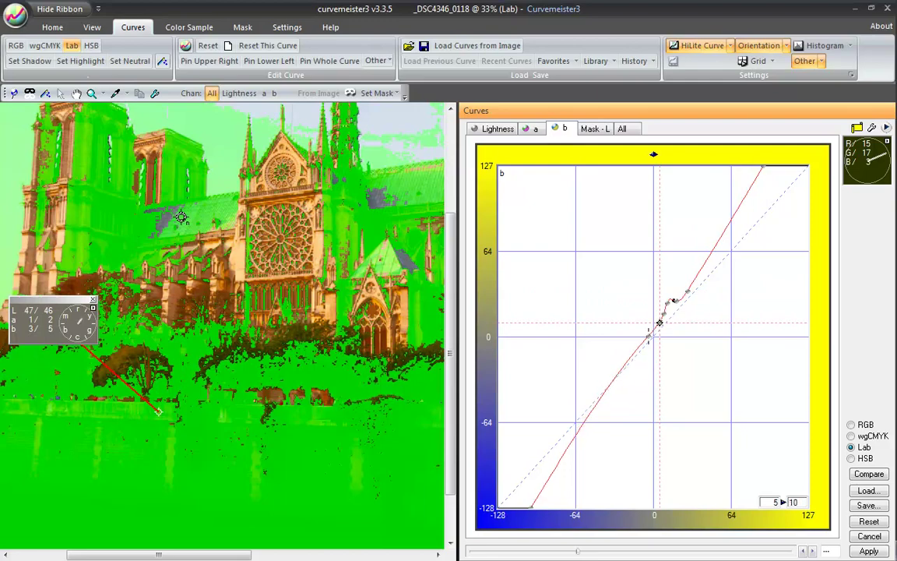
pyautogui.click(701, 45)
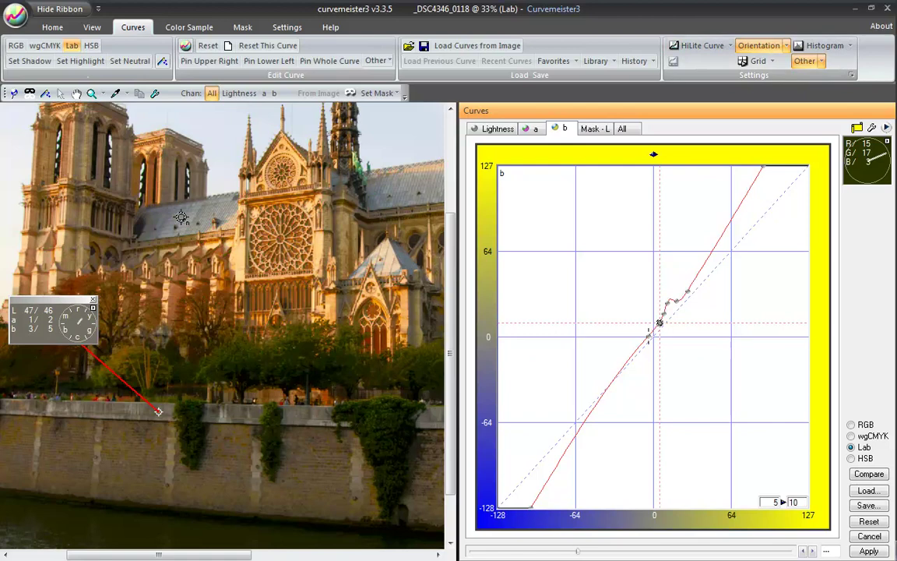
# Try the b curve point just above neutral at 14 to 20 and 11 to 22, and leave it at input 11, output 24
pyautogui.moveTo(660, 322)
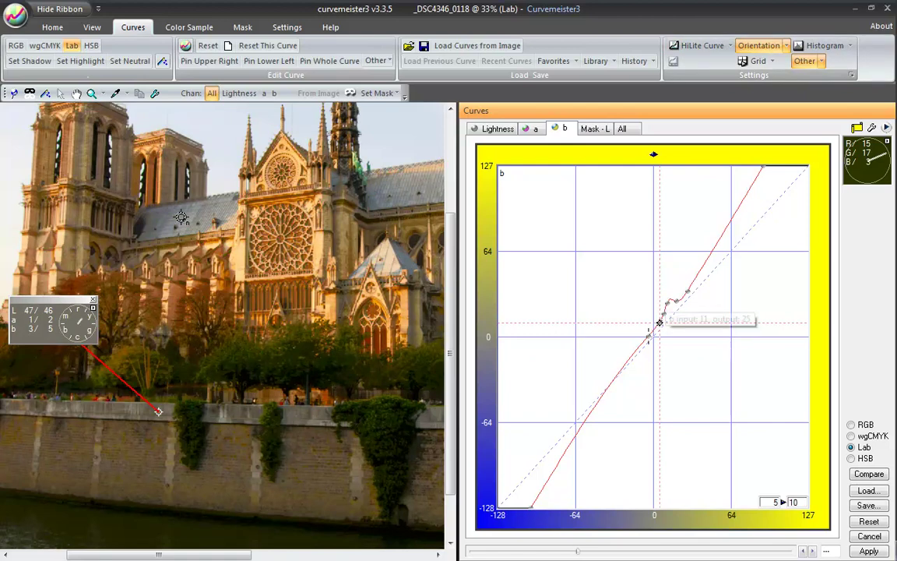
pyautogui.moveTo(660, 322); pyautogui.dragTo(670, 309)
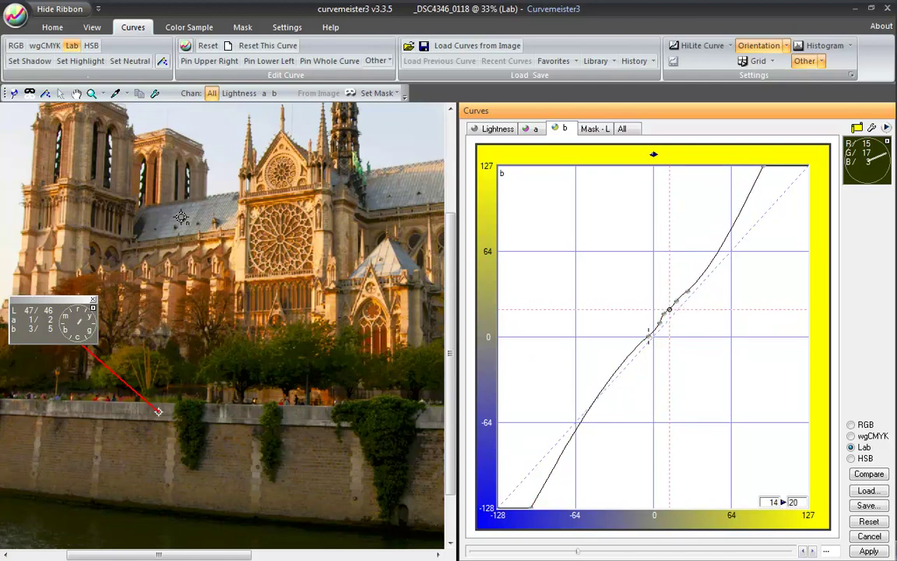
pyautogui.moveTo(669, 309); pyautogui.dragTo(666, 307)
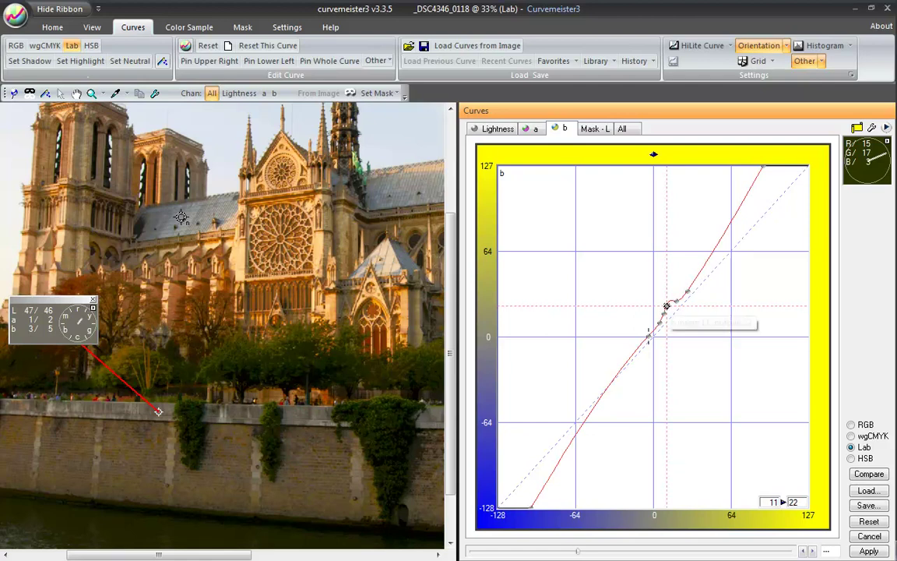
pyautogui.moveTo(666, 306); pyautogui.dragTo(667, 304)
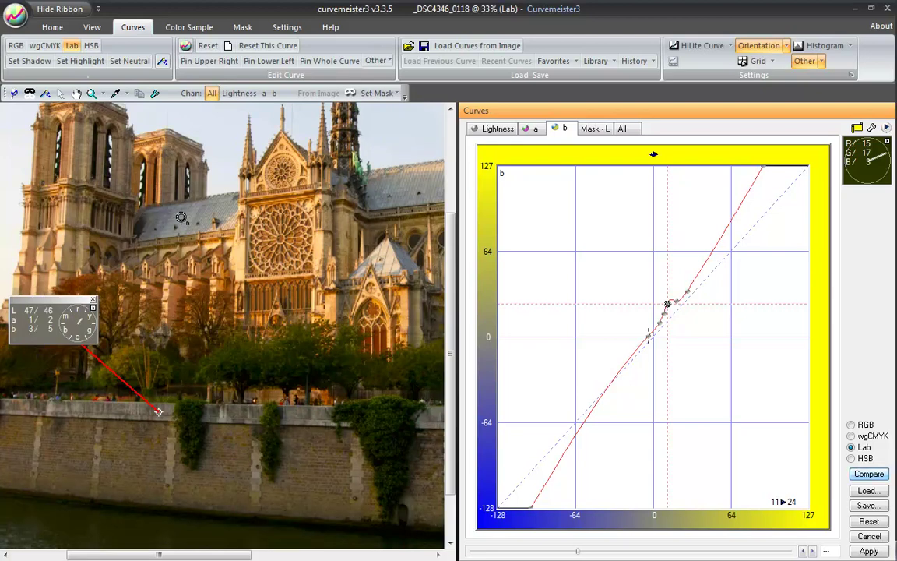
pyautogui.click(679, 300)
pyautogui.moveTo(667, 303)
pyautogui.mouseDown()
pyautogui.moveTo(660, 326)
pyautogui.moveTo(668, 303)
pyautogui.mouseUp()
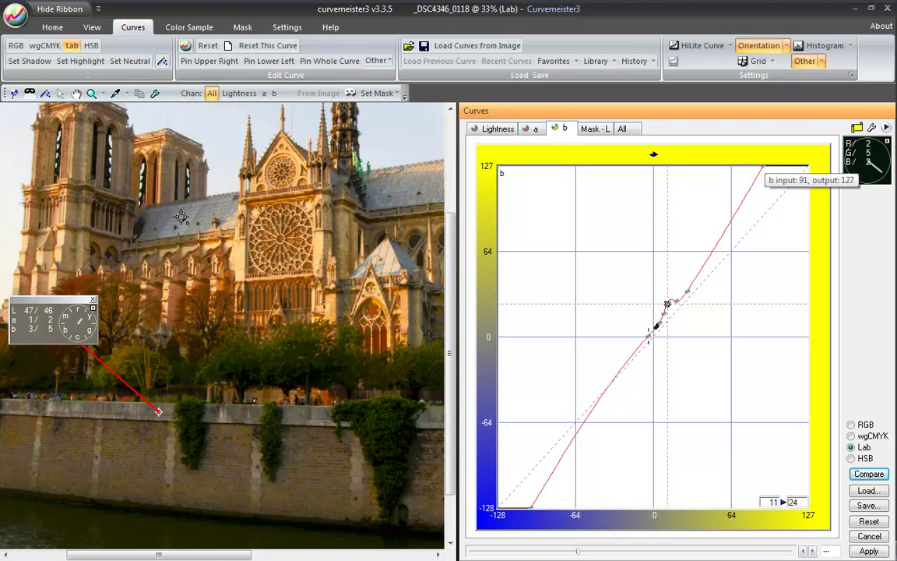
# Adjust the b curve's endpoints, trying the upper one at input 103 before moving it slightly inward and setting the lower one to input -96
pyautogui.moveTo(763, 166); pyautogui.dragTo(779, 165)
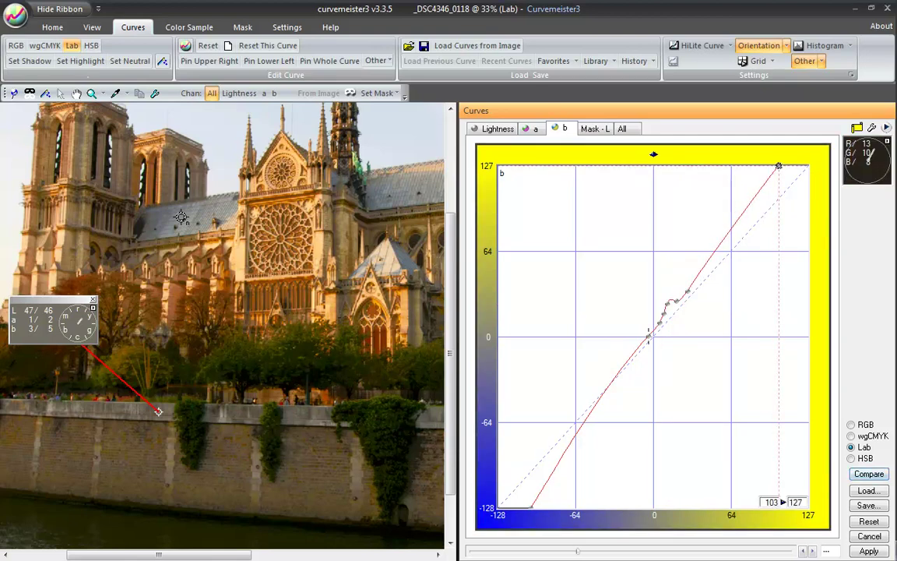
pyautogui.moveTo(779, 166)
pyautogui.mouseDown()
pyautogui.moveTo(744, 166)
pyautogui.moveTo(770, 166)
pyautogui.mouseUp()
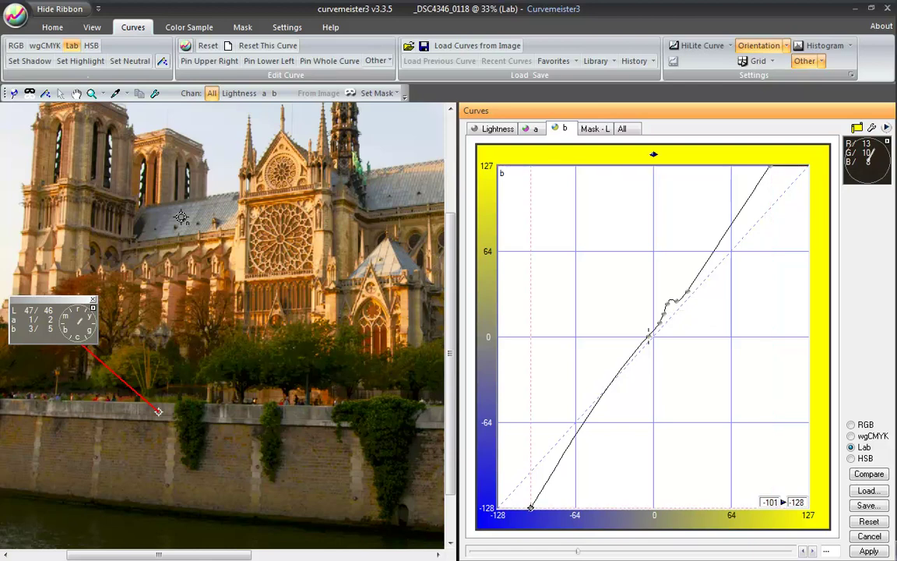
pyautogui.moveTo(531, 507)
pyautogui.mouseDown()
pyautogui.moveTo(574, 507)
pyautogui.moveTo(520, 506)
pyautogui.moveTo(548, 507)
pyautogui.moveTo(526, 507)
pyautogui.moveTo(537, 507)
pyautogui.mouseUp()
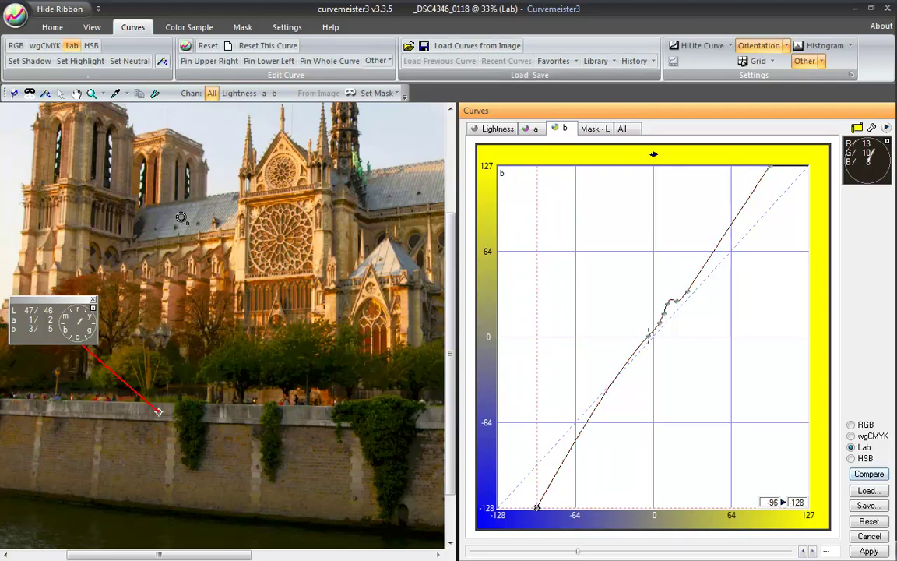
# On the Lightness curve, lower the darkest point to input 5, output 6 and delete the neighbouring shadow point
pyautogui.hotkey('ctrl', '1')
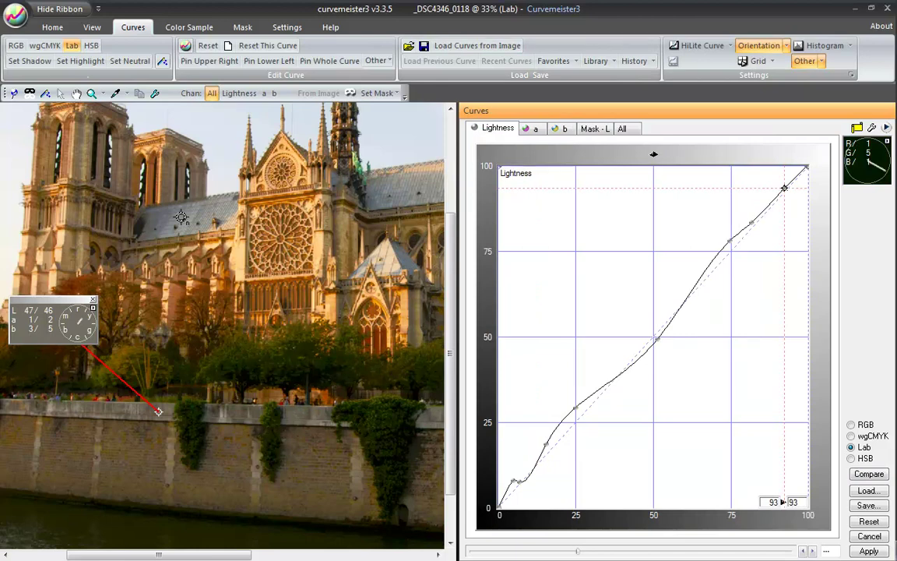
pyautogui.press('Tab')
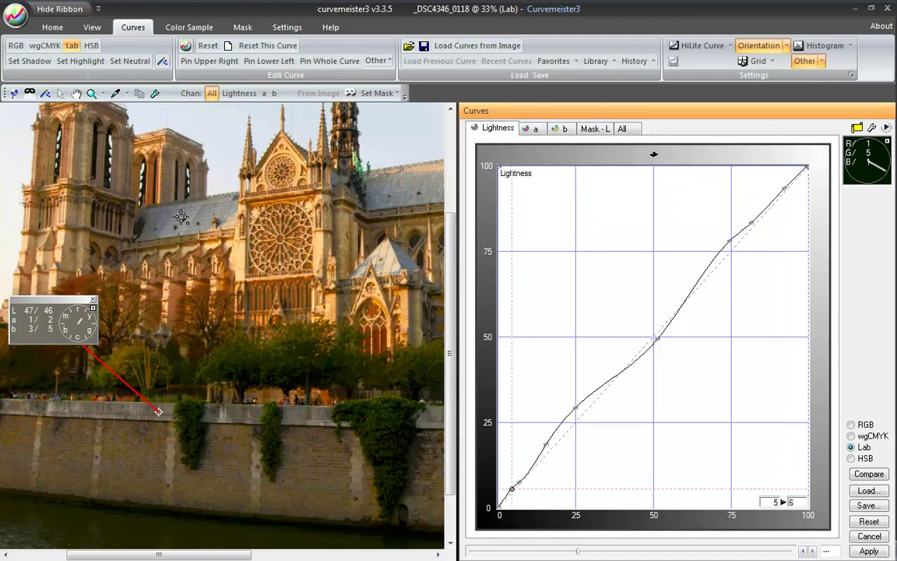
pyautogui.press('Delete')
pyautogui.press('Tab')
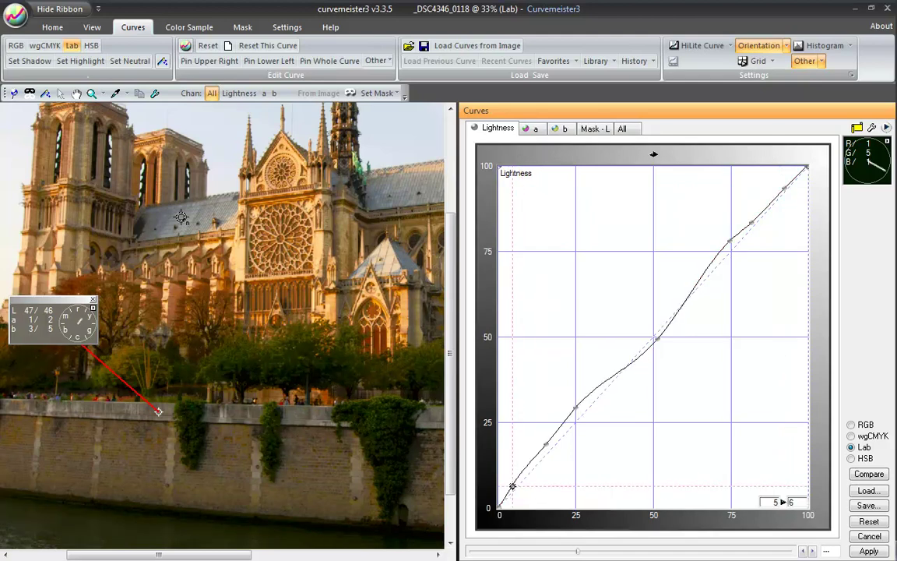
# Move the darkest Lightness curve point, trying input 8, output 9 and settling on input 7, output 10
pyautogui.press('Up')
pyautogui.press('Up')
pyautogui.press('Up')
pyautogui.press('Up')
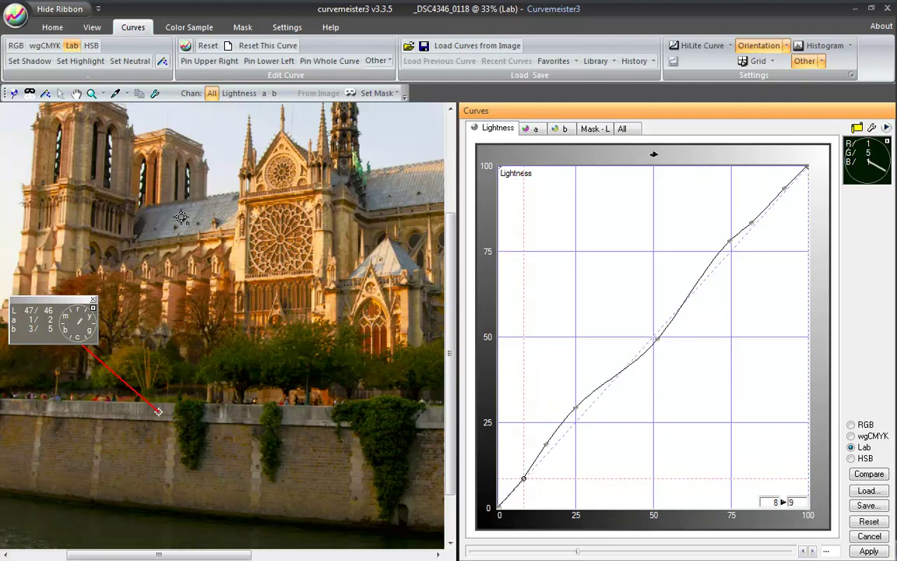
pyautogui.press('Right')
pyautogui.press('Up')
pyautogui.moveTo(517, 471); pyautogui.dragTo(517, 471)
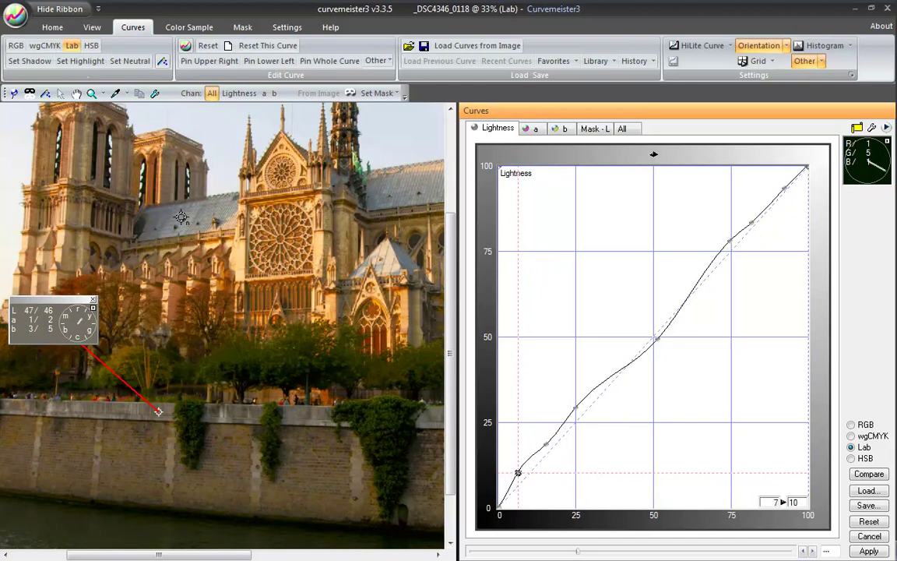
# Raise the second Lightness shadow point to input 15, output 20 and the darkest point to input 7, output 11
pyautogui.click(546, 443)
pyautogui.moveTo(545, 443); pyautogui.dragTo(545, 440)
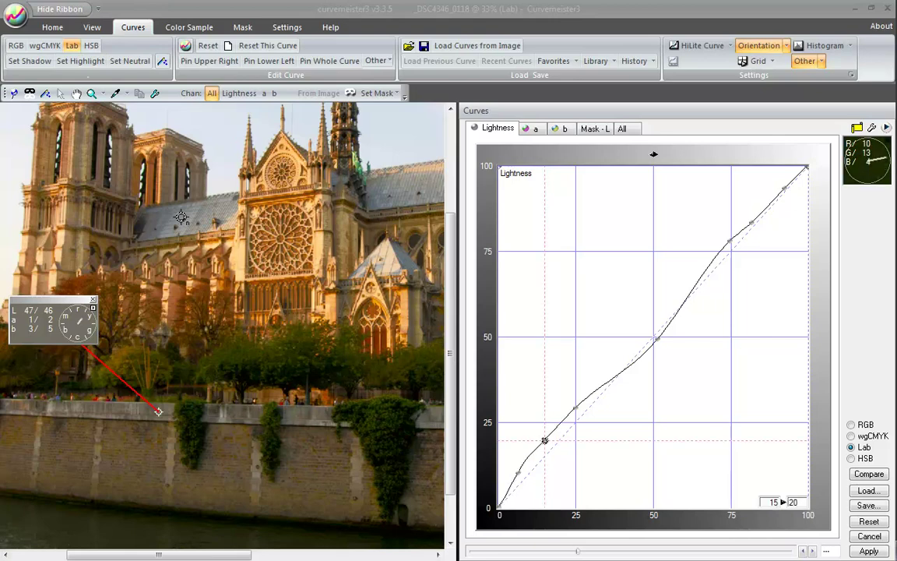
pyautogui.moveTo(517, 472)
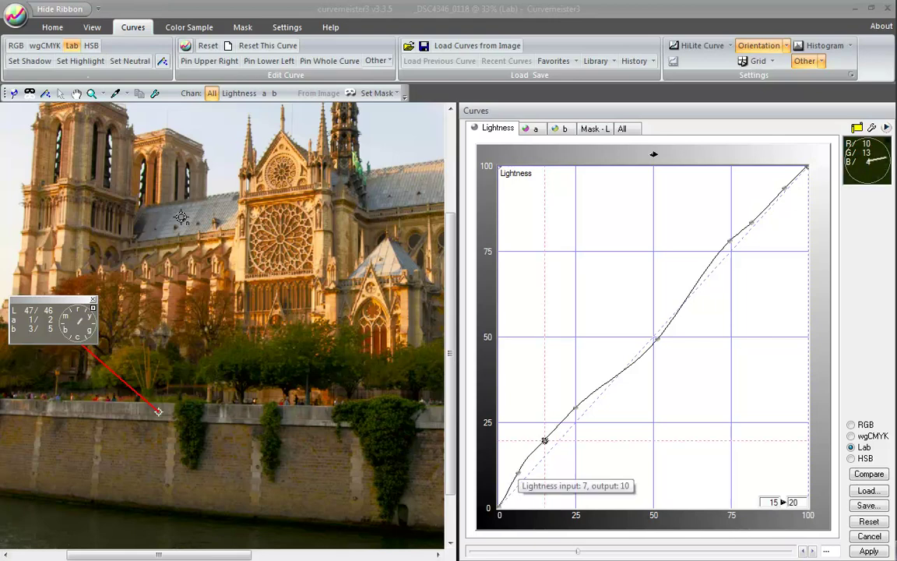
pyautogui.click(518, 472)
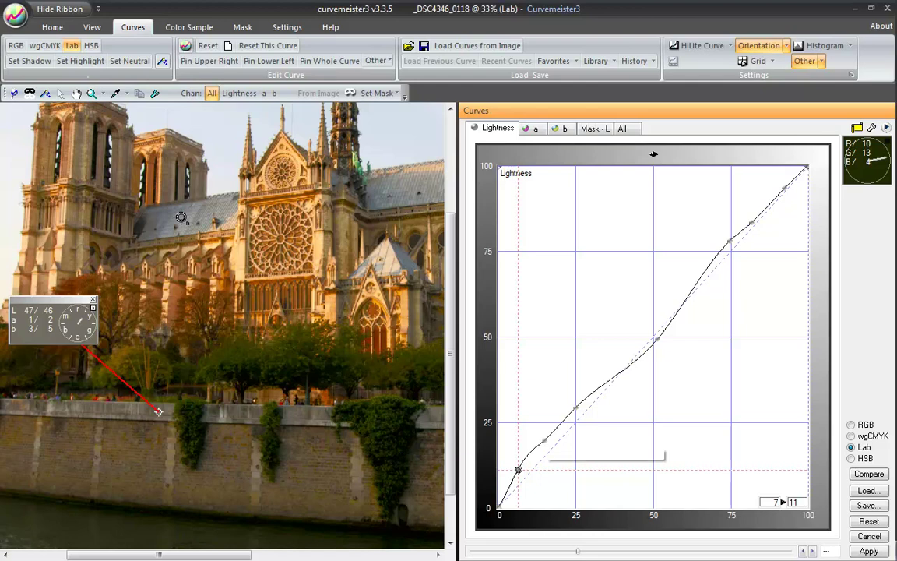
pyautogui.click(544, 440)
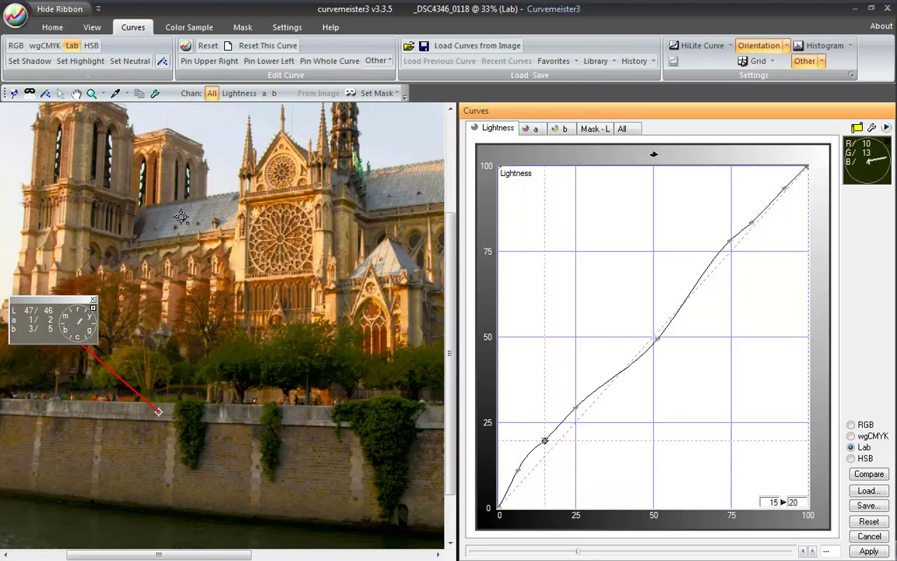
# Review the a and b curves, and refine the two Lightness shadow points to 16 to 21 and 7 to 10
pyautogui.hotkey('ctrl', '2')
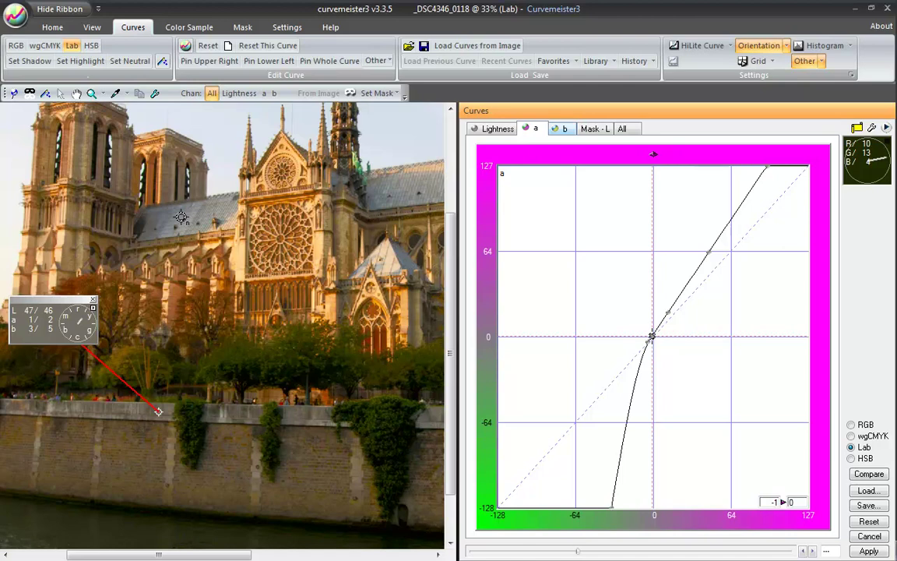
pyautogui.hotkey('ctrl', '3')
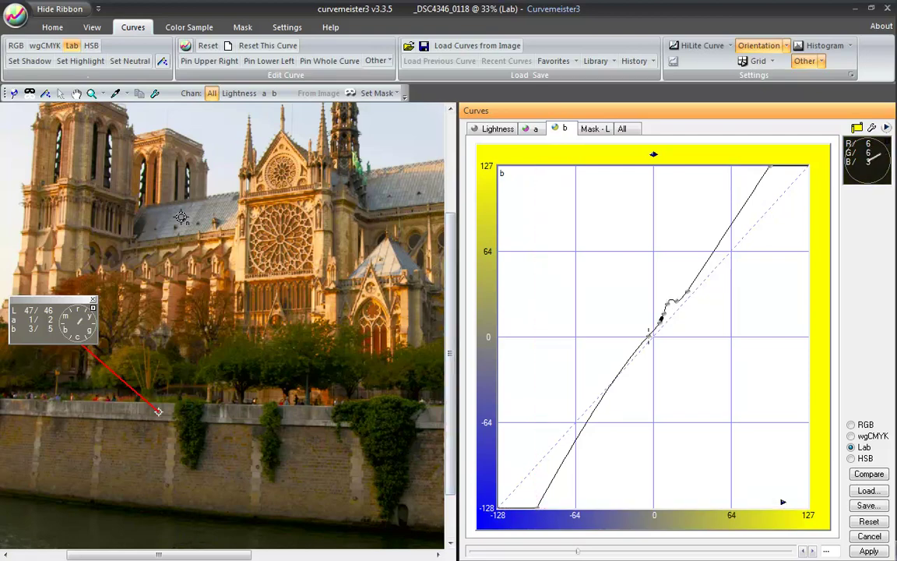
pyautogui.hotkey('ctrl', '1')
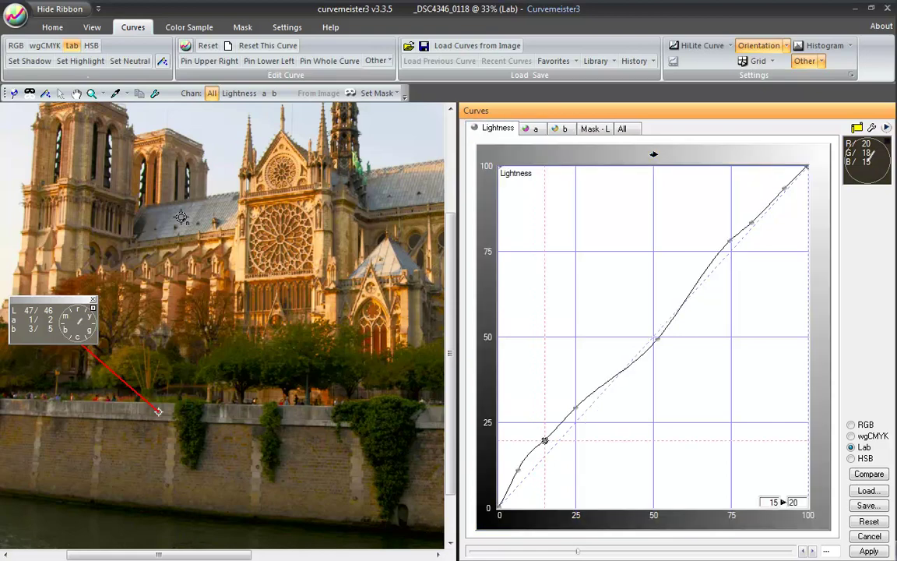
pyautogui.moveTo(544, 441)
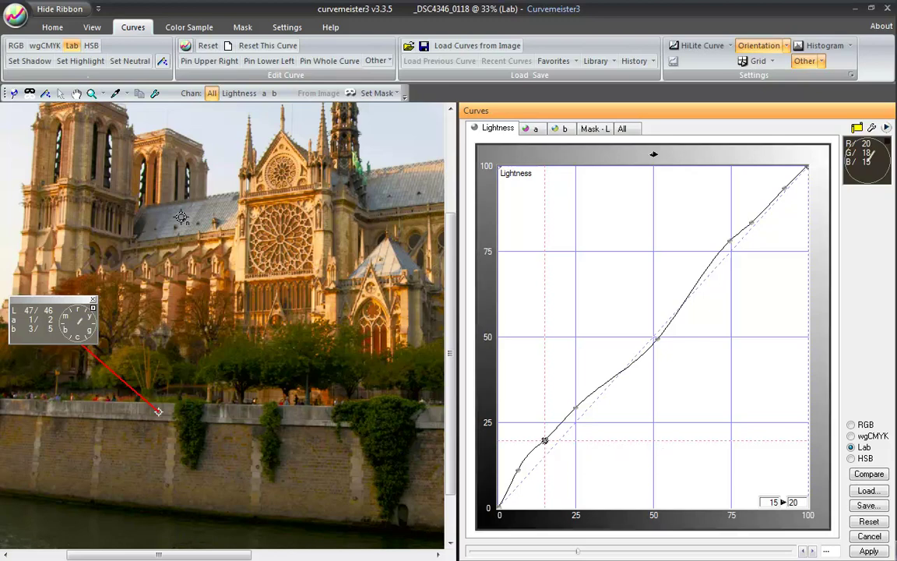
pyautogui.moveTo(544, 441); pyautogui.dragTo(547, 436)
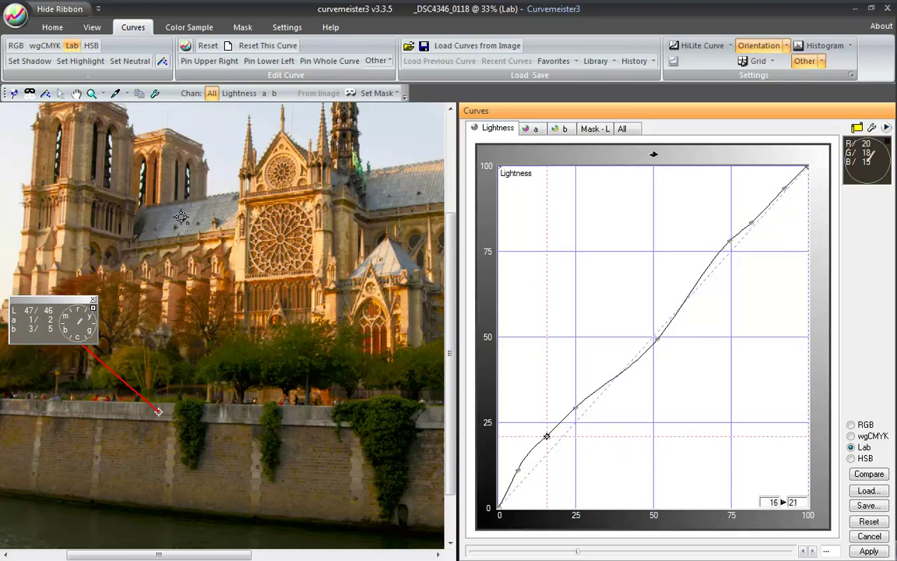
pyautogui.moveTo(547, 436)
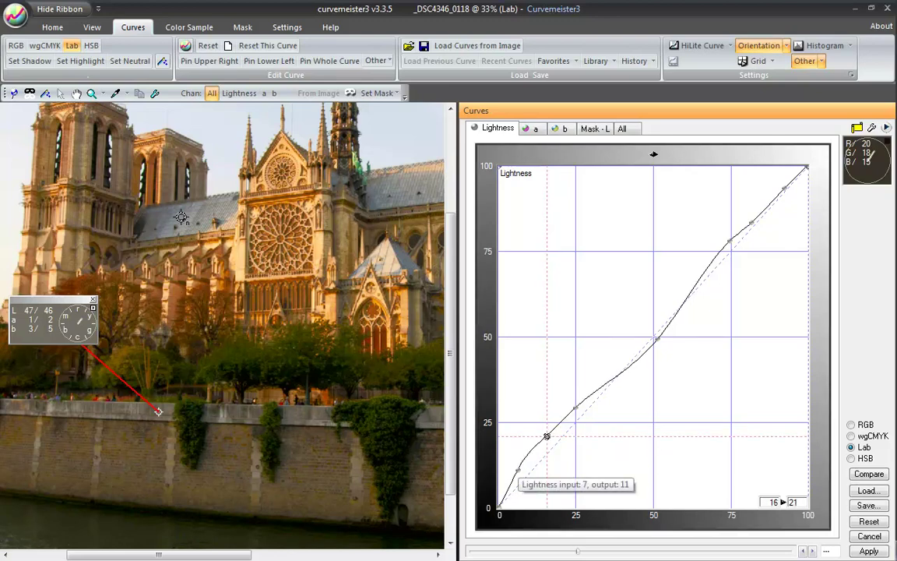
pyautogui.moveTo(517, 469); pyautogui.dragTo(517, 473)
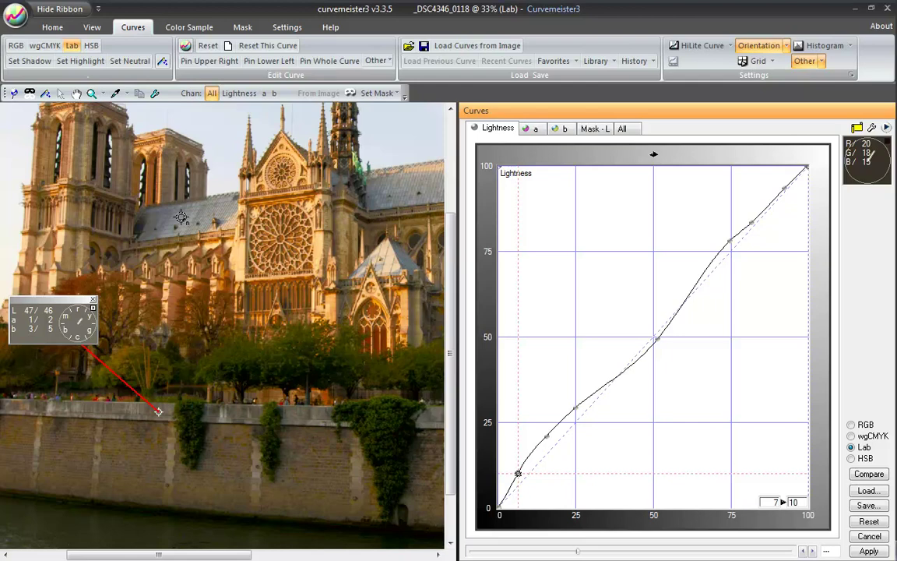
# Try midtone Lightness curve points at 47 to 52 and 41 to 49, removing each one after the trial
pyautogui.moveTo(644, 348); pyautogui.dragTo(645, 330)
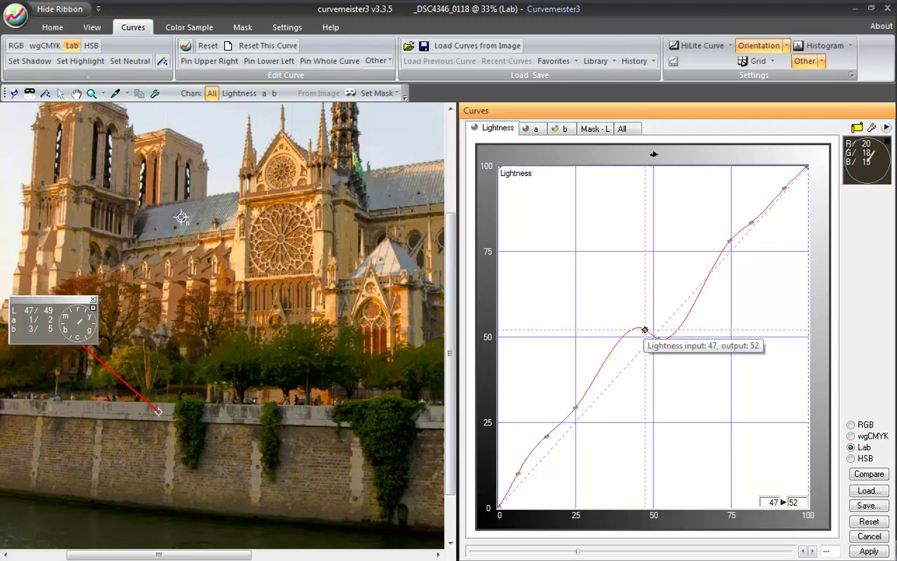
pyautogui.moveTo(644, 330); pyautogui.dragTo(641, 537)
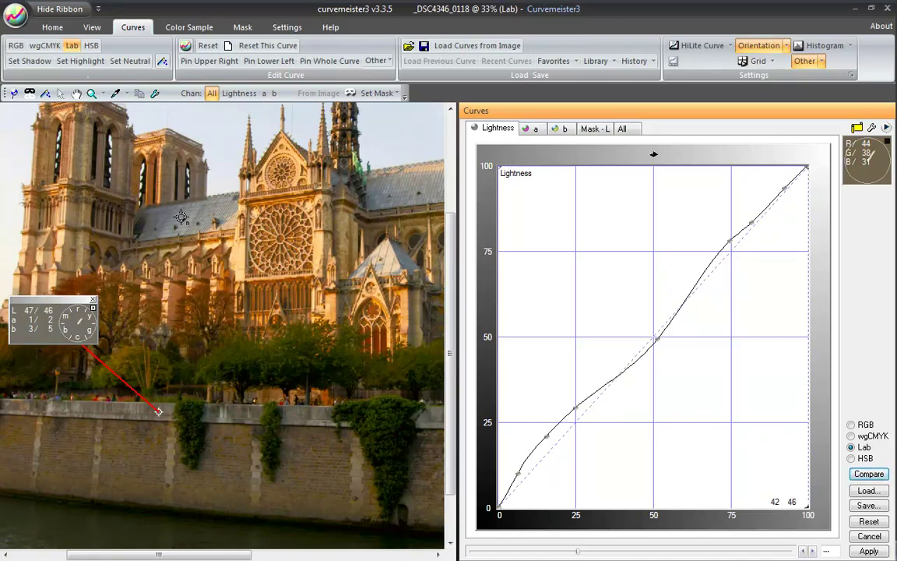
pyautogui.moveTo(640, 356); pyautogui.dragTo(626, 342)
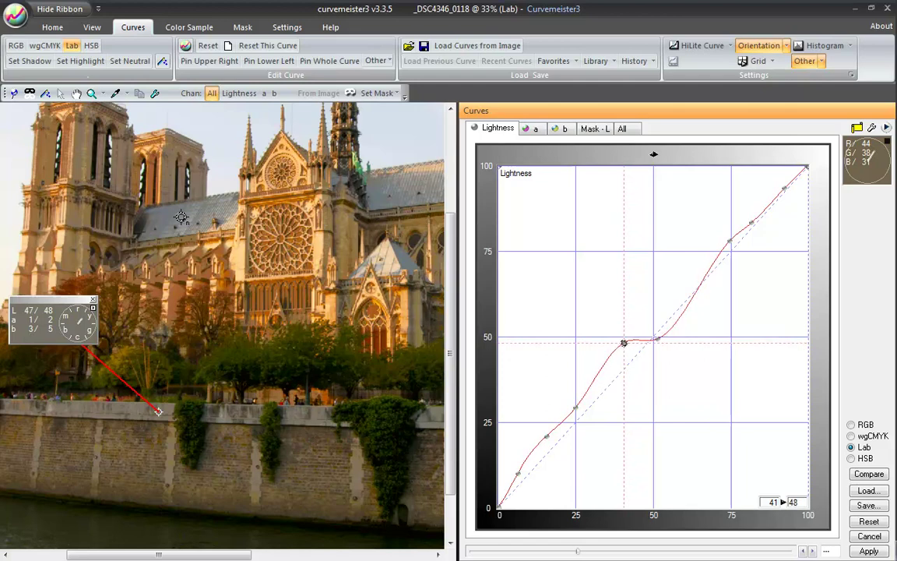
pyautogui.moveTo(624, 343); pyautogui.dragTo(624, 340)
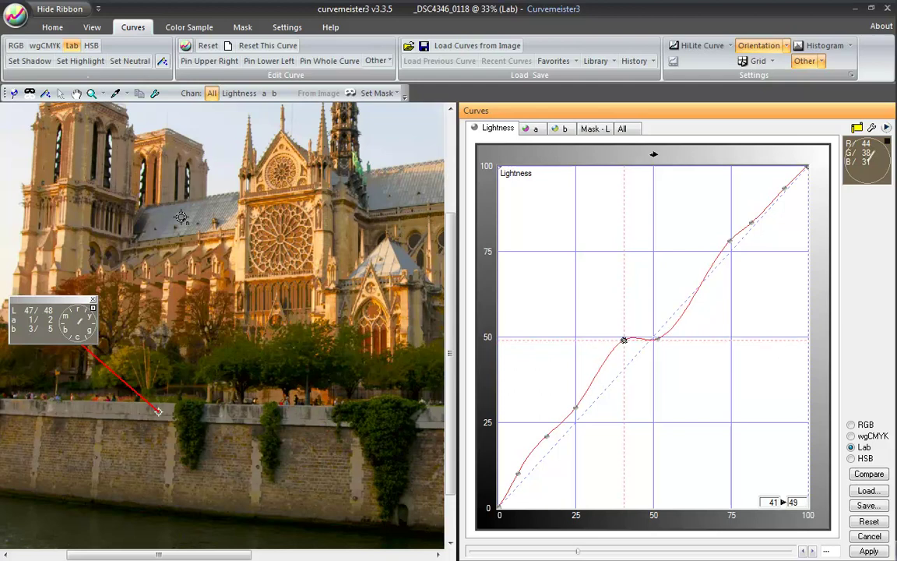
pyautogui.moveTo(624, 340); pyautogui.dragTo(621, 538)
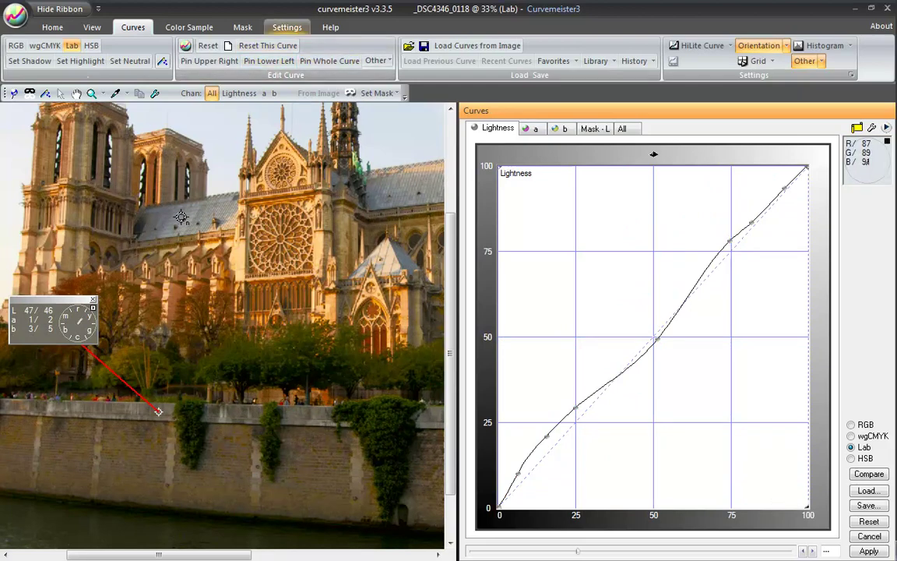
# Open the CurveGuard settings, and switch CurveGuard off and back on
pyautogui.click(287, 27)
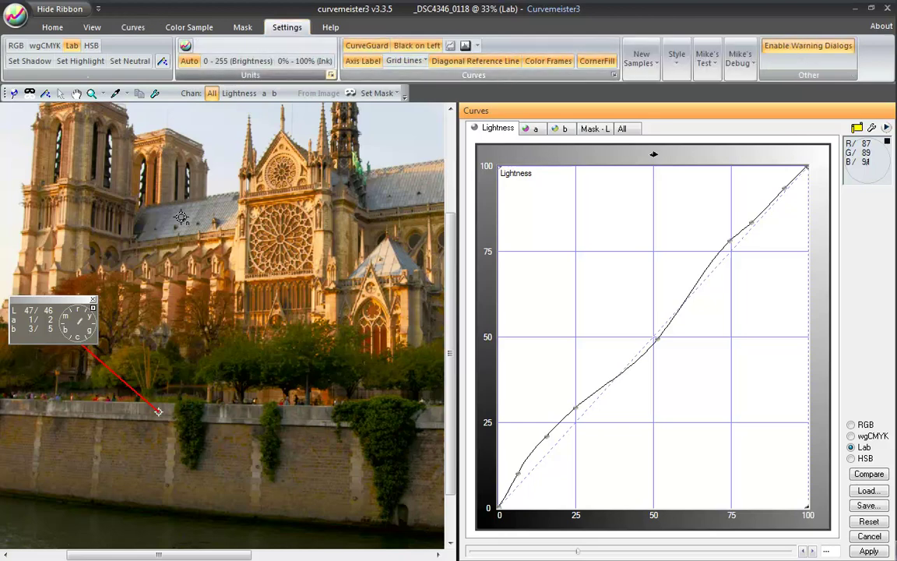
pyautogui.click(331, 75)
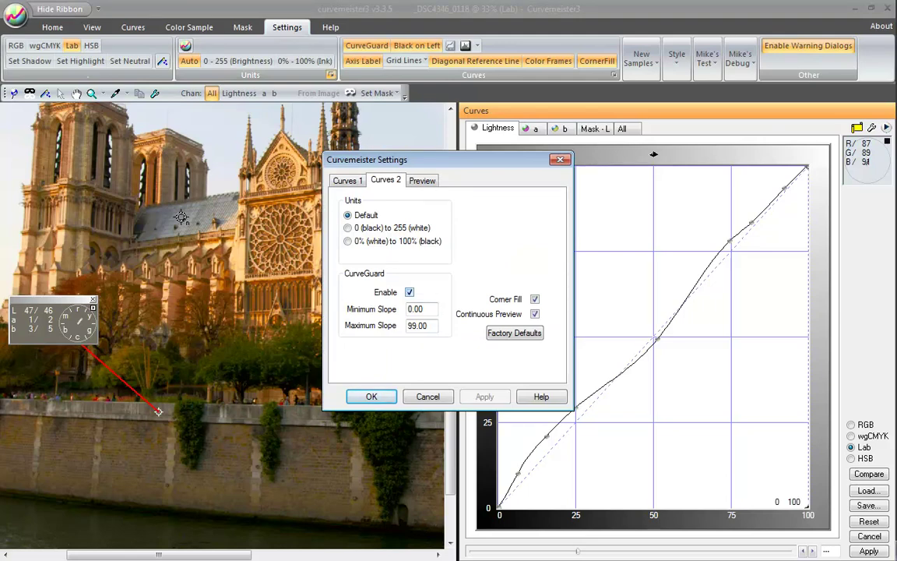
pyautogui.click(409, 292)
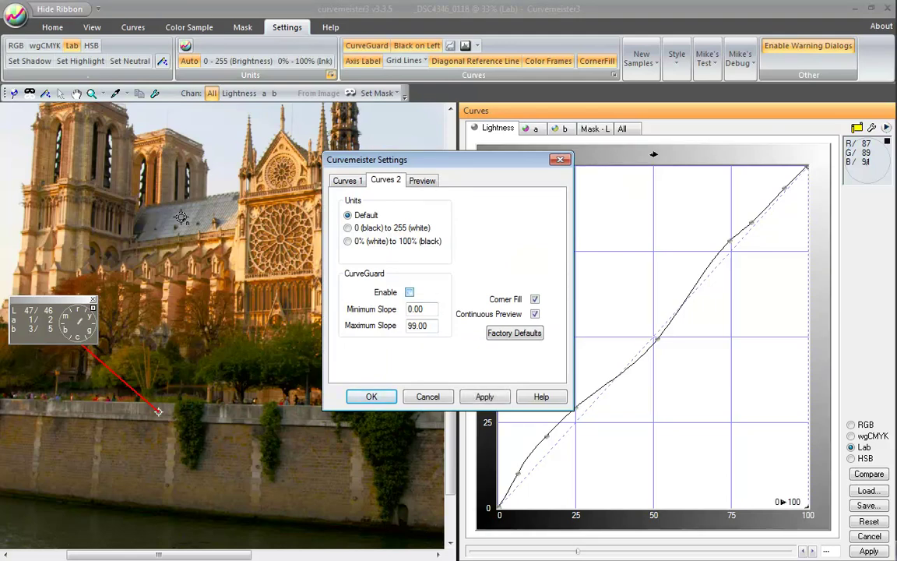
pyautogui.click(410, 292)
pyautogui.moveTo(436, 159); pyautogui.dragTo(334, 147)
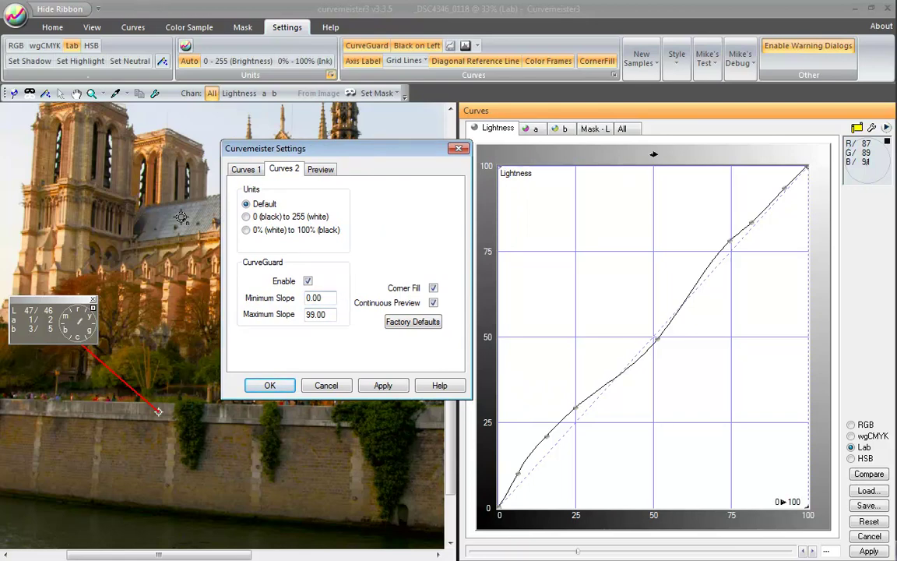
# Examine the CurveGuard minimum slope value and accept the settings
pyautogui.press('Tab')
pyautogui.press('End')
pyautogui.hotkey('shift', 'Left')
pyautogui.hotkey('shift', 'Left')
pyautogui.press('Right')
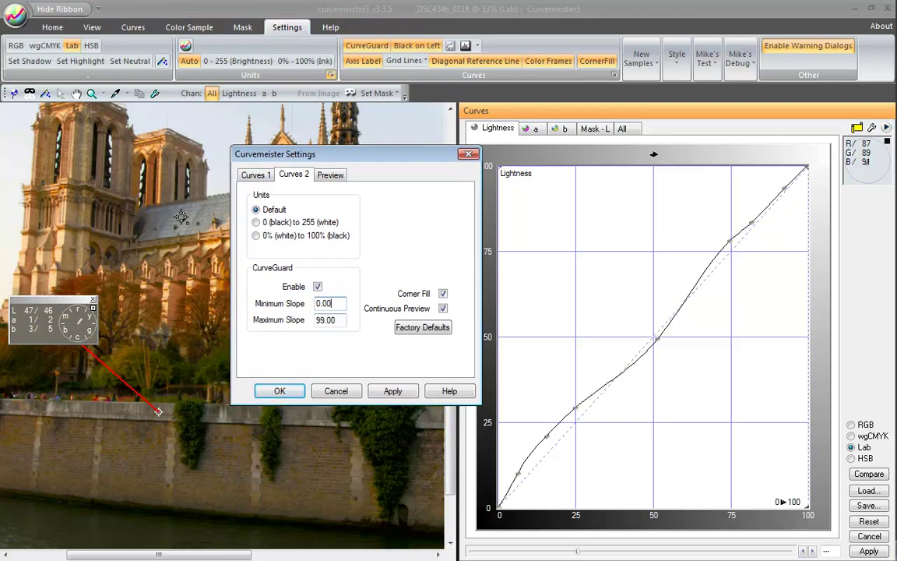
pyautogui.press('Left')
pyautogui.press('Left')
pyautogui.press('Left')
pyautogui.hotkey('shift', 'Left')
pyautogui.press('End')
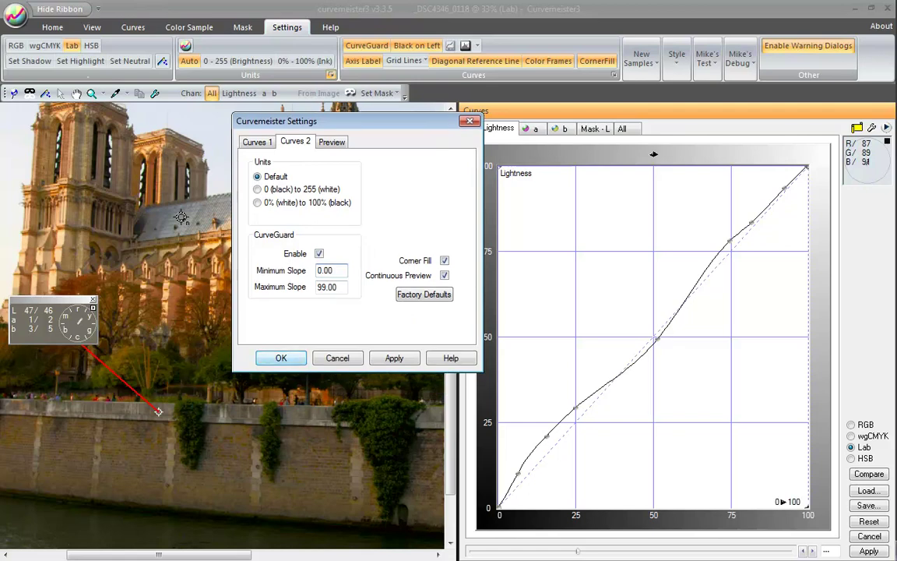
pyautogui.press('Return')
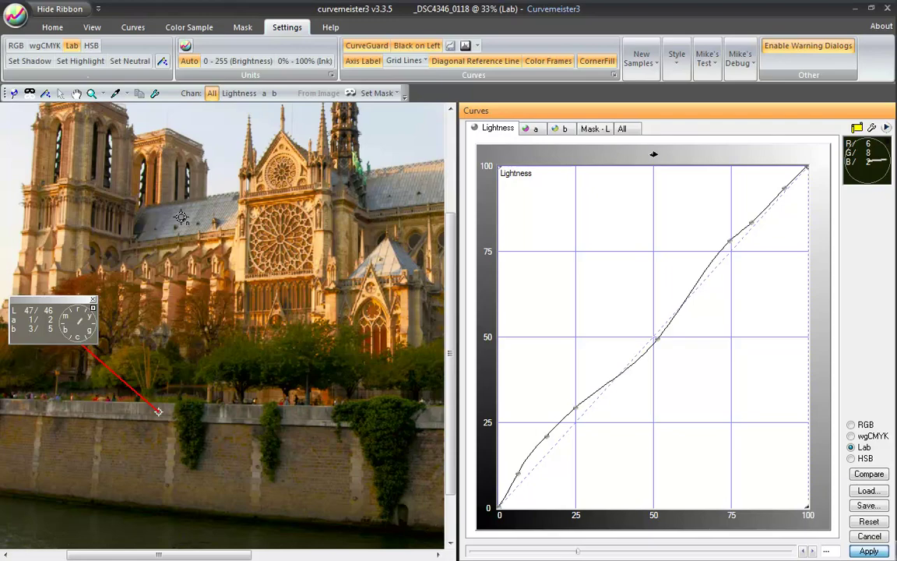
# Apply the Lab curves, and run the Curvemeister 3 filter again on the cathedral photo in Photoshop
pyautogui.hotkey('alt', 'Tab')
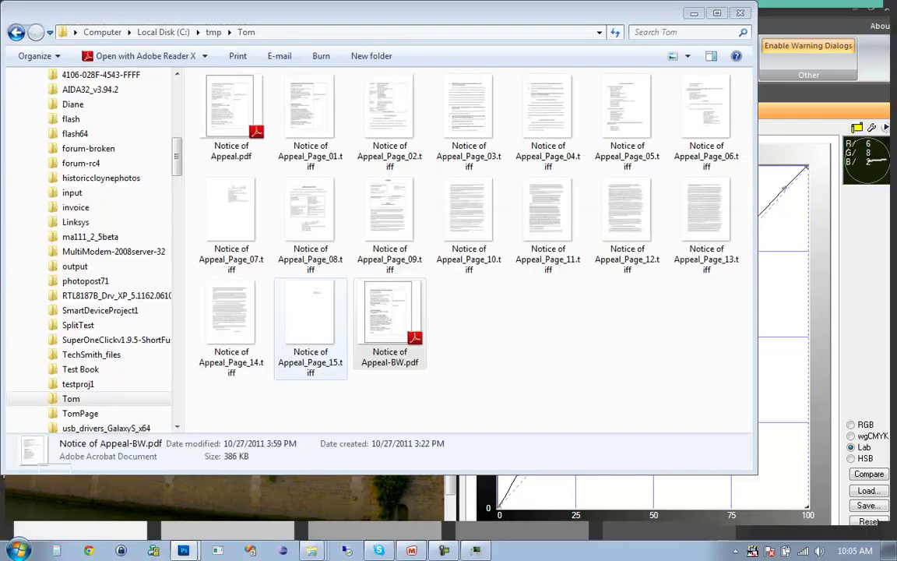
pyautogui.hotkey('alt', 'Tab')
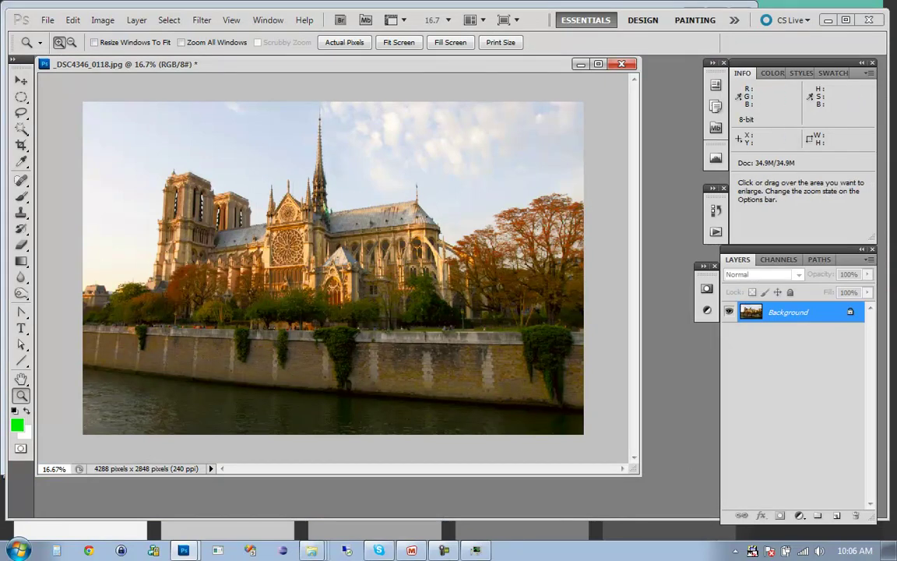
pyautogui.click(202, 20)
pyautogui.moveTo(225, 313)
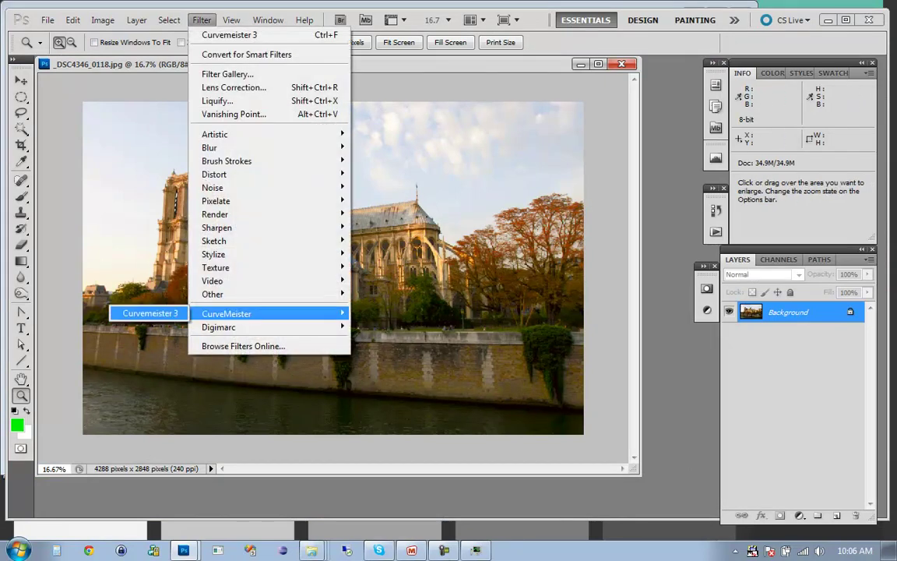
pyautogui.click(150, 313)
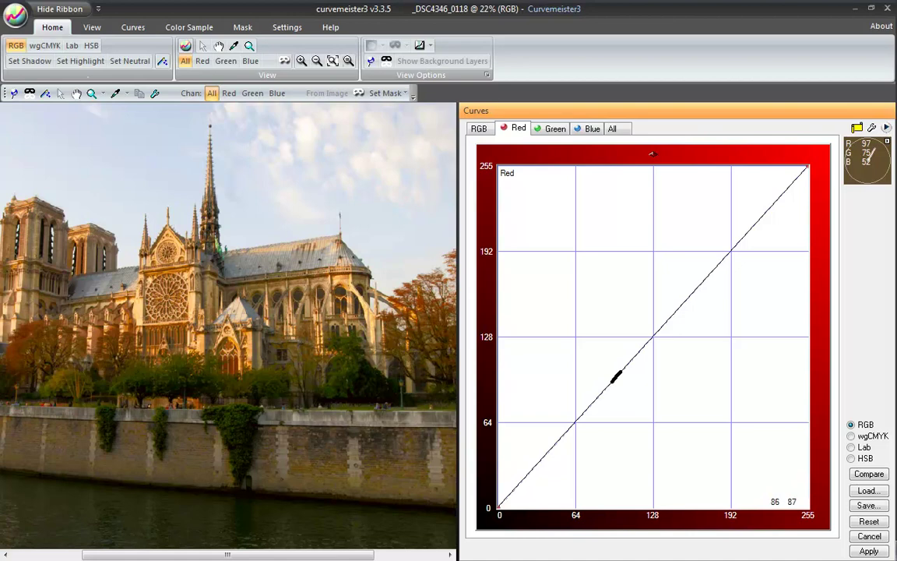
# Pull the Red curve down with points at input 93, output 45 and input 135, output 92
pyautogui.click(602, 394)
pyautogui.moveTo(603, 394); pyautogui.dragTo(611, 445)
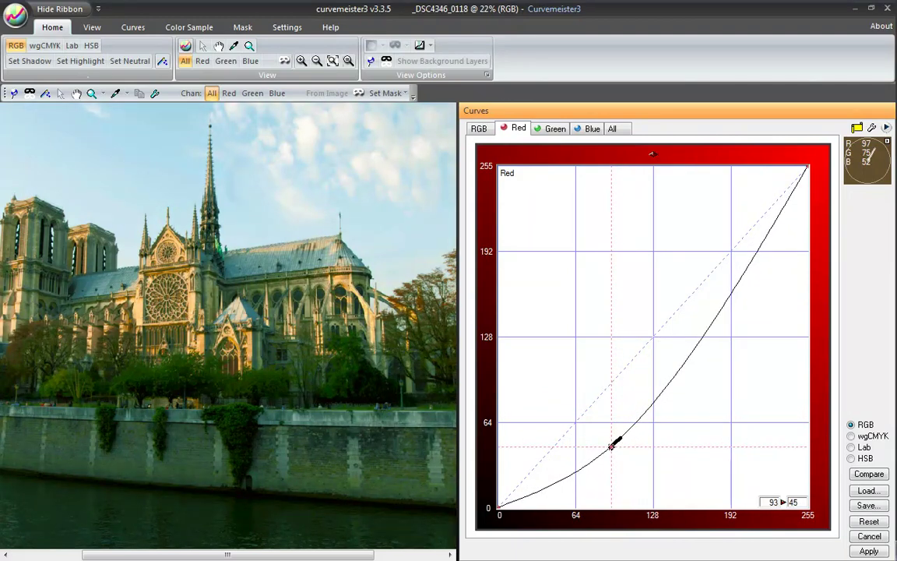
pyautogui.click(660, 380)
pyautogui.moveTo(660, 381); pyautogui.dragTo(662, 383)
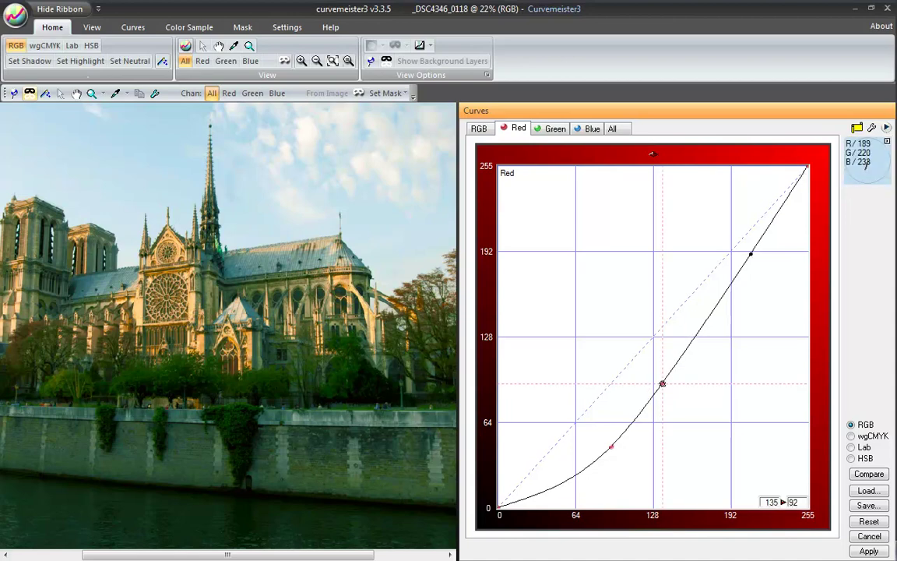
# Restrict the curves with the Skin mask, and show the mask in the preview together with its mask curve
pyautogui.click(29, 92)
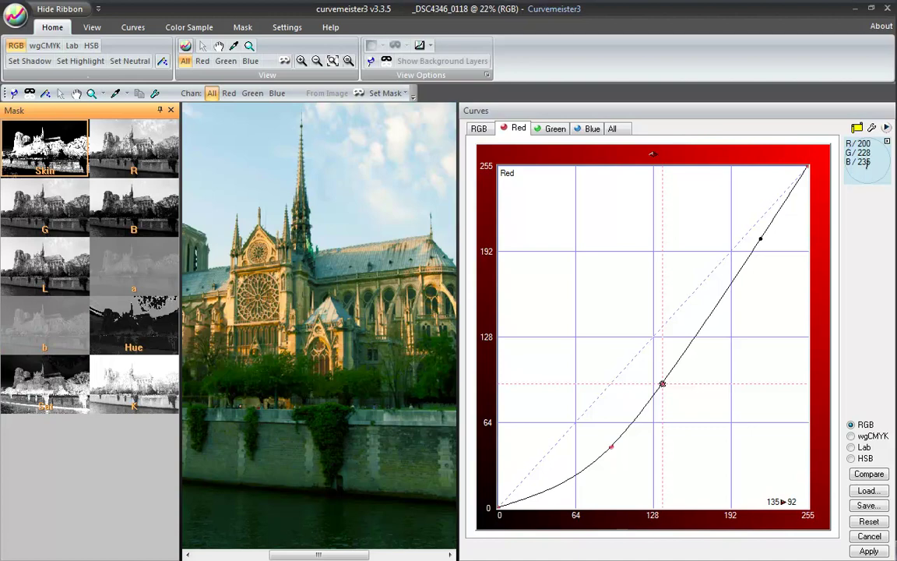
pyautogui.click(44, 148)
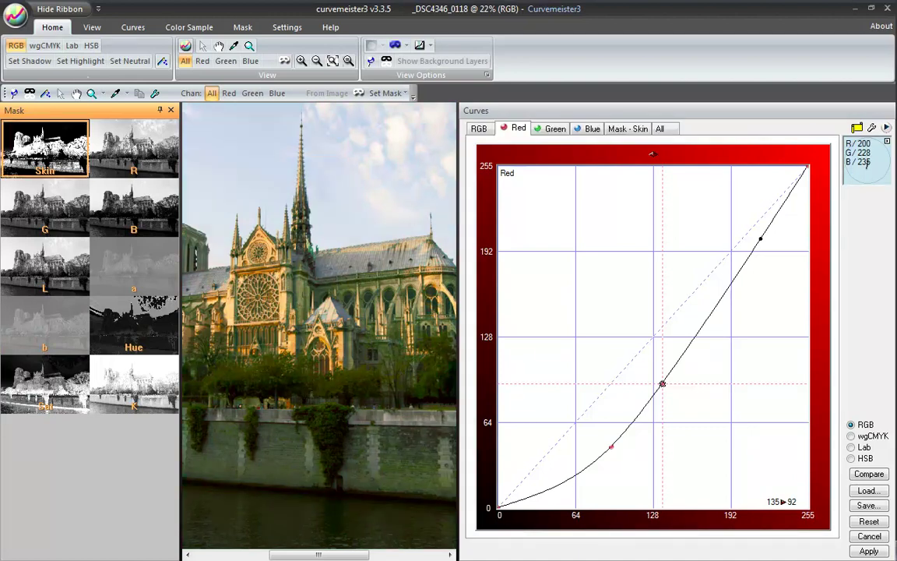
pyautogui.moveTo(760, 239); pyautogui.dragTo(742, 267)
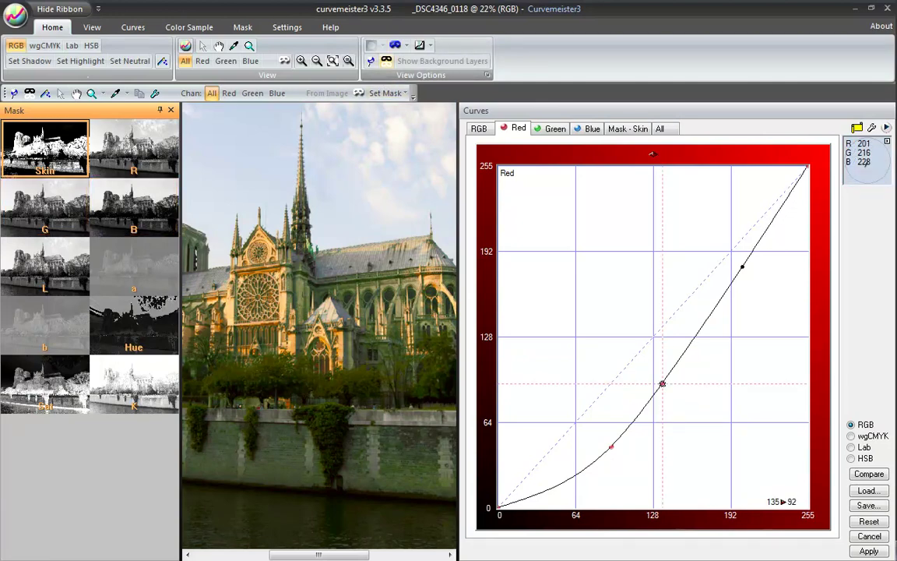
pyautogui.press('m')
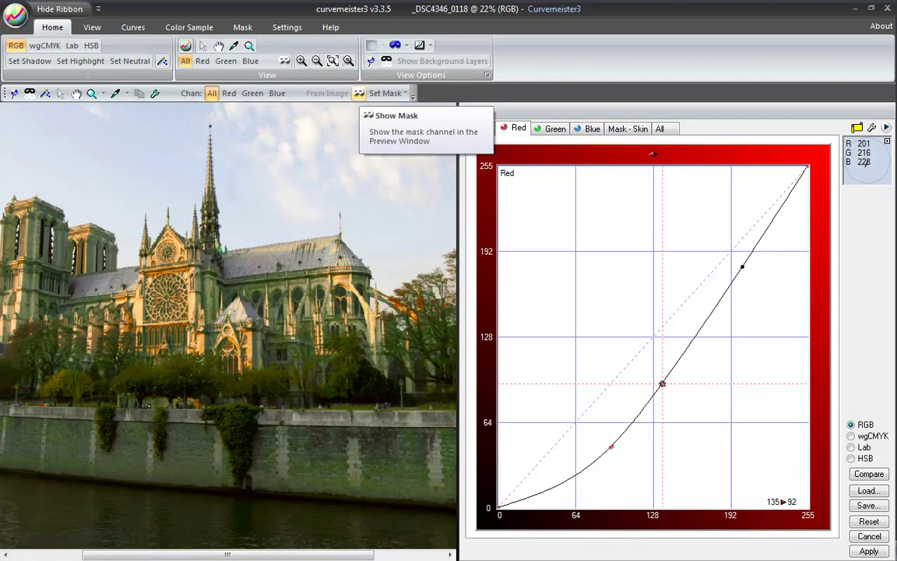
pyautogui.click(358, 93)
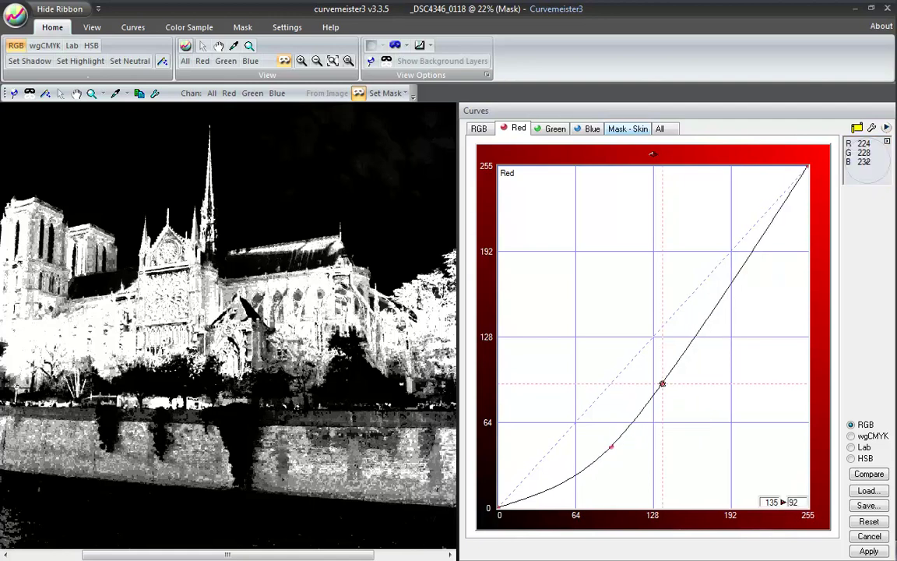
pyautogui.click(626, 129)
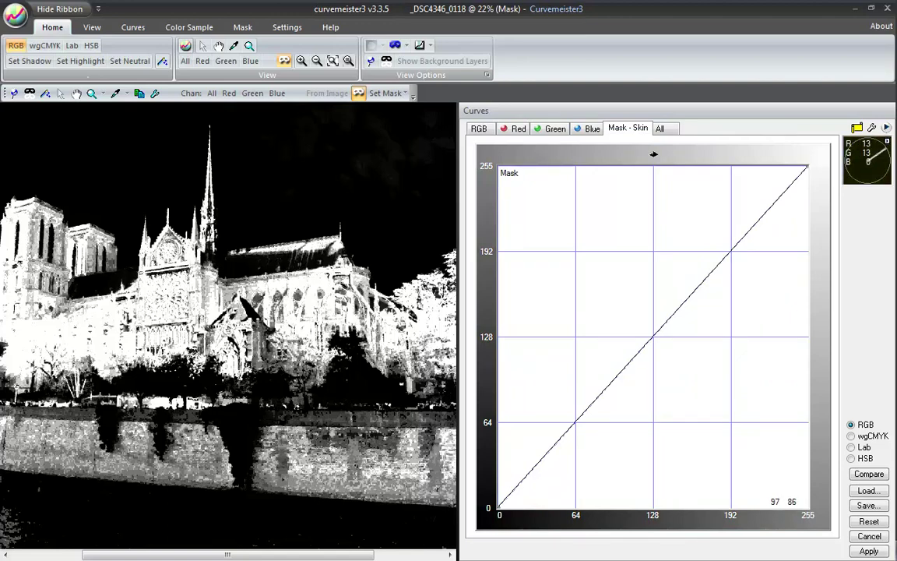
# Try a Skin mask curve point above the diagonal and at input 195, output 147, and delete it
pyautogui.moveTo(603, 392); pyautogui.dragTo(667, 246)
pyautogui.moveTo(807, 166)
pyautogui.mouseDown()
pyautogui.moveTo(807, 306)
pyautogui.moveTo(807, 166)
pyautogui.mouseUp()
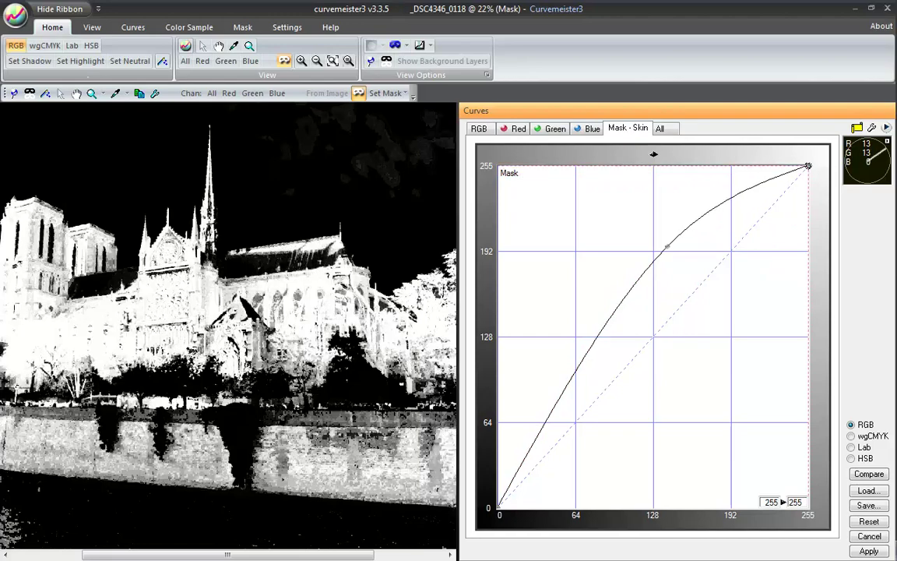
pyautogui.moveTo(668, 247); pyautogui.dragTo(734, 311)
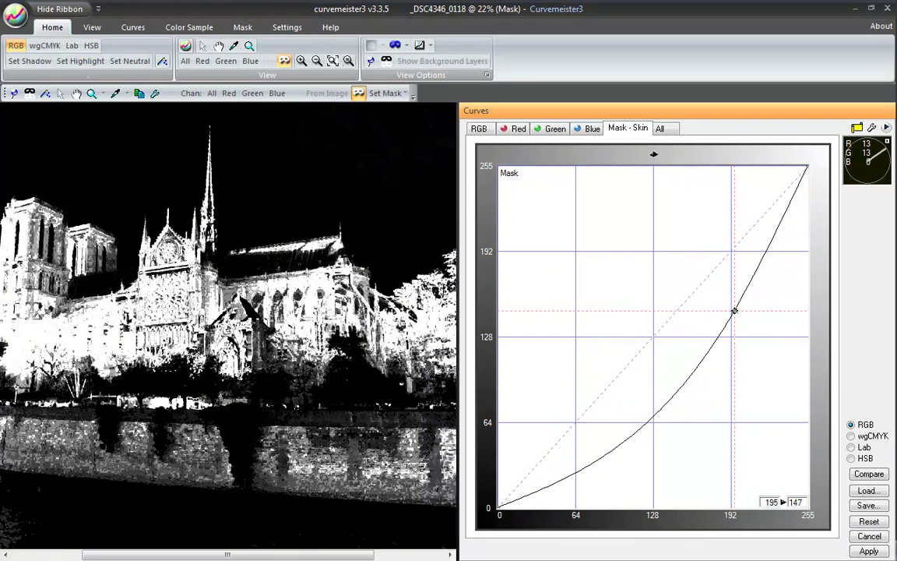
pyautogui.press('Delete')
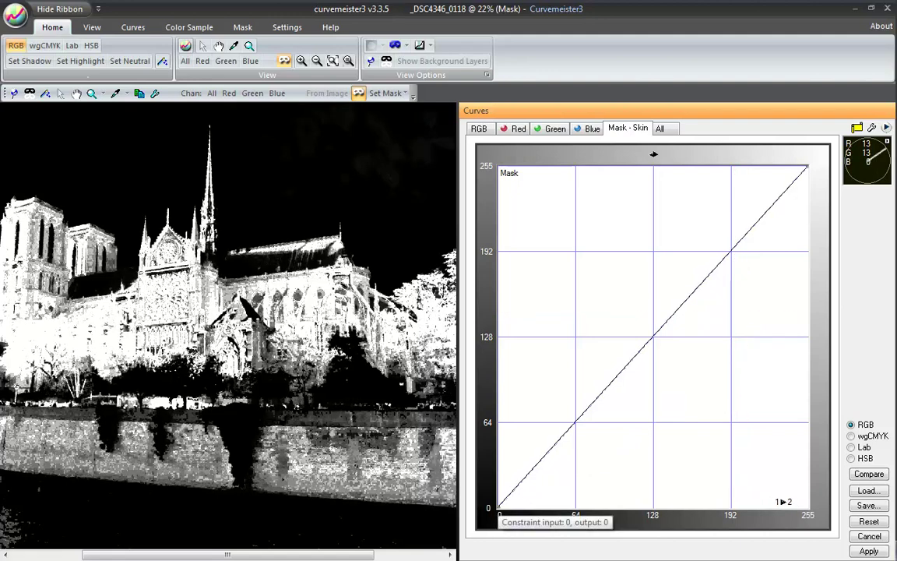
# Move the black endpoint of the Skin mask curve to input 198, output 0
pyautogui.write('103')
pyautogui.press('Return')
pyautogui.press('Right')
pyautogui.press('Right')
pyautogui.press('Right')
pyautogui.press('Right')
pyautogui.press('Right')
pyautogui.press('Right')
pyautogui.press('Right')
pyautogui.press('Right')
pyautogui.press('Right')
pyautogui.press('Right')
pyautogui.press('Right')
pyautogui.press('Right')
pyautogui.press('Right')
pyautogui.press('Right')
pyautogui.press('Right')
pyautogui.press('Right')
pyautogui.press('Right')
pyautogui.press('Right')
pyautogui.press('Right')
pyautogui.press('Right')
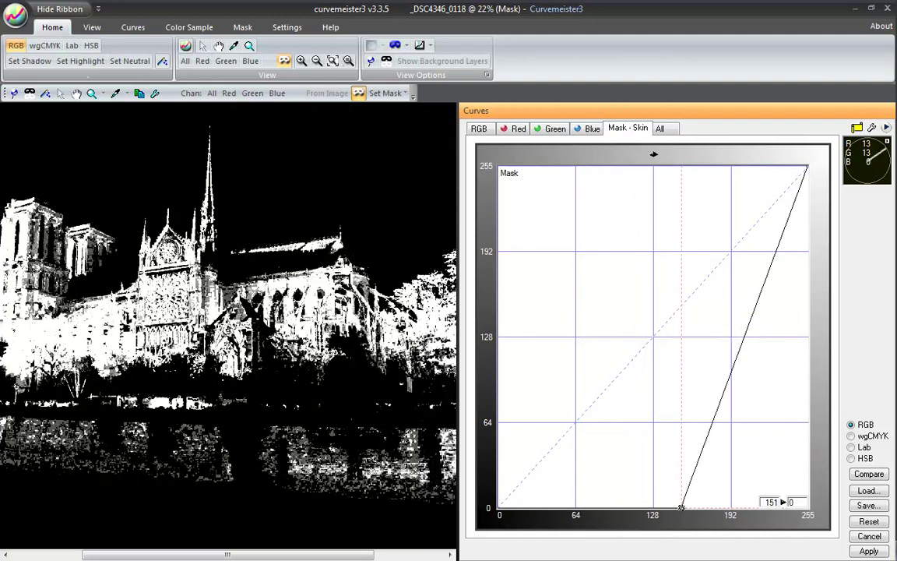
pyautogui.press('Right')
pyautogui.press('Right')
pyautogui.press('Right')
pyautogui.press('Right')
pyautogui.press('Right')
pyautogui.press('Right')
pyautogui.press('Right')
pyautogui.press('Right')
pyautogui.press('Right')
pyautogui.press('Right')
pyautogui.press('Right')
pyautogui.press('Right')
pyautogui.press('Right')
pyautogui.press('Right')
pyautogui.press('Right')
pyautogui.press('Right')
pyautogui.press('Right')
pyautogui.press('Right')
pyautogui.press('Right')
pyautogui.press('Right')
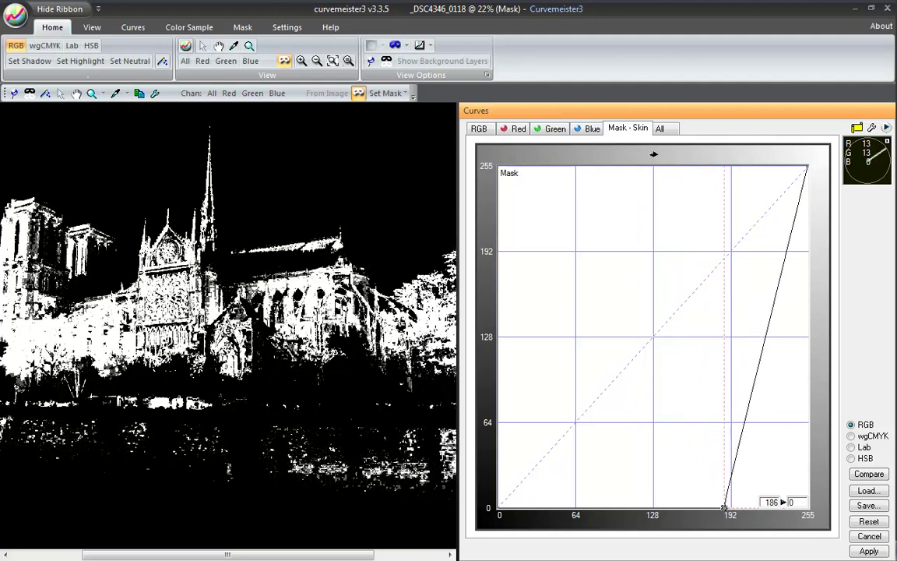
pyautogui.press('Right')
pyautogui.press('Right')
pyautogui.press('Right')
pyautogui.press('Right')
pyautogui.press('Right')
pyautogui.press('Right')
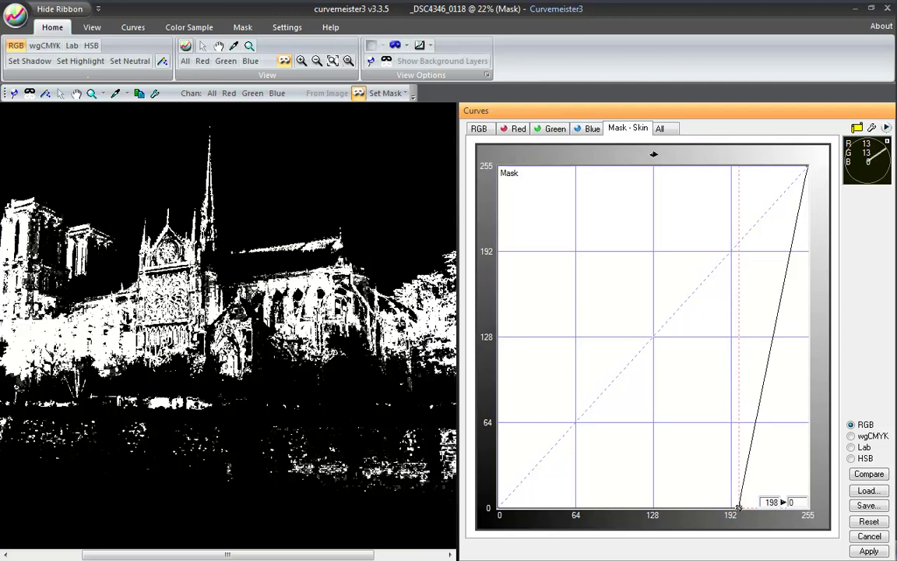
# Steepen the Skin mask curve with points at 209 to 0 and 228 to 147, and compare the full-colour image with the original
pyautogui.moveTo(777, 322)
pyautogui.mouseDown()
pyautogui.moveTo(764, 304)
pyautogui.moveTo(781, 313)
pyautogui.moveTo(770, 306)
pyautogui.mouseUp()
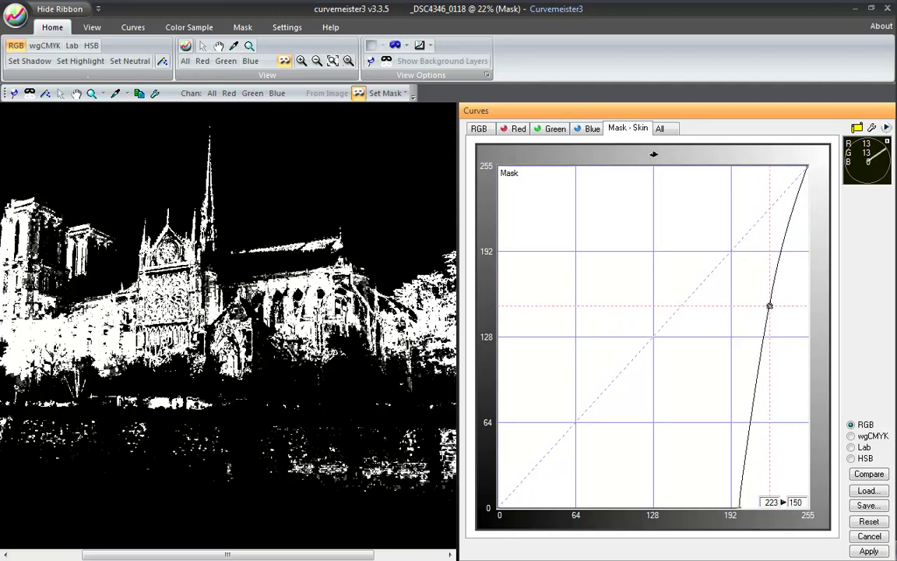
pyautogui.moveTo(740, 504); pyautogui.dragTo(751, 508)
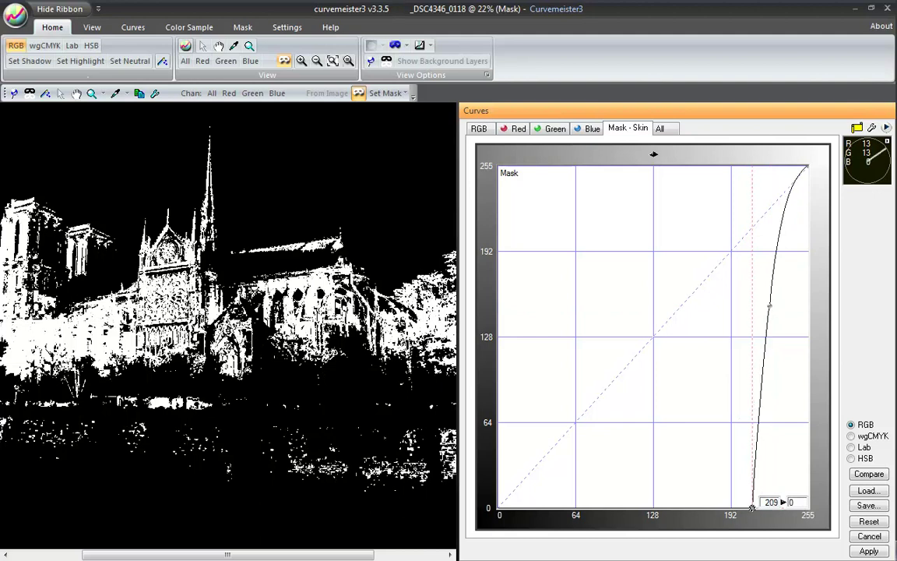
pyautogui.moveTo(768, 306); pyautogui.dragTo(774, 309)
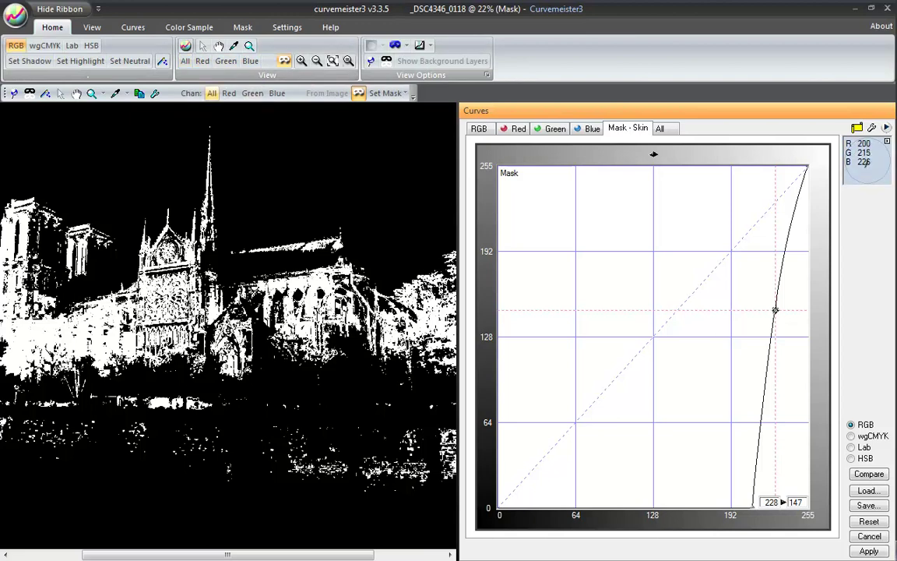
pyautogui.click(212, 93)
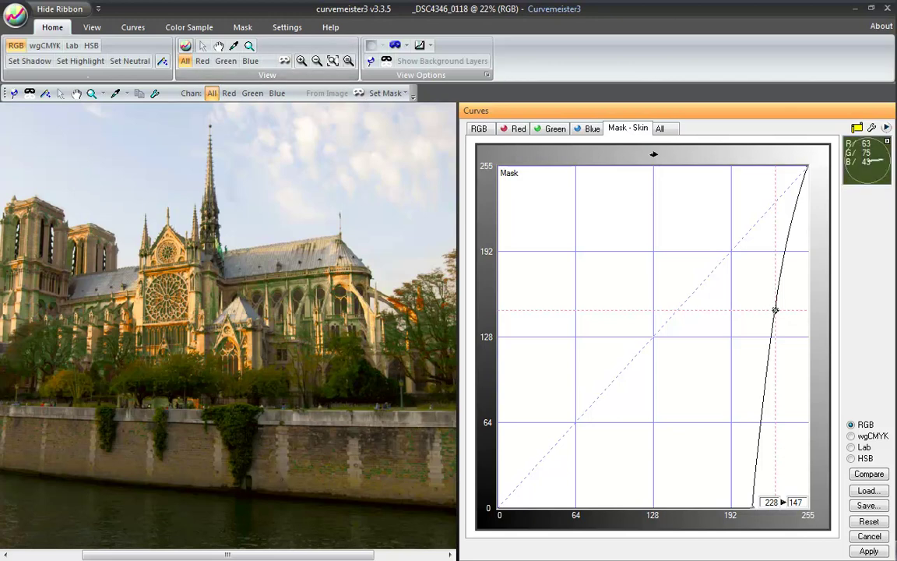
pyautogui.click(868, 473)
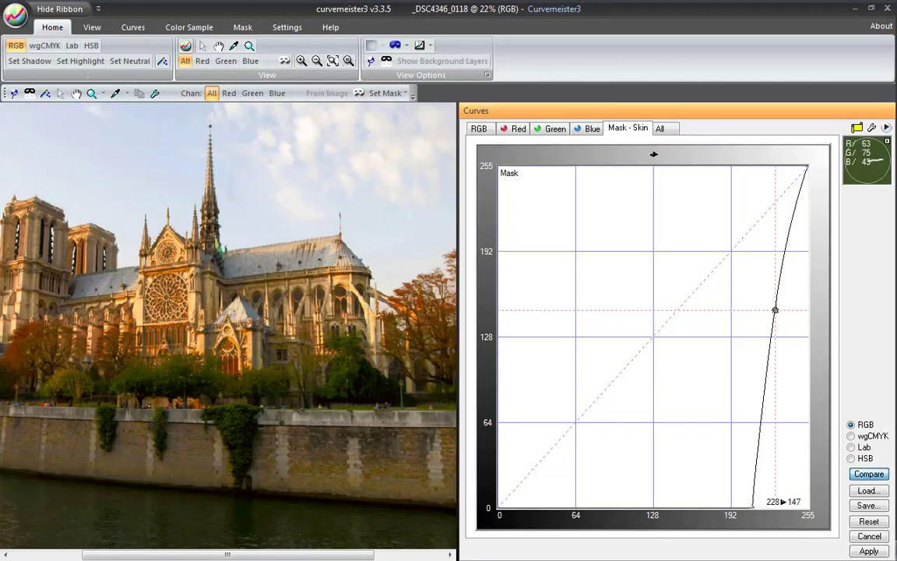
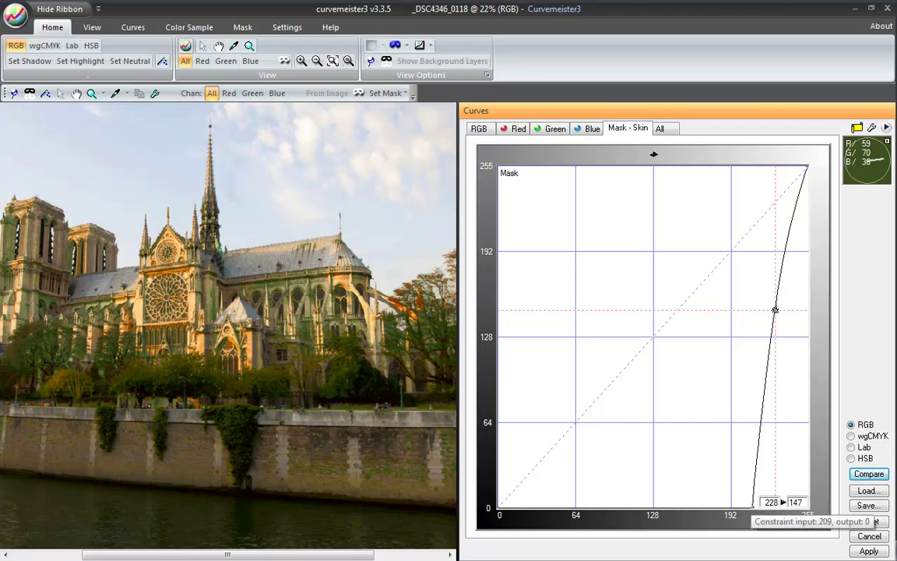
# Move the lower Red curve point to 83 to 76, and delete the upper point after trying it at 139 to 117
pyautogui.hotkey('ctrl', '1')
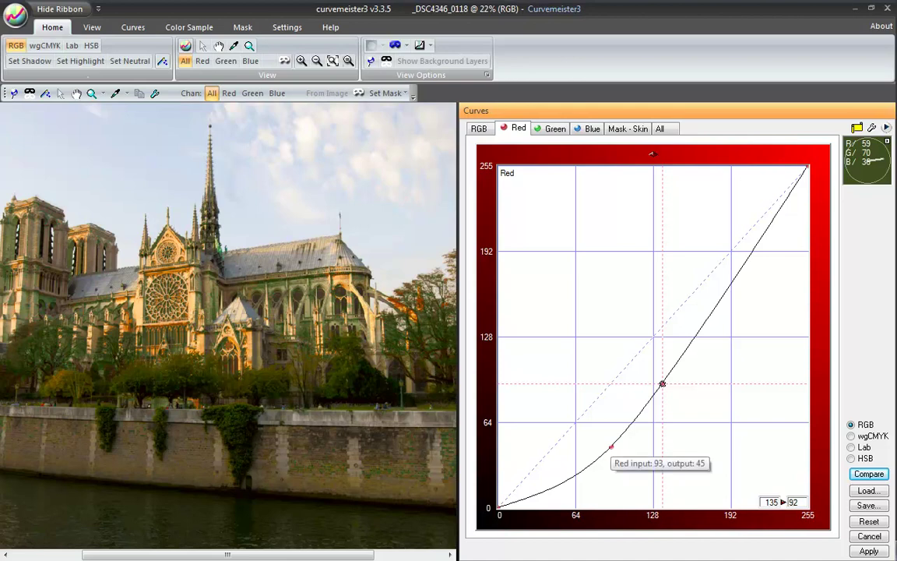
pyautogui.moveTo(612, 446); pyautogui.dragTo(598, 406)
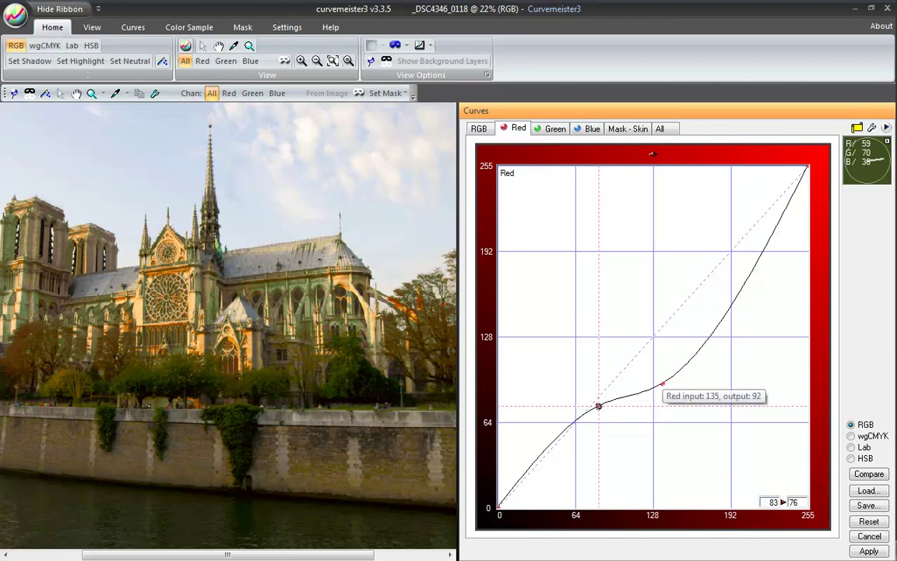
pyautogui.moveTo(661, 383); pyautogui.dragTo(667, 351)
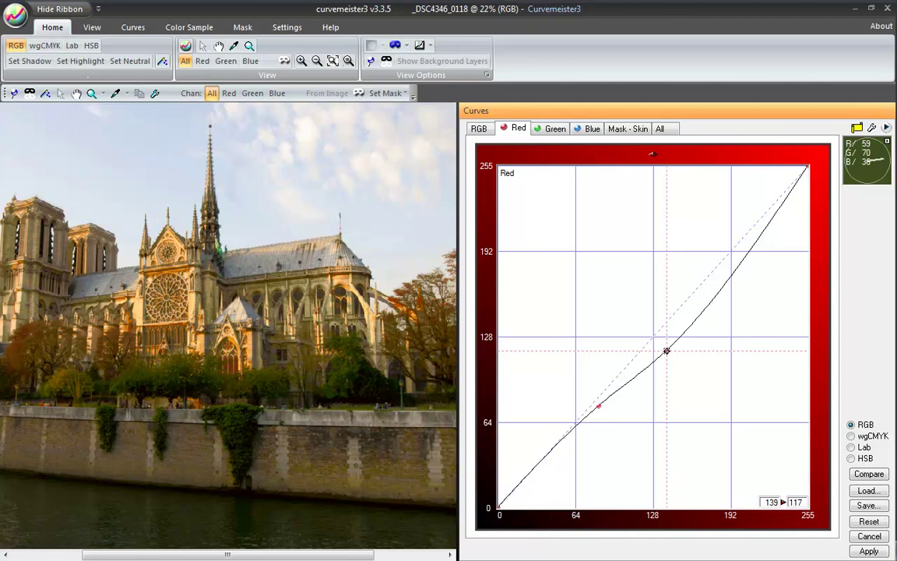
pyautogui.press('Delete')
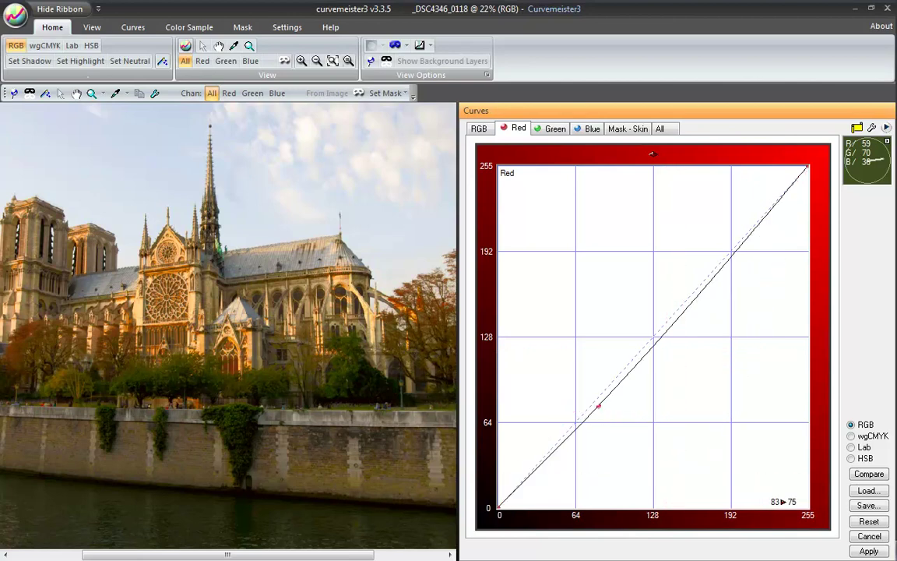
# Delete the remaining Red curve point, and lower the RGB master curve with points at 174 to 164 and 112 to 92
pyautogui.press('Delete')
pyautogui.hotkey('ctrl', '`')
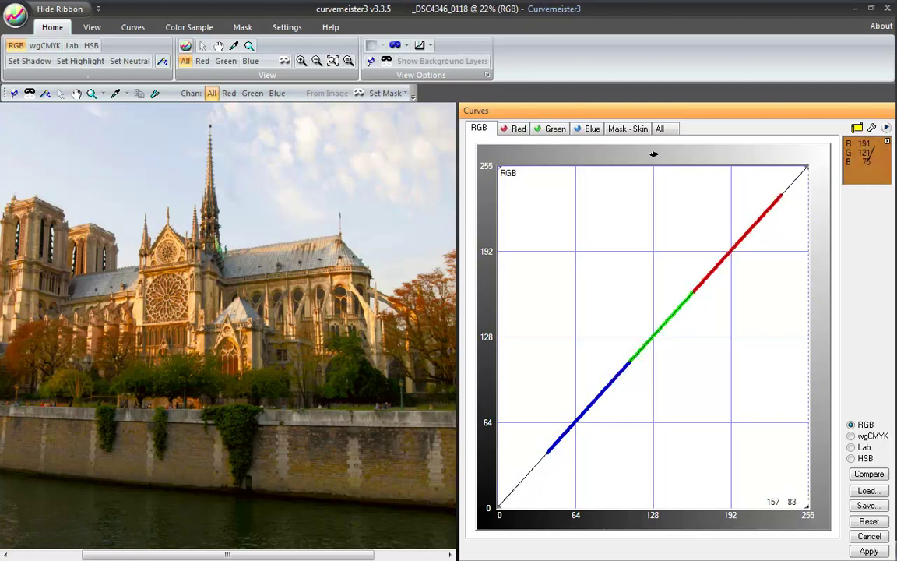
pyautogui.moveTo(597, 396); pyautogui.dragTo(709, 288)
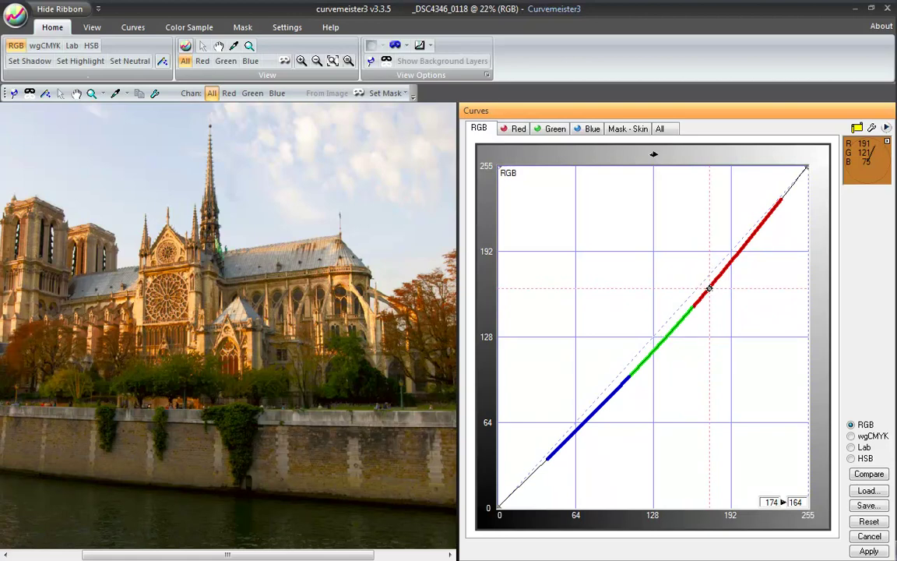
pyautogui.moveTo(633, 362); pyautogui.dragTo(634, 384)
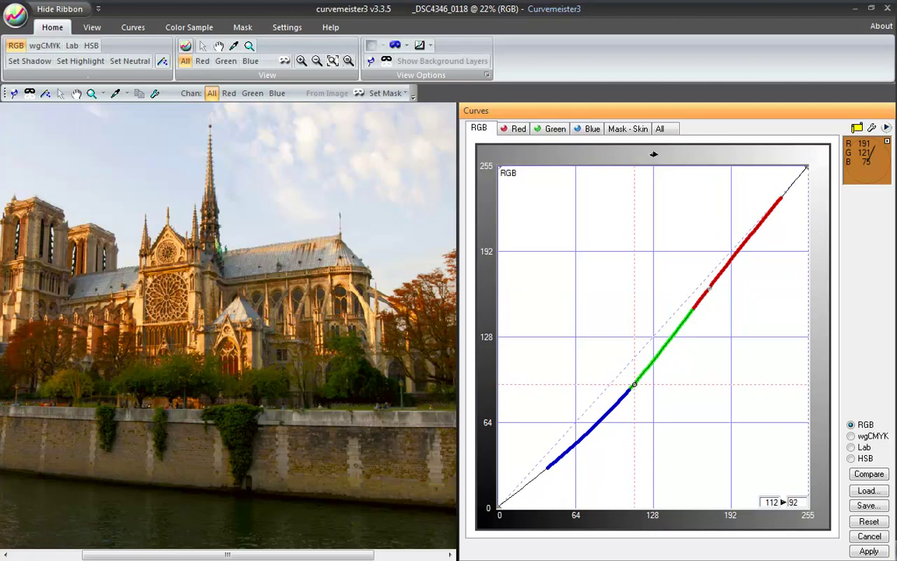
# Move the black endpoint of the Red curve to input 124, output 0
pyautogui.hotkey('ctrl', 'Tab')
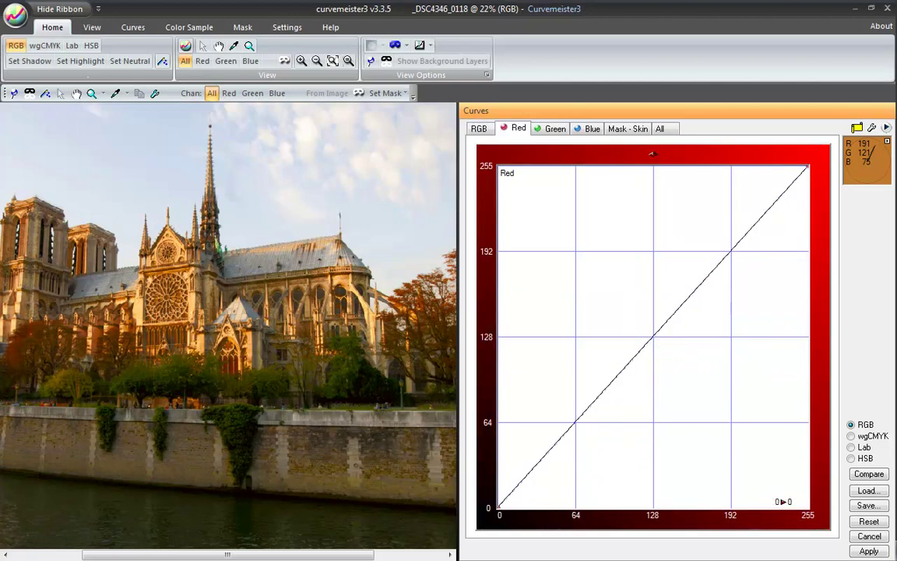
pyautogui.press('Down')
pyautogui.press('Right')
pyautogui.press('Right')
pyautogui.press('Right')
pyautogui.press('Right')
pyautogui.press('Right')
pyautogui.press('Right')
pyautogui.press('Right')
pyautogui.press('Right')
pyautogui.press('Right')
pyautogui.press('Right')
pyautogui.press('Right')
pyautogui.press('Right')
pyautogui.press('Right')
pyautogui.press('Right')
pyautogui.press('Right')
pyautogui.press('Right')
pyautogui.press('Right')
pyautogui.press('Right')
pyautogui.press('Right')
pyautogui.press('Right')
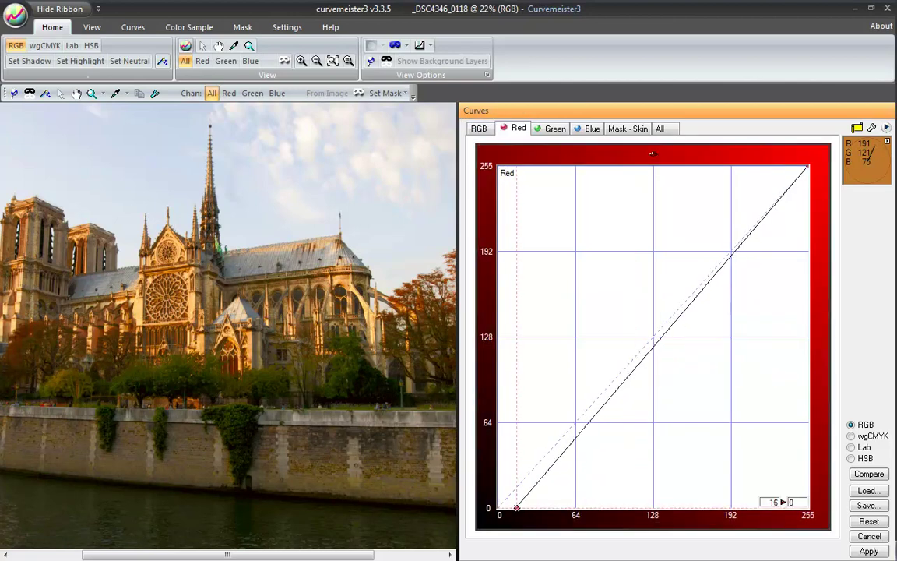
pyautogui.press('Right')
pyautogui.press('Right')
pyautogui.press('Right')
pyautogui.press('Right')
pyautogui.press('Right')
pyautogui.press('Right')
pyautogui.press('Right')
pyautogui.press('Right')
pyautogui.press('Right')
pyautogui.press('Right')
pyautogui.press('Right')
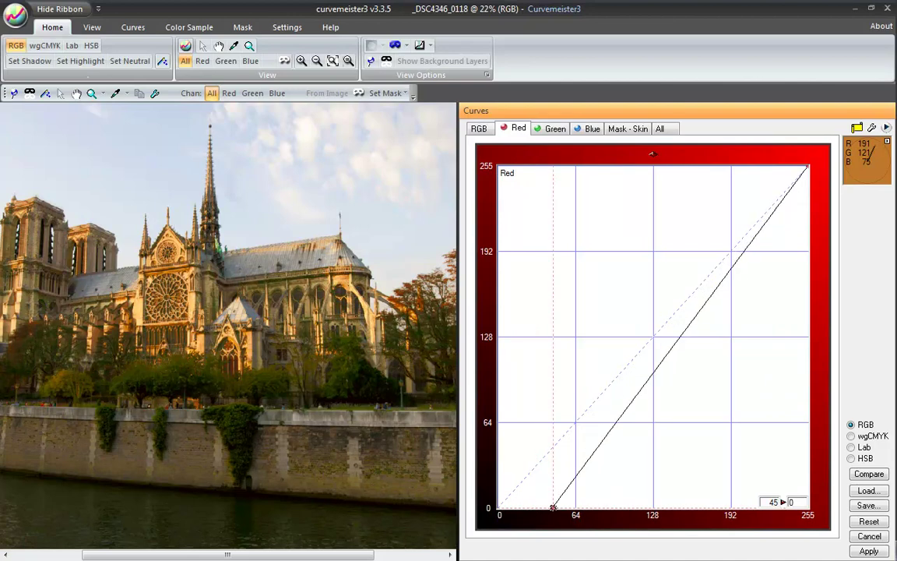
pyautogui.press('Right')
pyautogui.press('Right')
pyautogui.press('Right')
pyautogui.press('Right')
pyautogui.press('Right')
pyautogui.moveTo(558, 508); pyautogui.dragTo(649, 508)
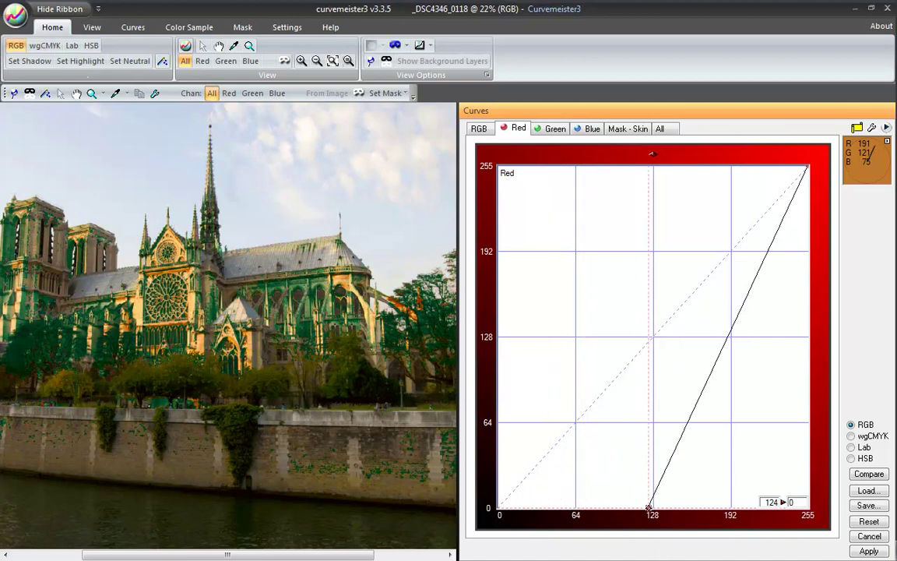
# Move the Red curve's black endpoint back to input 40, output 0, and apply the curves to the photo
pyautogui.moveTo(648, 508); pyautogui.dragTo(541, 507)
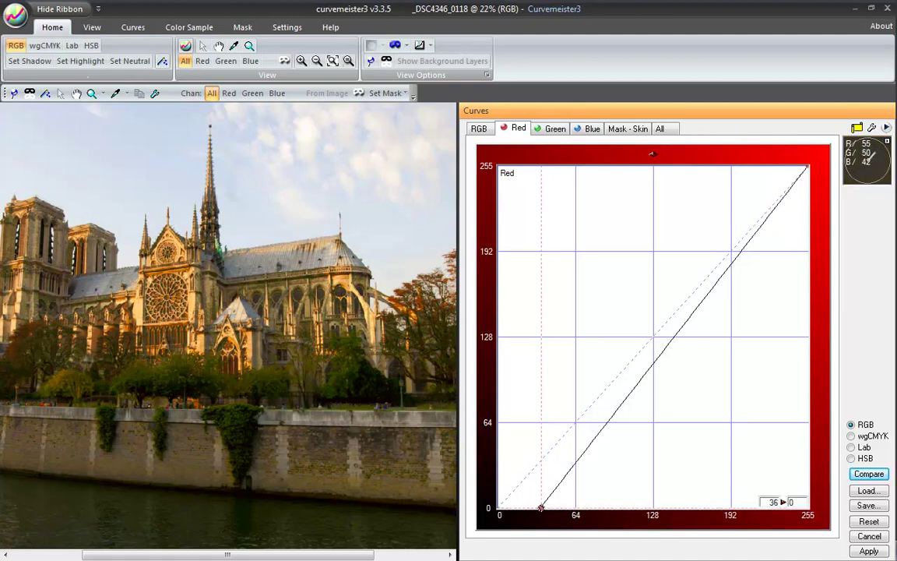
pyautogui.moveTo(541, 506)
pyautogui.moveTo(541, 507)
pyautogui.mouseDown()
pyautogui.moveTo(517, 507)
pyautogui.moveTo(546, 507)
pyautogui.mouseUp()
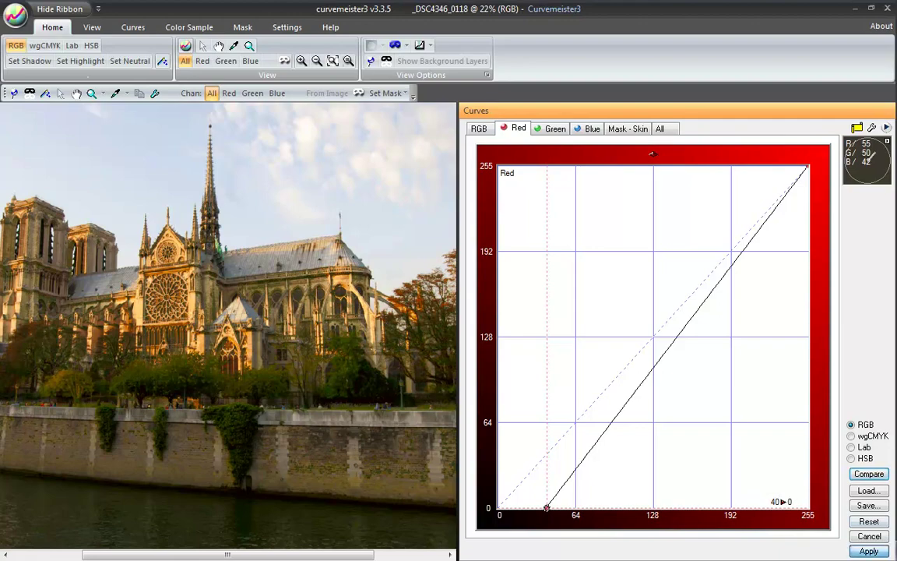
pyautogui.press('Return')
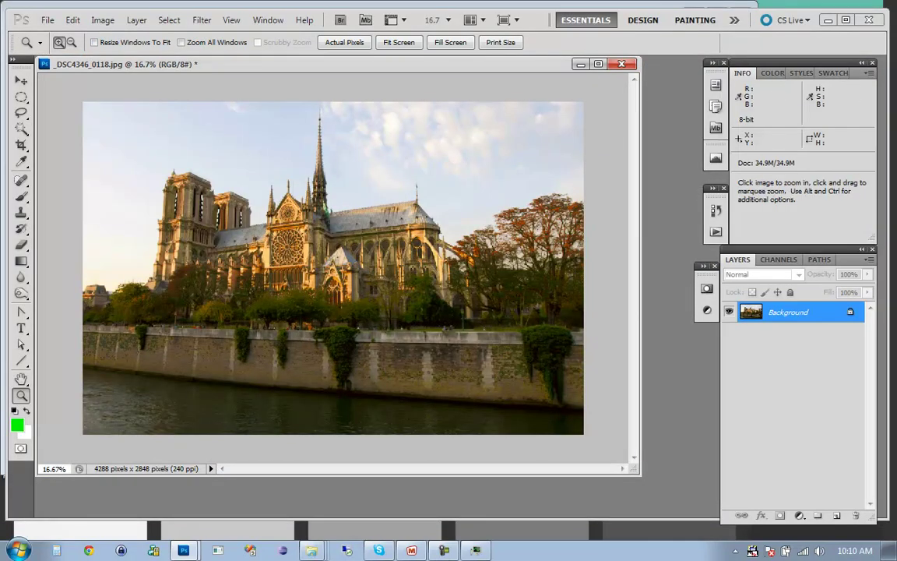
# Compare the photo's original snapshot with the first Curvemeister 3 state in the history
pyautogui.click(716, 84)
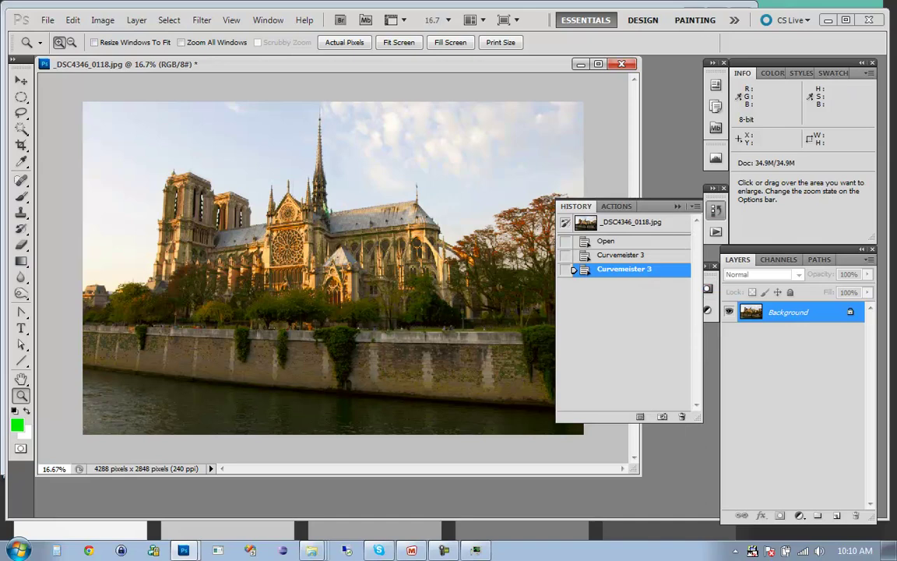
pyautogui.click(574, 223)
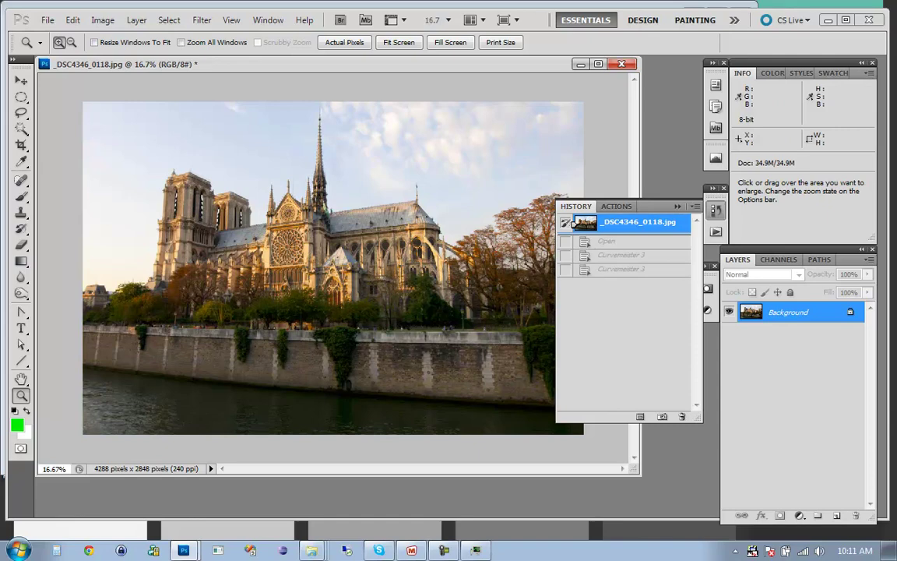
pyautogui.click(573, 255)
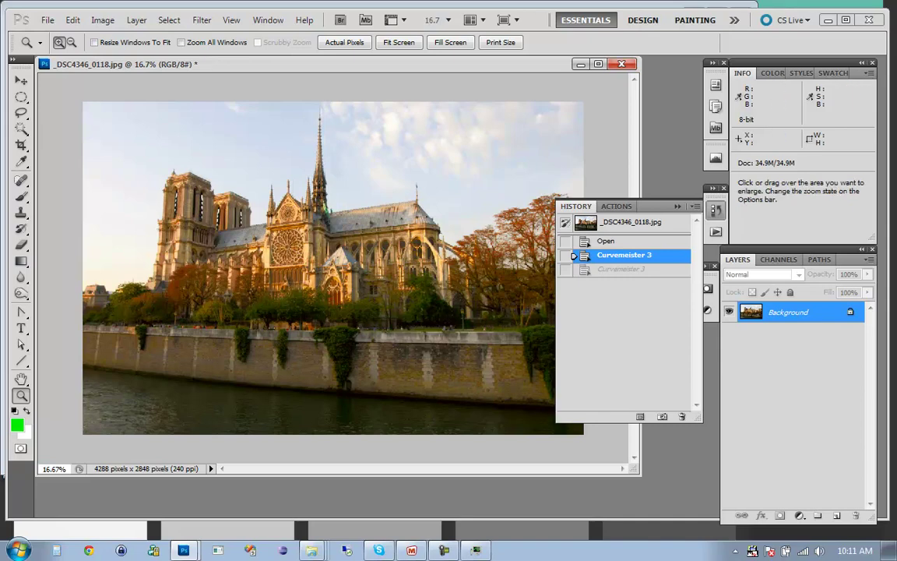
# Undo and redo the second Curvemeister 3 edit repeatedly to compare both results, and leave it undone
pyautogui.hotkey('ctrl', 'z')
pyautogui.hotkey('ctrl', 'z')
pyautogui.hotkey('ctrl', 'z')
pyautogui.hotkey('ctrl', 'z')
pyautogui.hotkey('ctrl', 'z')
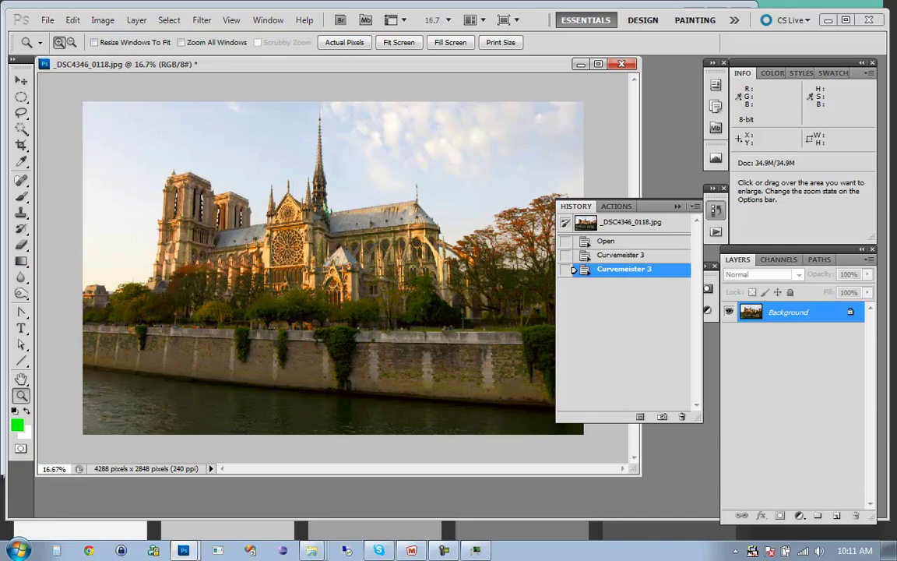
pyautogui.hotkey('ctrl', 'z')
pyautogui.hotkey('ctrl', 'z')
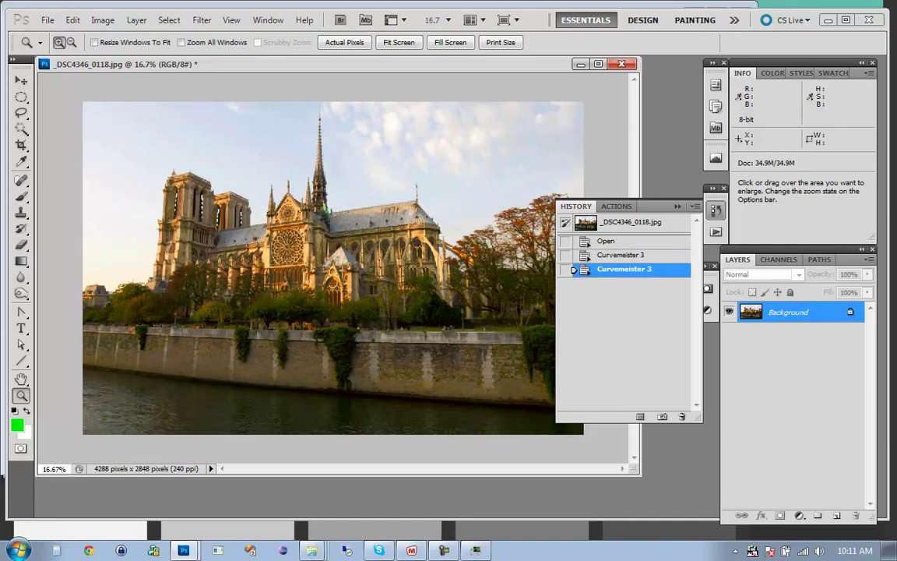
pyautogui.hotkey('ctrl', 'z')
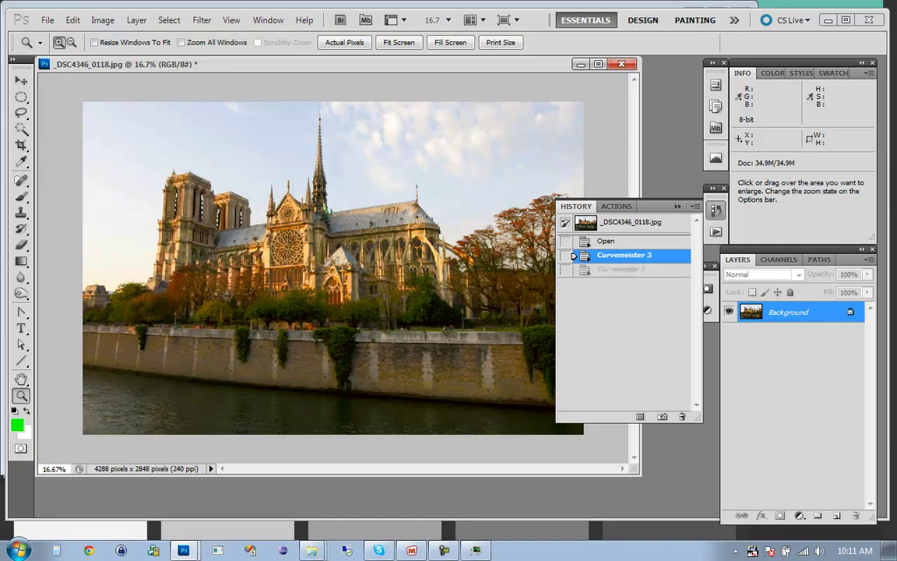
pyautogui.hotkey('ctrl', 'z')
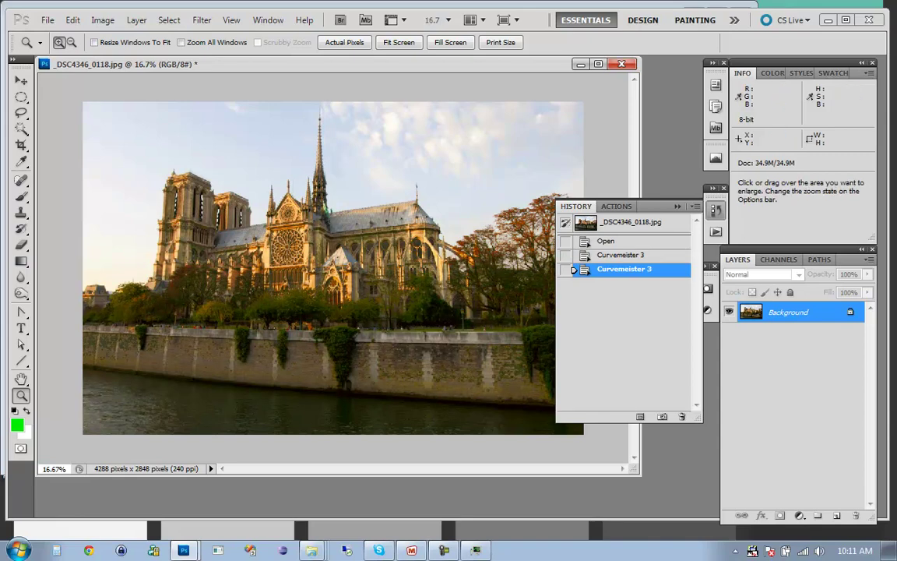
pyautogui.hotkey('ctrl', 'z')
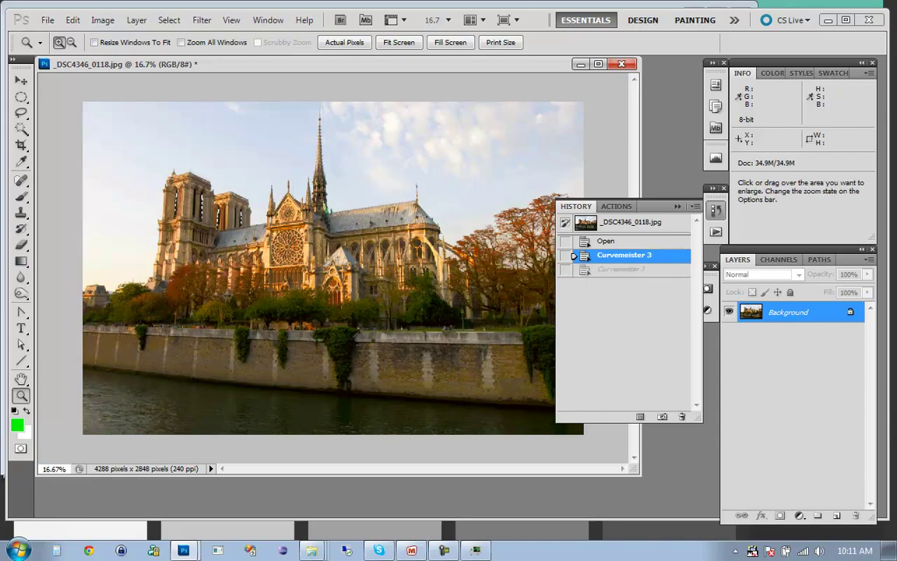
pyautogui.hotkey('ctrl', 'z')
pyautogui.hotkey('ctrl', 'z')
pyautogui.hotkey('ctrl', 'z')
pyautogui.hotkey('ctrl', 'z')
pyautogui.hotkey('ctrl', 'z')
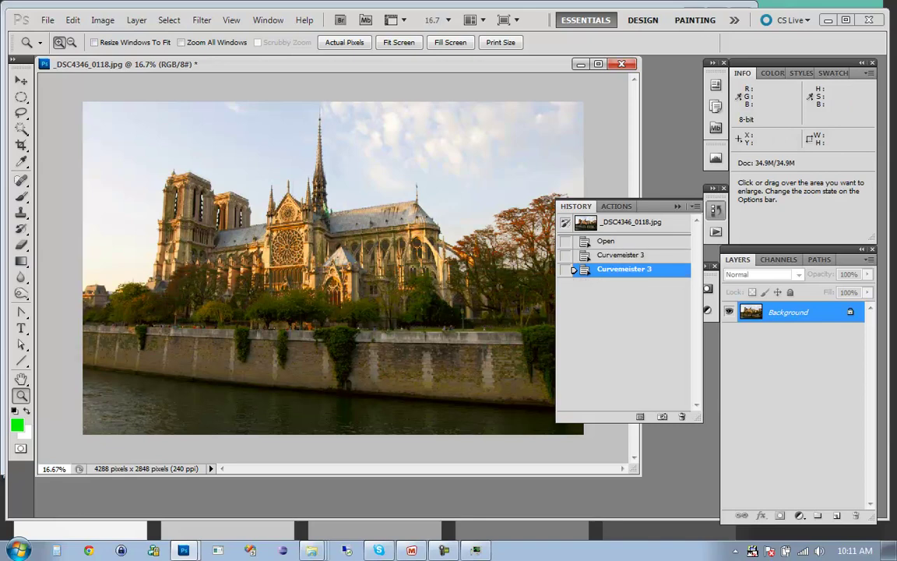
pyautogui.hotkey('ctrl', 'z')
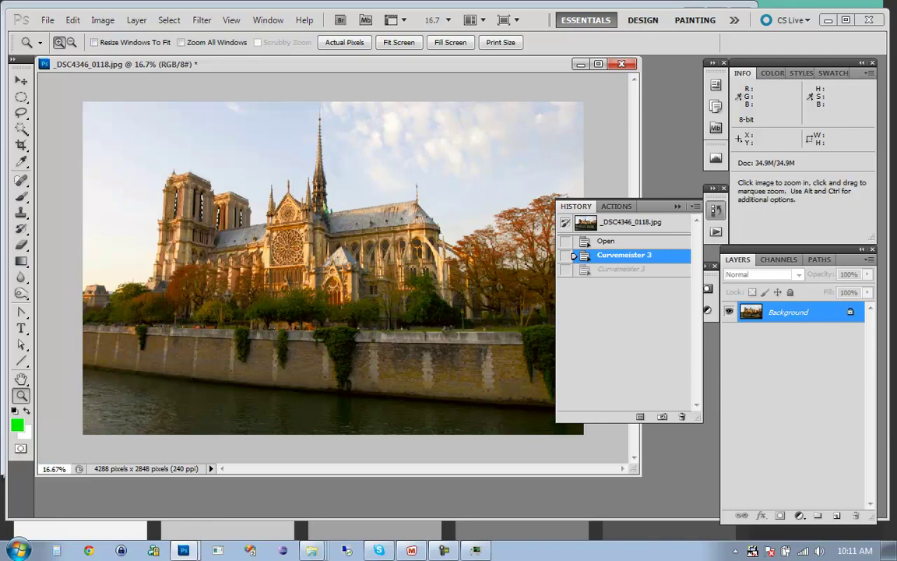
# Reopen the photo in Curvemeister 3 in wgCMYK mode, and view the Cyan, Magenta, Yellow and Black channels in turn
pyautogui.click(201, 19)
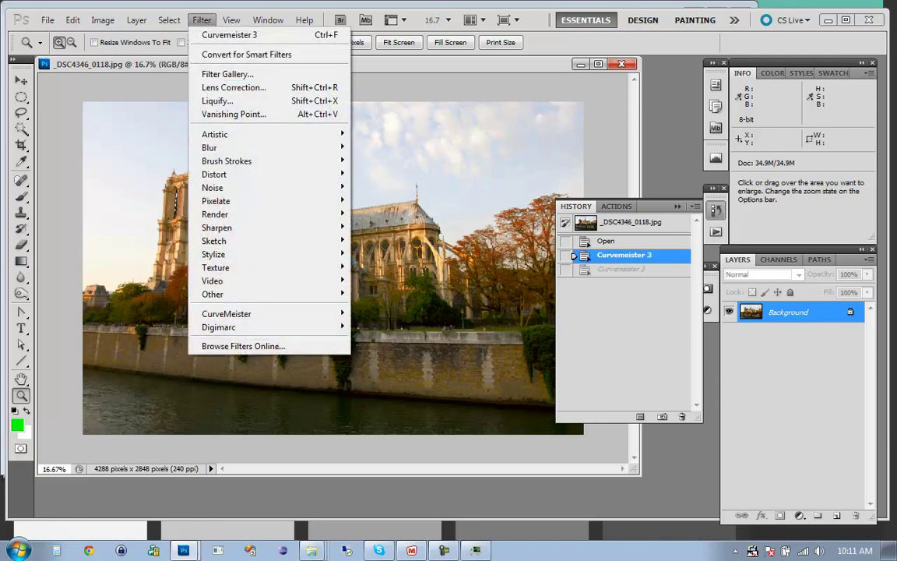
pyautogui.moveTo(233, 313)
pyautogui.click(151, 313)
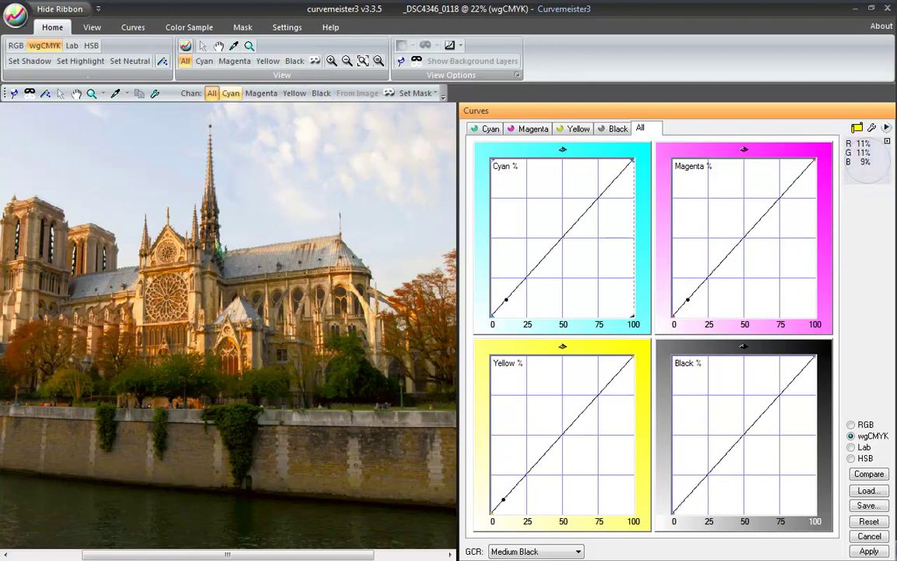
pyautogui.click(230, 93)
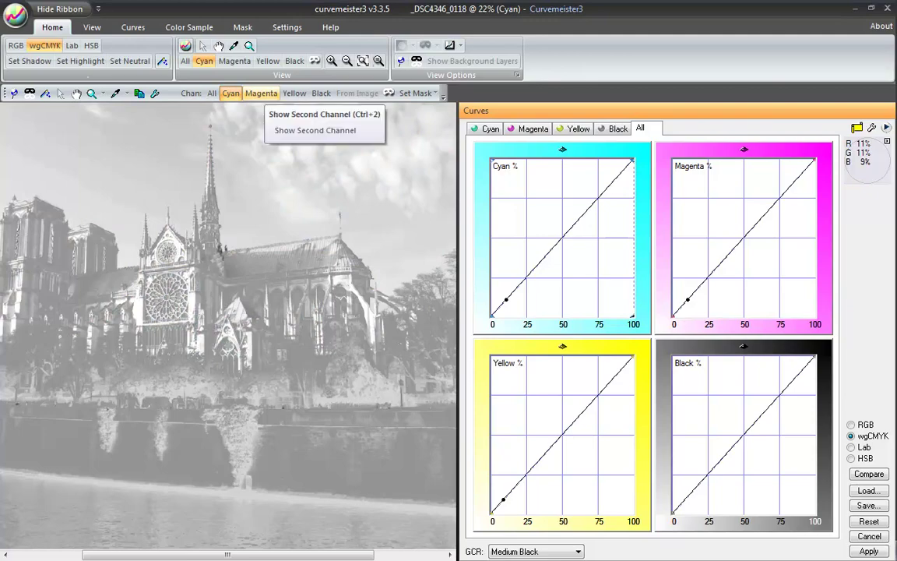
pyautogui.click(261, 93)
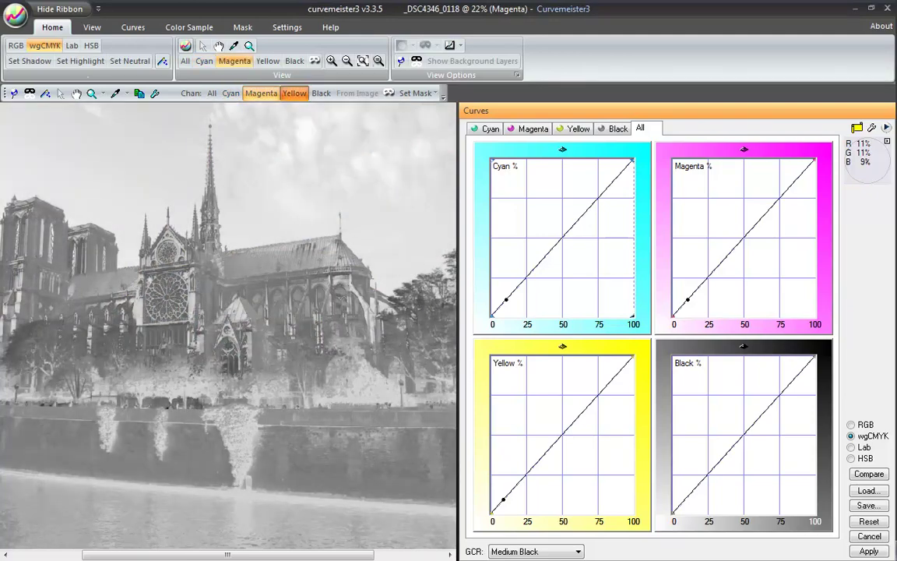
pyautogui.click(295, 94)
pyautogui.click(321, 93)
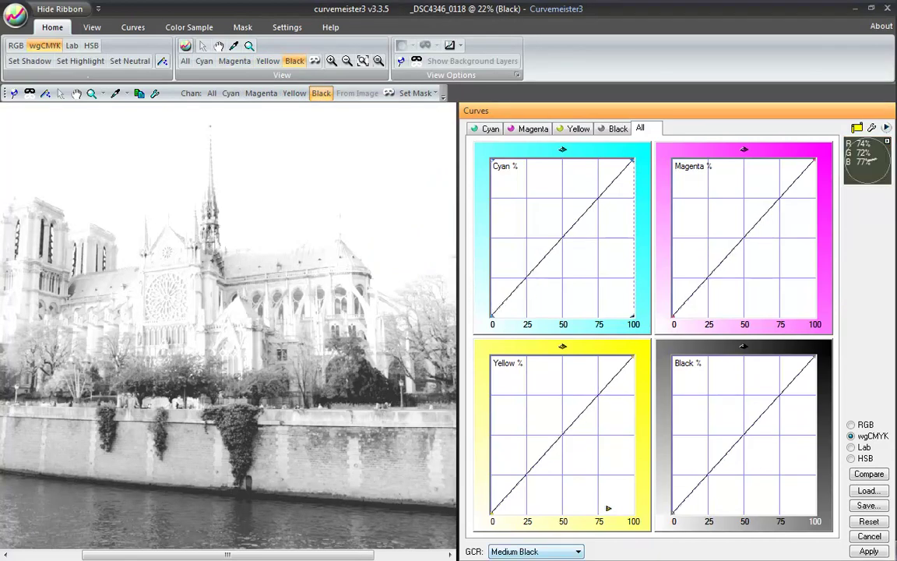
# Set the GCR to Maximum Black
pyautogui.hotkey('alt', 'Down')
pyautogui.press('Down')
pyautogui.press('Down')
pyautogui.press('Down')
pyautogui.press('Up')
pyautogui.press('Up')
pyautogui.press('Up')
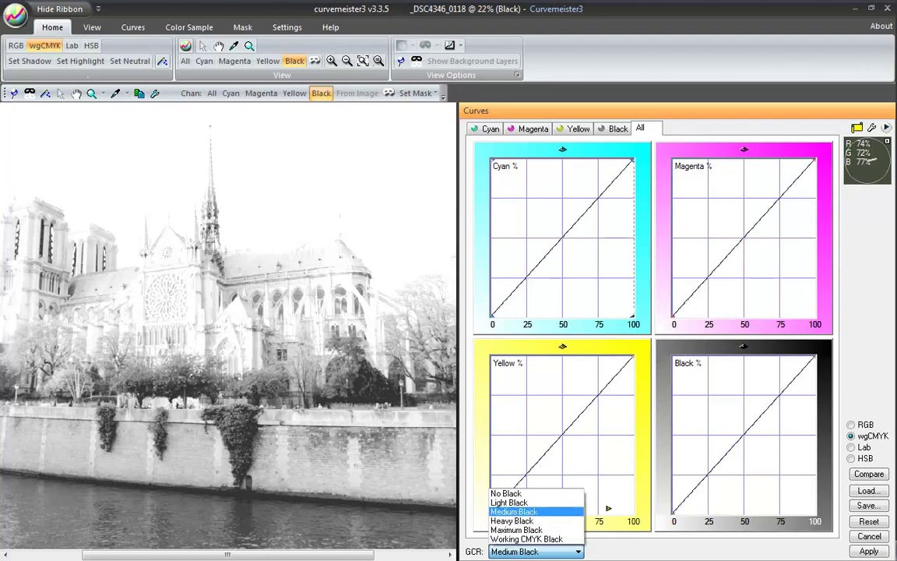
pyautogui.press('Down')
pyautogui.press('Down')
pyautogui.press('Return')
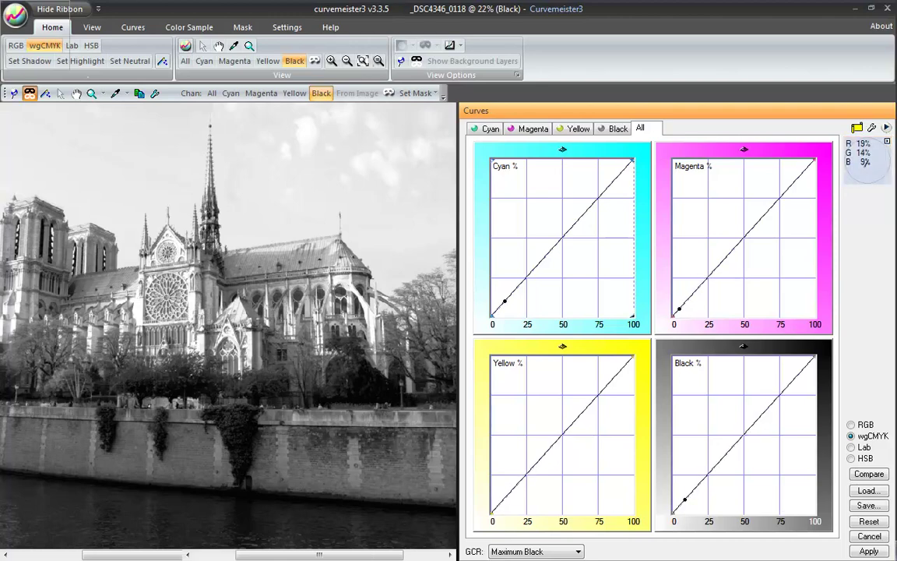
# Add a Skin mask and move the black endpoint of its curve to input 60, output 0
pyautogui.click(30, 93)
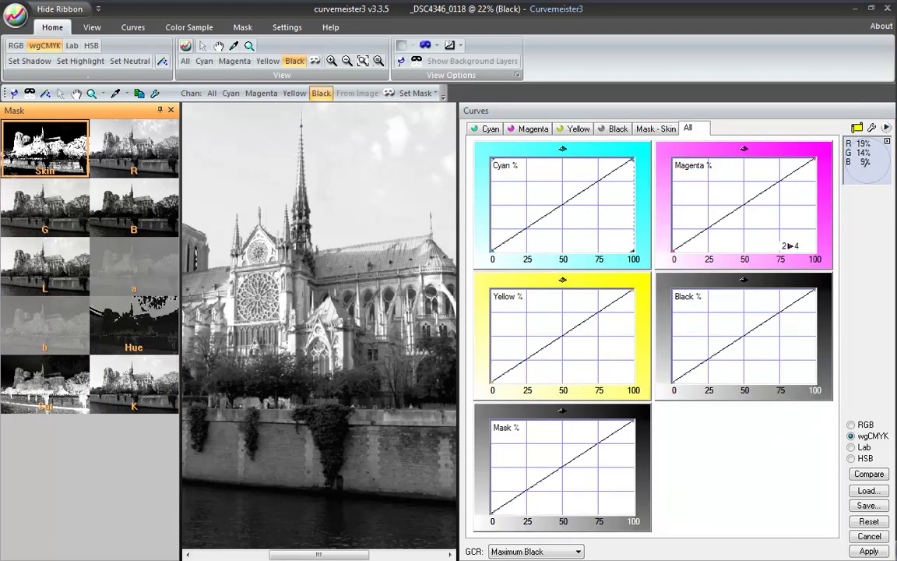
pyautogui.click(655, 127)
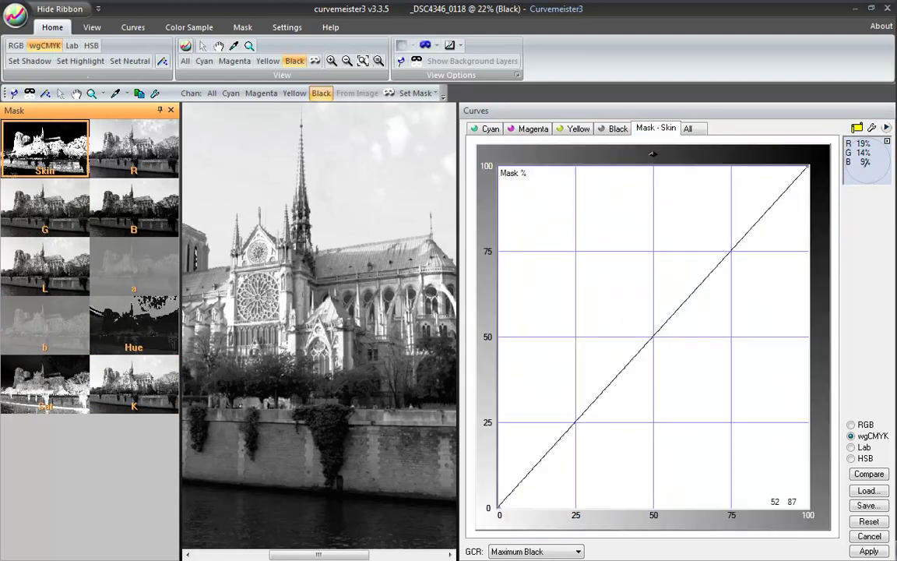
pyautogui.moveTo(499, 507); pyautogui.dragTo(704, 507)
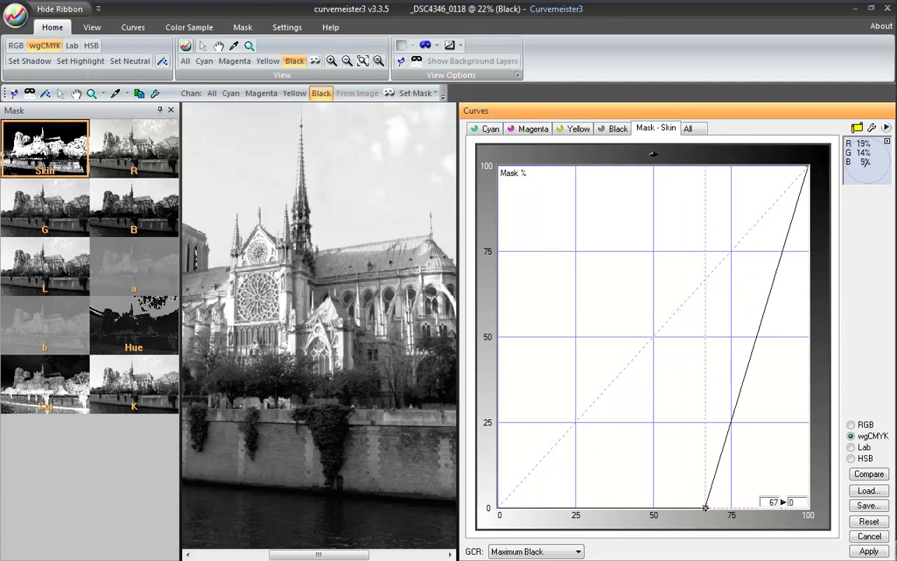
pyautogui.moveTo(704, 507); pyautogui.dragTo(686, 507)
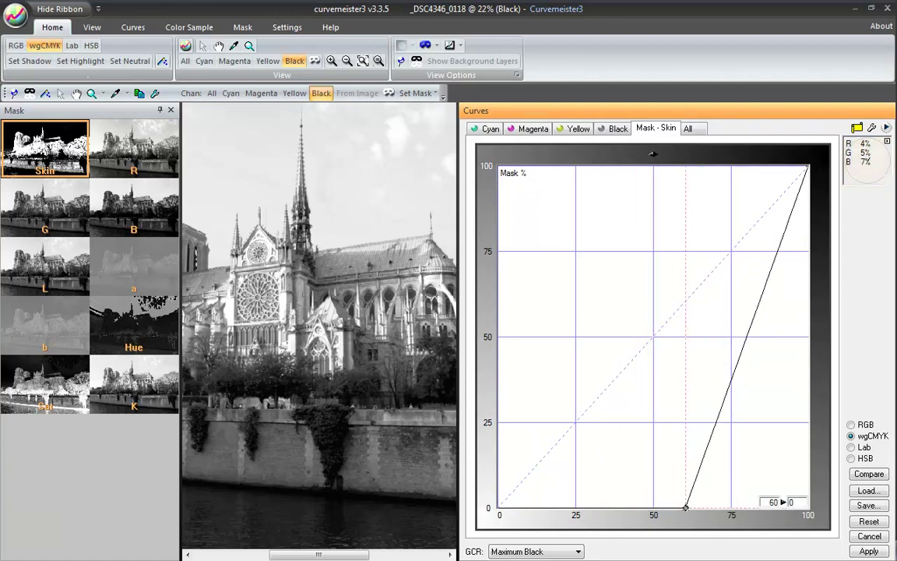
# Display the mask, move its curve's black endpoint to input 70, output 0, and return through the Black channel to the full-colour view
pyautogui.click(388, 92)
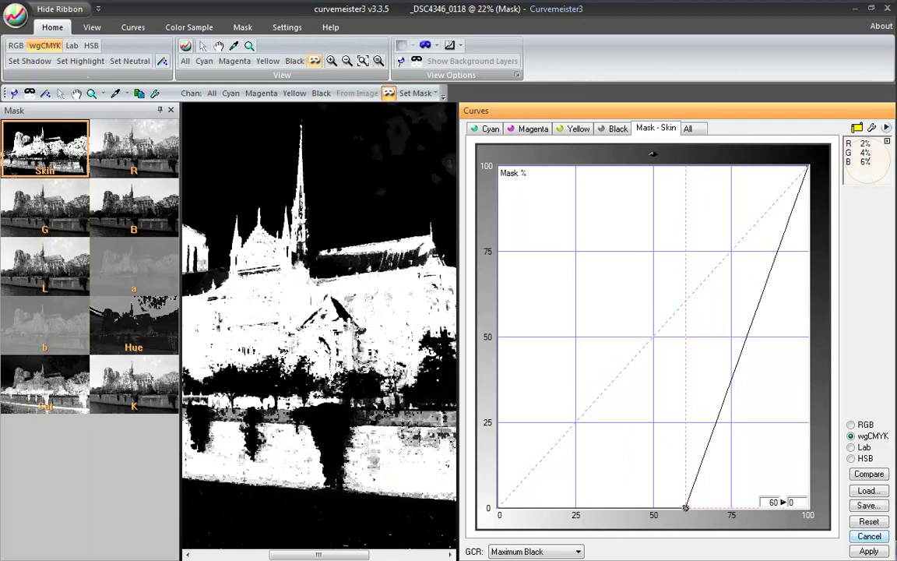
pyautogui.moveTo(685, 507); pyautogui.dragTo(715, 506)
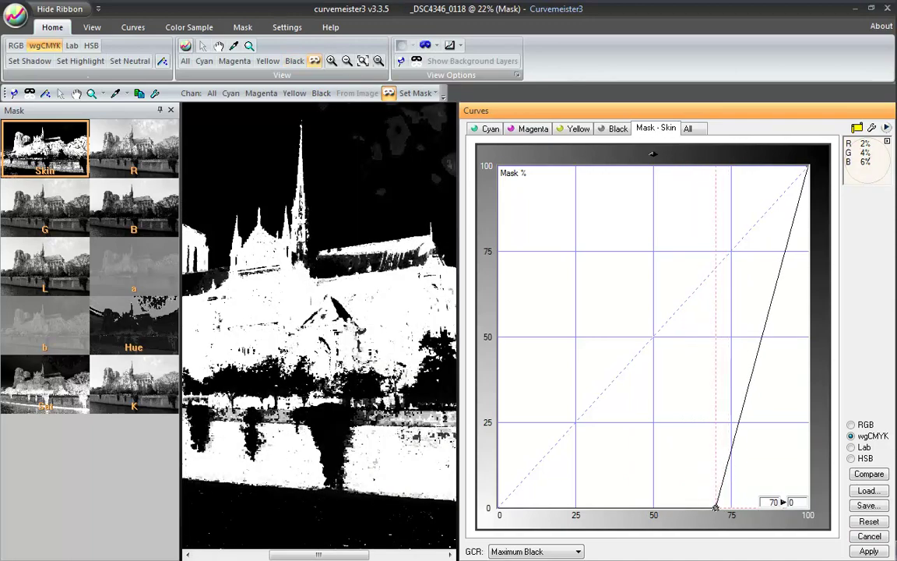
pyautogui.press('k')
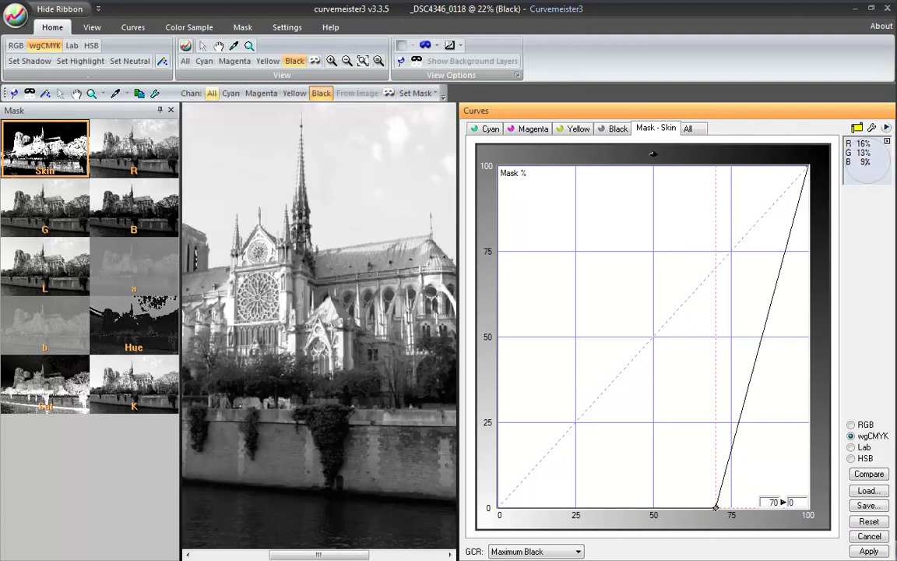
pyautogui.press('a')
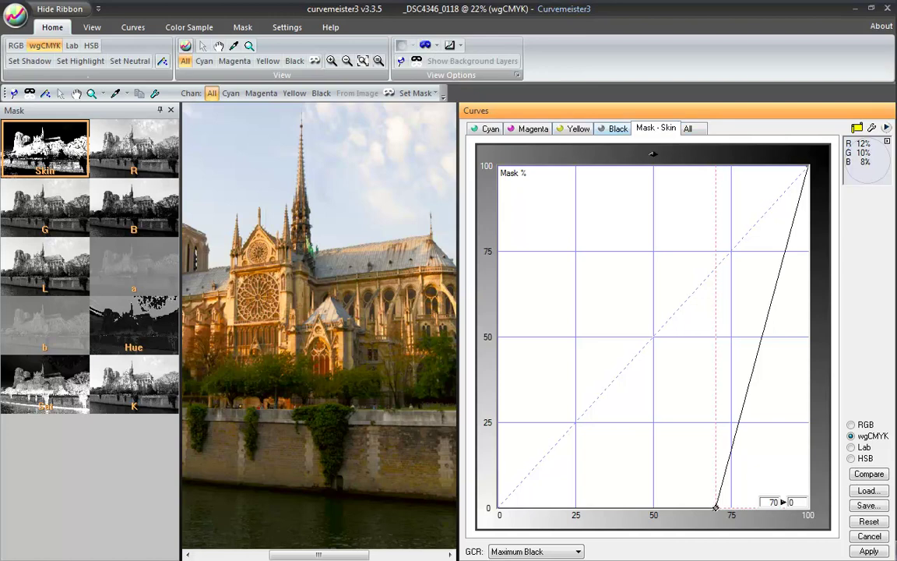
# On the Black curve, add a midpoint raised to about input 49, output 55, and another point at input 30, output 31
pyautogui.press('k')
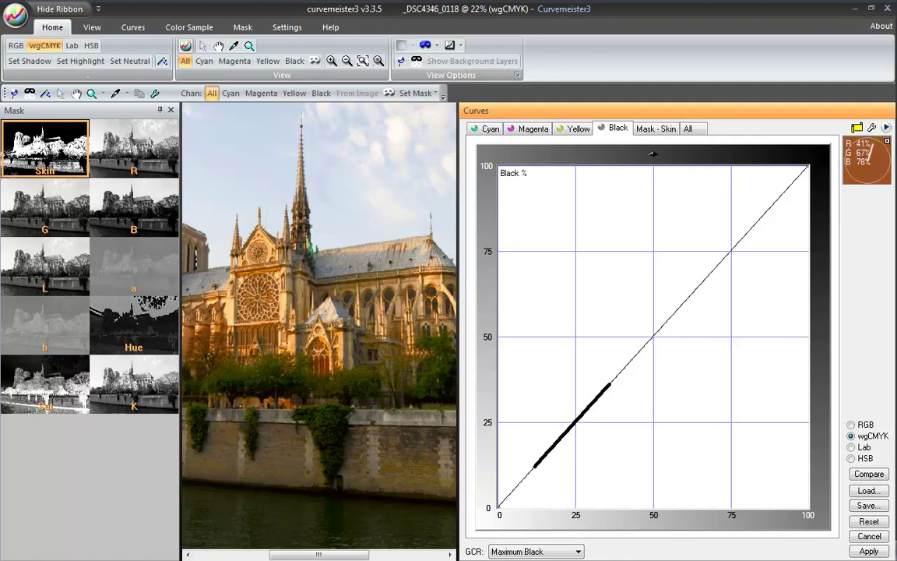
pyautogui.moveTo(644, 347); pyautogui.dragTo(650, 320)
pyautogui.moveTo(593, 391); pyautogui.dragTo(593, 402)
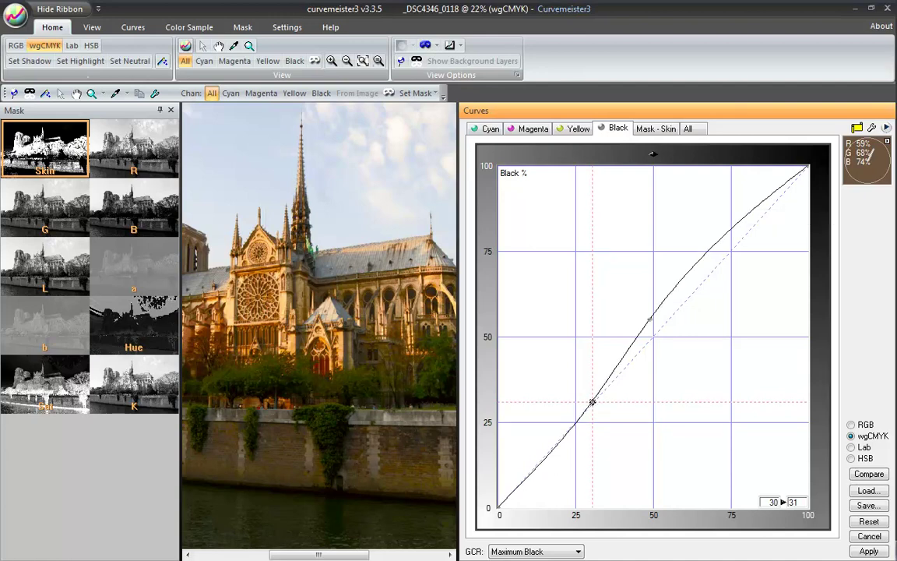
# Lower the Black curve's midpoint to input 47, output 49, with a point at about input 37, output 41 below it
pyautogui.moveTo(650, 319); pyautogui.dragTo(644, 343)
pyautogui.press('Up')
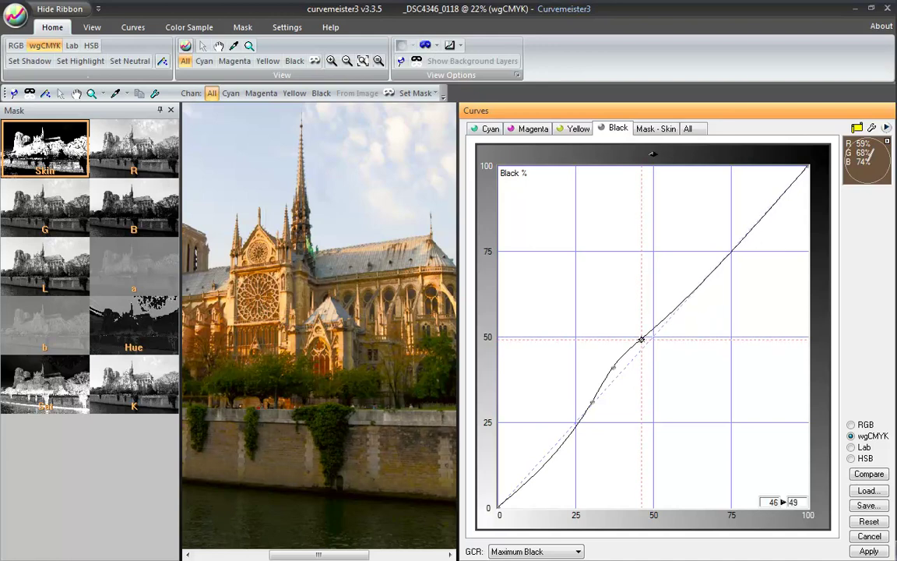
pyautogui.press('Left')
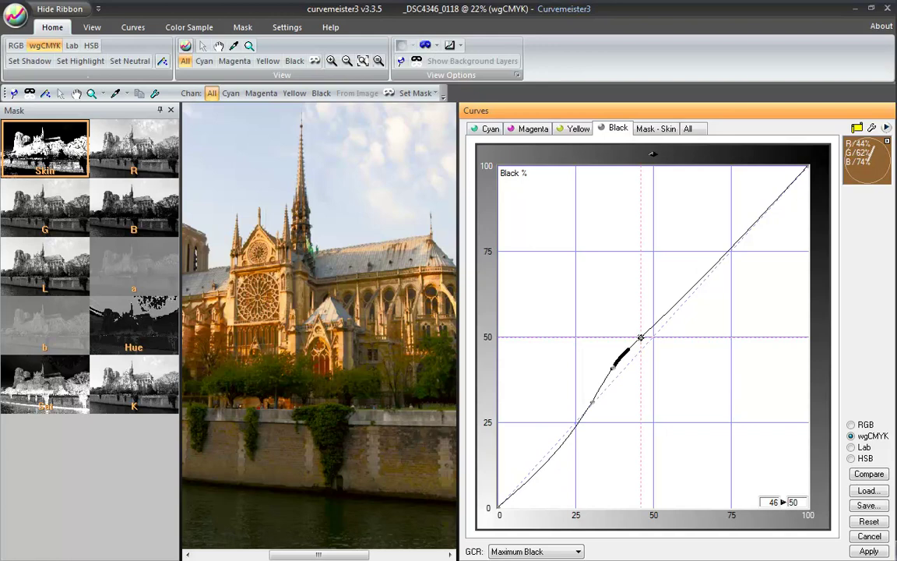
pyautogui.press('Right')
pyautogui.press('Down')
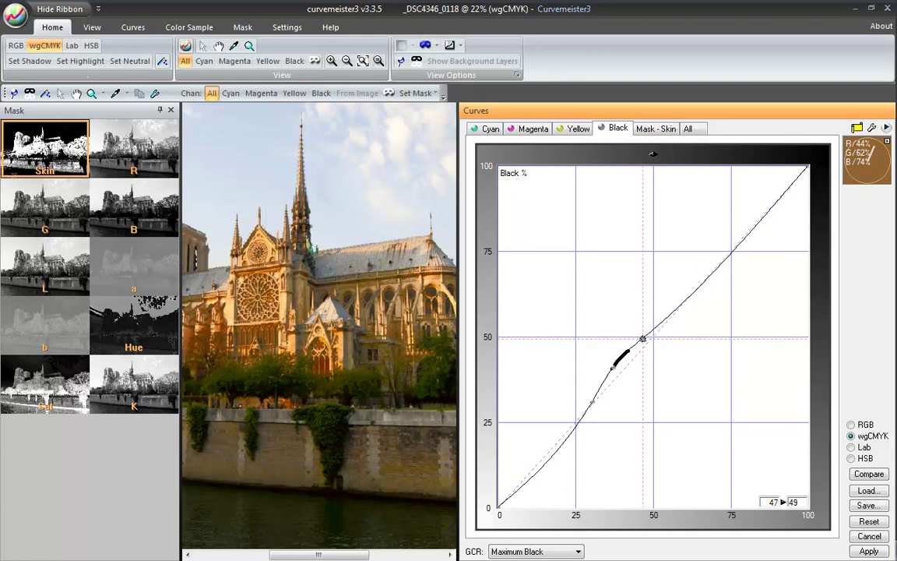
# Straighten the Black curve with points at input 40, output 40, at about 50, 50, and at input 61, output 61
pyautogui.moveTo(614, 367)
pyautogui.mouseDown()
pyautogui.moveTo(612, 377)
pyautogui.moveTo(614, 370)
pyautogui.mouseUp()
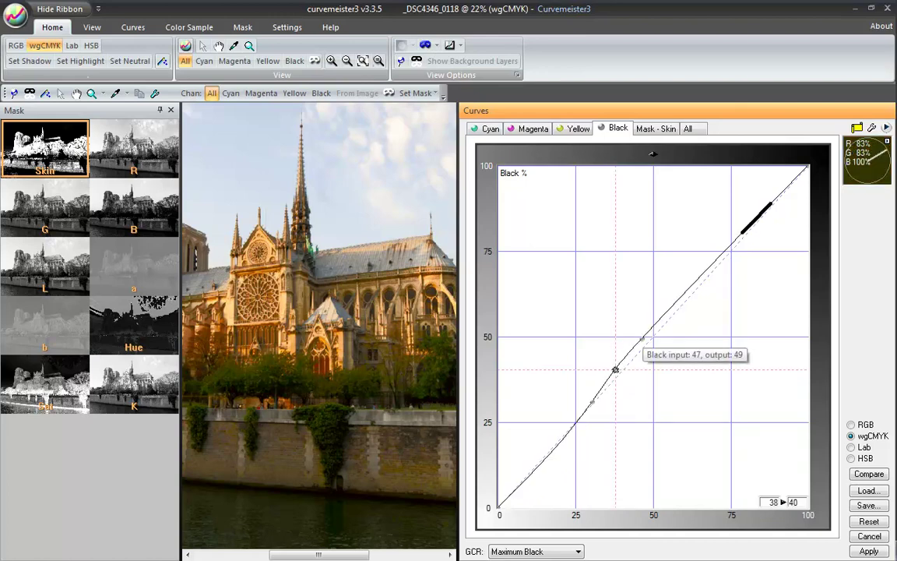
pyautogui.moveTo(645, 344); pyautogui.dragTo(619, 371)
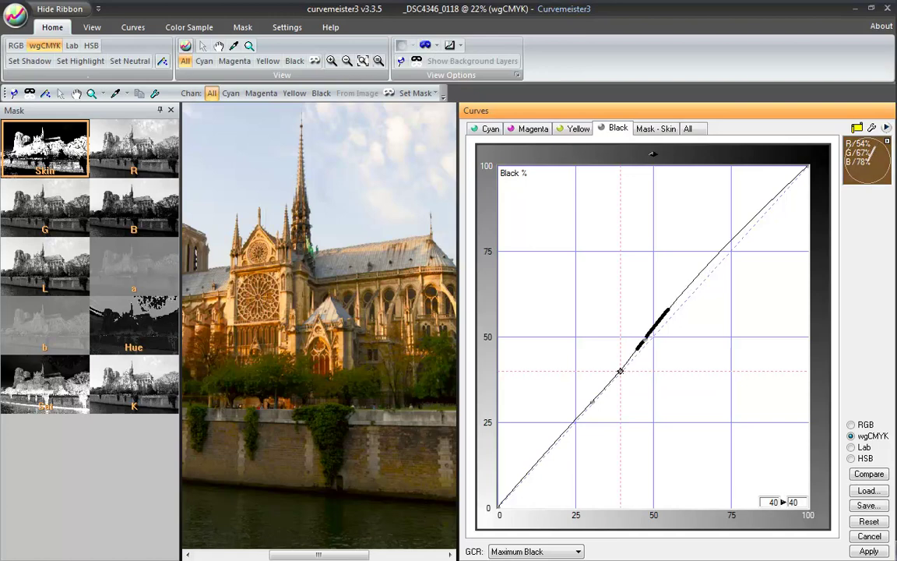
pyautogui.moveTo(620, 371)
pyautogui.mouseDown()
pyautogui.moveTo(653, 336)
pyautogui.moveTo(666, 300)
pyautogui.moveTo(653, 335)
pyautogui.moveTo(687, 291)
pyautogui.moveTo(687, 298)
pyautogui.mouseUp()
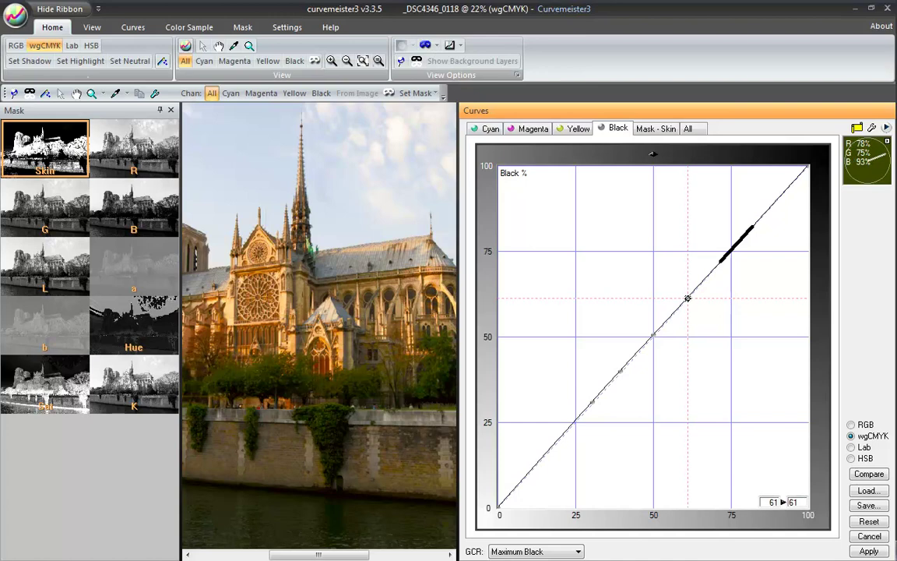
# Add a Black curve point at input 19, output 17, and adjust the point at input 30 to output 31
pyautogui.moveTo(593, 401)
pyautogui.mouseDown()
pyautogui.moveTo(592, 417)
pyautogui.moveTo(592, 408)
pyautogui.mouseUp()
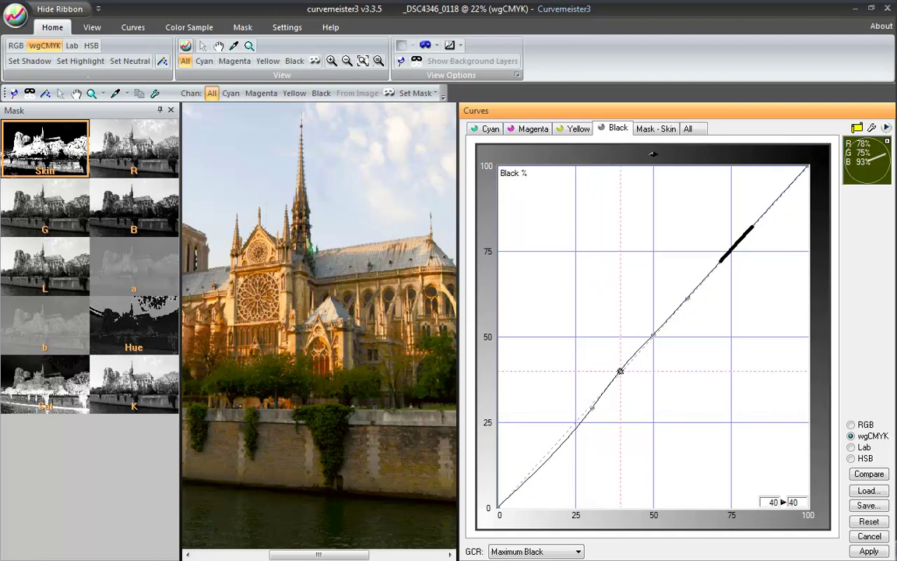
pyautogui.moveTo(620, 370); pyautogui.dragTo(620, 369)
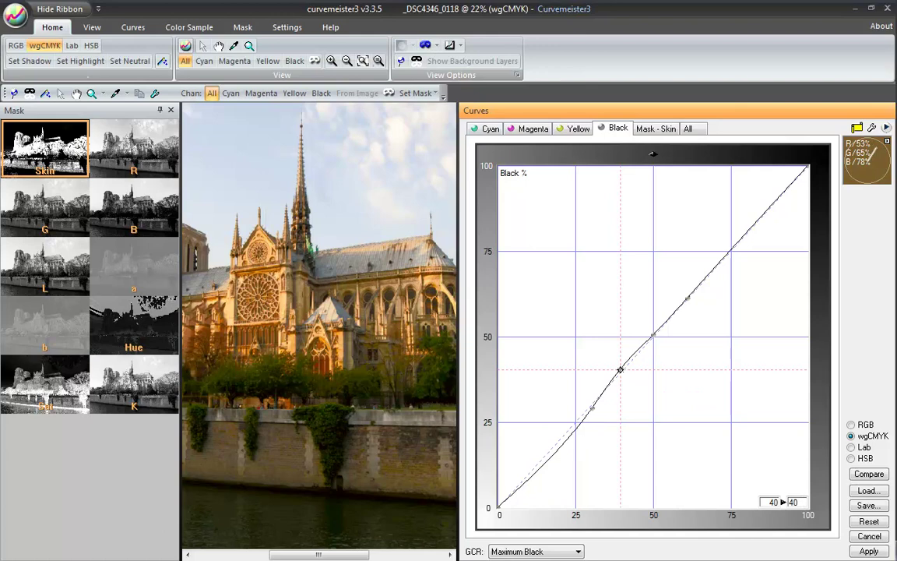
pyautogui.moveTo(557, 458)
pyautogui.mouseDown()
pyautogui.moveTo(558, 442)
pyautogui.moveTo(558, 450)
pyautogui.mouseUp()
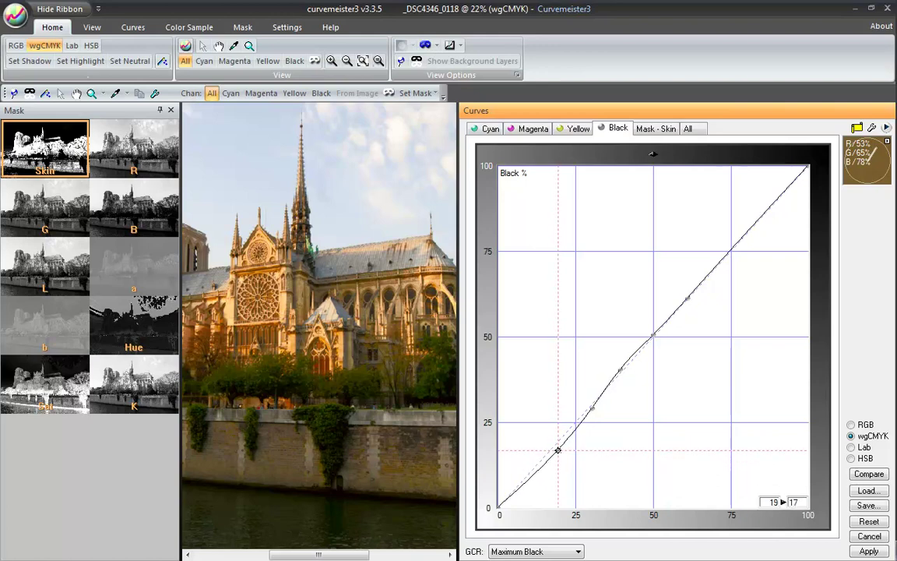
pyautogui.moveTo(591, 407)
pyautogui.mouseDown()
pyautogui.moveTo(594, 418)
pyautogui.moveTo(590, 402)
pyautogui.mouseUp()
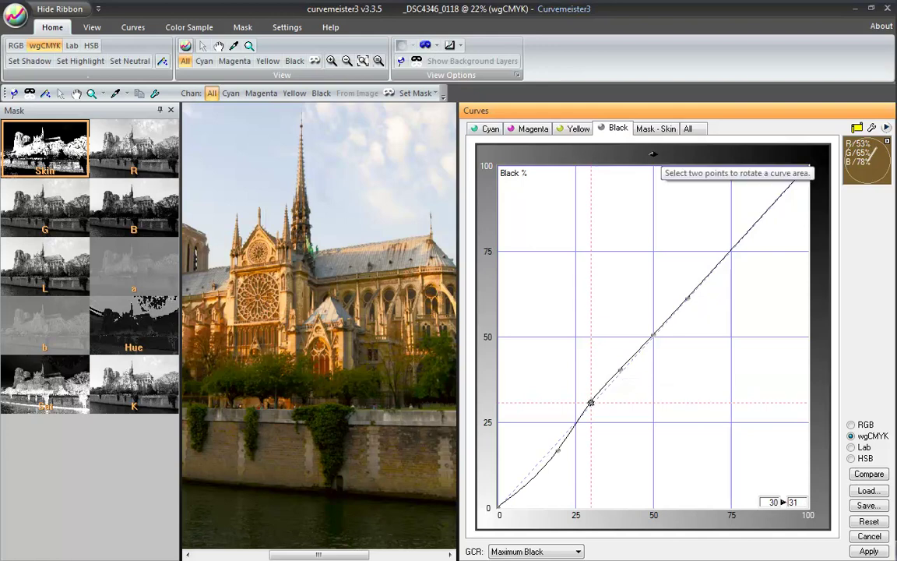
# Flip the curve graph's orientation and back, and move the Black curve point at input 40 to input 42, output 41
pyautogui.click(653, 153)
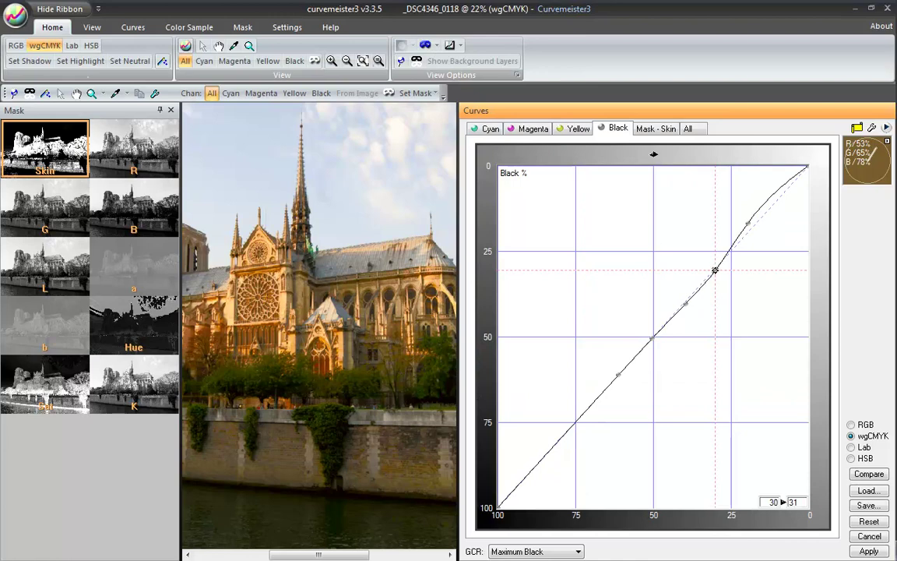
pyautogui.click(653, 154)
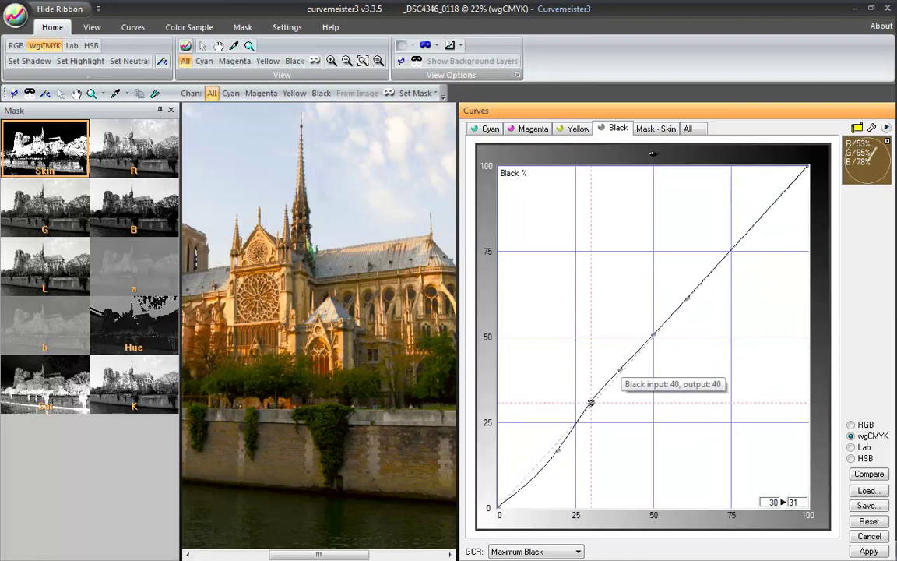
pyautogui.press('Tab')
pyautogui.press('Right')
pyautogui.press('Right')
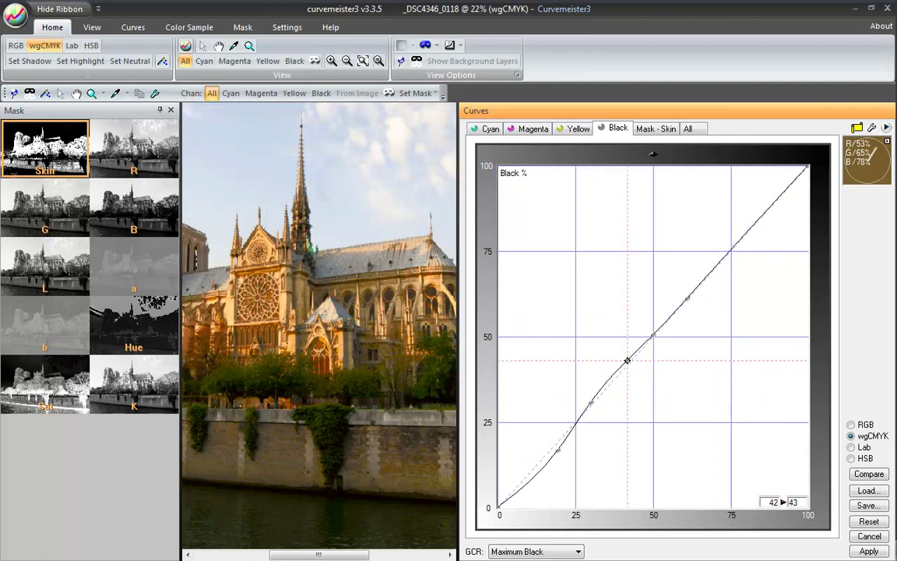
pyautogui.press('Down')
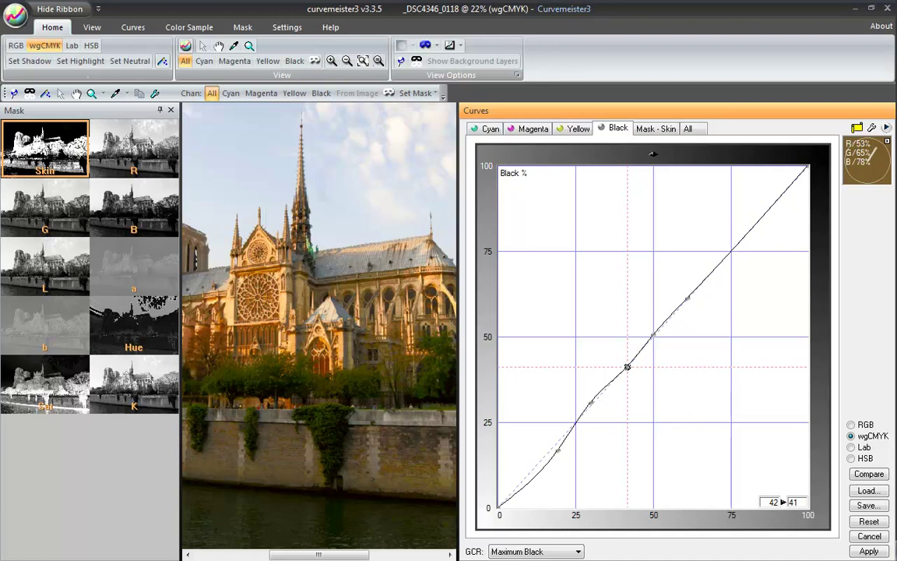
# Adjust the Black curve point at input 30 to output 30
pyautogui.hotkey('shift', 'Tab')
pyautogui.press('Down')
pyautogui.press('Down')
pyautogui.press('Down')
pyautogui.press('Down')
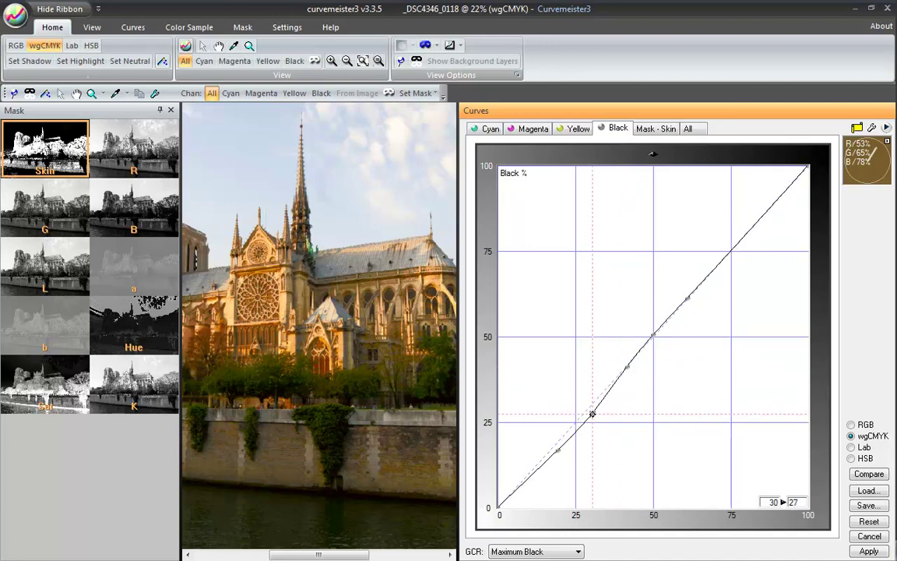
pyautogui.press('Up')
pyautogui.press('Up')
pyautogui.press('Up')
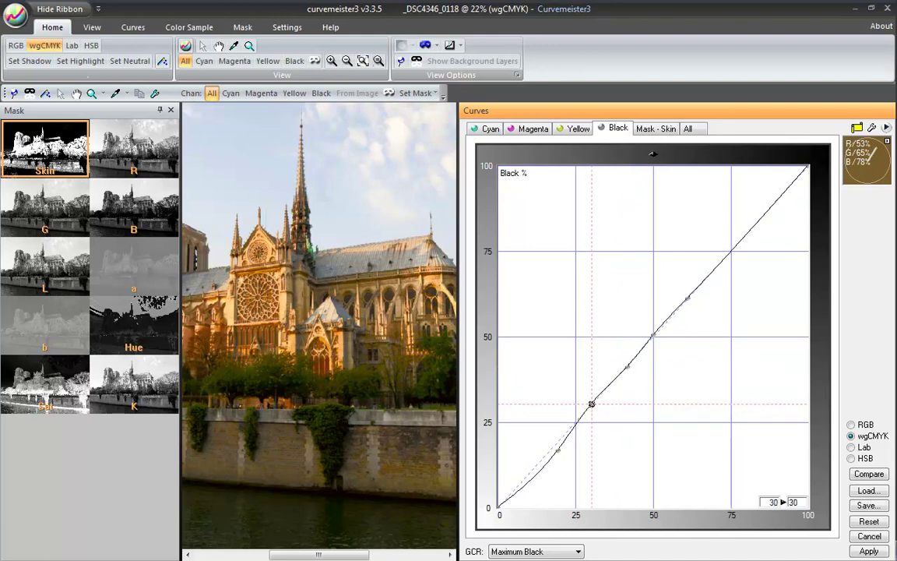
# Move the Black curve's lowest inner point to input 16, output 20
pyautogui.hotkey('shift', 'Tab')
pyautogui.press('Up')
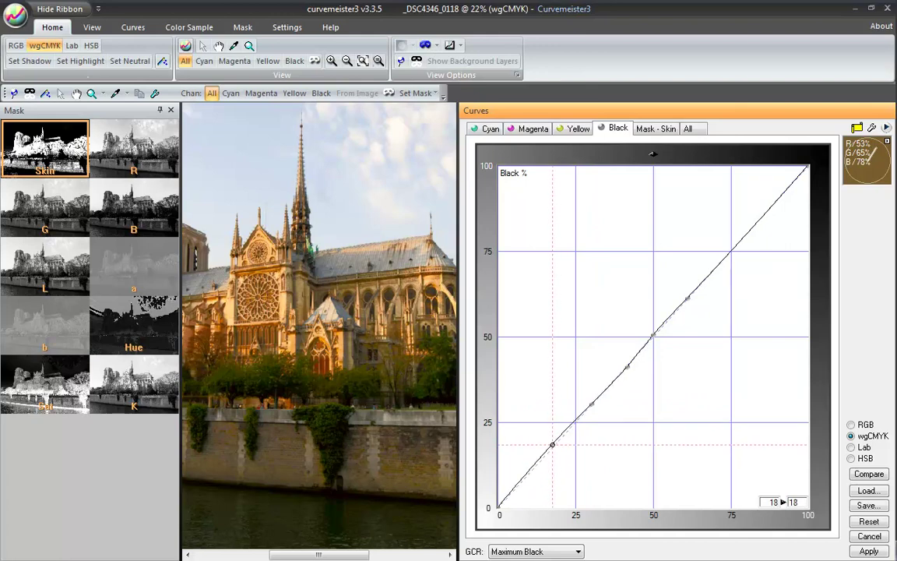
pyautogui.press('Left')
pyautogui.press('Left')
pyautogui.press('Down')
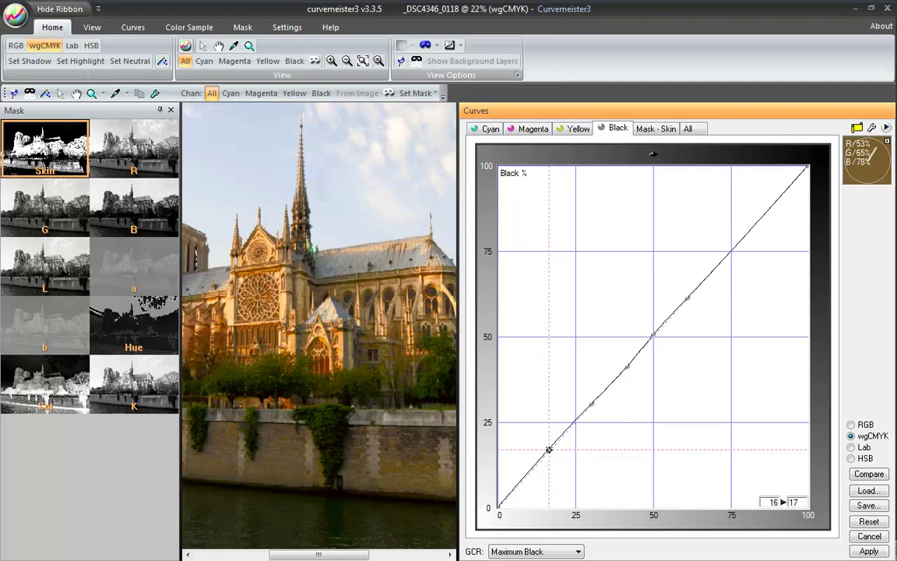
pyautogui.press('Up')
pyautogui.press('Up')
pyautogui.press('Up')
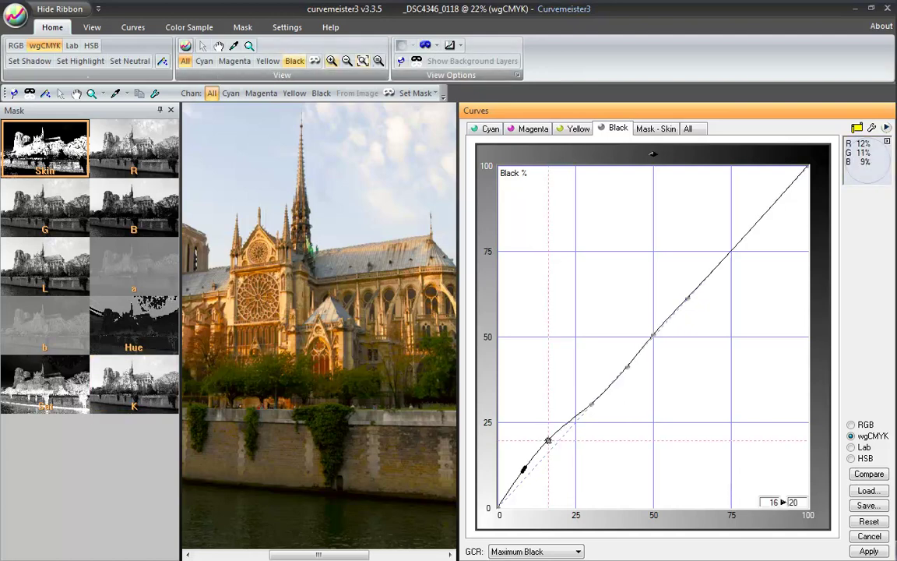
# Try the Medium mask blur on the Skin mask and set the blur back to None
pyautogui.hotkey('alt', 'm')
pyautogui.press('Right')
pyautogui.press('Right')
pyautogui.press('Right')
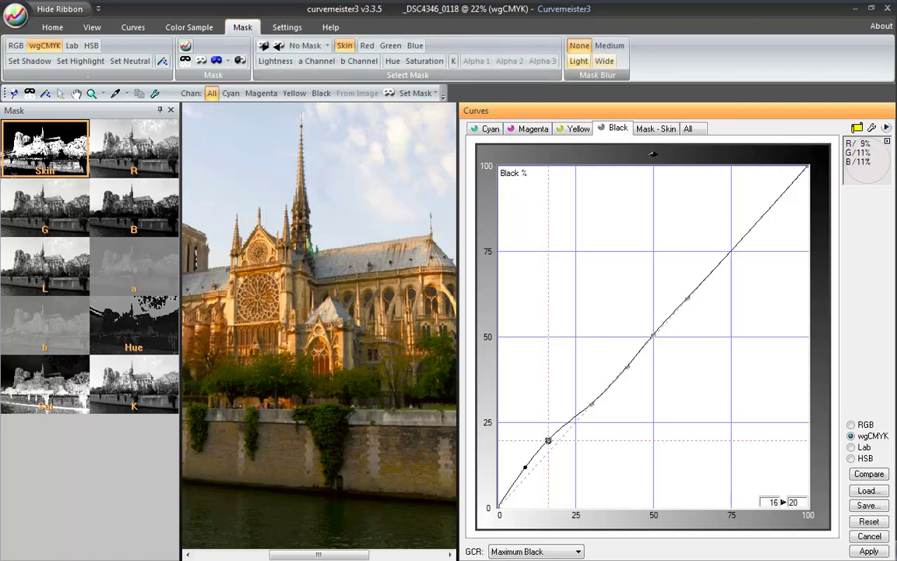
pyautogui.press('Return')
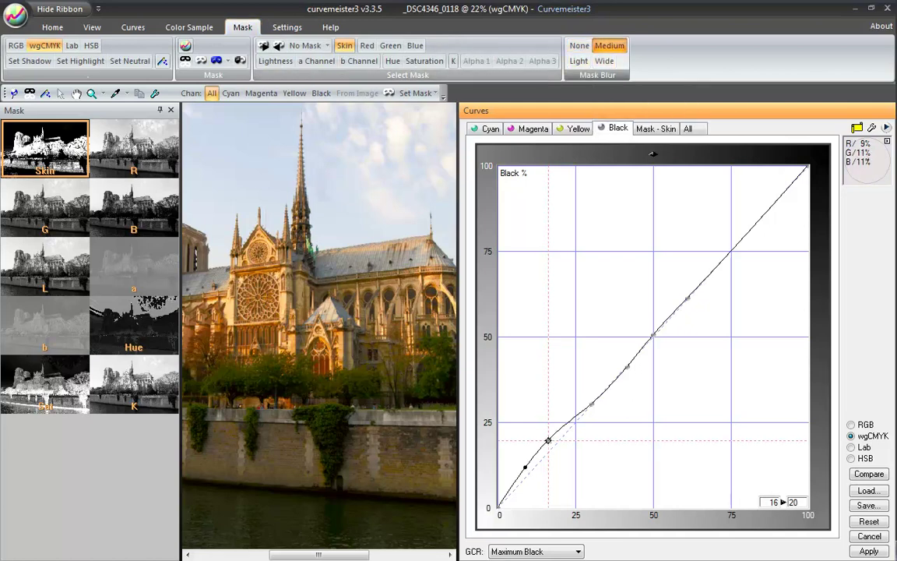
pyautogui.press('Left')
pyautogui.press('Return')
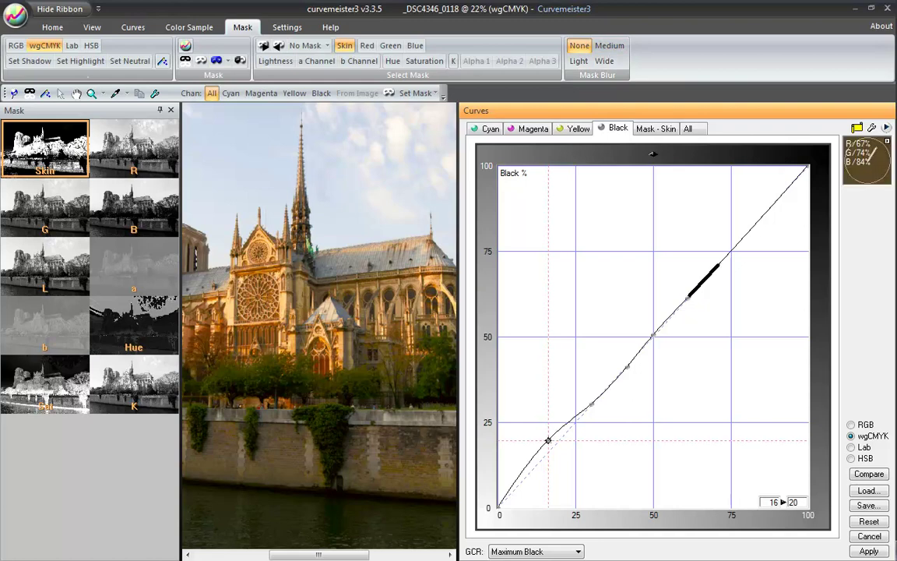
# Hide the mask thumbnails and apply the Curvemeister adjustment to the photo
pyautogui.click(524, 466)
pyautogui.hotkey('ctrl', 'z')
pyautogui.press('m')
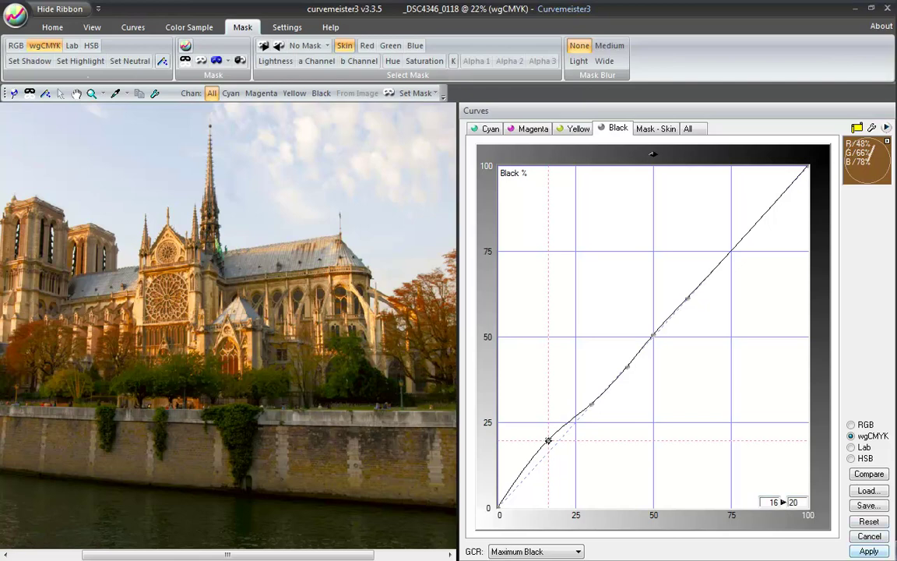
pyautogui.click(652, 153)
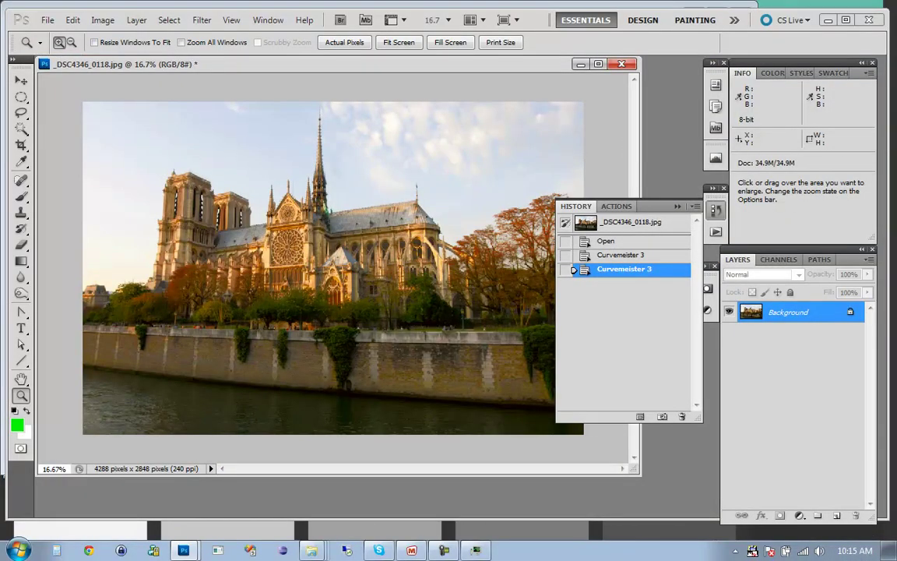
# Compare the photo with and without the last Curvemeister 3 adjustment by repeatedly undoing and redoing it, ending on the undone state
pyautogui.hotkey('ctrl', 'z')
pyautogui.hotkey('ctrl', 'z')
pyautogui.hotkey('ctrl', 'z')
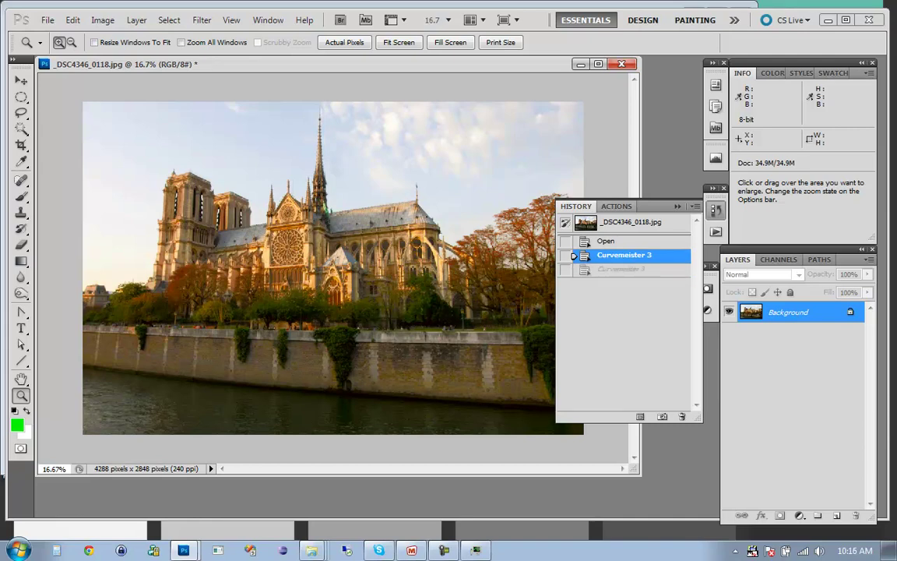
pyautogui.hotkey('ctrl', 'z')
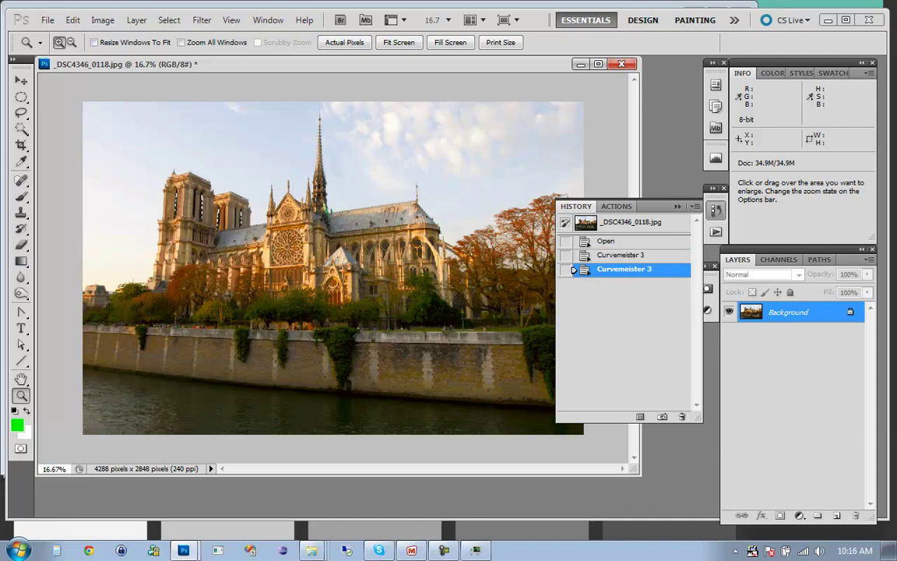
pyautogui.hotkey('ctrl', 'z')
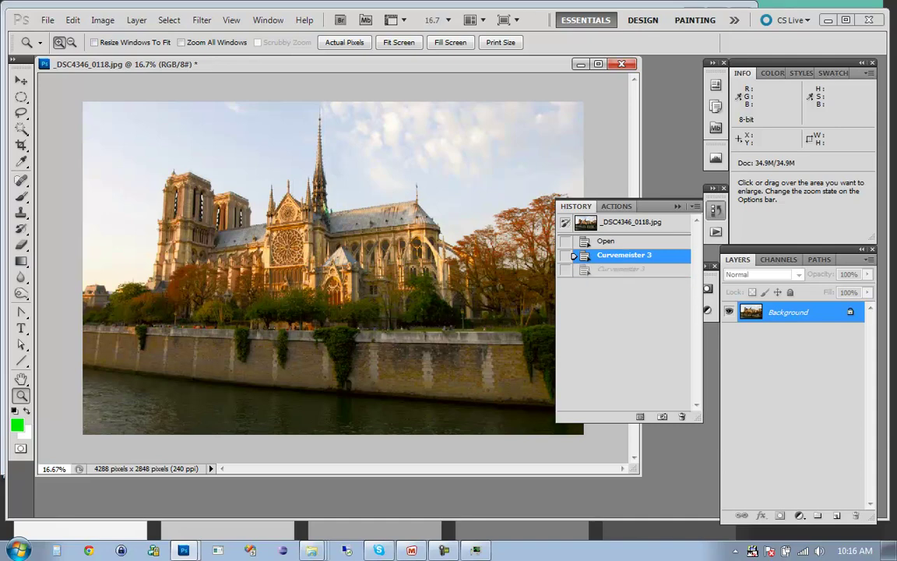
pyautogui.hotkey('ctrl', 'z')
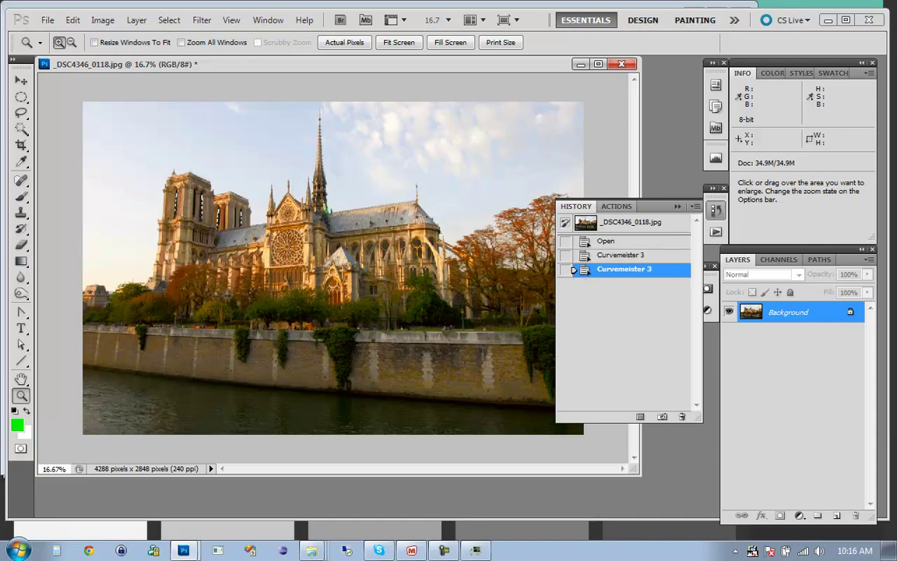
pyautogui.hotkey('ctrl', 'z')
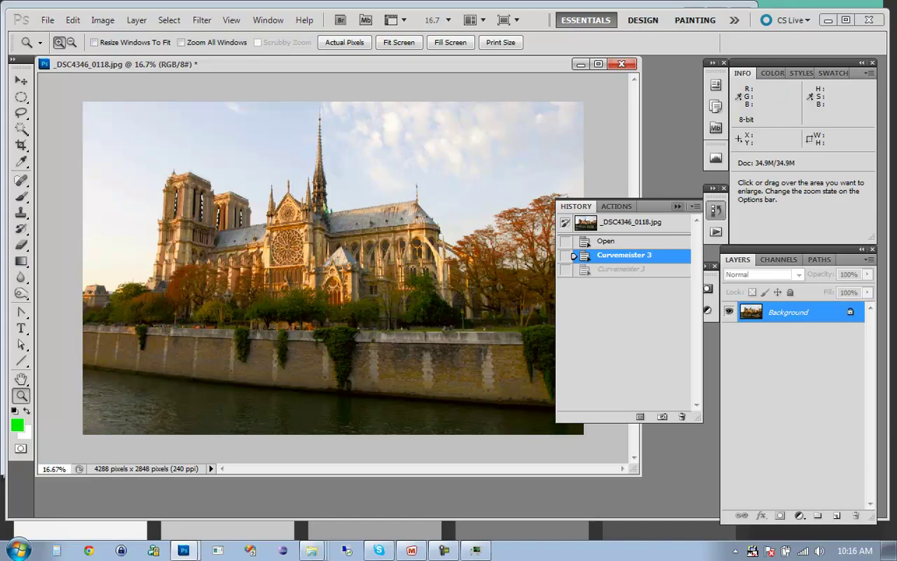
# Collapse the history list and reposition the photo window within the workspace
pyautogui.click(677, 206)
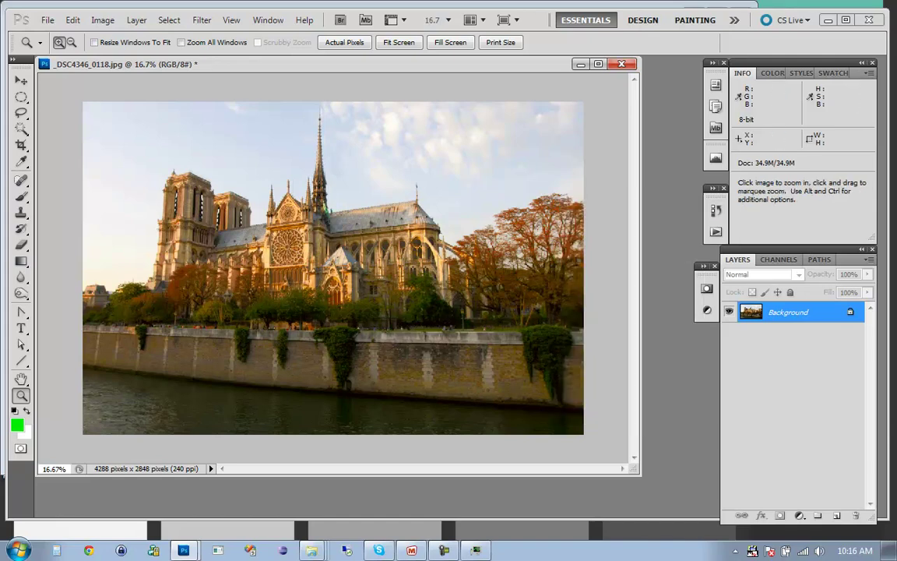
pyautogui.moveTo(311, 64); pyautogui.dragTo(342, 88)
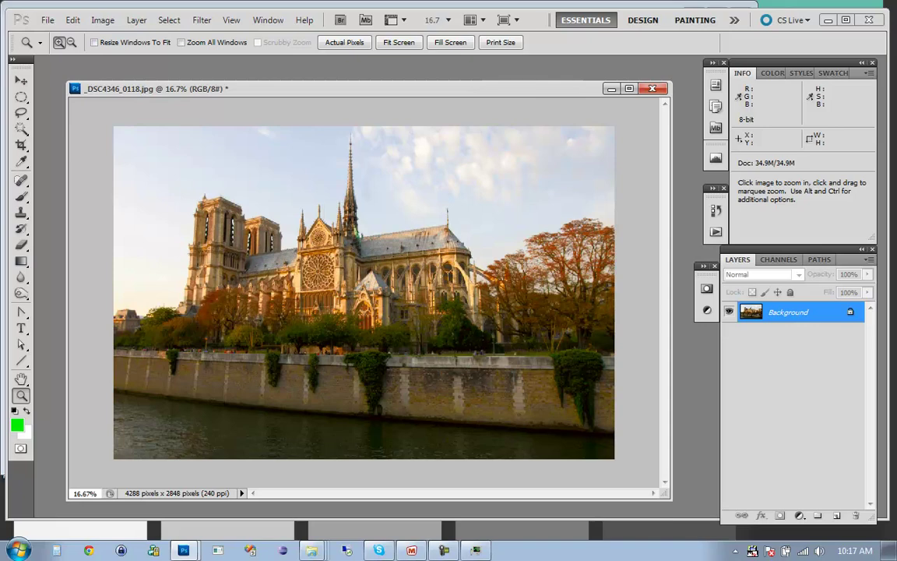
pyautogui.moveTo(350, 88); pyautogui.dragTo(331, 70)
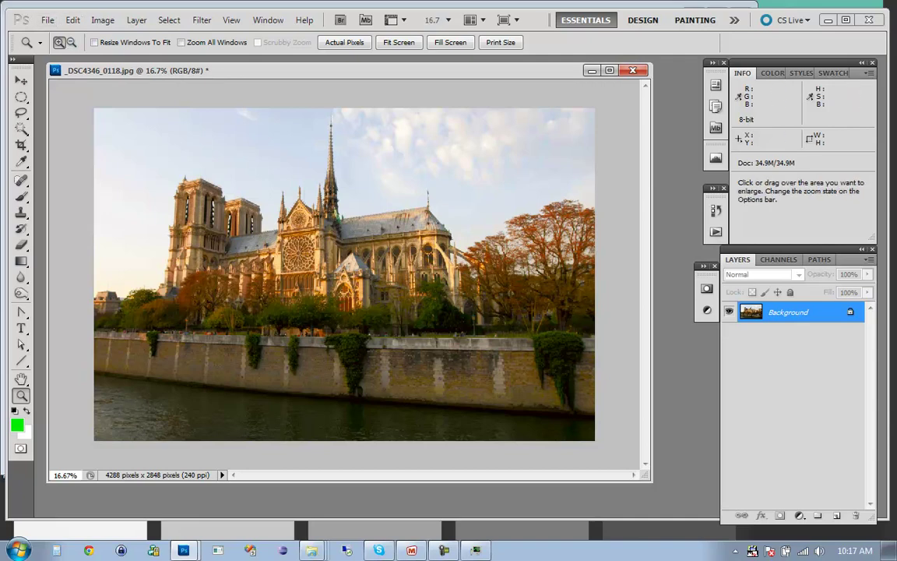
# Create a new blank RGB document 512 by 512 pixels at 72 pixels/inch with a white background
pyautogui.click(72, 19)
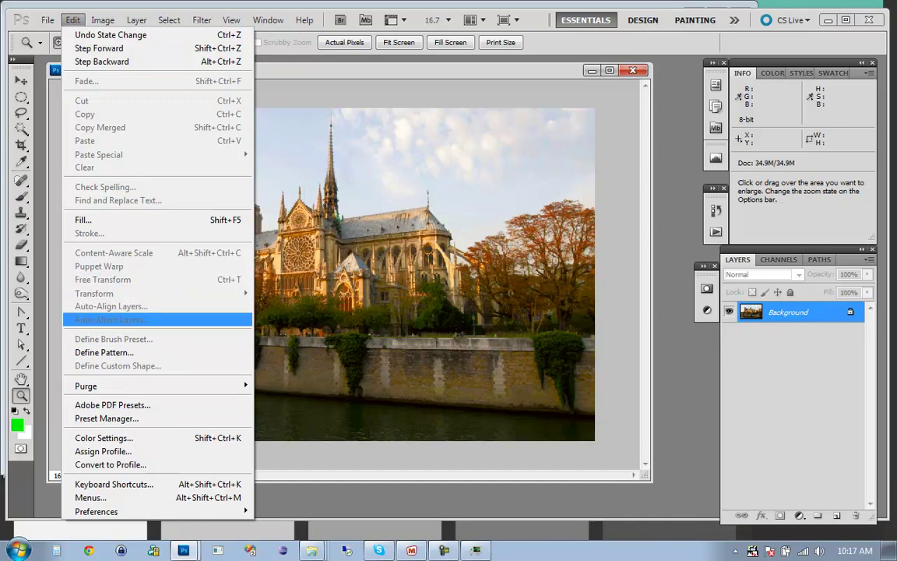
pyautogui.press('Escape')
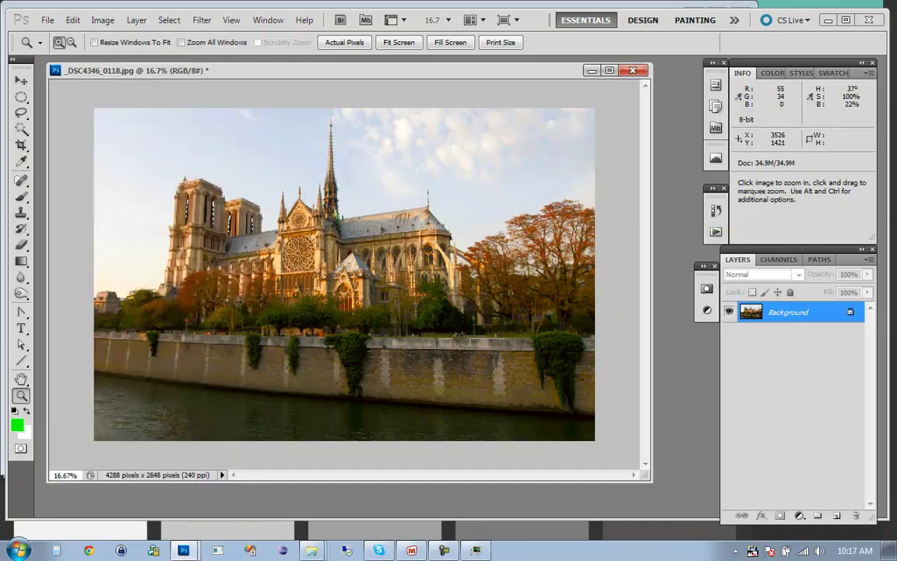
pyautogui.press('ctrl')
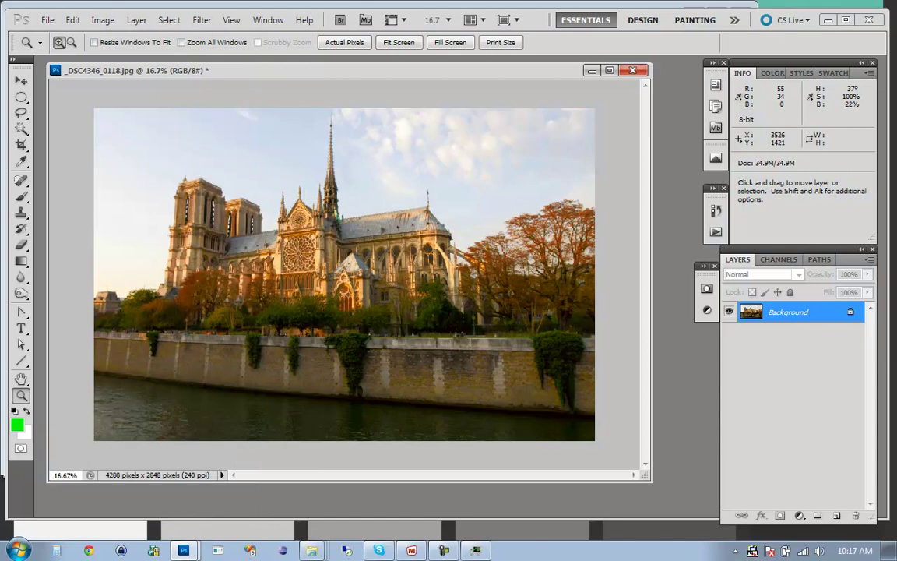
pyautogui.hotkey('ctrl', 'n')
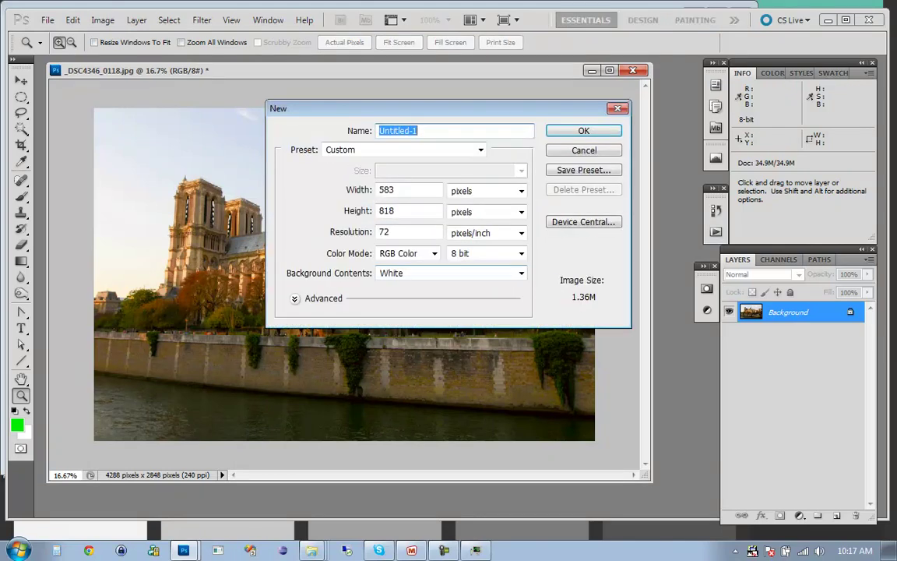
pyautogui.click(395, 189)
pyautogui.doubleClick(395, 189)
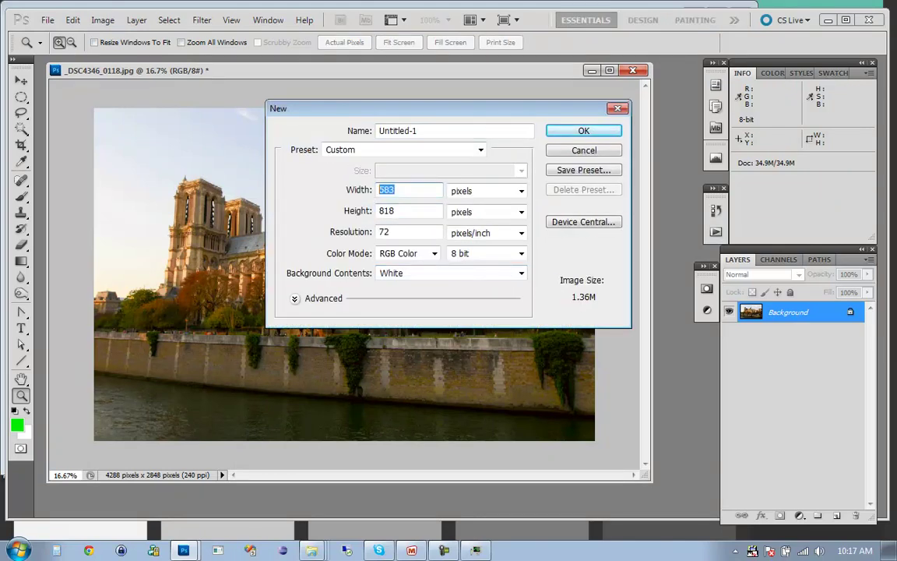
pyautogui.write('512')
pyautogui.press('Tab')
pyautogui.write('512')
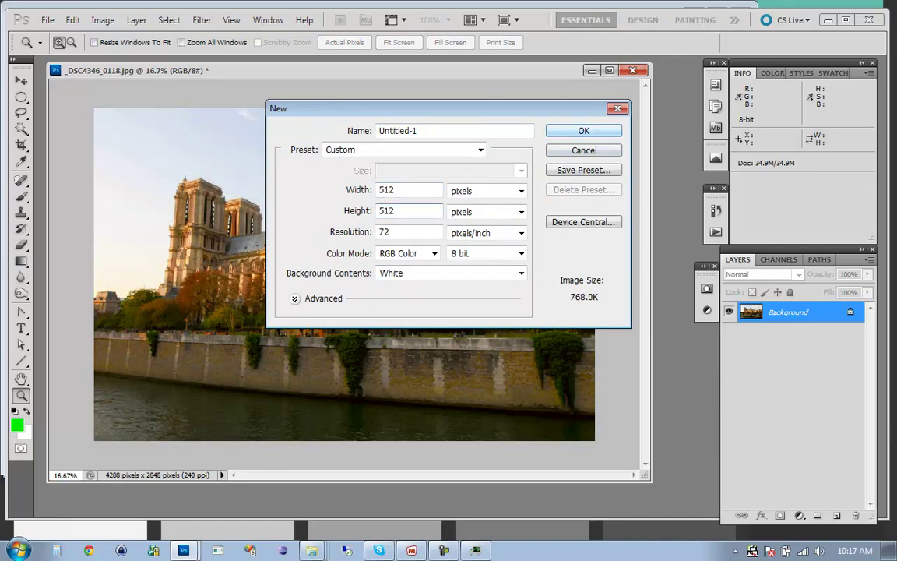
pyautogui.press('Return')
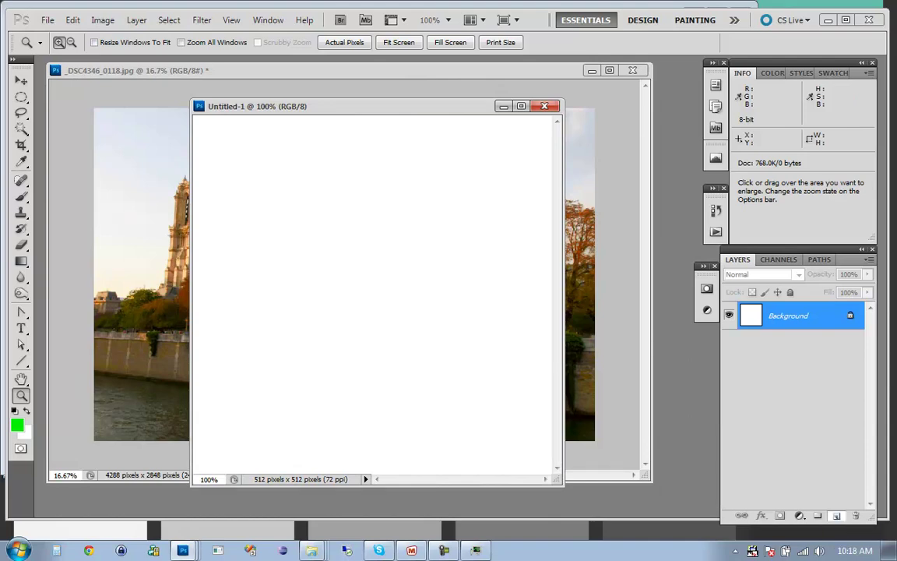
# Add four empty layers above the white Background of the new document
pyautogui.click(836, 516)
pyautogui.click(836, 516)
pyautogui.click(836, 516)
pyautogui.click(836, 515)
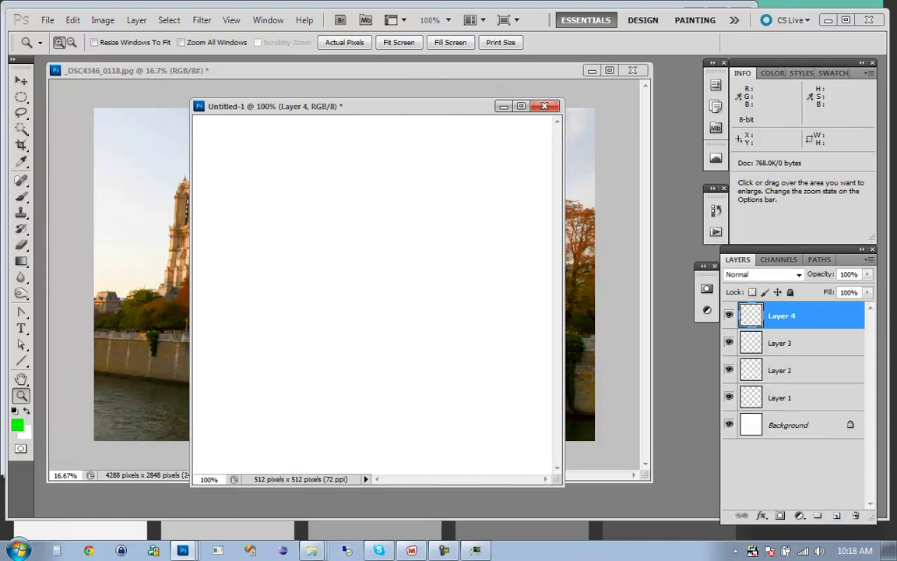
pyautogui.click(801, 397)
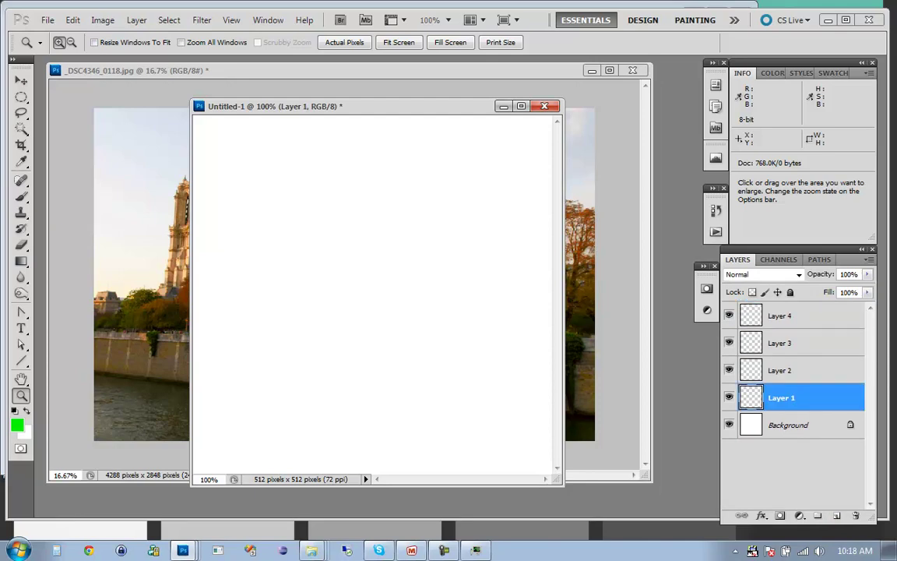
pyautogui.hotkey('alt', ']')
pyautogui.hotkey('alt', ']')
pyautogui.hotkey('alt', ']')
pyautogui.hotkey('alt', '[')
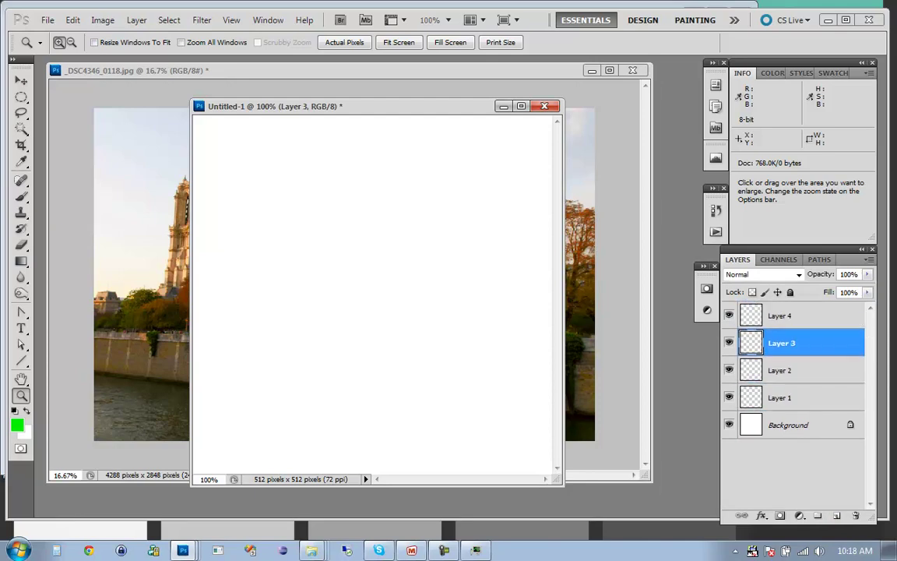
pyautogui.hotkey('alt', '[')
pyautogui.hotkey('alt', '[')
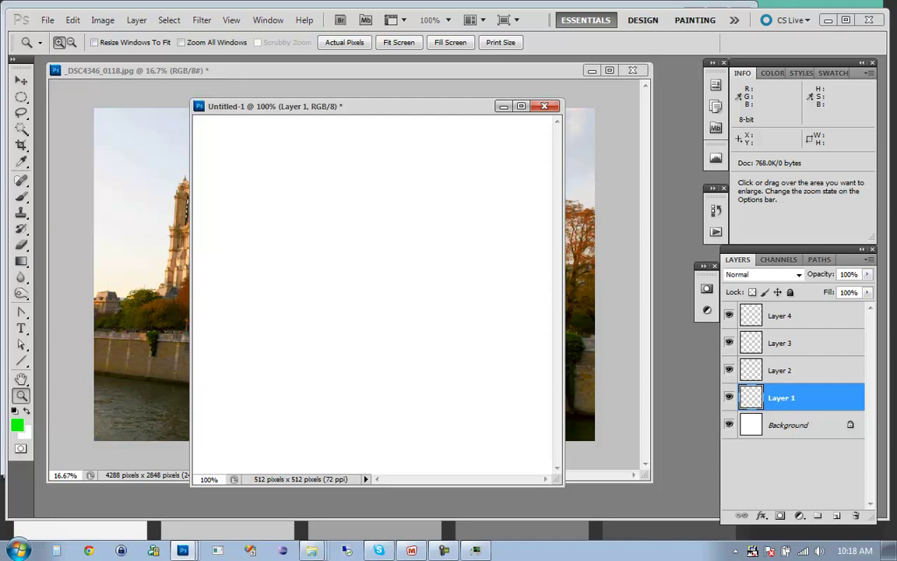
# Convert the white Background to a regular layer, delete it, and reposition the new document's window
pyautogui.hotkey('alt', '[')
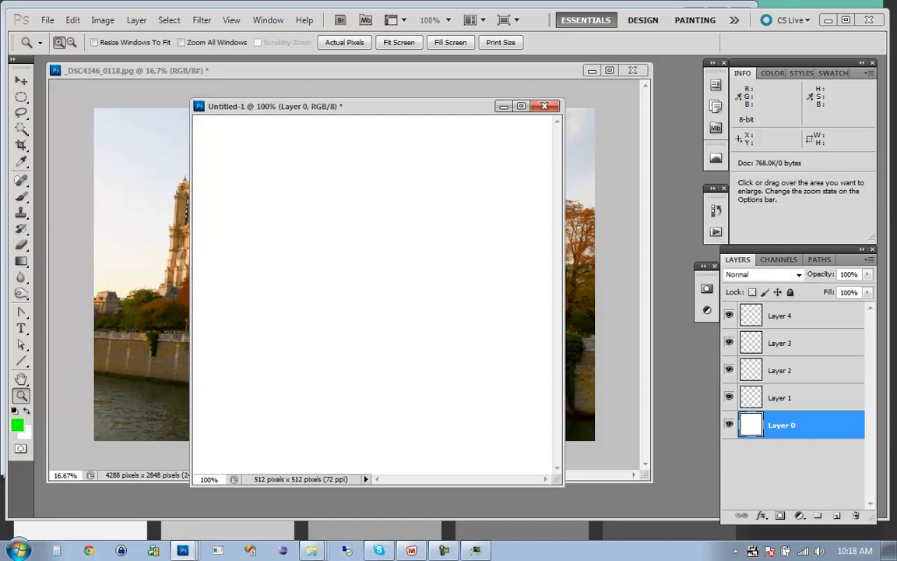
pyautogui.moveTo(782, 424); pyautogui.dragTo(855, 515)
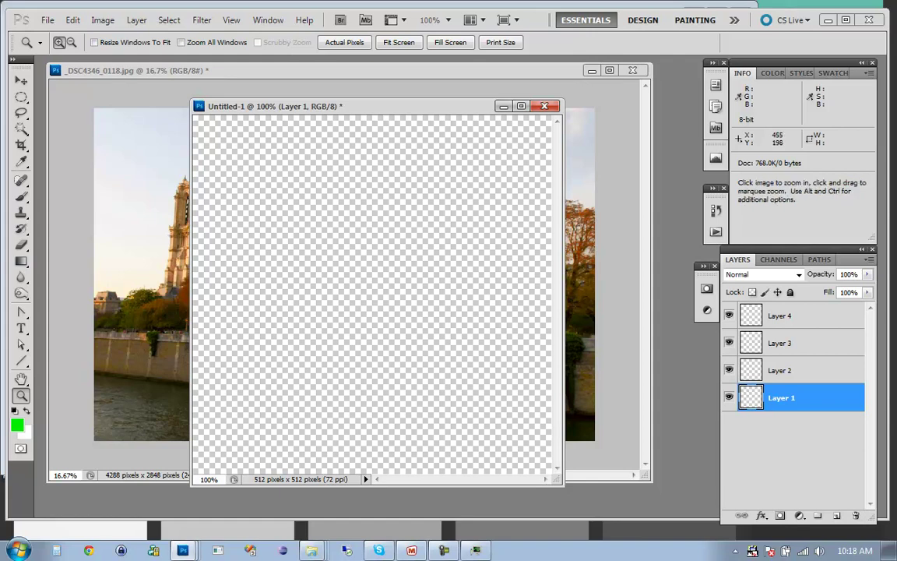
pyautogui.moveTo(327, 106); pyautogui.dragTo(355, 95)
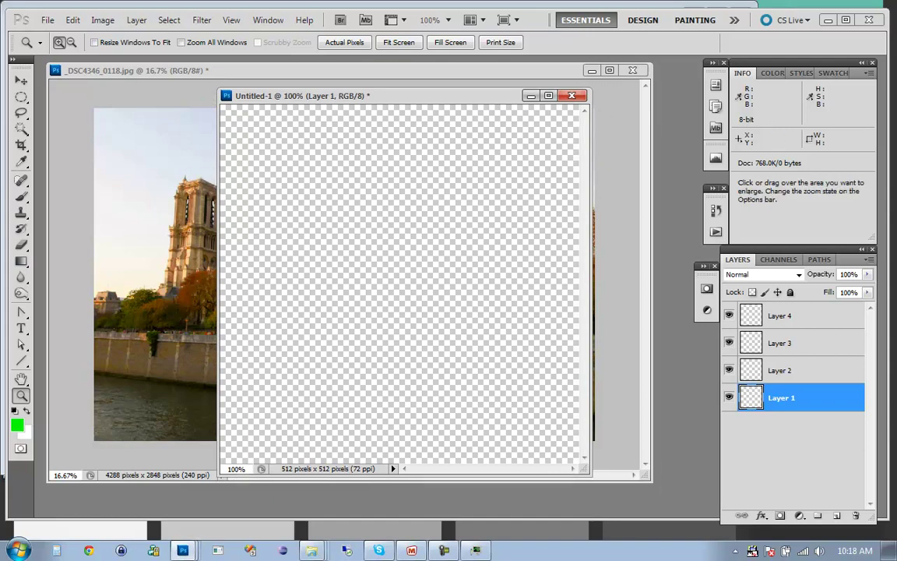
# Enlarge the Brush to 60 px and paint a green spot on Layer 1 in the canvas's upper-left area
pyautogui.press('s')
pyautogui.press('b')
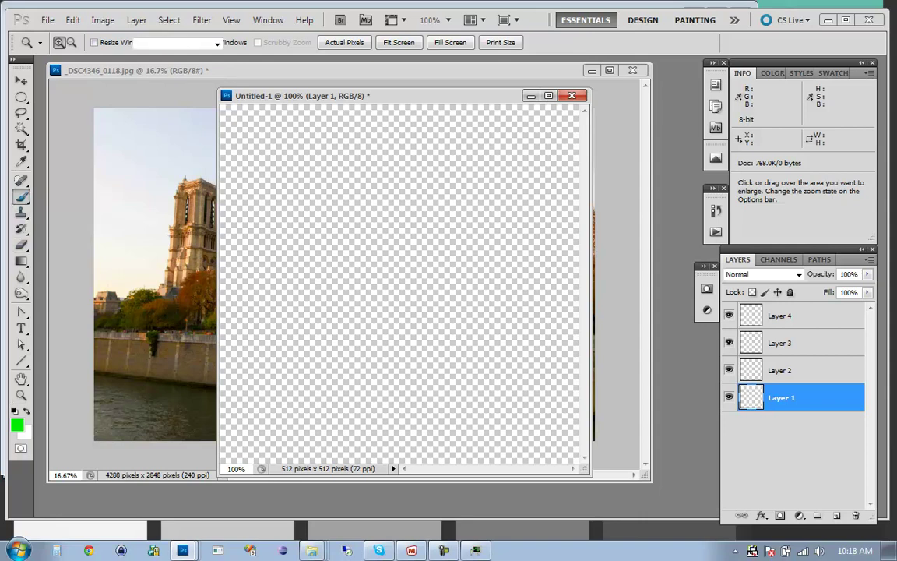
pyautogui.press('b')
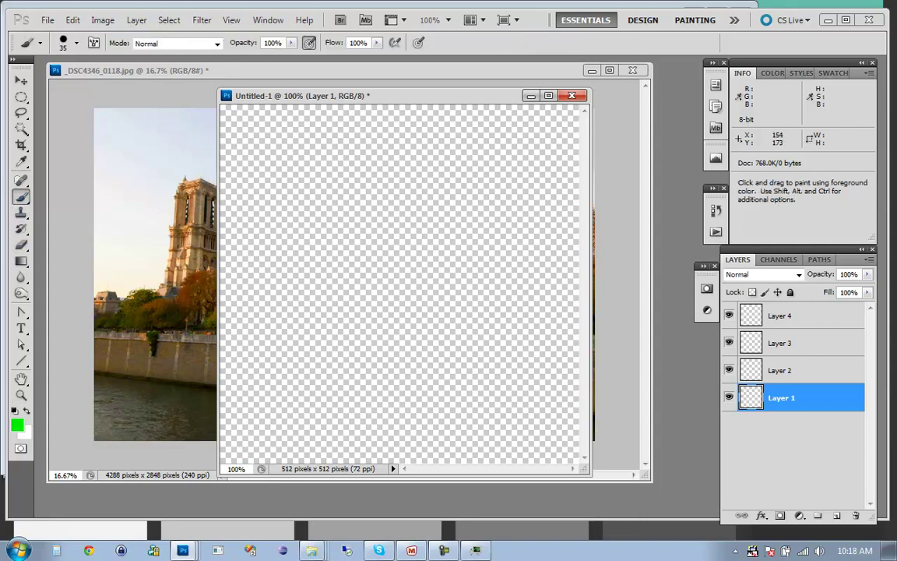
pyautogui.press(']')
pyautogui.press(']')
pyautogui.press(']')
pyautogui.moveTo(308, 195); pyautogui.dragTo(318, 204)
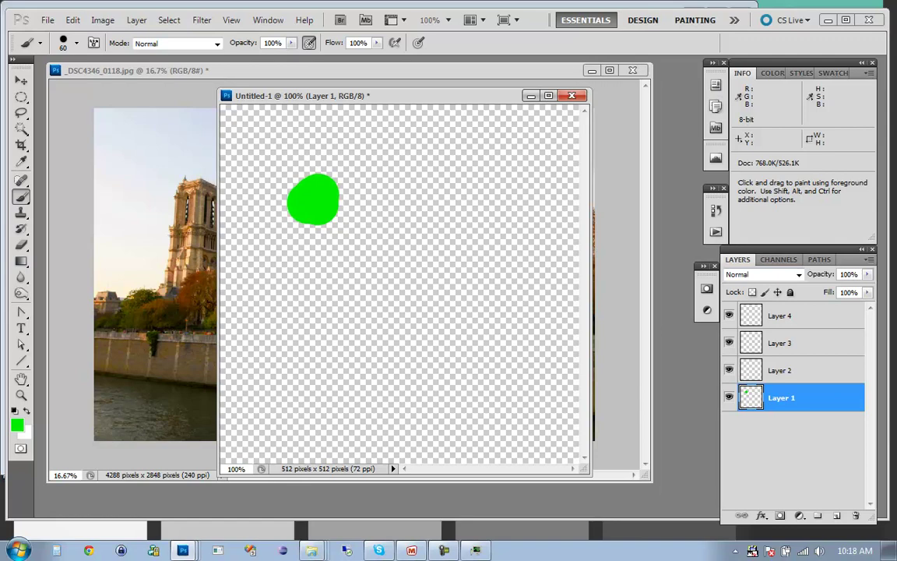
# Paint a red spot on Layer 2 beside the green one, using the red colour swatch
pyautogui.click(825, 73)
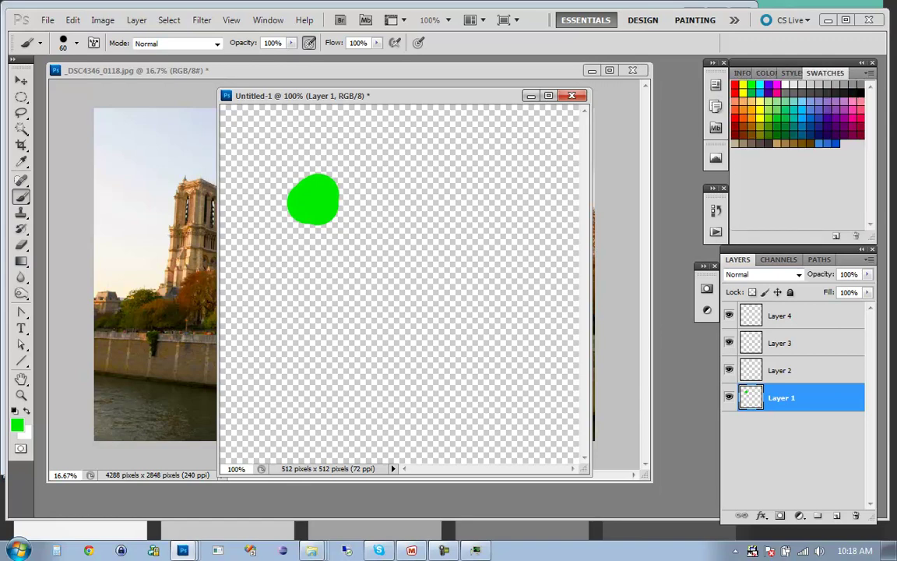
pyautogui.click(734, 85)
pyautogui.click(779, 370)
pyautogui.moveTo(397, 180); pyautogui.dragTo(419, 193)
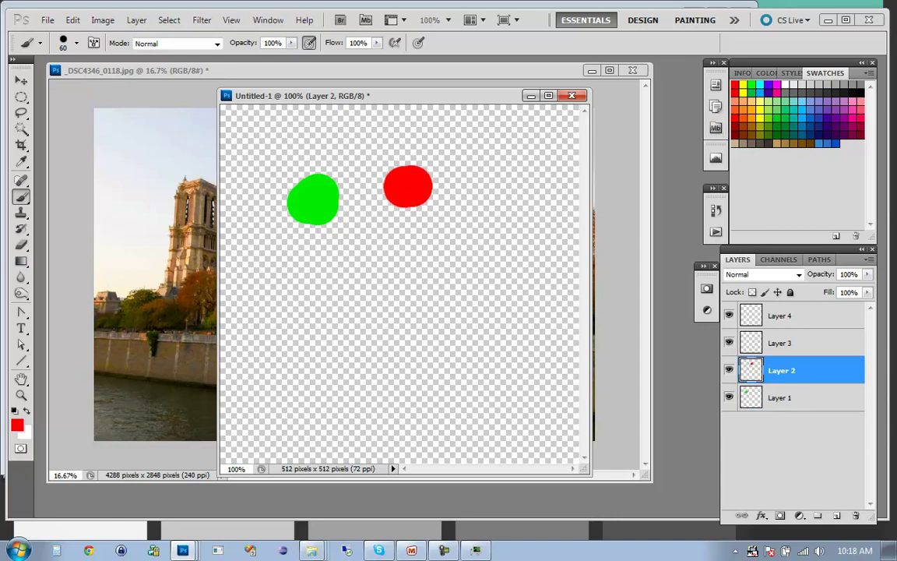
# Paint a violet-blue spot on Layer 3 below and to the right of the red spot
pyautogui.click(831, 143)
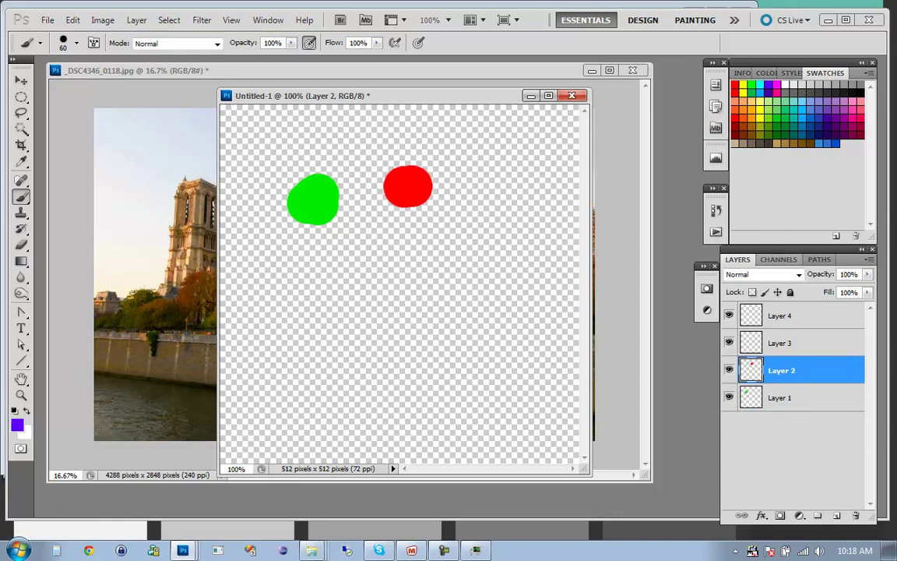
pyautogui.click(779, 342)
pyautogui.moveTo(445, 267); pyautogui.dragTo(458, 276)
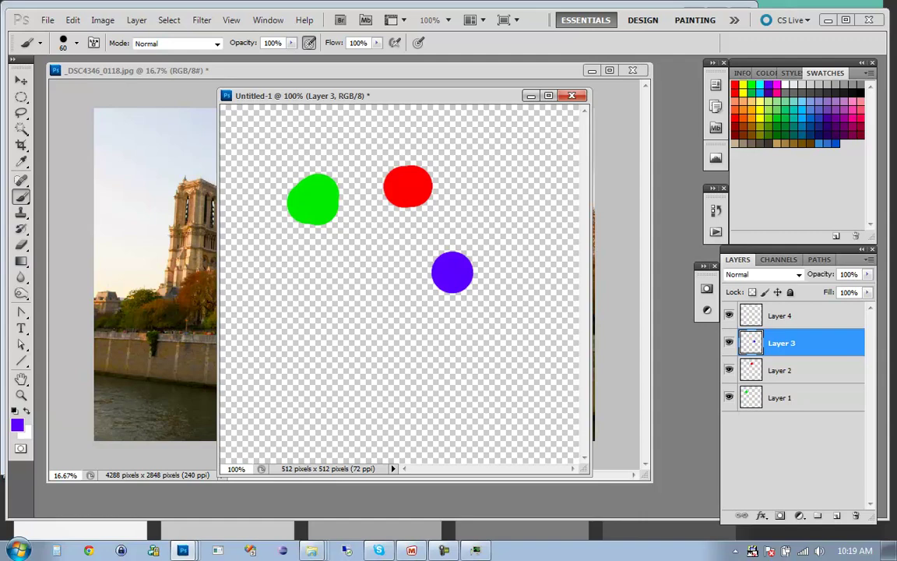
# Paint a magenta spot on Layer 4 below the green spot, using the magenta swatch
pyautogui.click(777, 84)
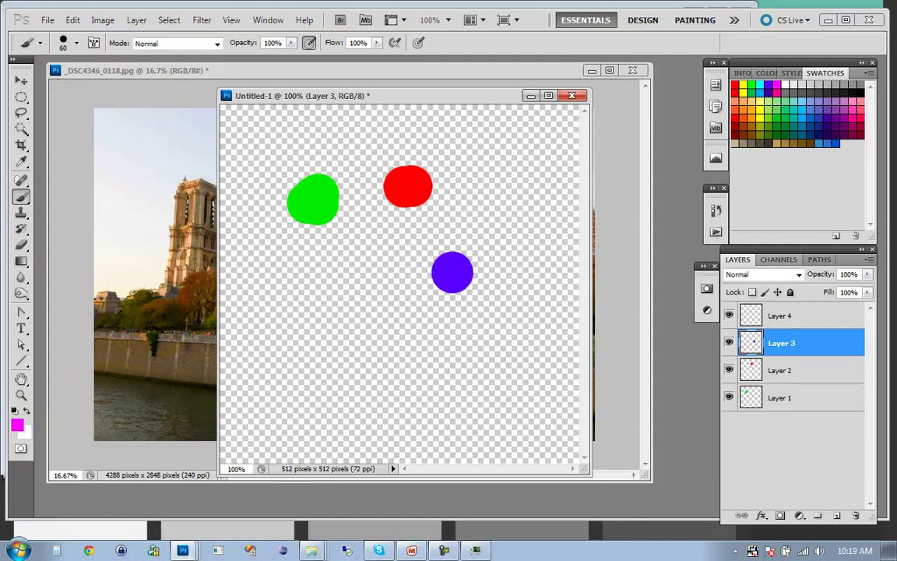
pyautogui.click(781, 315)
pyautogui.click(340, 294)
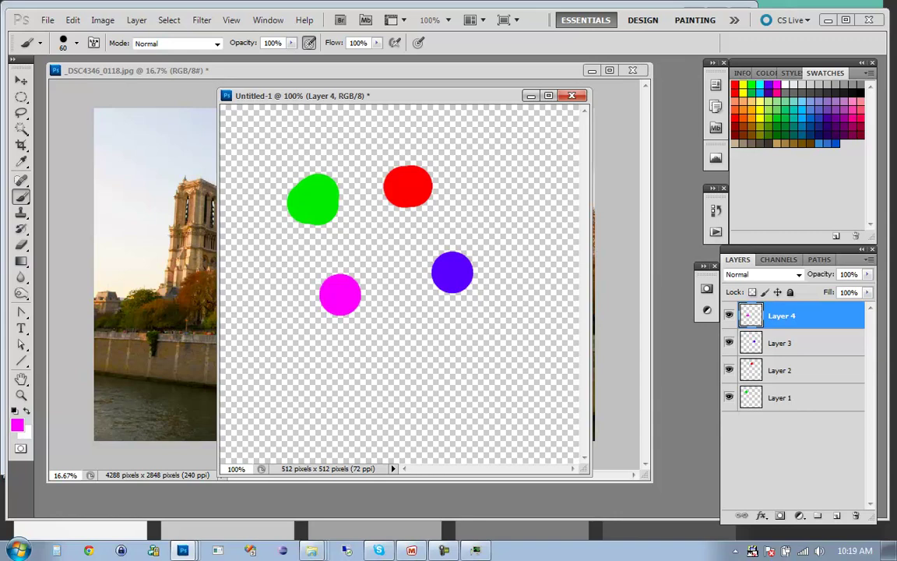
# Add a white spot amid the coloured spots and a black spot right of the red one on Layer 4
pyautogui.press('x')
pyautogui.click(381, 247)
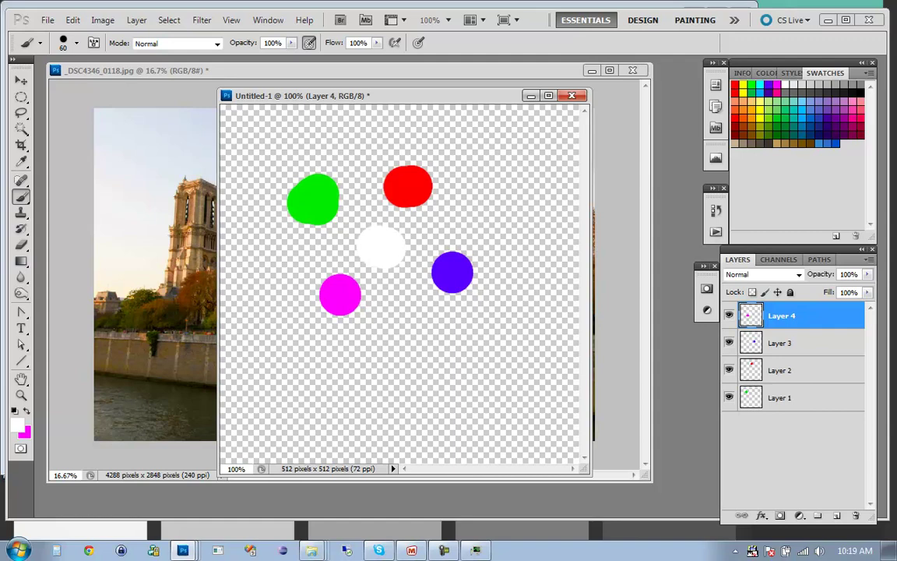
pyautogui.press('d')
pyautogui.click(490, 214)
# Auto-blend all four layers with the Panorama method and Seamless Tones and Colors enabled
pyautogui.hotkey('ctrl', 'alt', 'a')
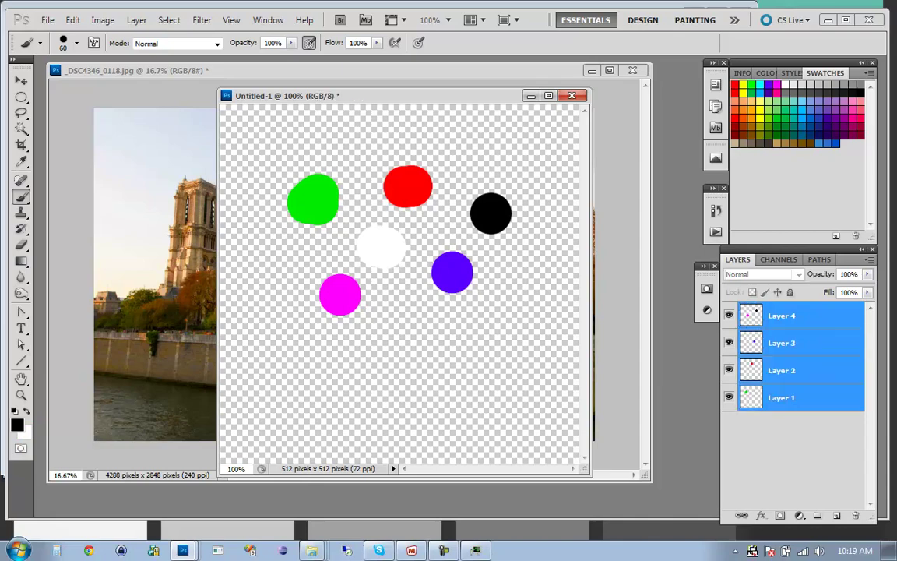
pyautogui.click(73, 19)
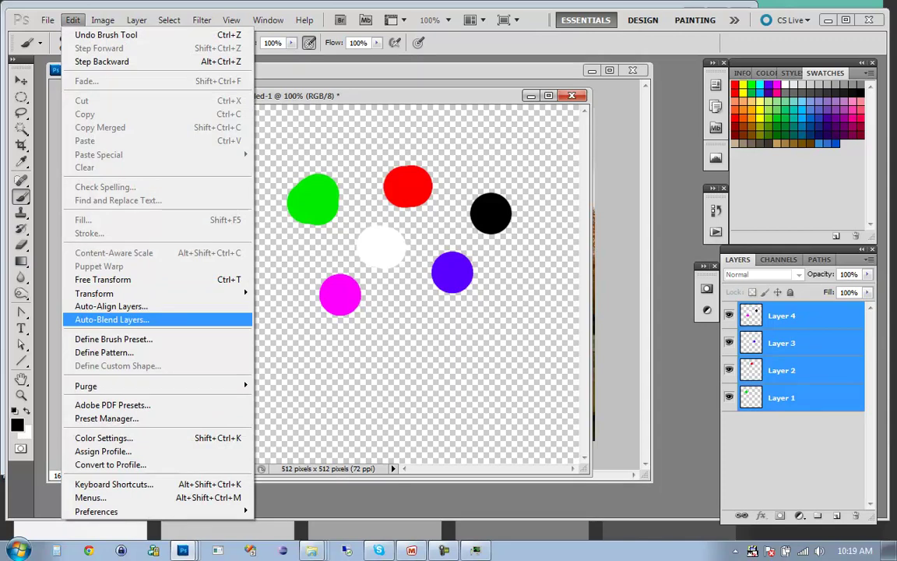
pyautogui.press('Return')
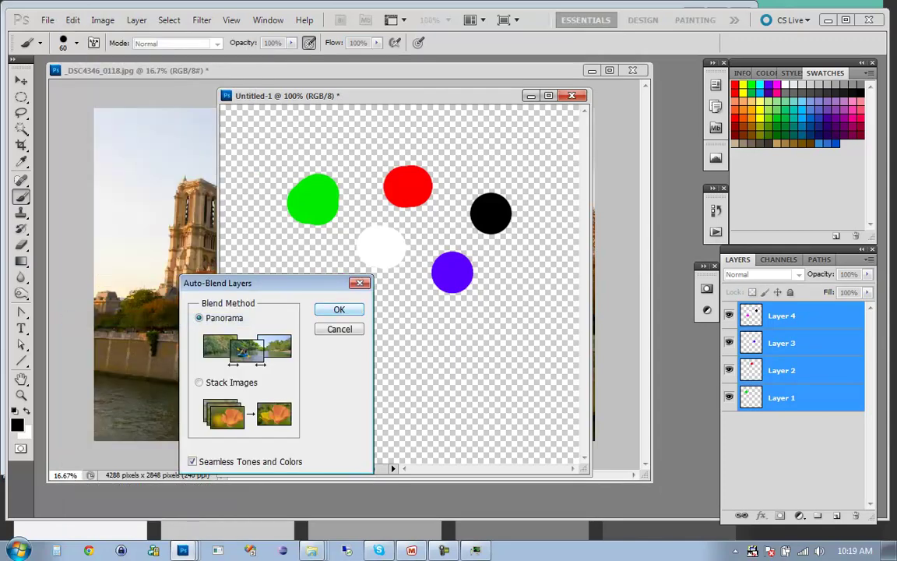
pyautogui.press('Return')
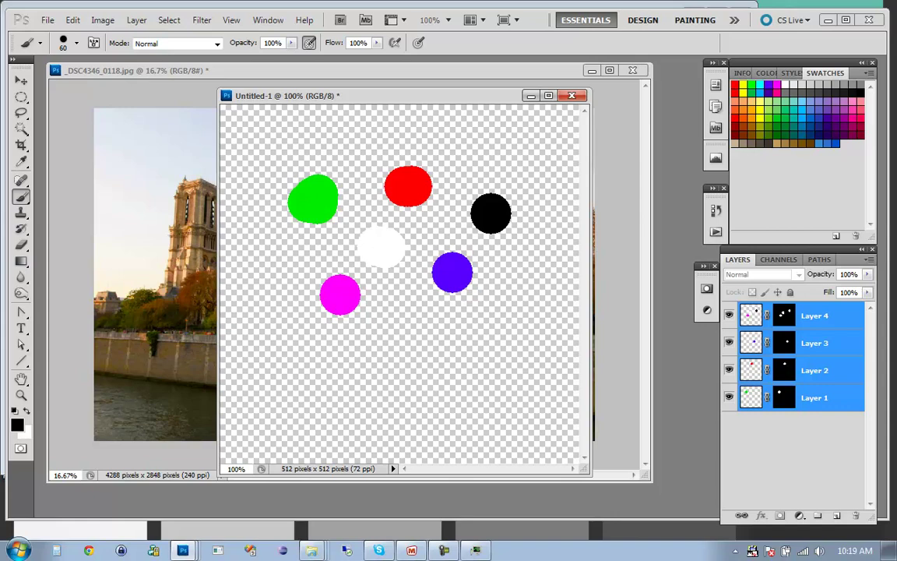
# Compare the layers with and without the auto-blend masks by undoing and redoing, ending on the undone state
pyautogui.hotkey('ctrl', 'z')
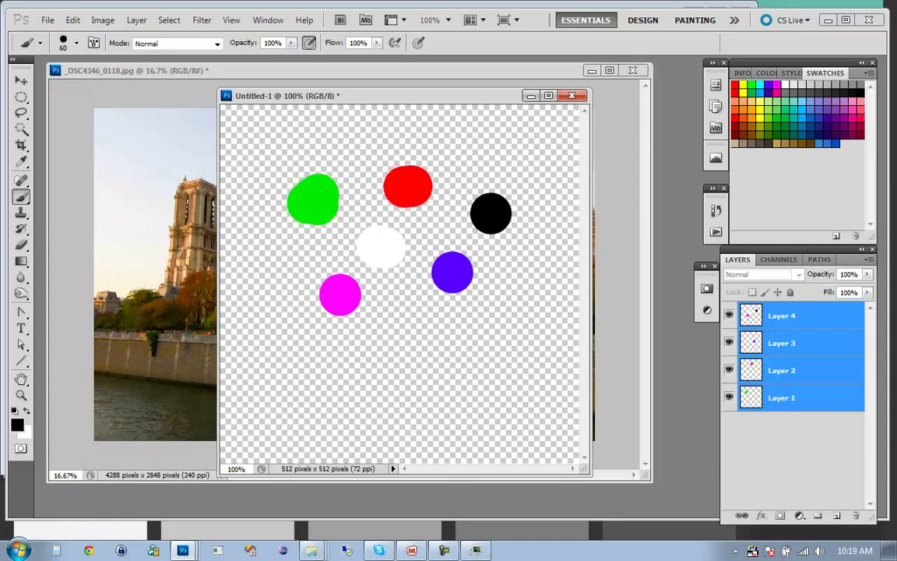
pyautogui.hotkey('ctrl', 'z')
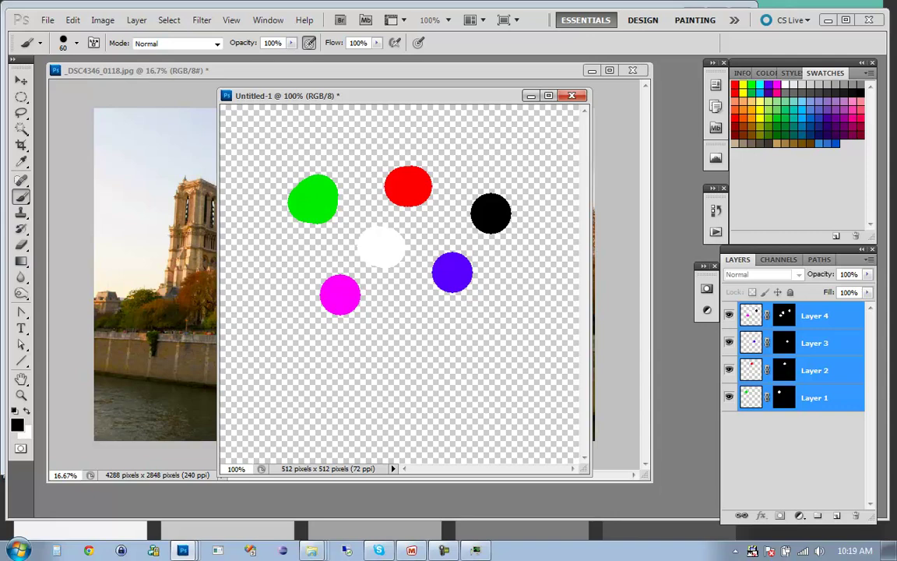
pyautogui.hotkey('ctrl', 'z')
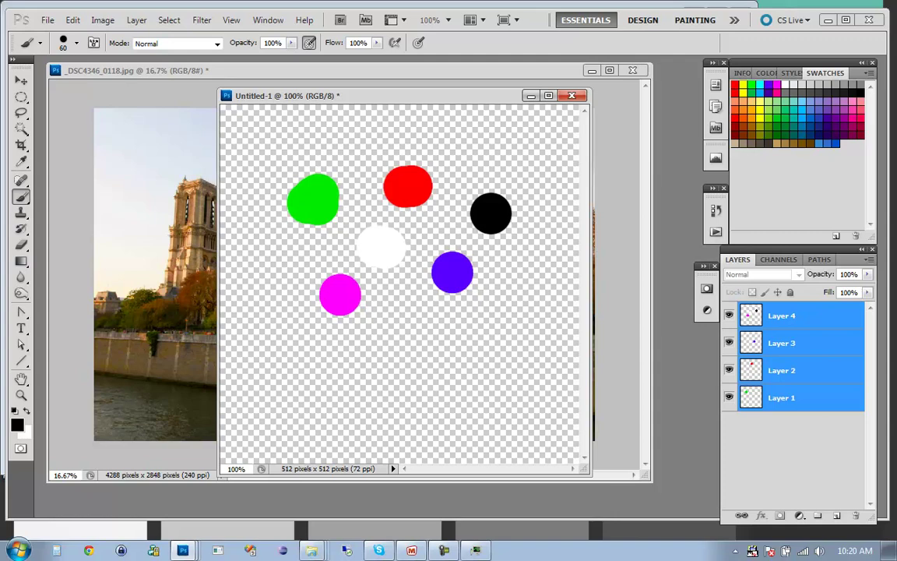
# On Layer 3, sample the violet-blue spot's colour and paint 15 px brush lines from it to the black and magenta spots
pyautogui.click(781, 343)
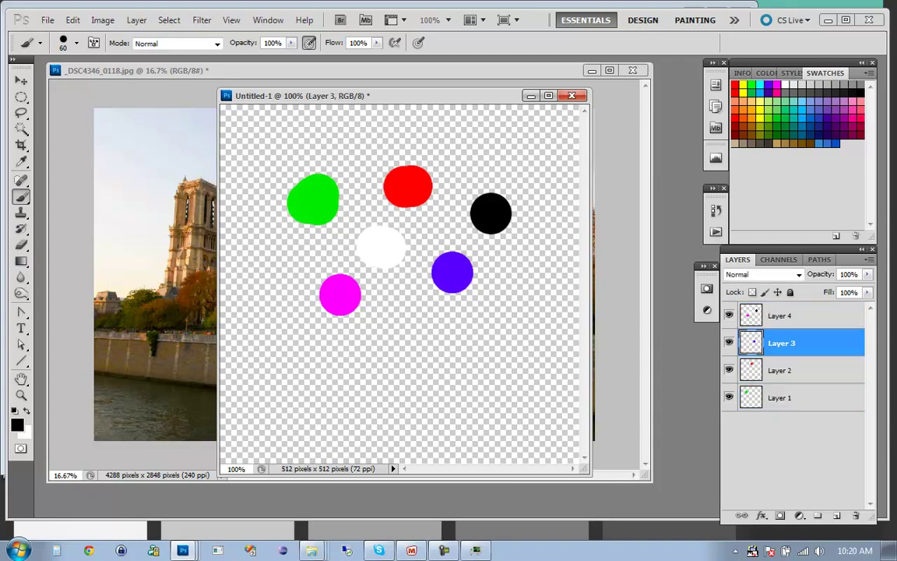
pyautogui.press('v')
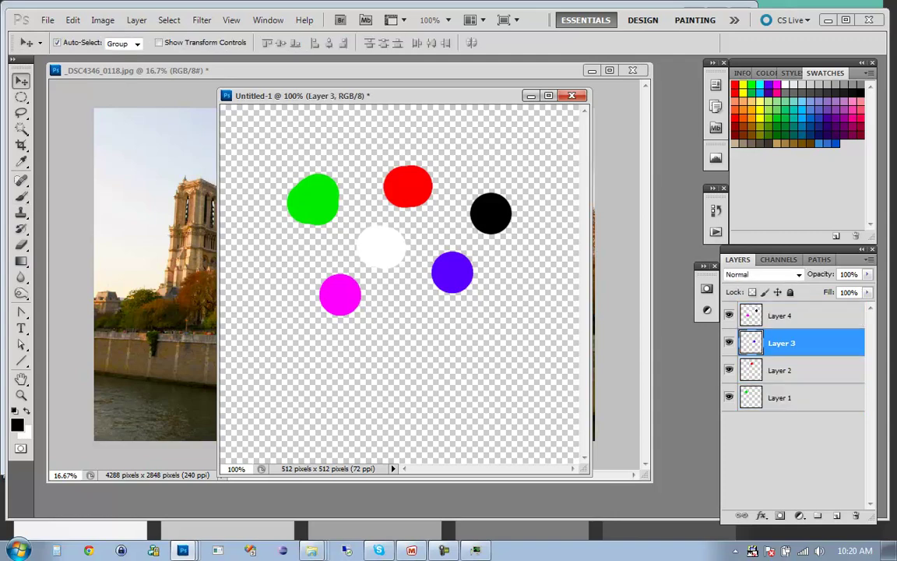
pyautogui.press('b')
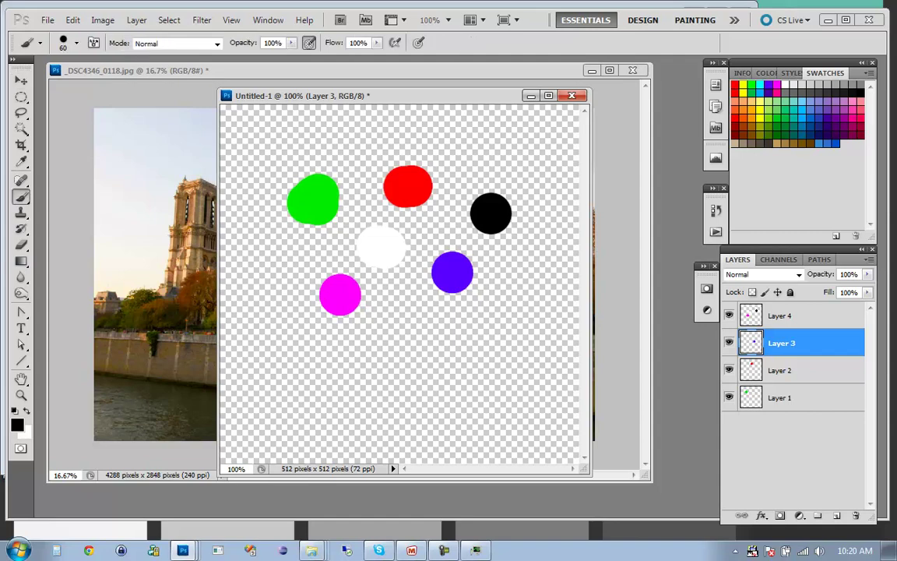
pyautogui.press('alt')
pyautogui.keyDown('alt'); pyautogui.click(452, 271); pyautogui.keyUp('alt')
pyautogui.press('[')
pyautogui.press('[')
pyautogui.press('[')
pyautogui.press('[')
pyautogui.moveTo(458, 261); pyautogui.dragTo(480, 228)
pyautogui.moveTo(447, 273); pyautogui.dragTo(343, 292)
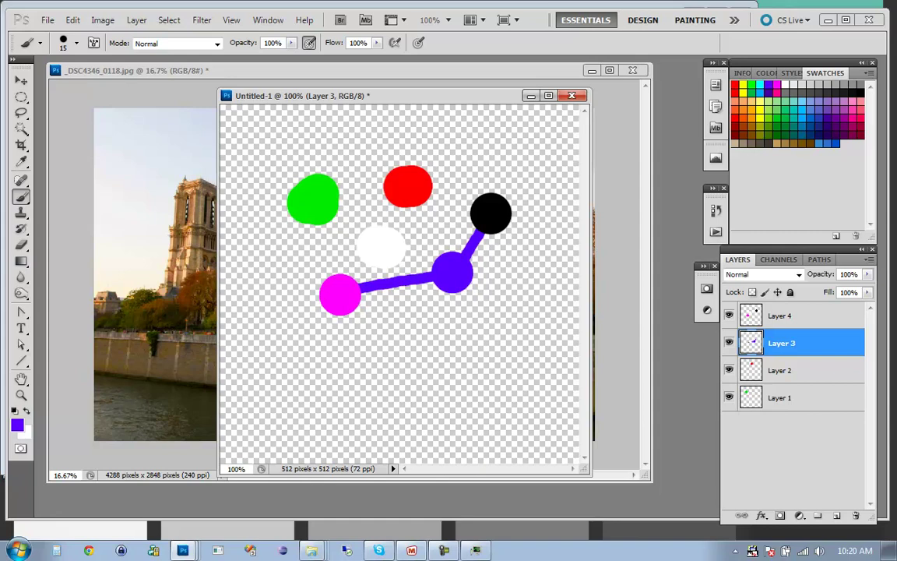
# Auto-blend Layers 1 to 4 with the Panorama method and Seamless Tones and Colors, including the connecting lines on Layer 3
pyautogui.click(780, 315)
pyautogui.keyDown('shift'); pyautogui.click(781, 397); pyautogui.keyUp('shift')
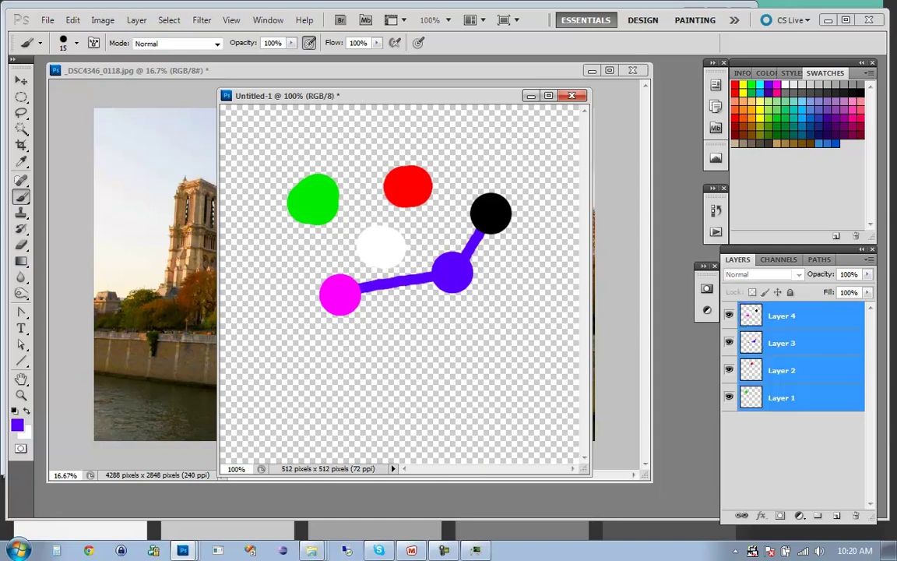
pyautogui.click(73, 20)
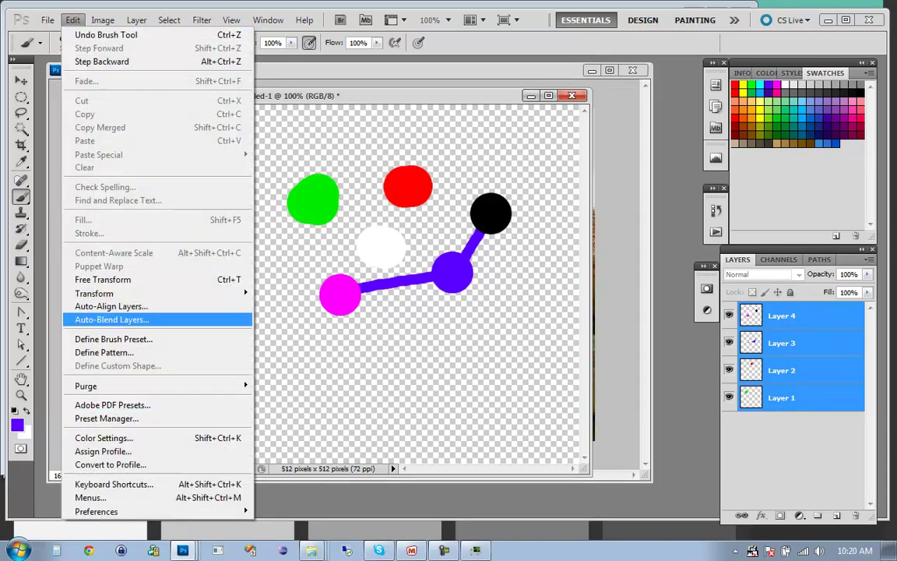
pyautogui.click(111, 319)
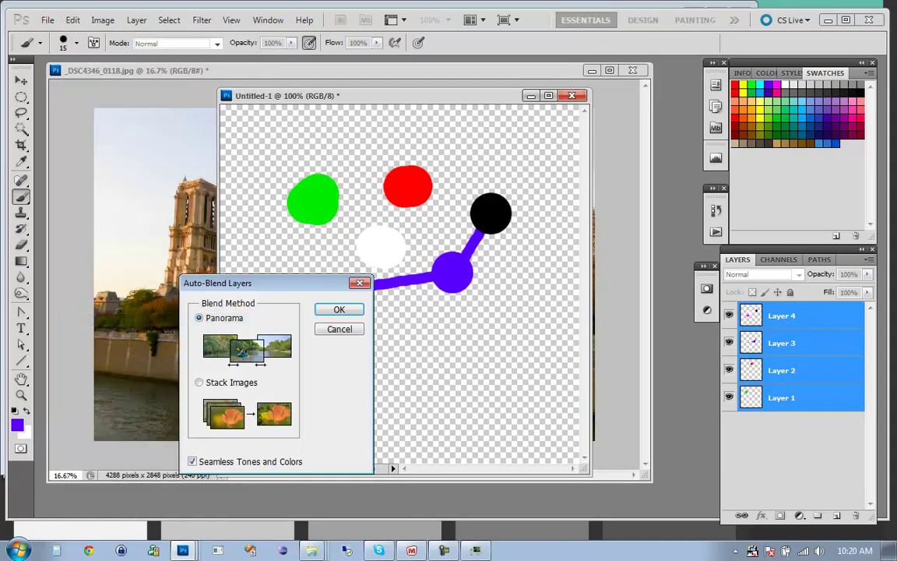
pyautogui.press('Return')
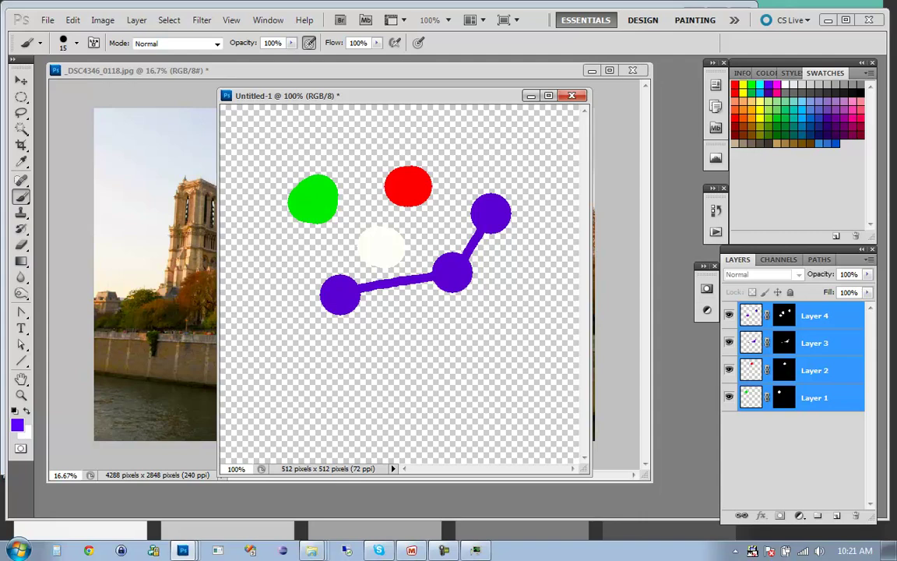
# Clear the entire layer masks of Layer 4 and Layer 3 to black, leaving the other masks alone
pyautogui.click(784, 315)
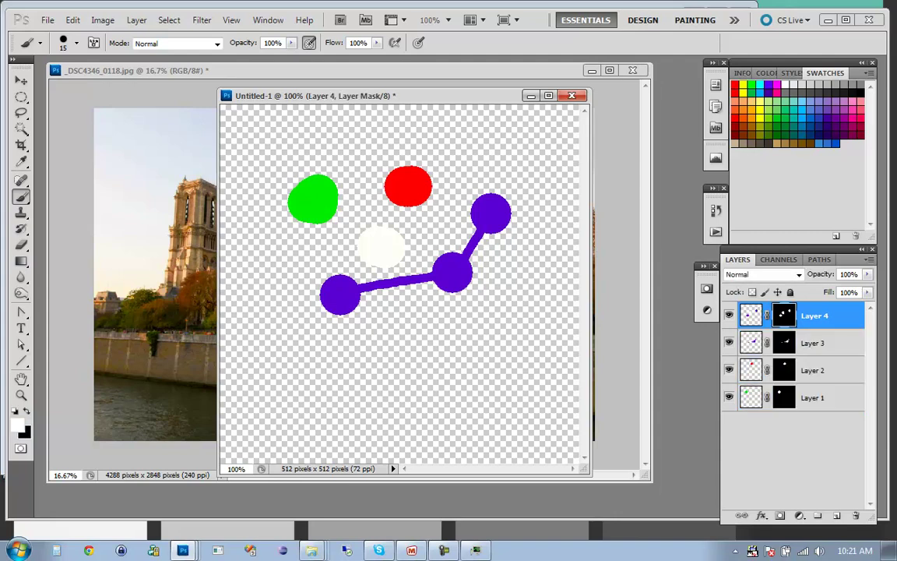
pyautogui.hotkey('ctrl', 'a')
pyautogui.press('Delete')
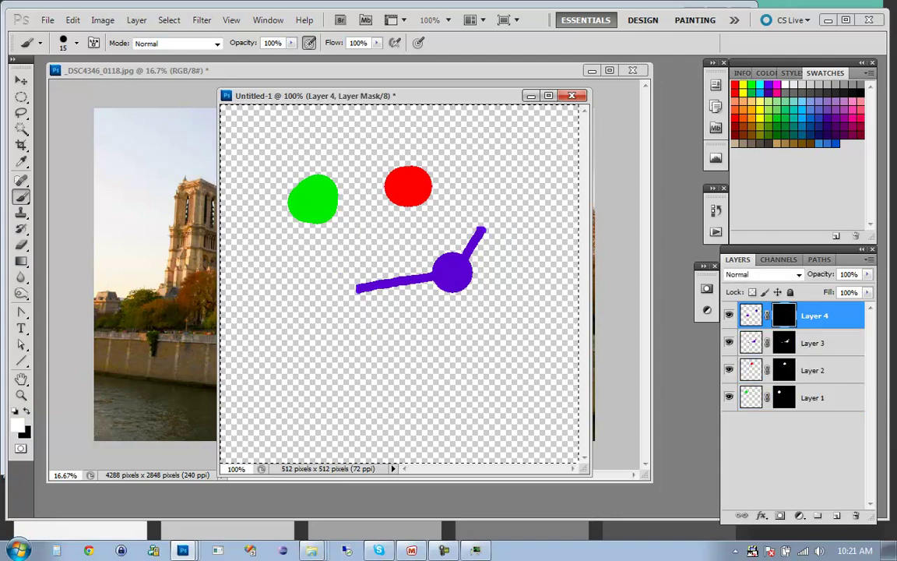
pyautogui.click(784, 342)
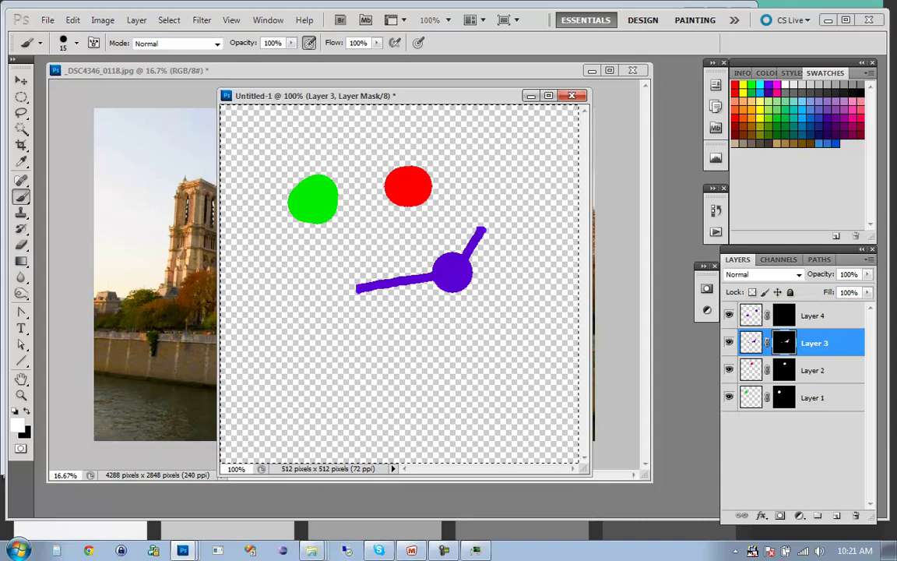
pyautogui.press('Delete')
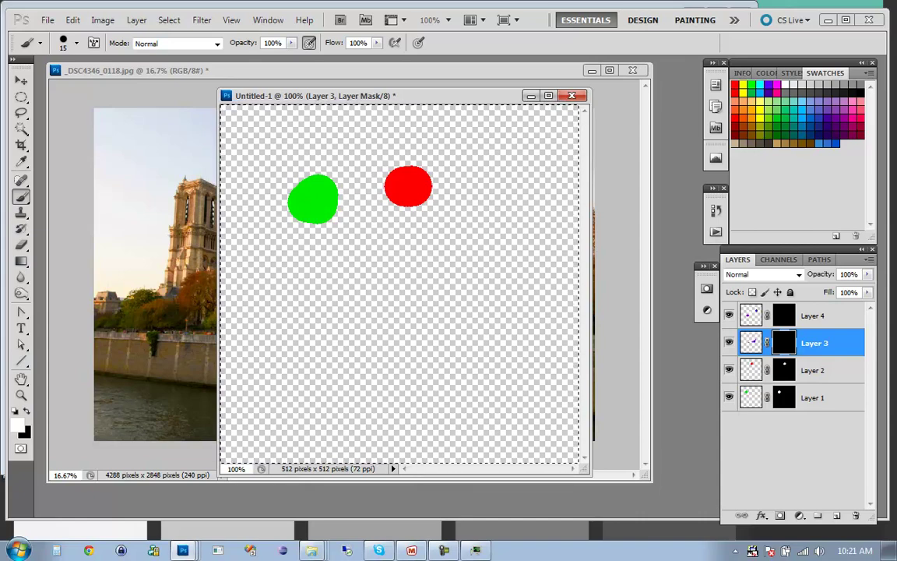
# On the image of Layer 1, paint a larger green area over the masked green spot with a 40 px brush
pyautogui.click(813, 397)
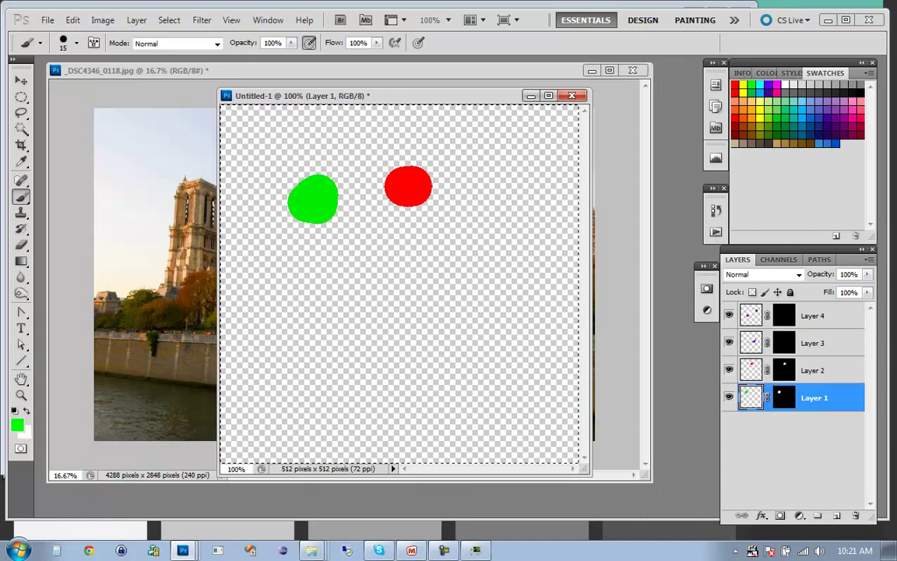
pyautogui.press(']')
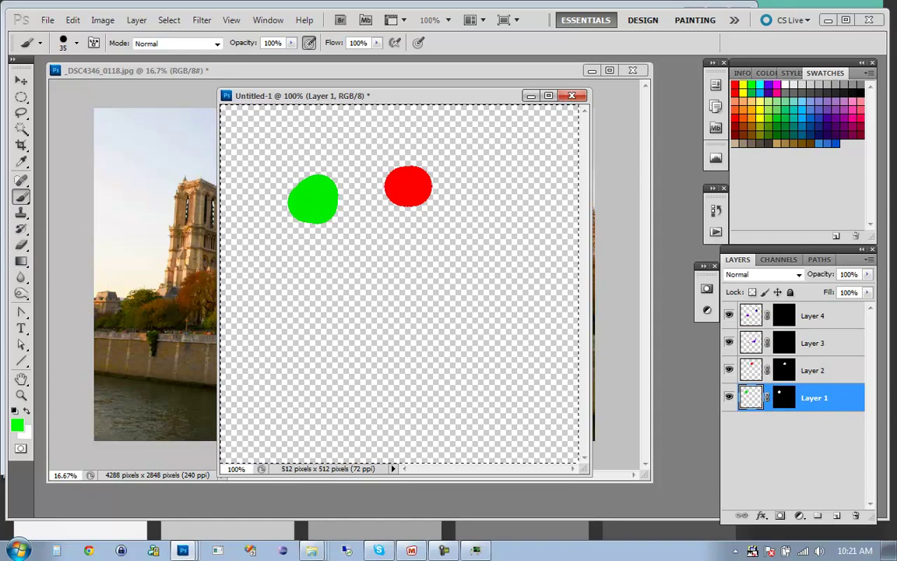
pyautogui.press(']')
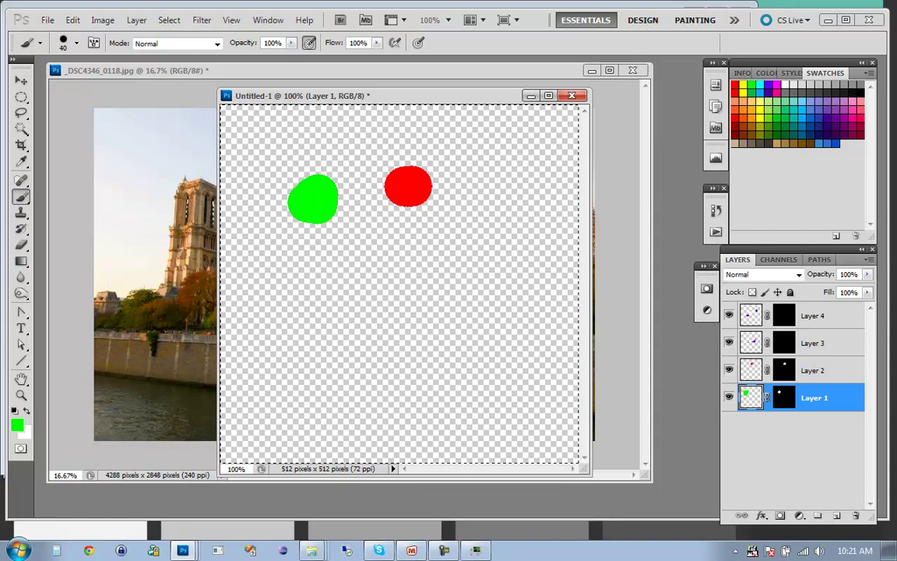
# Delete the masks of Layer 4 and Layer 3 without applying them, and remove Layer 2 and Layer 1
pyautogui.click(784, 370)
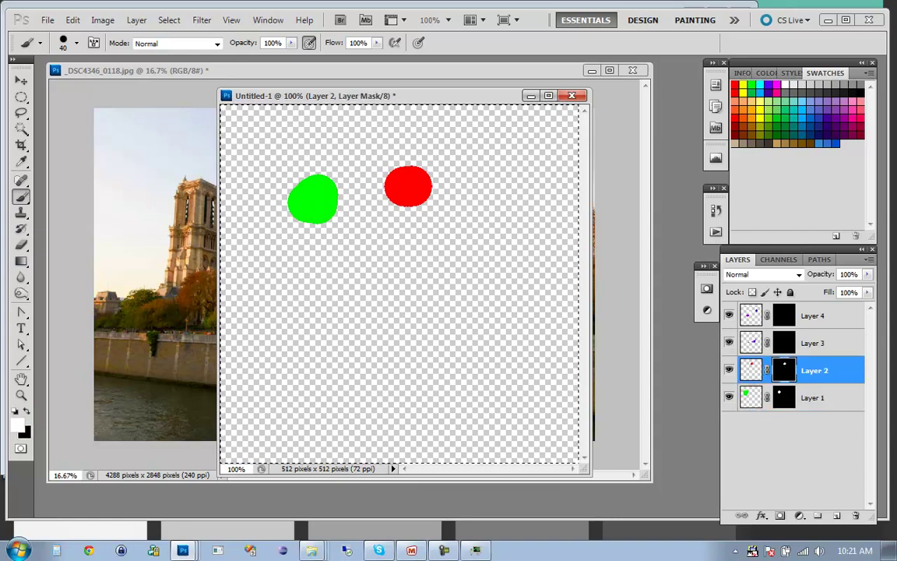
pyautogui.click(783, 397)
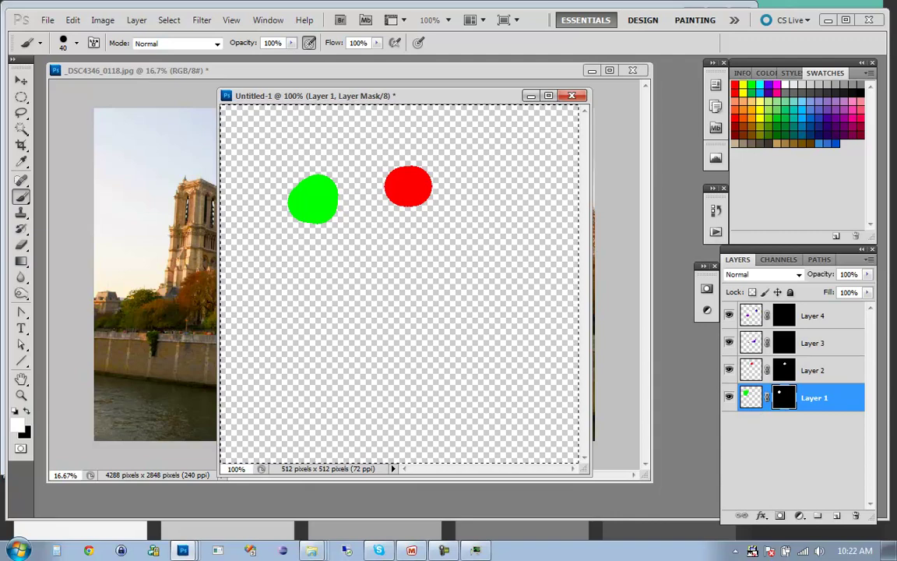
pyautogui.moveTo(784, 397); pyautogui.dragTo(855, 515)
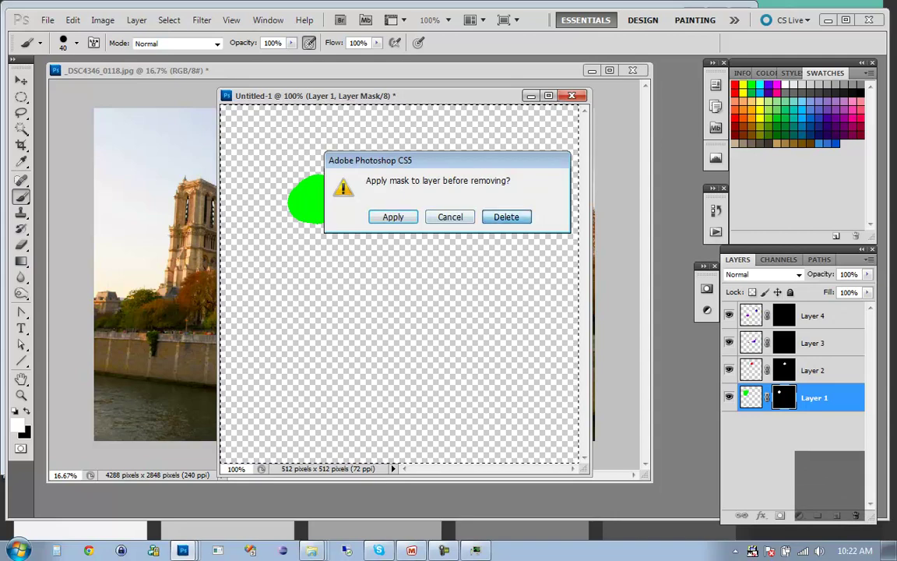
pyautogui.press('Return')
pyautogui.moveTo(784, 397); pyautogui.dragTo(855, 516)
pyautogui.press('Return')
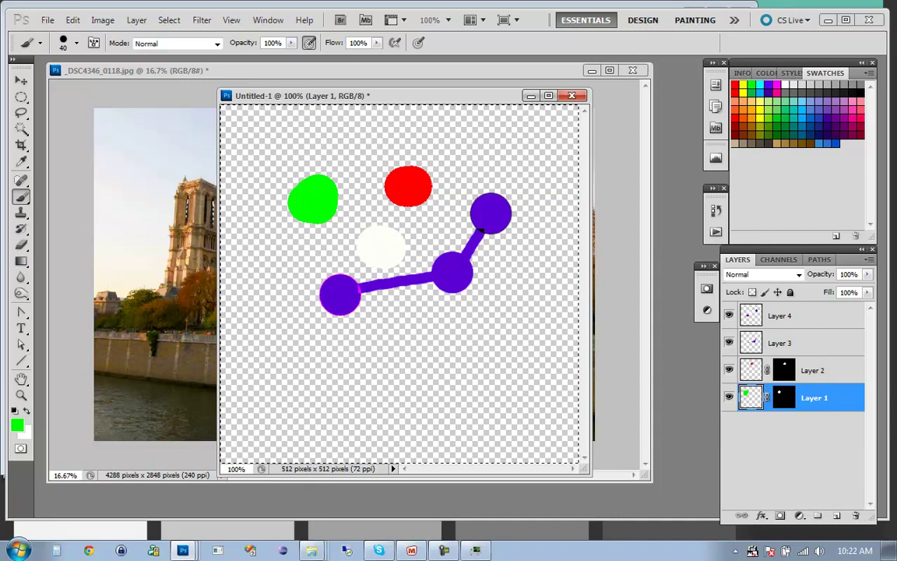
pyautogui.moveTo(812, 370); pyautogui.dragTo(855, 516)
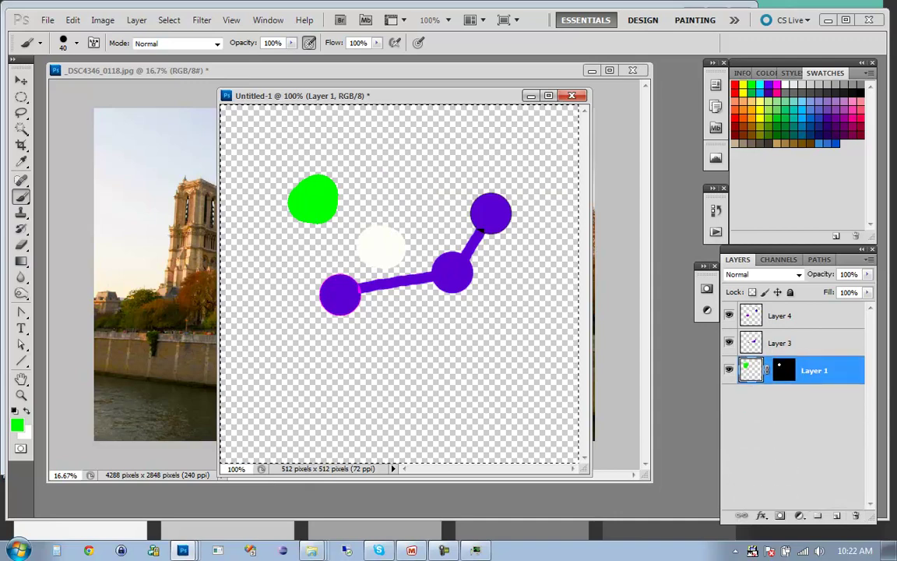
pyautogui.moveTo(814, 370); pyautogui.dragTo(855, 515)
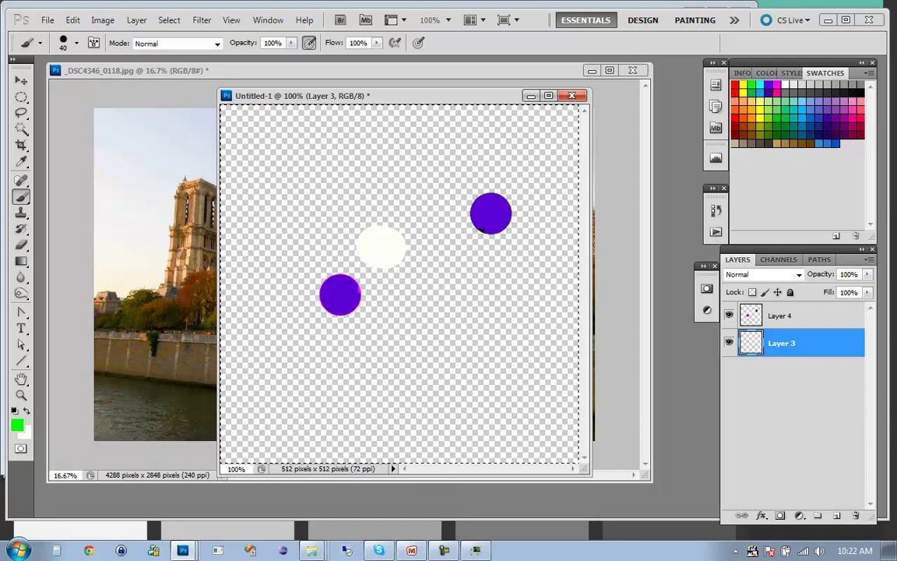
# Fill the cleared Layer 3 with one large violet-blue blob, painted with the 40 px brush in the lower-left half of the canvas
pyautogui.keyDown('alt'); pyautogui.click(340, 294); pyautogui.keyUp('alt')
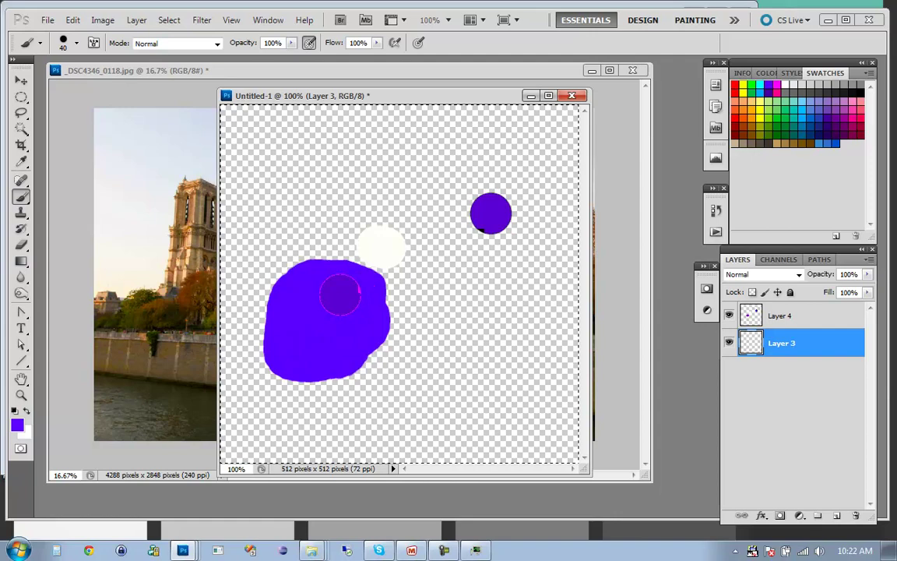
pyautogui.click(341, 295)
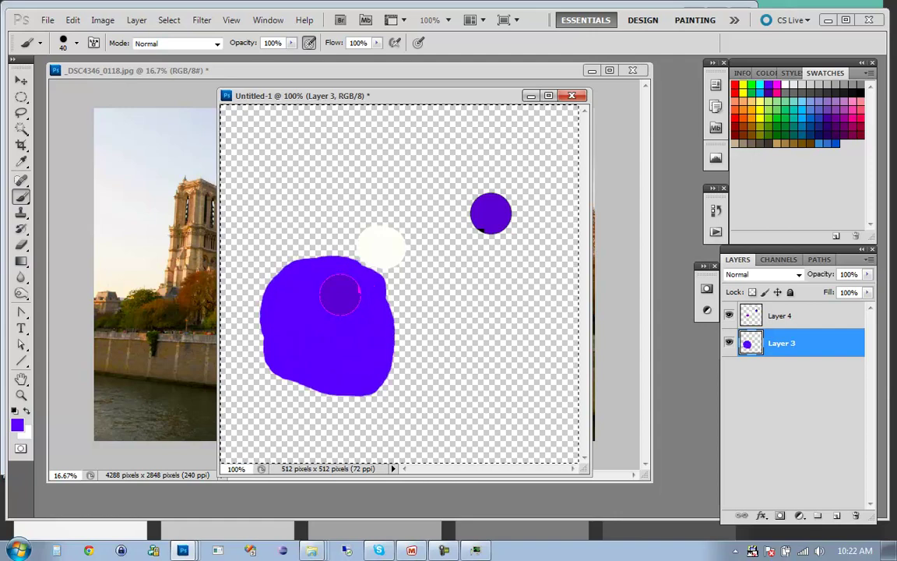
# Clear Layer 4 and paint a small red spot on it, up and to the right of the violet-blue blob
pyautogui.moveTo(779, 316); pyautogui.dragTo(854, 515)
pyautogui.hotkey('ctrl', 'shift', 'alt', 'n')
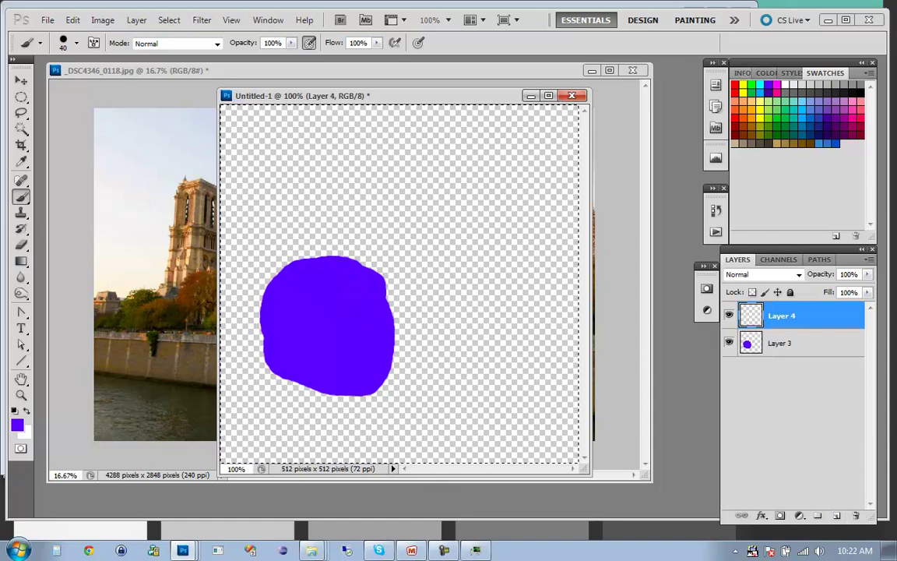
pyautogui.click(734, 84)
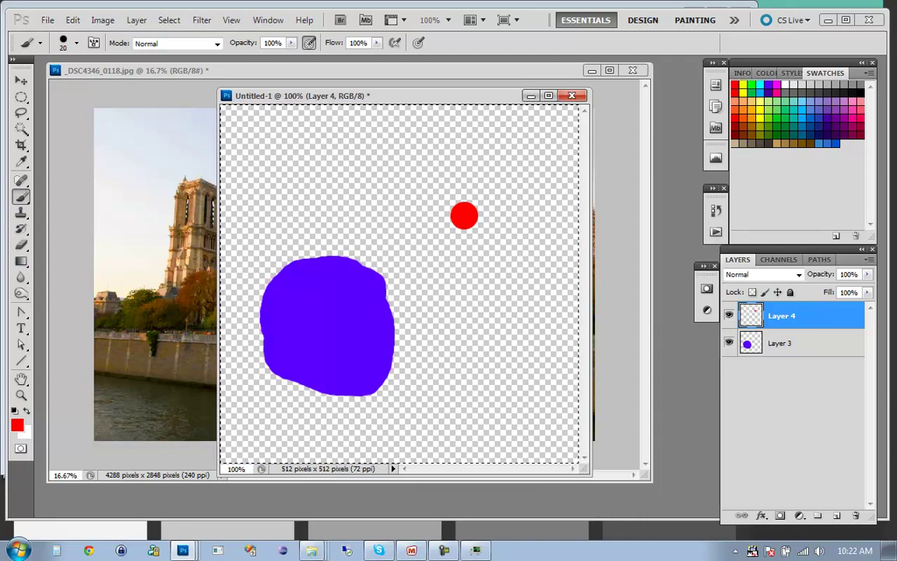
# On Layer 3, sample the blob's violet-blue and paint a 10 px brush line from the blob to the red spot
pyautogui.press('[')
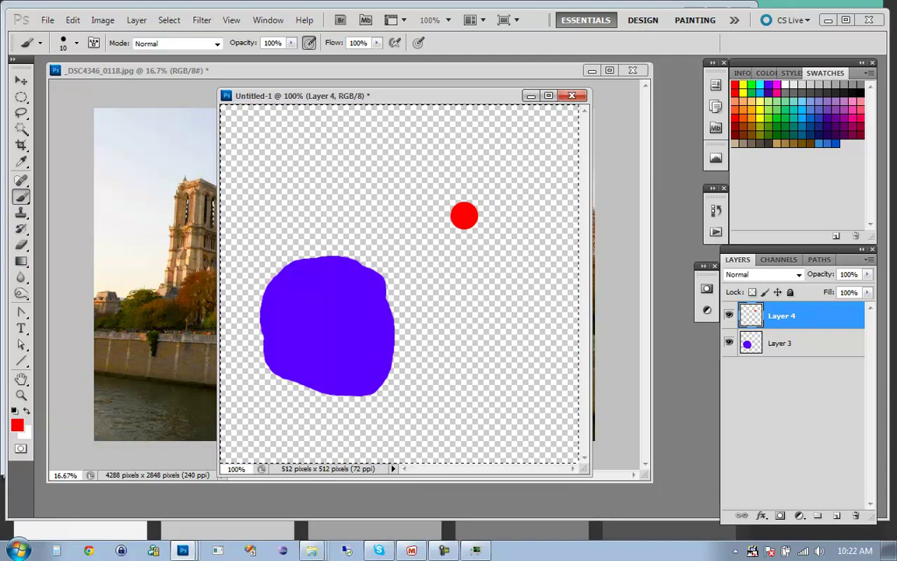
pyautogui.click(780, 343)
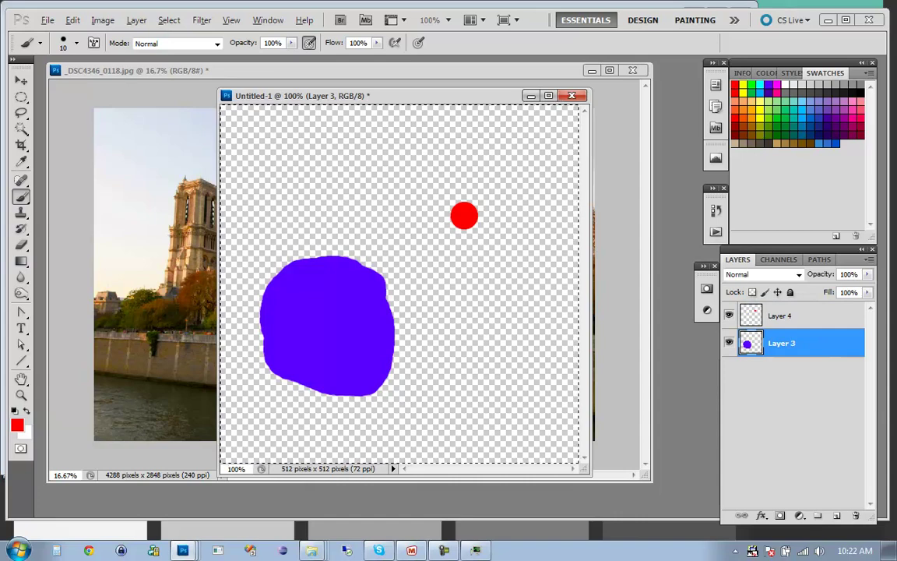
pyautogui.keyDown('alt'); pyautogui.click(327, 327); pyautogui.keyUp('alt')
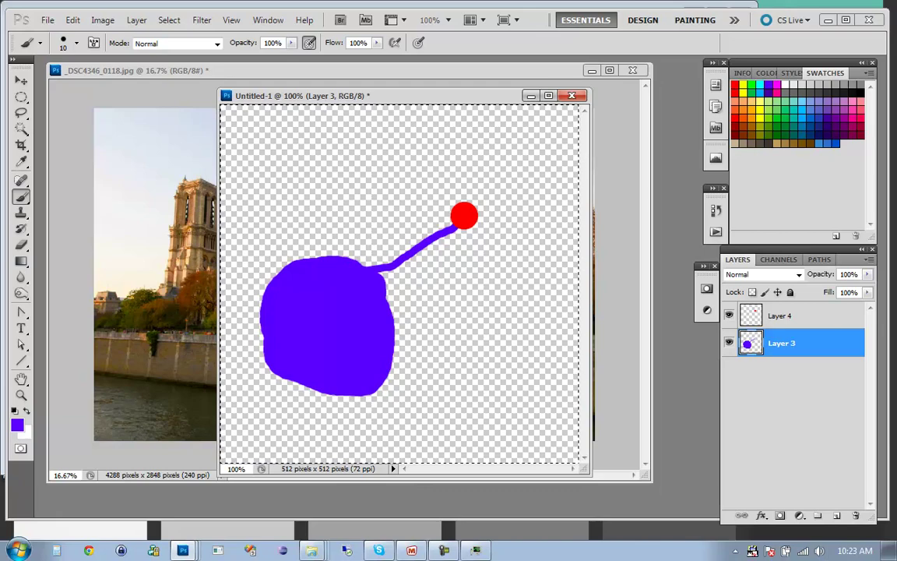
pyautogui.keyDown('shift'); pyautogui.click(781, 315); pyautogui.keyUp('shift')
pyautogui.click(73, 20)
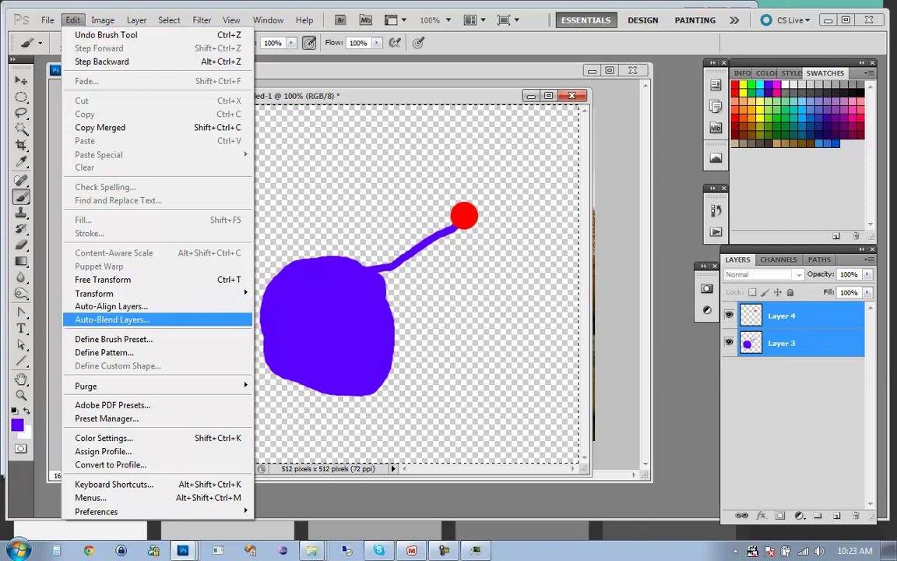
pyautogui.click(111, 320)
pyautogui.press('Escape')
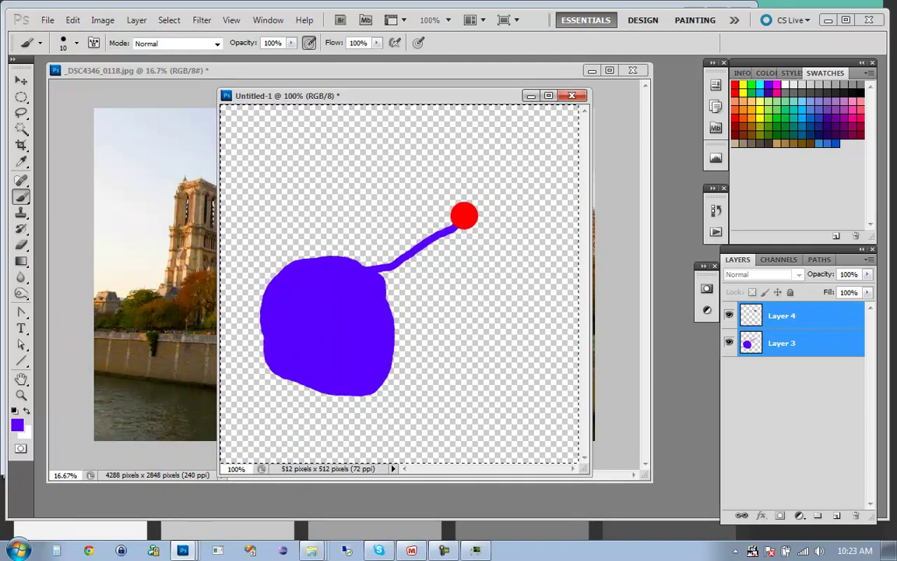
# Try enlarging the red spot on Layer 4 into a large blob with a 50 px brush, and undo the painting
pyautogui.click(782, 315)
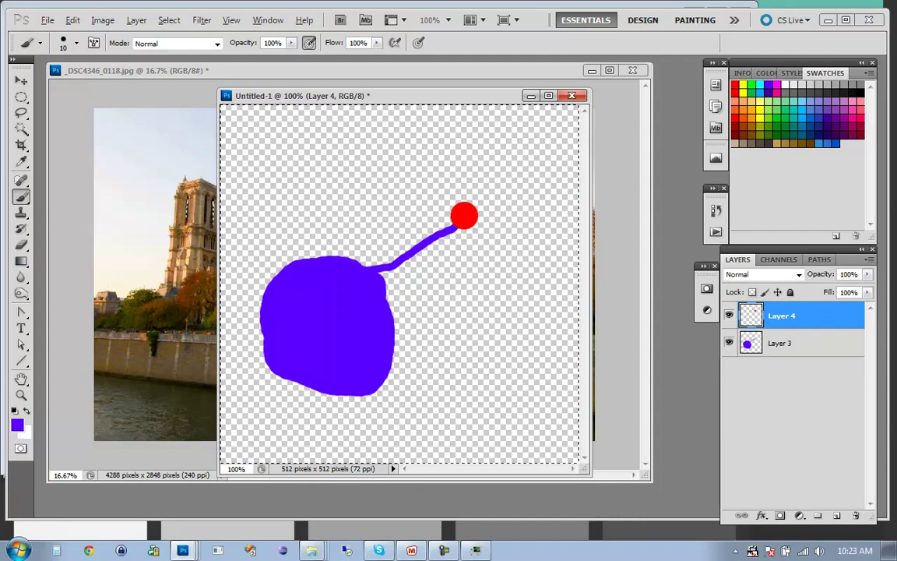
pyautogui.press('x')
pyautogui.press(']')
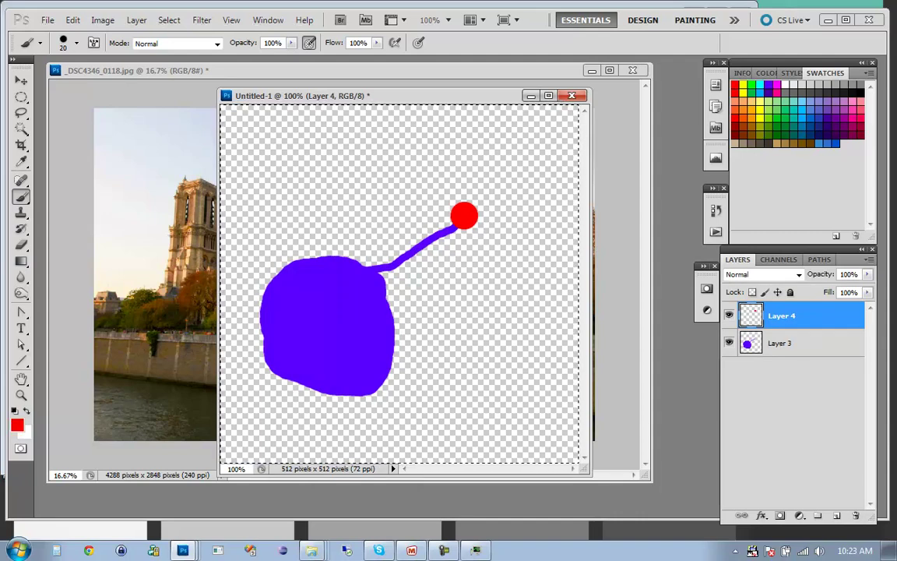
pyautogui.press(']')
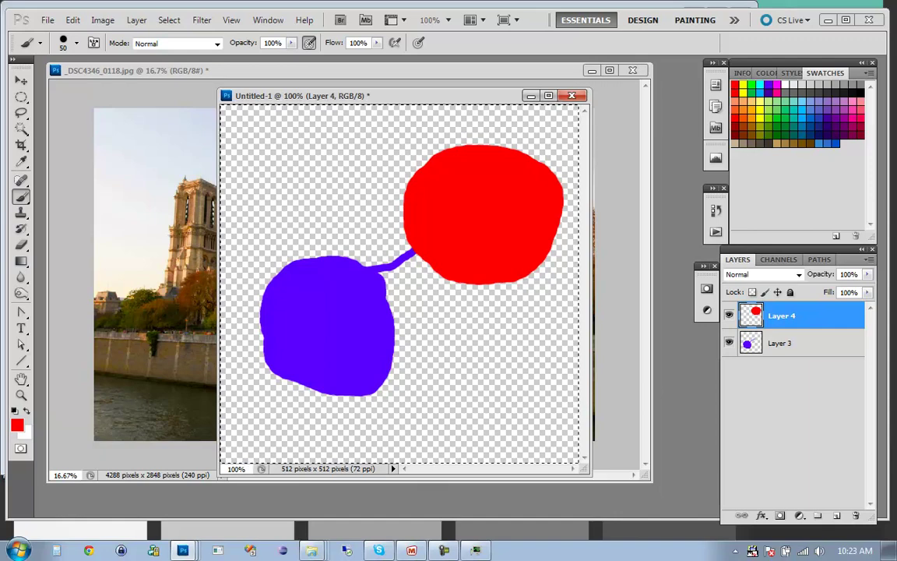
pyautogui.hotkey('ctrl', 'alt', 'z')
pyautogui.hotkey('ctrl', 'alt', 'z')
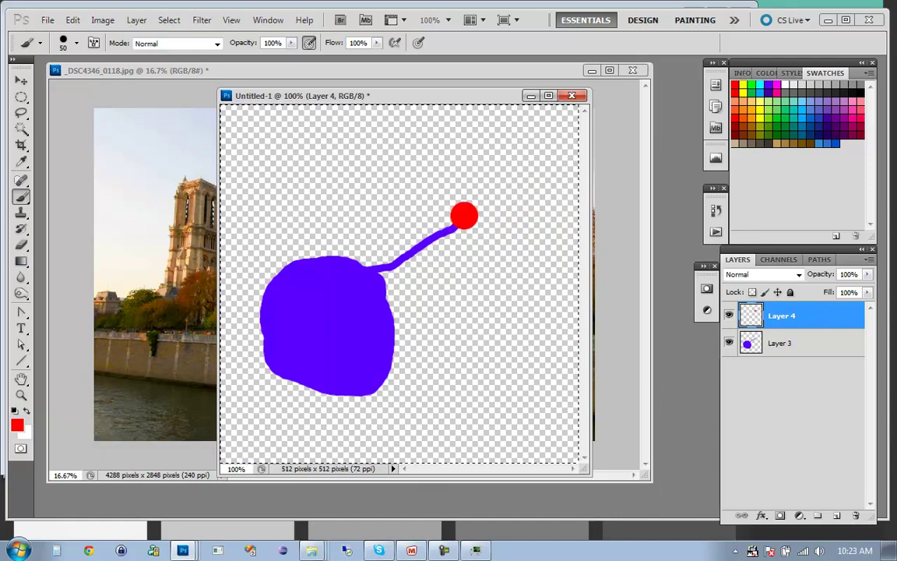
# Move Layer 4 below Layer 3 and auto-blend both layers with the Panorama method and Seamless Tones and Colors
pyautogui.moveTo(781, 315); pyautogui.dragTo(781, 357)
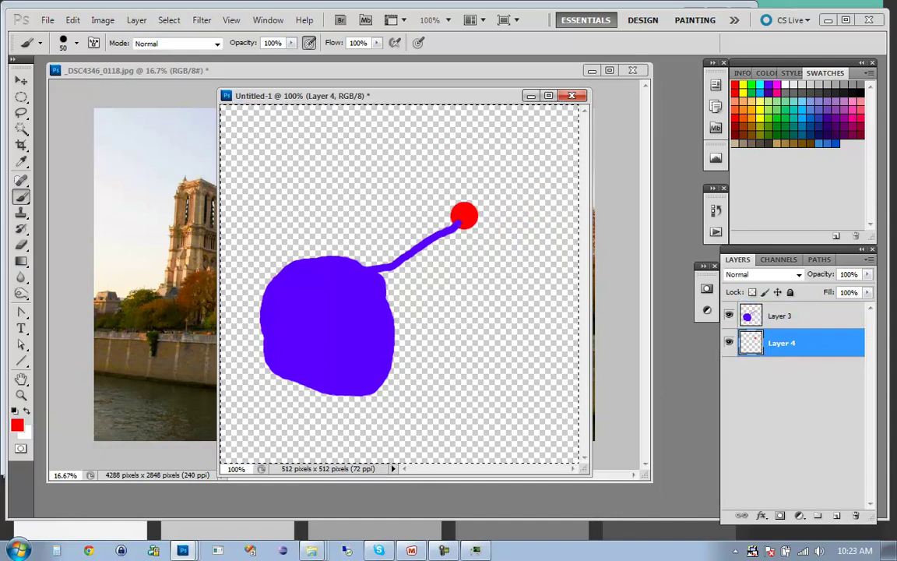
pyautogui.keyDown('shift'); pyautogui.click(781, 316); pyautogui.keyUp('shift')
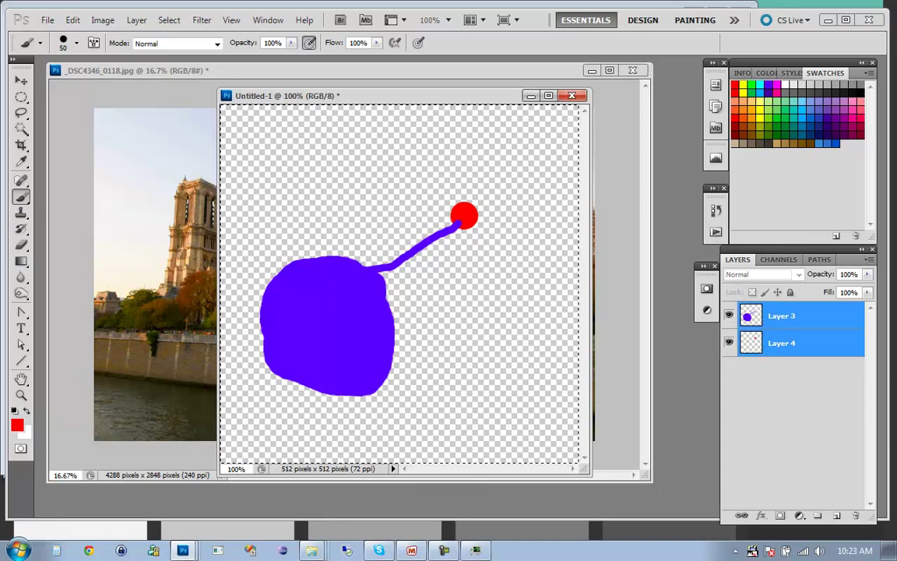
pyautogui.click(73, 19)
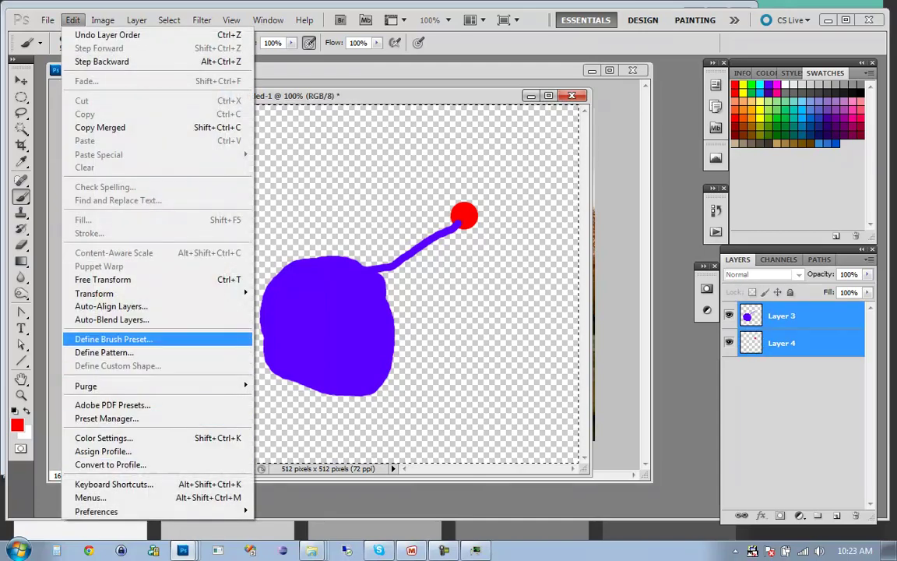
pyautogui.click(112, 319)
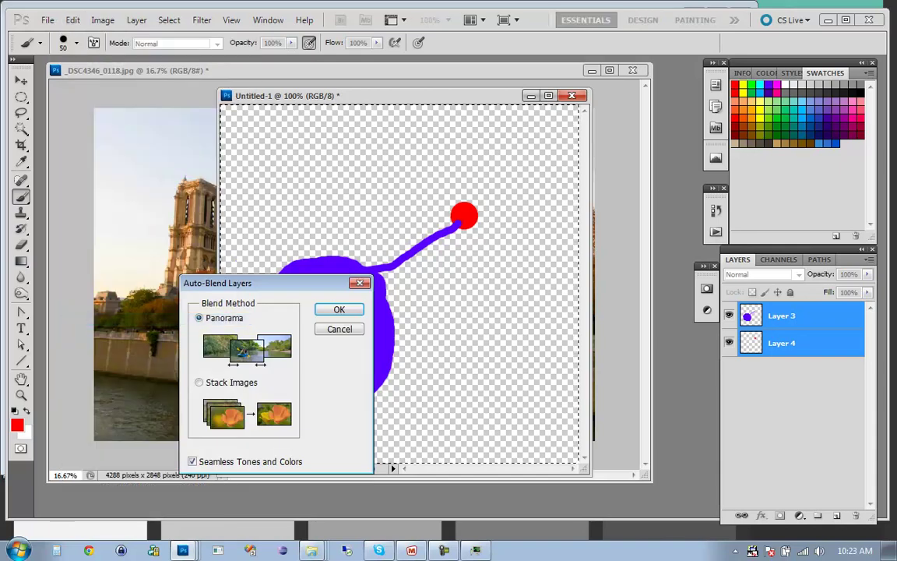
pyautogui.press('Return')
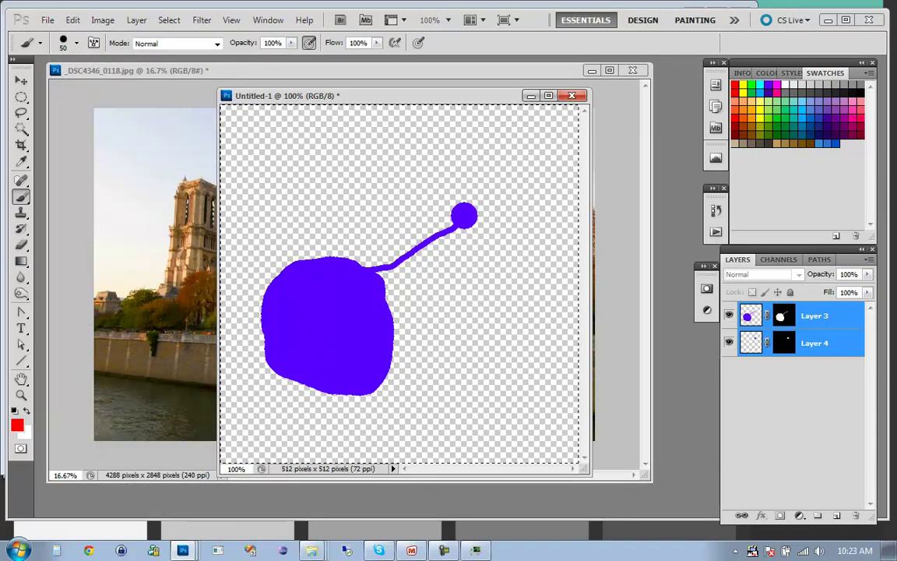
# Undo the auto-blend, and paint over the red spot on Layer 4 with the 50 px brush to enlarge it into a big blob
pyautogui.hotkey('ctrl', 'z')
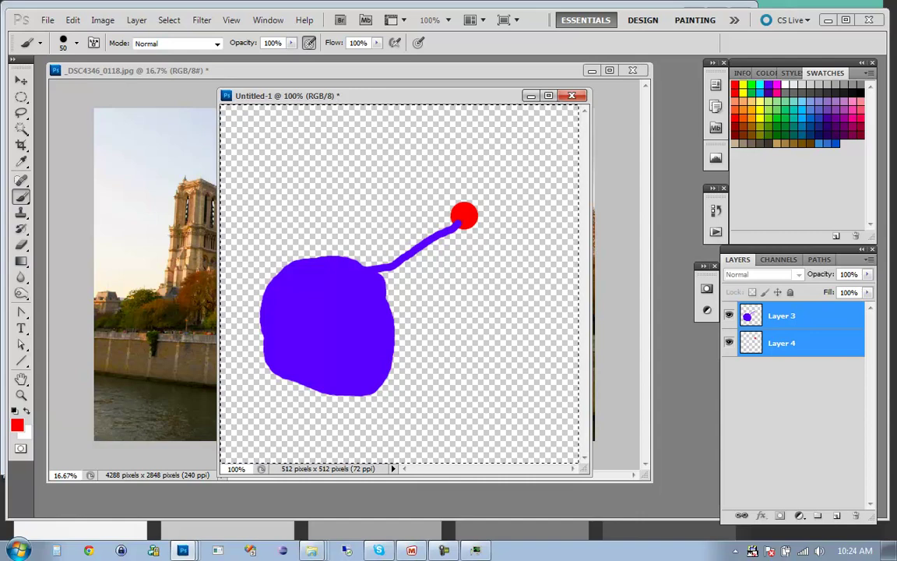
pyautogui.click(810, 343)
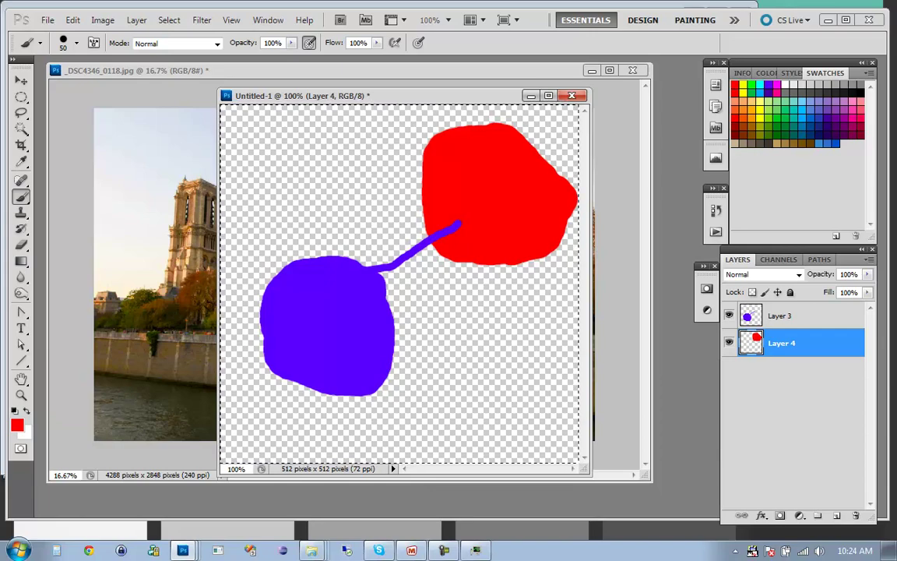
# Select Layer 3 and Layer 4 together and auto-blend them with the Panorama method and Seamless Tones and Colors
pyautogui.click(73, 20)
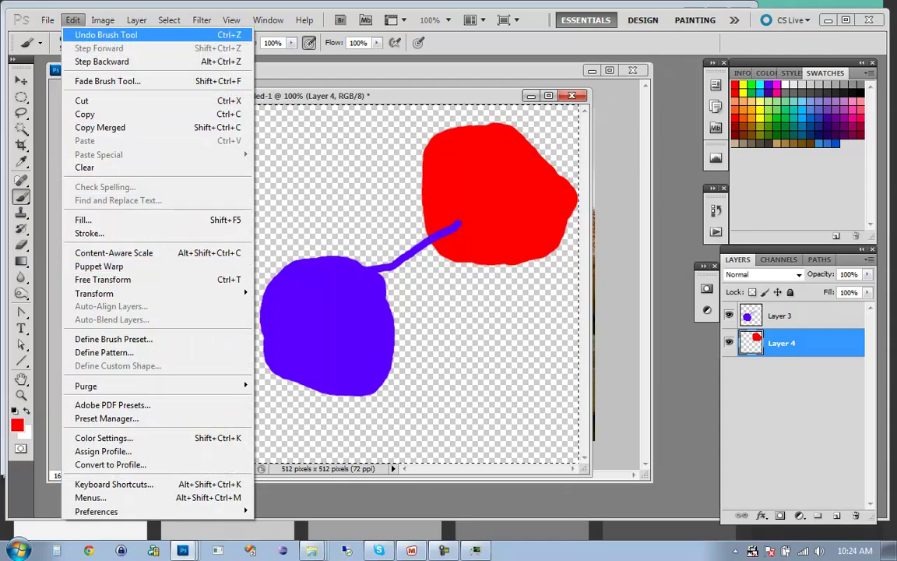
pyautogui.moveTo(103, 19)
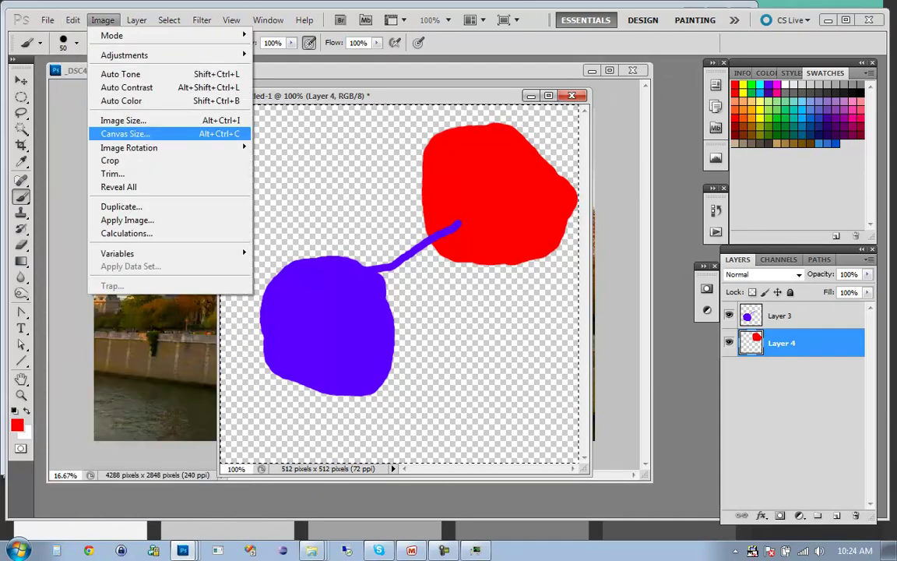
pyautogui.moveTo(72, 20)
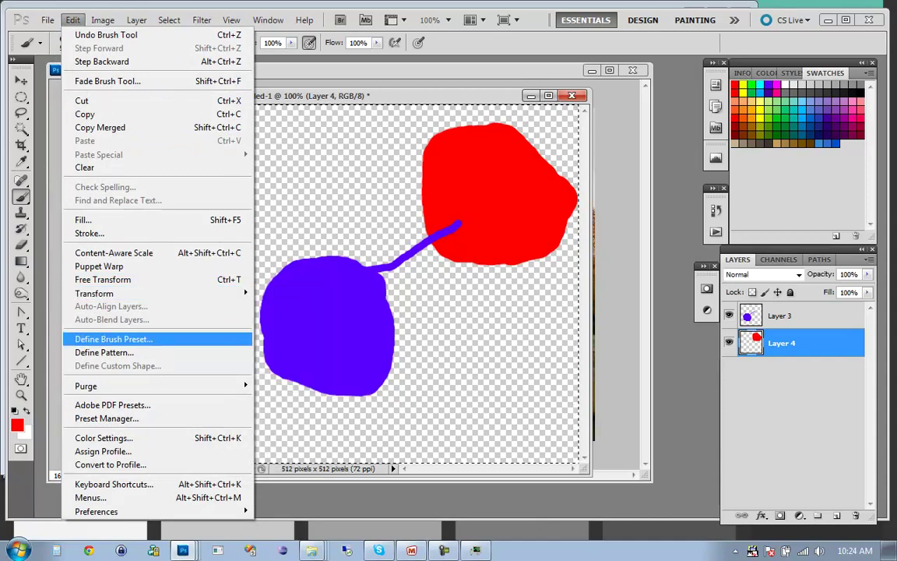
pyautogui.click(781, 315)
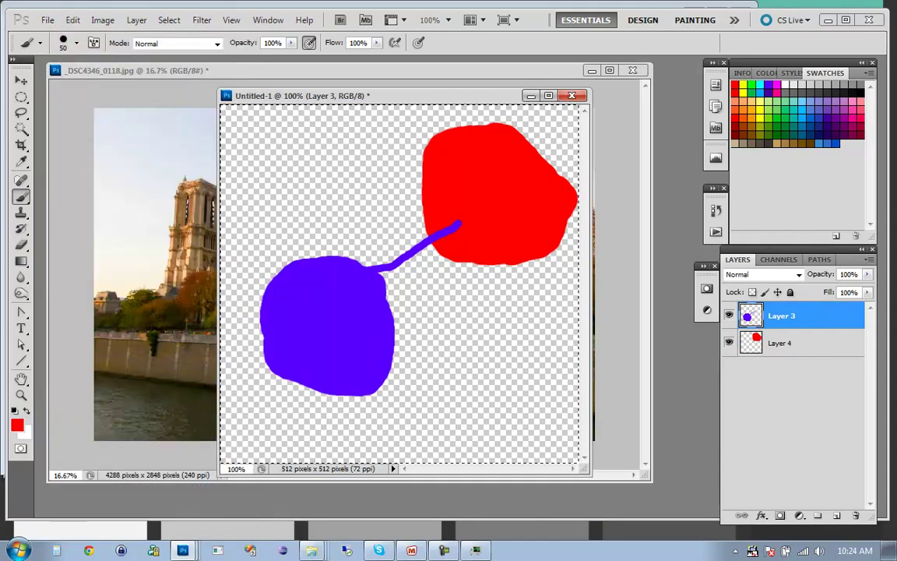
pyautogui.keyDown('shift'); pyautogui.click(781, 342); pyautogui.keyUp('shift')
pyautogui.click(102, 19)
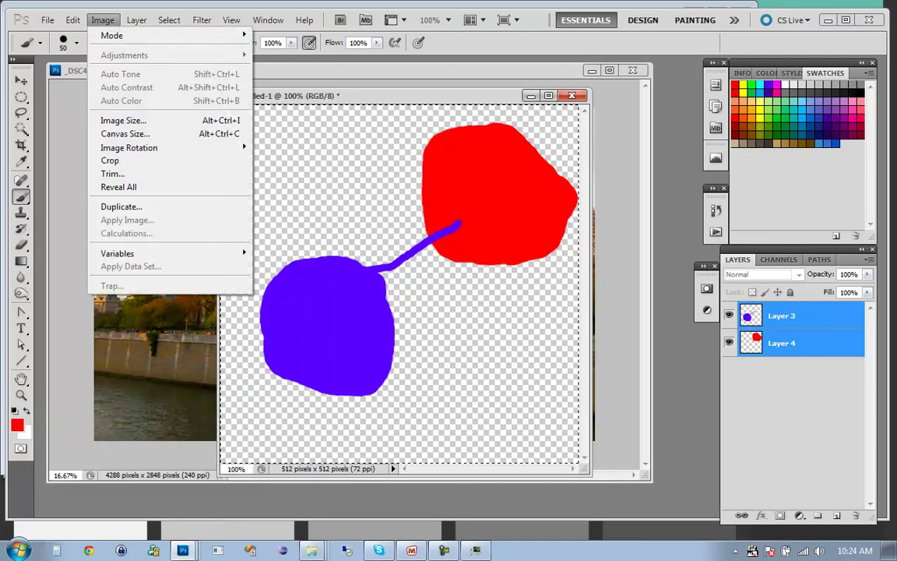
pyautogui.moveTo(72, 20)
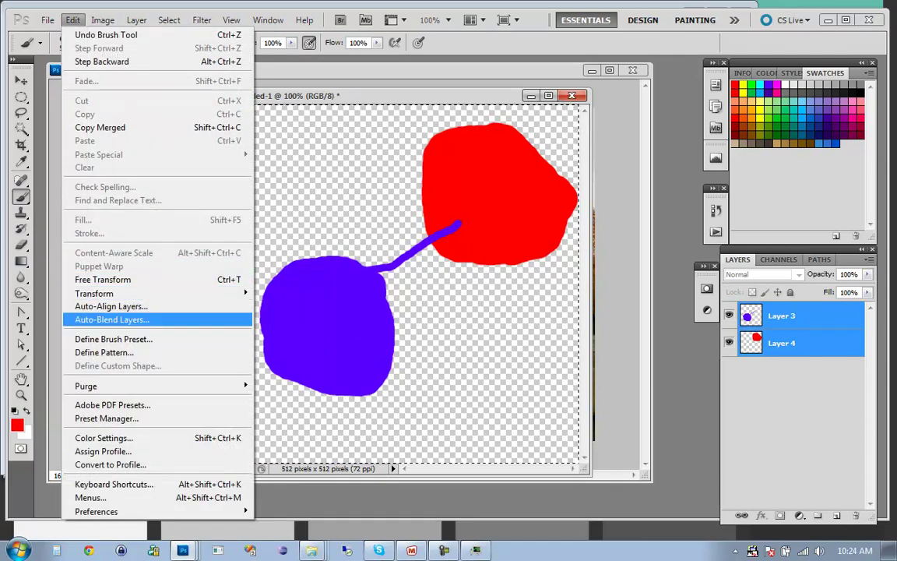
pyautogui.click(112, 320)
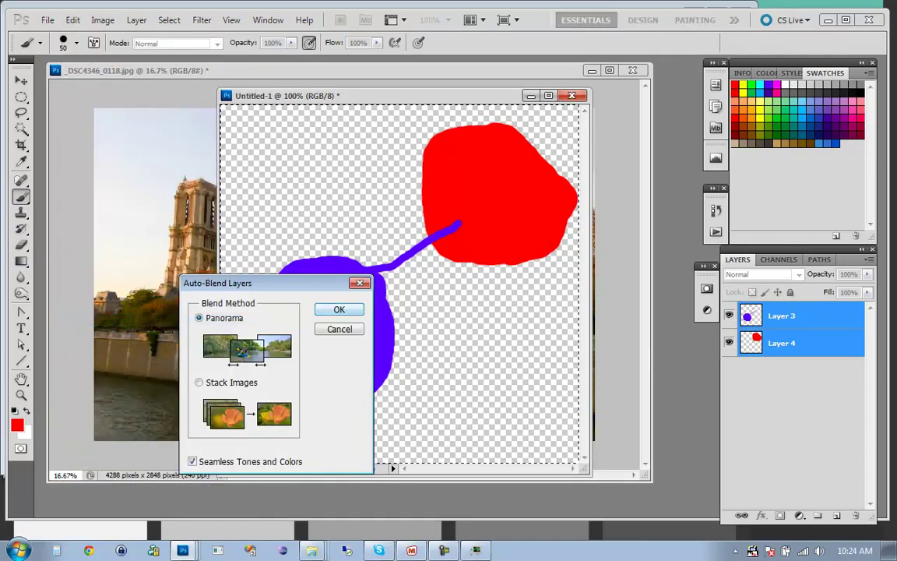
pyautogui.press('Return')
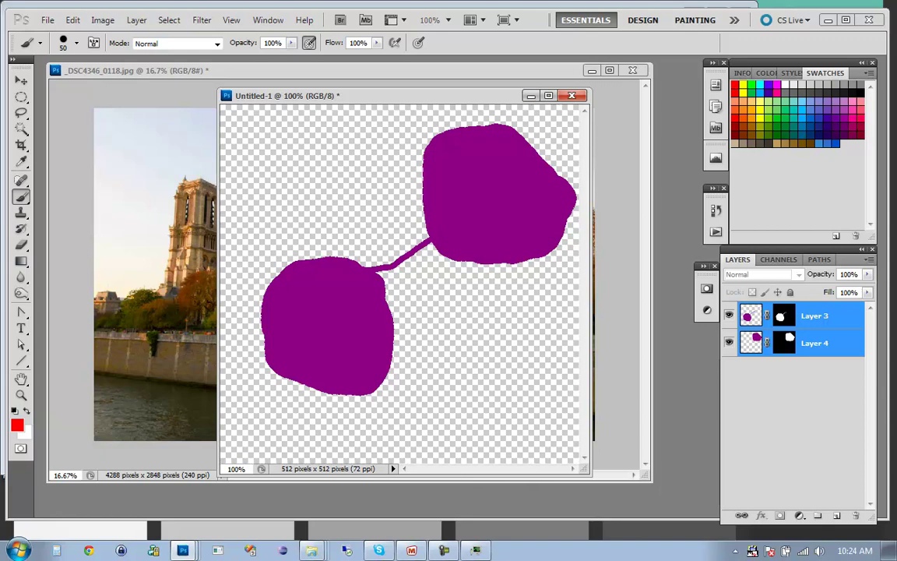
# Widen the Untitled-1 document window and reposition it over the photo so the whole canvas fits inside
pyautogui.moveTo(389, 95); pyautogui.dragTo(401, 115)
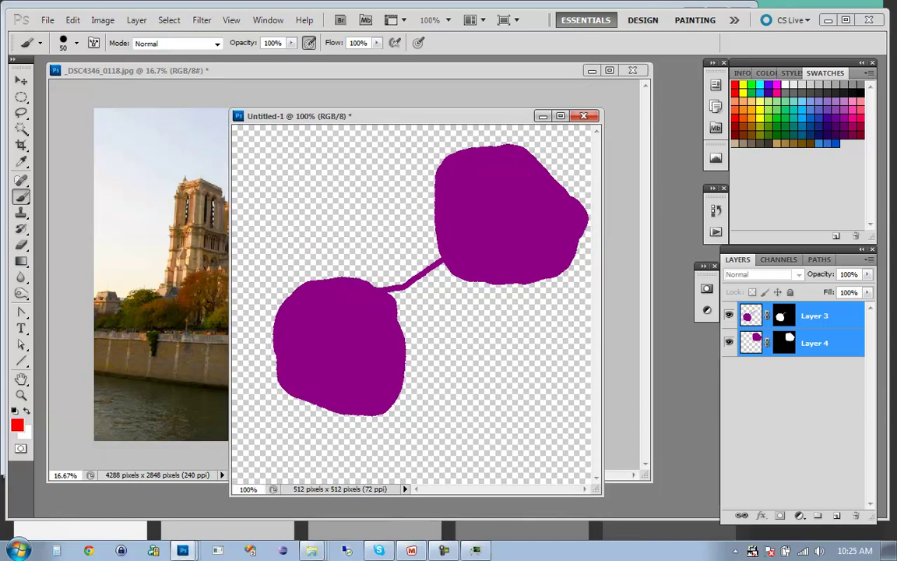
pyautogui.moveTo(401, 116); pyautogui.dragTo(445, 119)
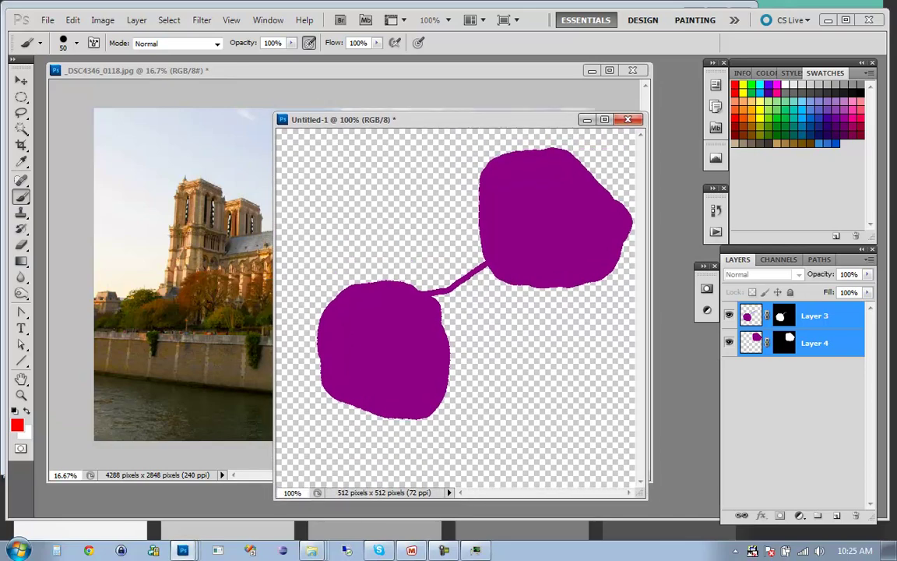
pyautogui.moveTo(510, 119); pyautogui.dragTo(436, 127)
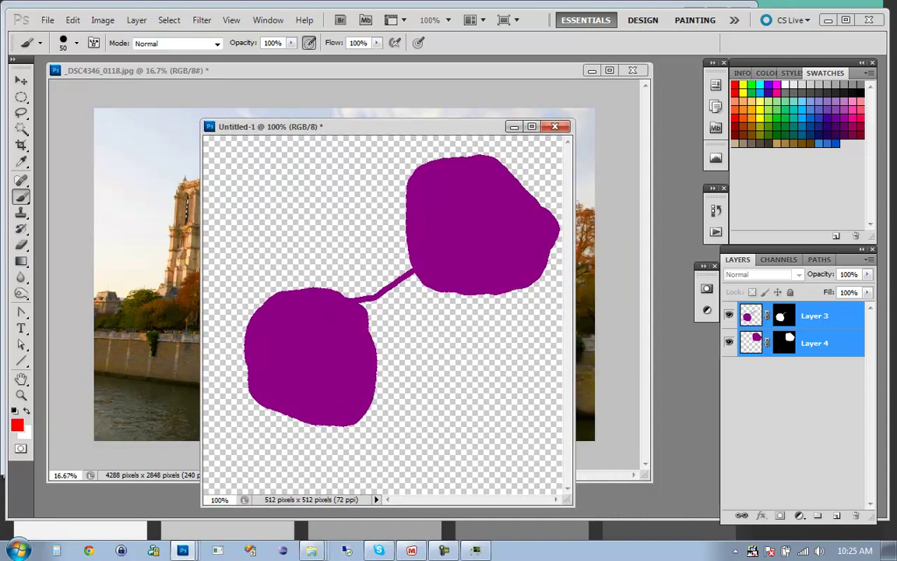
pyautogui.moveTo(574, 506); pyautogui.dragTo(631, 500)
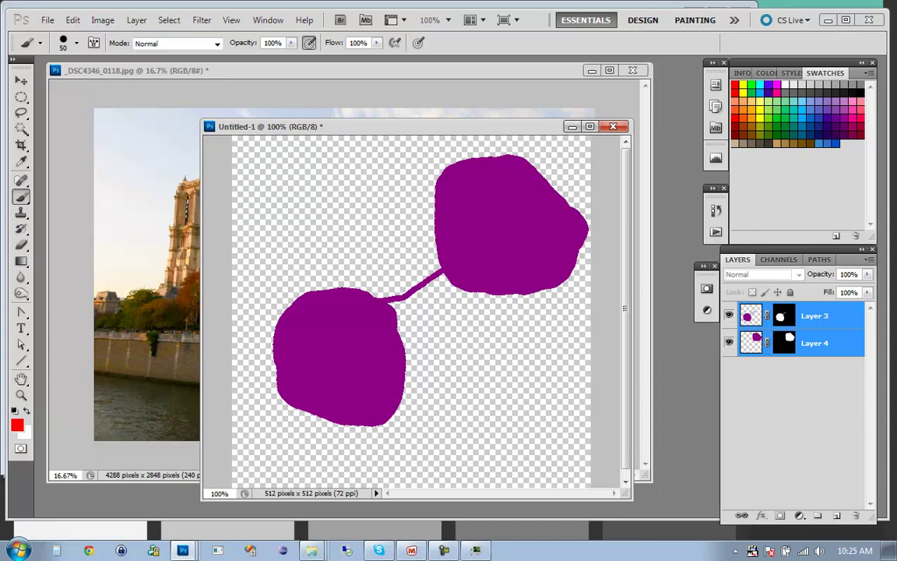
pyautogui.moveTo(413, 121); pyautogui.dragTo(413, 83)
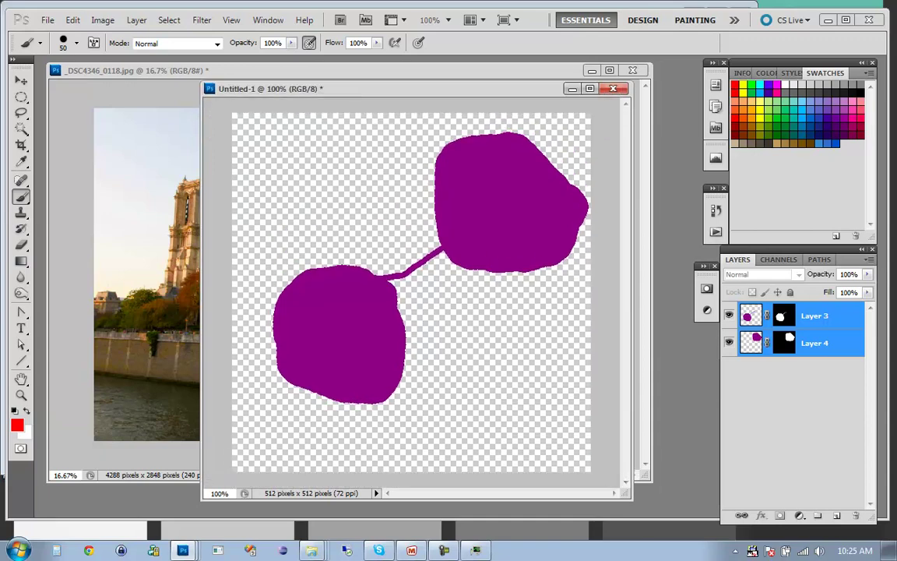